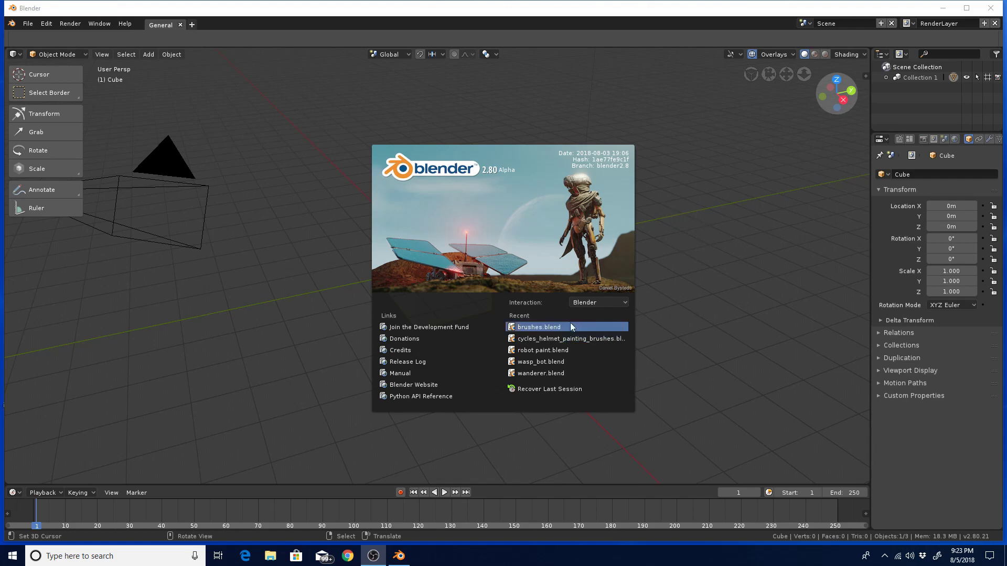
Step: Dismiss the splash screen and examine the default cube from different angles and distances, through the camera, and with the perspective switched
{"action": "left_click", "coordinate": [690, 243]}
{"action": "scroll", "coordinate": [595, 270], "scroll_direction": "down", "scroll_amount": 5}
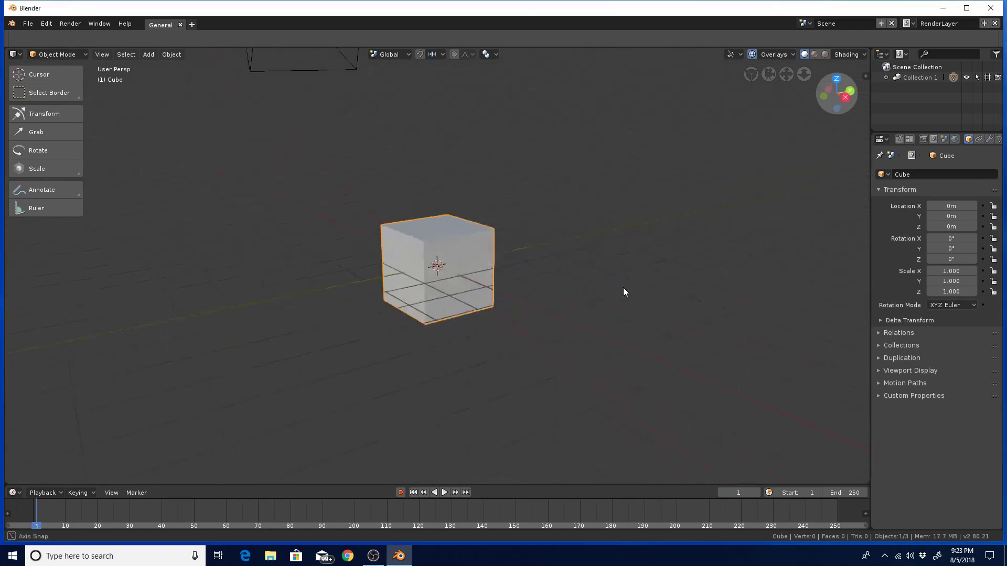
{"action": "middle_click_drag", "start_coordinate": [584, 289], "coordinate": [595, 270]}
{"action": "left_click_drag", "start_coordinate": [836, 95], "coordinate": [843, 116]}
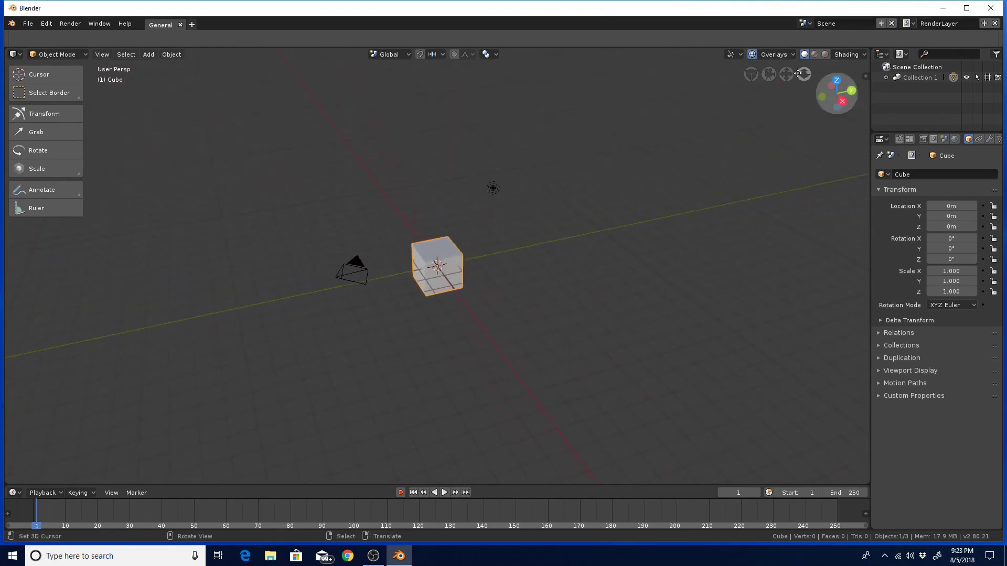
{"action": "mouse_move", "coordinate": [804, 75]}
{"action": "left_mouse_down"}
{"action": "mouse_move", "coordinate": [803, 53]}
{"action": "mouse_move", "coordinate": [786, 148]}
{"action": "mouse_move", "coordinate": [754, 89]}
{"action": "mouse_move", "coordinate": [800, 82]}
{"action": "left_mouse_up"}
{"action": "left_click", "coordinate": [769, 74]}
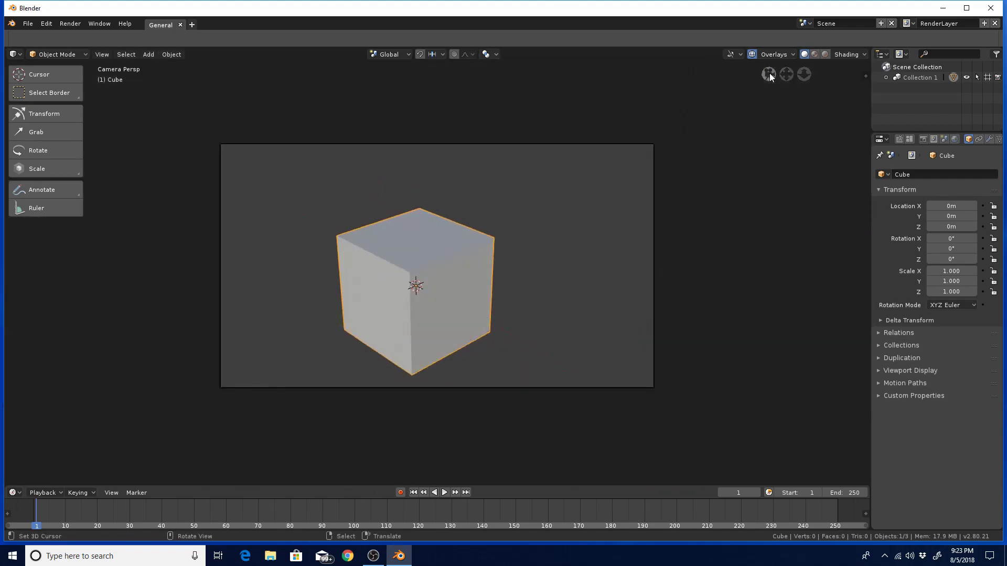
{"action": "left_click", "coordinate": [769, 74]}
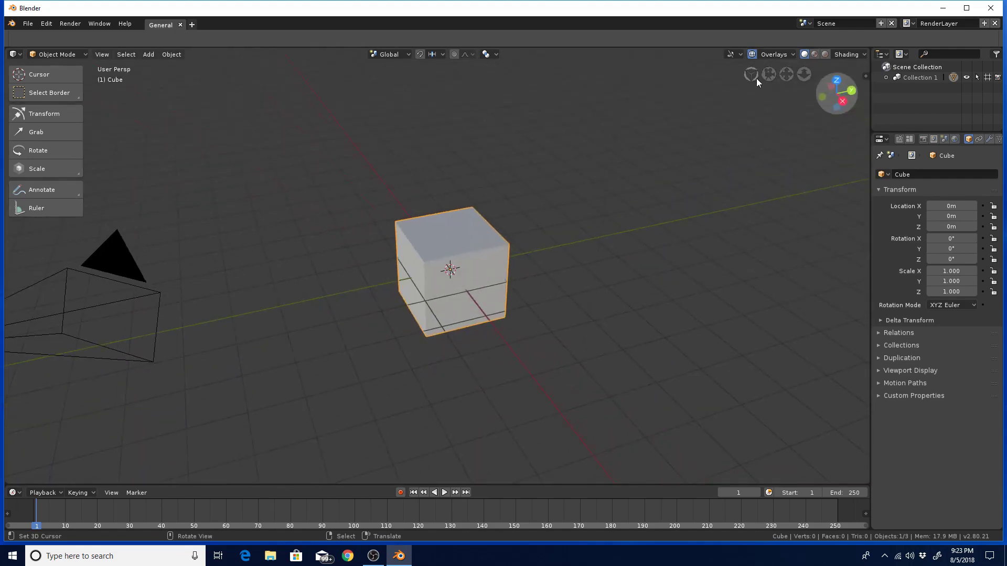
{"action": "left_click", "coordinate": [751, 75]}
{"action": "left_click", "coordinate": [751, 75]}
{"action": "mouse_move", "coordinate": [687, 231]}
{"action": "middle_mouse_down"}
{"action": "mouse_move", "coordinate": [713, 219]}
{"action": "mouse_move", "coordinate": [685, 231]}
{"action": "middle_mouse_up"}
{"action": "scroll", "coordinate": [685, 231], "scroll_direction": "up", "scroll_amount": 3}
{"action": "scroll", "coordinate": [683, 230], "scroll_direction": "down", "scroll_amount": 3}
{"action": "scroll", "coordinate": [681, 231], "scroll_direction": "down", "scroll_amount": 4}
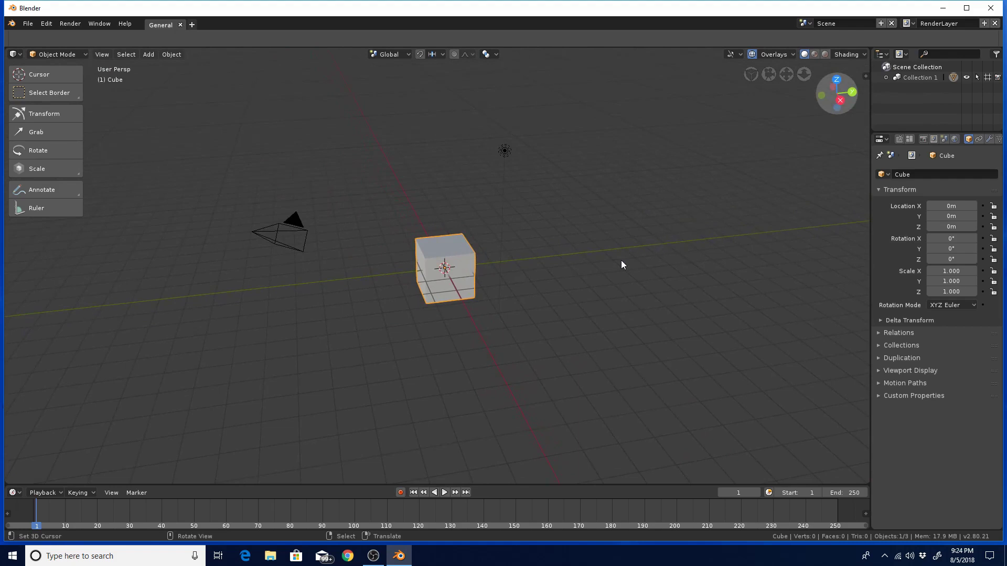
Step: Delete the default cube, lamp and camera to empty the scene
{"action": "key", "text": "x"}
{"action": "left_click", "coordinate": [606, 262]}
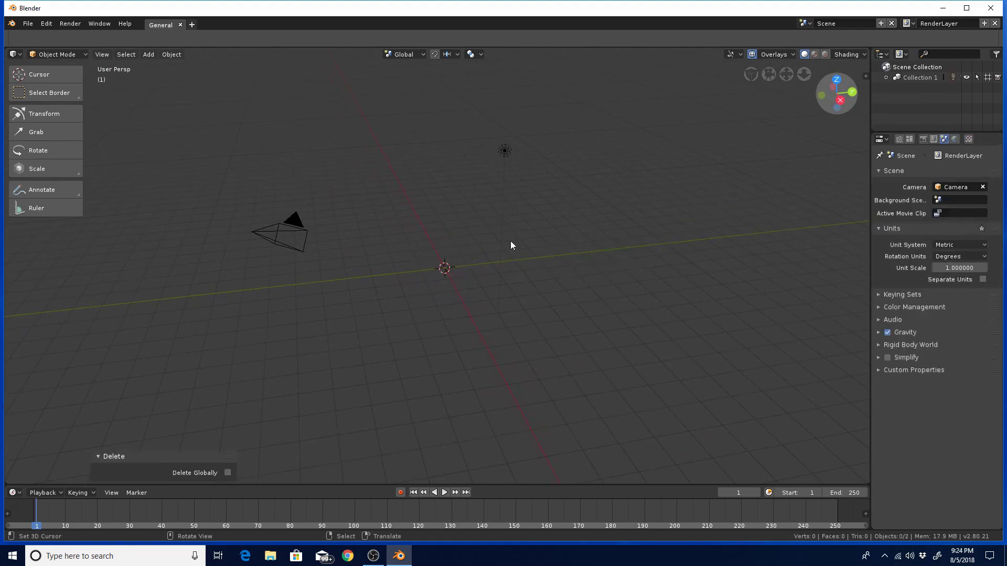
{"action": "left_click", "coordinate": [512, 151]}
{"action": "key", "text": "x"}
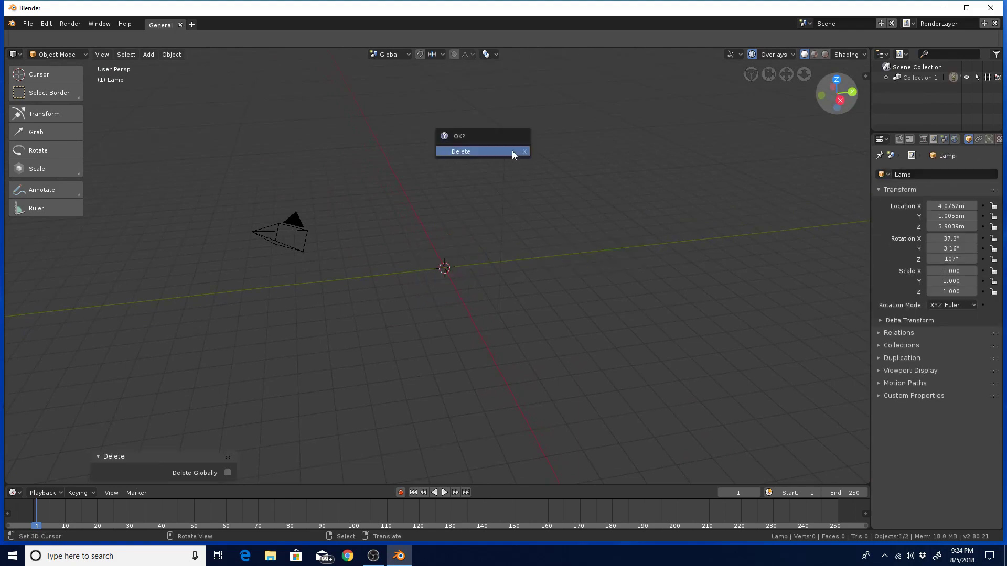
{"action": "left_click", "coordinate": [513, 152]}
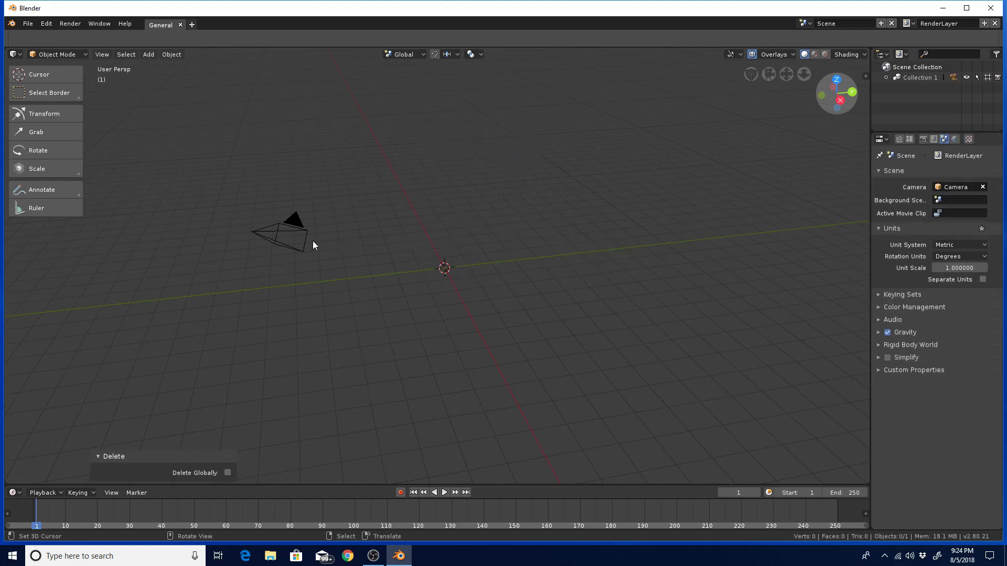
{"action": "left_click", "coordinate": [301, 232]}
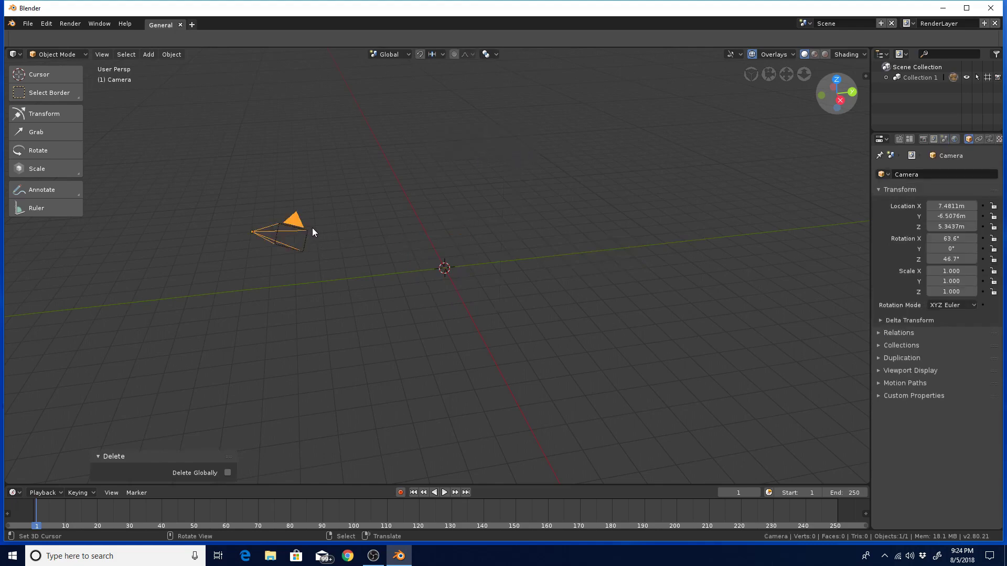
{"action": "key", "text": "Delete"}
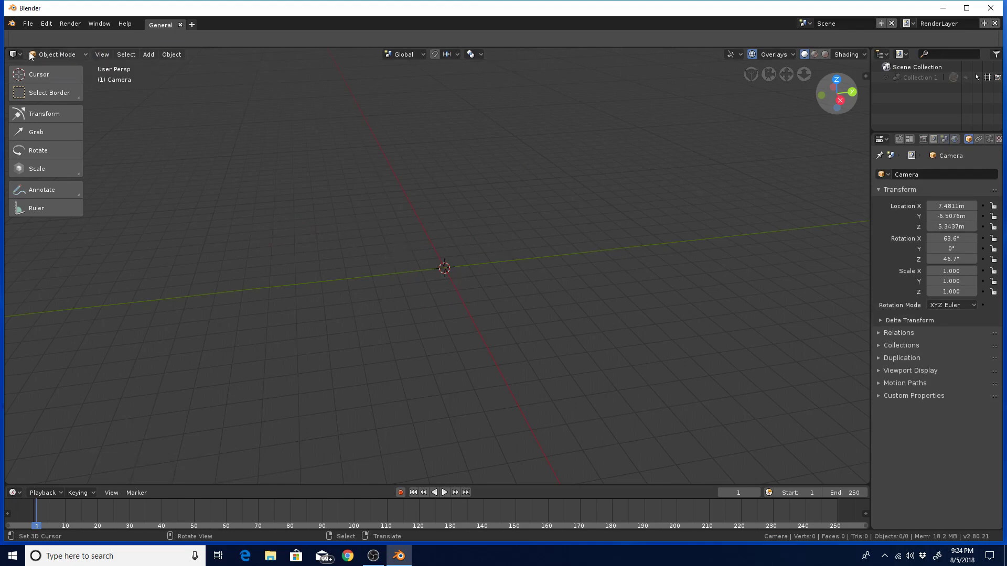
Step: Start appending from brushes.blend in the Desktop folder "brush maker 280 trial" and open its Brush category
{"action": "left_click", "coordinate": [27, 24]}
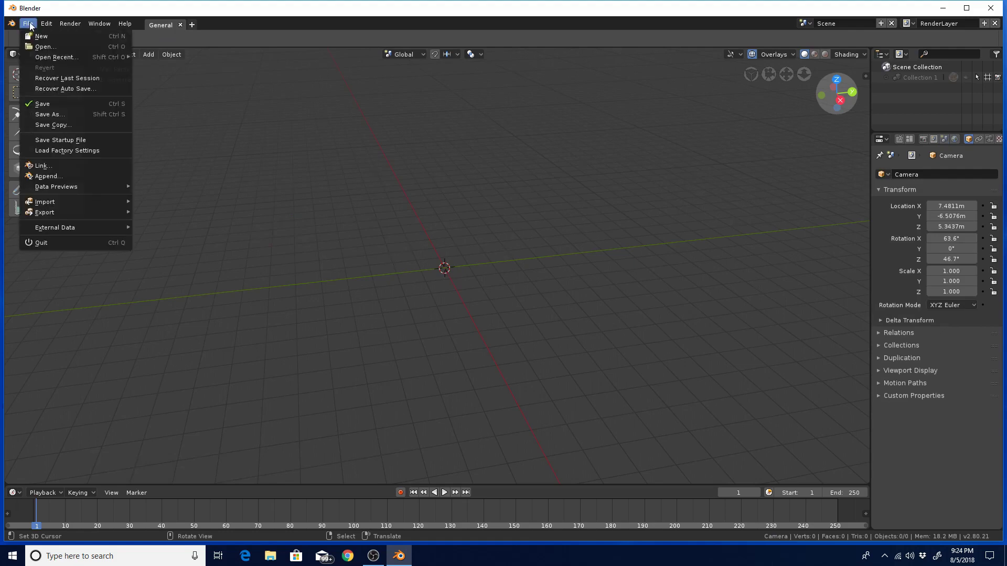
{"action": "left_click", "coordinate": [56, 178]}
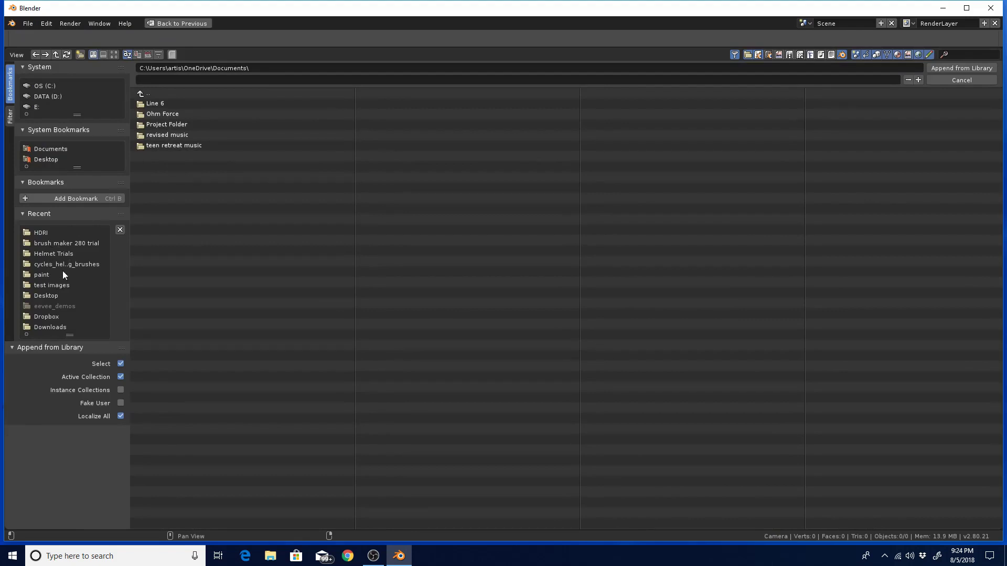
{"action": "left_click", "coordinate": [49, 294]}
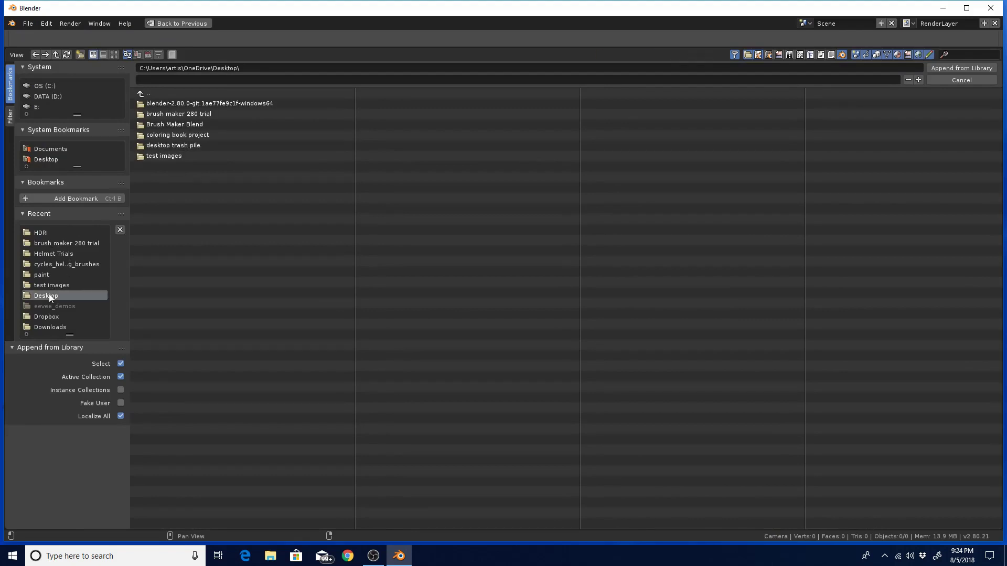
{"action": "left_click", "coordinate": [171, 115]}
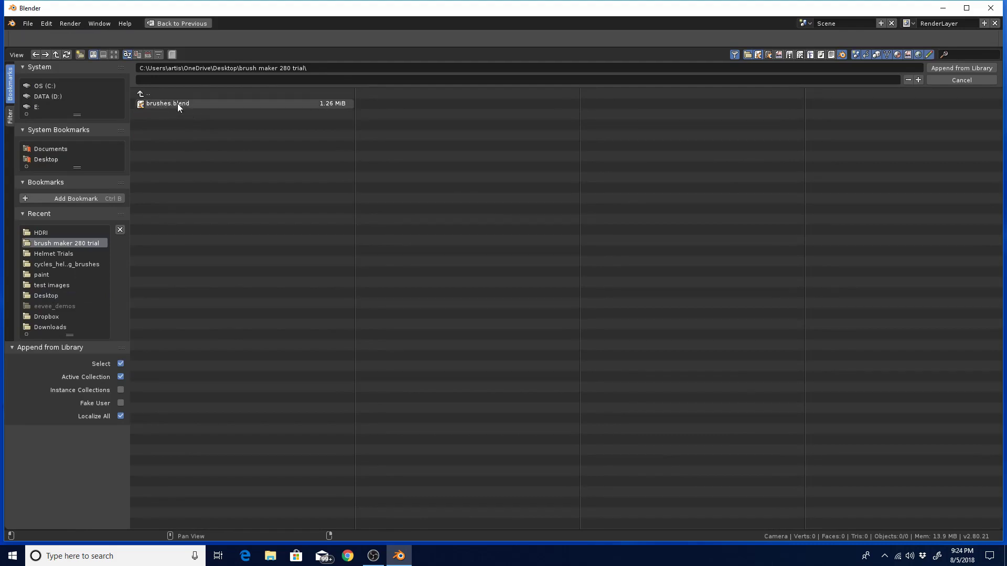
{"action": "double_click", "coordinate": [177, 103]}
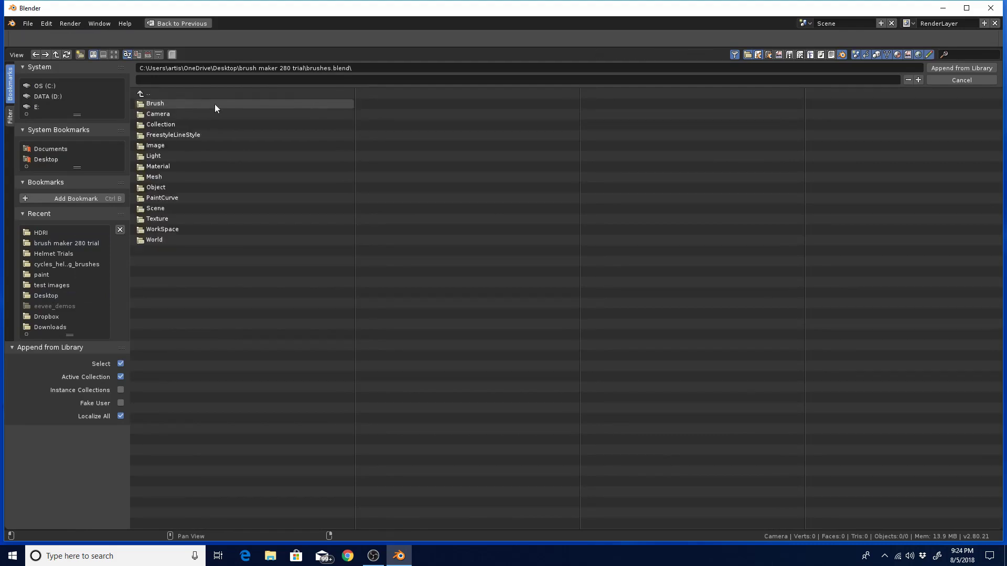
{"action": "left_click", "coordinate": [177, 103]}
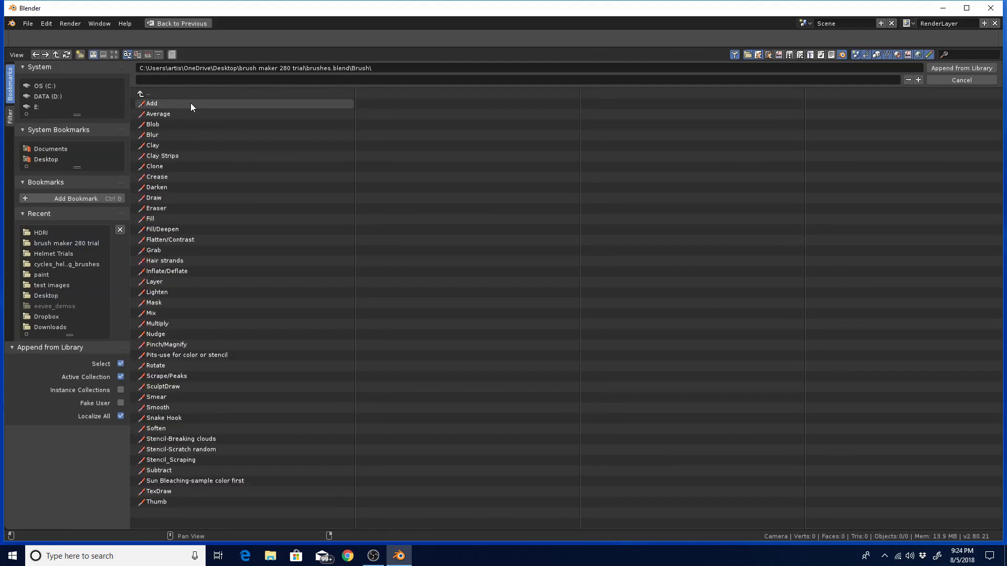
Step: Append the Sun Bleaching, Stencil_Scraping, Stencil-Scratch random, Stencil-Breaking clouds and Pits brushes with Fake User enabled
{"action": "left_click", "coordinate": [197, 481]}
{"action": "left_click", "coordinate": [187, 458], "text": "shift"}
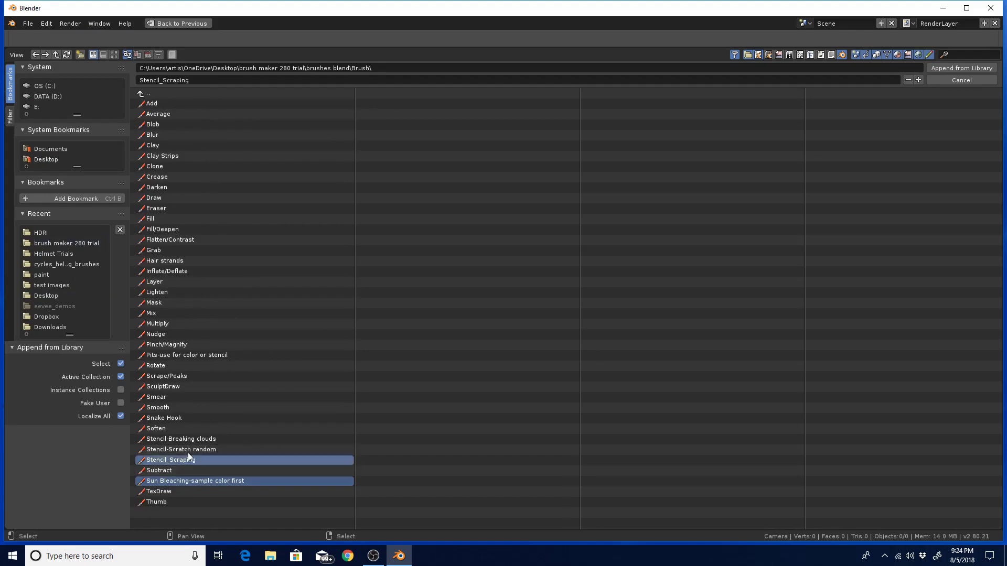
{"action": "left_click", "coordinate": [191, 450], "text": "shift"}
{"action": "left_click", "coordinate": [197, 440], "text": "shift"}
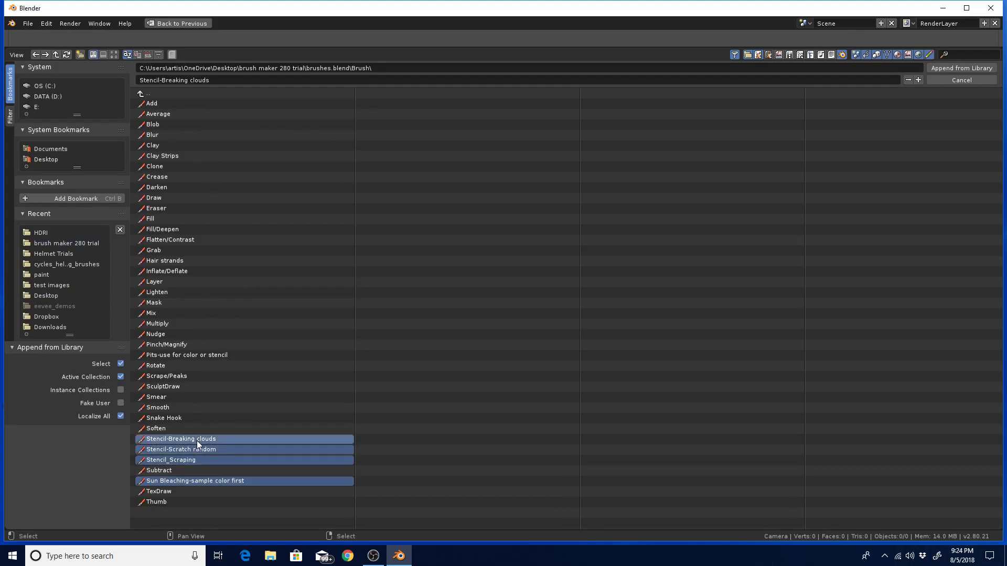
{"action": "left_click", "coordinate": [197, 357], "text": "shift"}
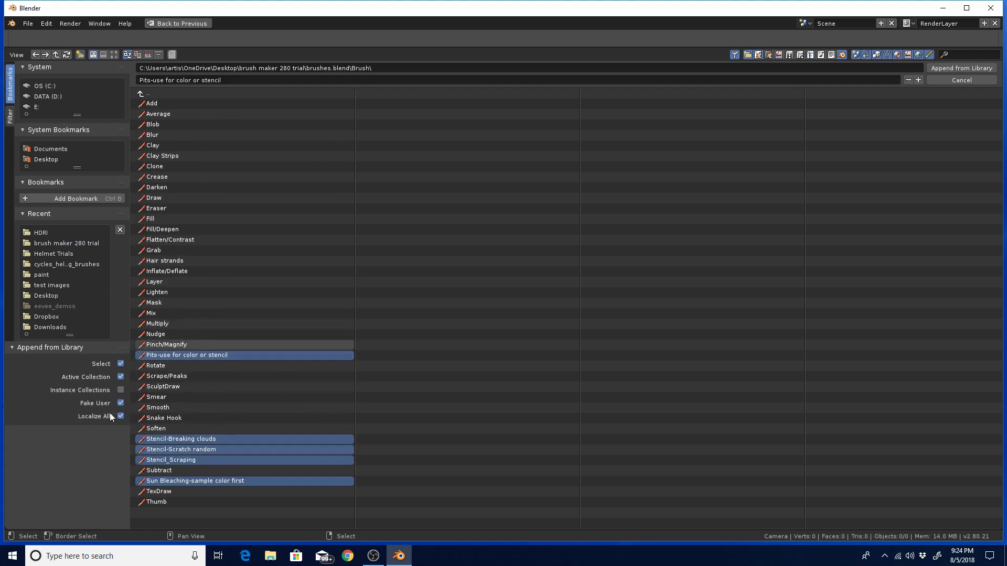
{"action": "left_click", "coordinate": [941, 69]}
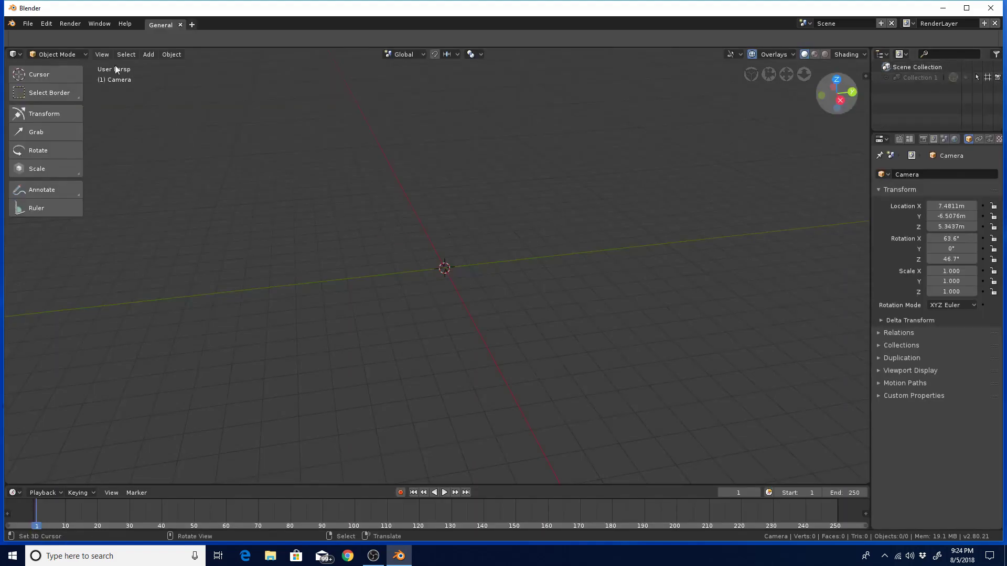
Step: Append the object "head" from the Object category of brushes.blend
{"action": "left_click", "coordinate": [30, 25]}
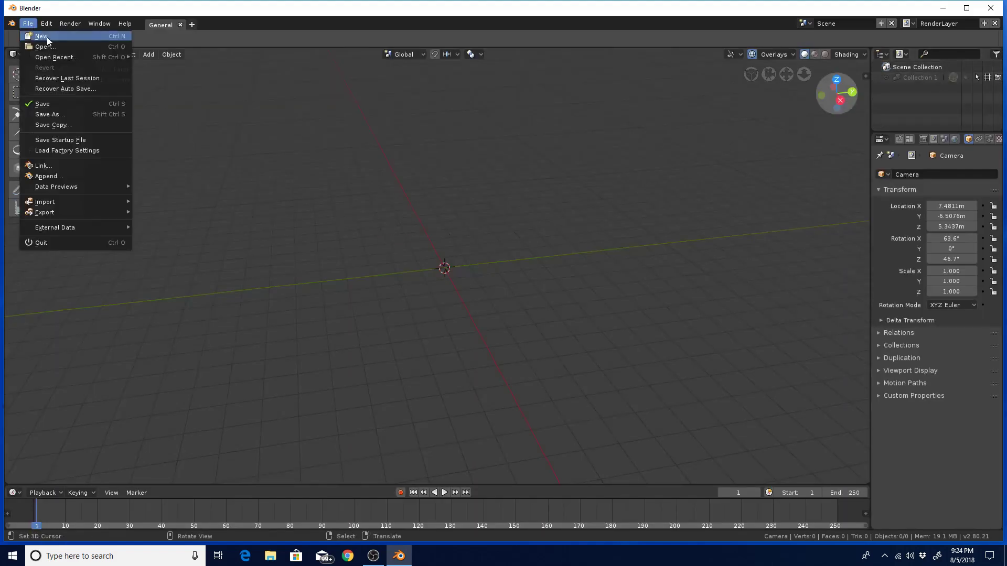
{"action": "left_click", "coordinate": [66, 175]}
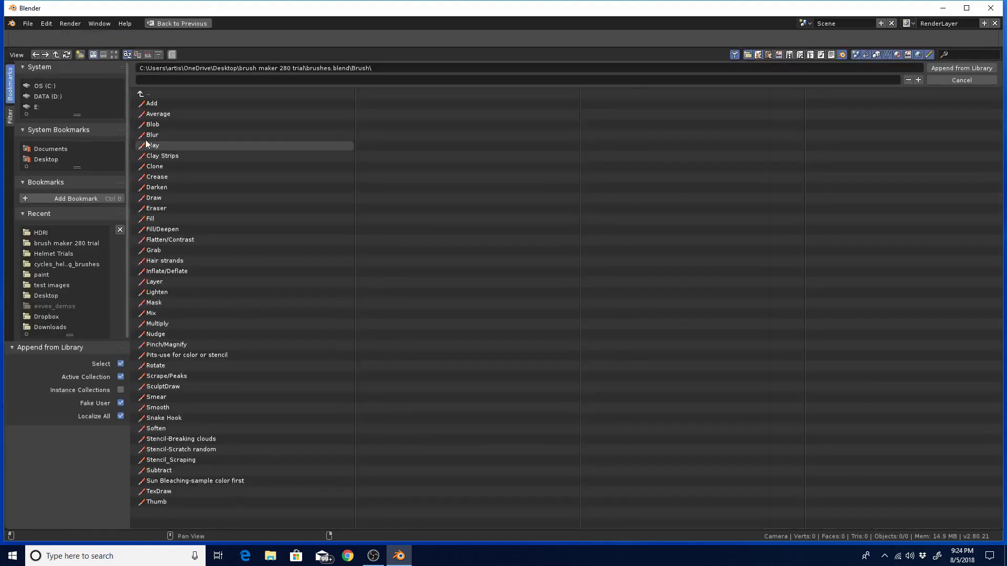
{"action": "left_click", "coordinate": [154, 93]}
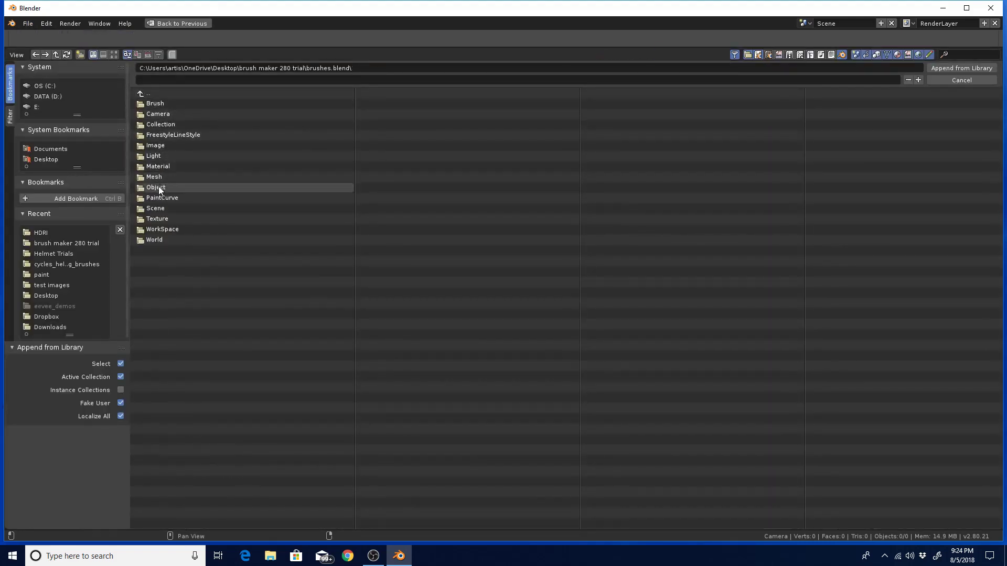
{"action": "left_click", "coordinate": [153, 187]}
{"action": "left_click", "coordinate": [170, 114]}
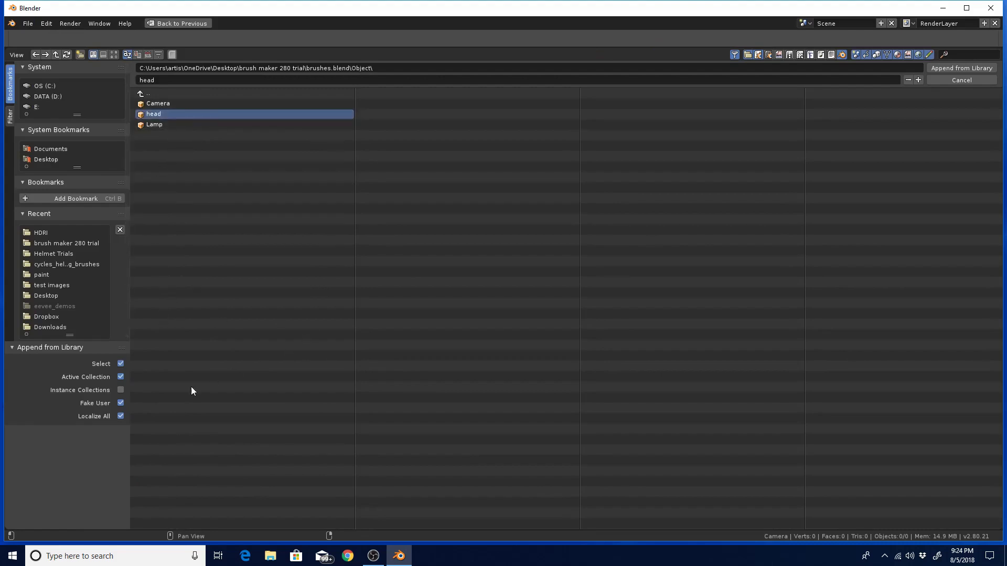
{"action": "left_click", "coordinate": [955, 68]}
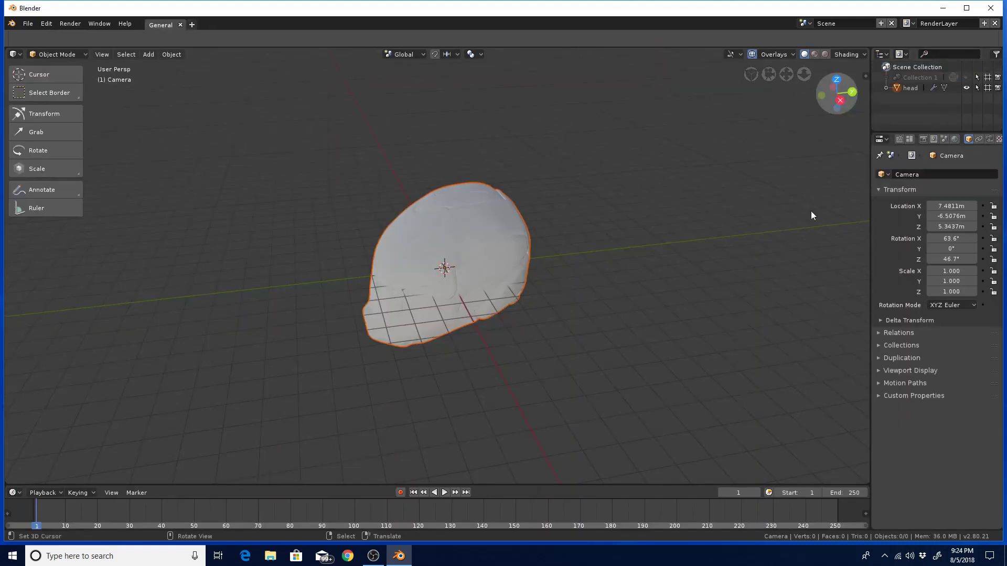
Step: Make the appended head the active object and switch it to Edit Mode
{"action": "scroll", "coordinate": [624, 278], "scroll_direction": "up", "scroll_amount": 2}
{"action": "mouse_move", "coordinate": [623, 276]}
{"action": "middle_mouse_down"}
{"action": "mouse_move", "coordinate": [589, 292]}
{"action": "mouse_move", "coordinate": [618, 278]}
{"action": "middle_mouse_up"}
{"action": "key", "text": "Tab"}
{"action": "left_click", "coordinate": [583, 281]}
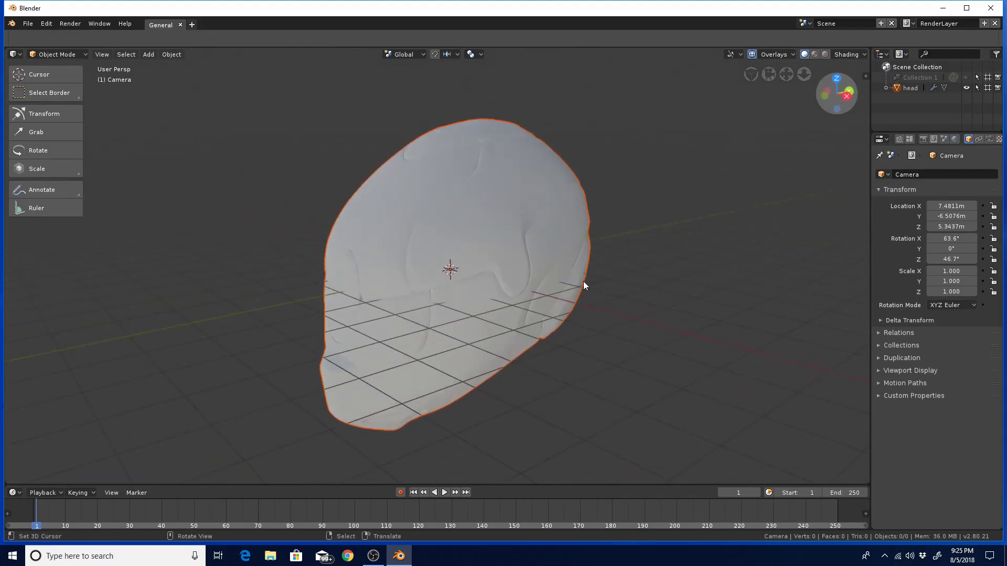
{"action": "left_click", "coordinate": [488, 255]}
{"action": "key", "text": "Tab"}
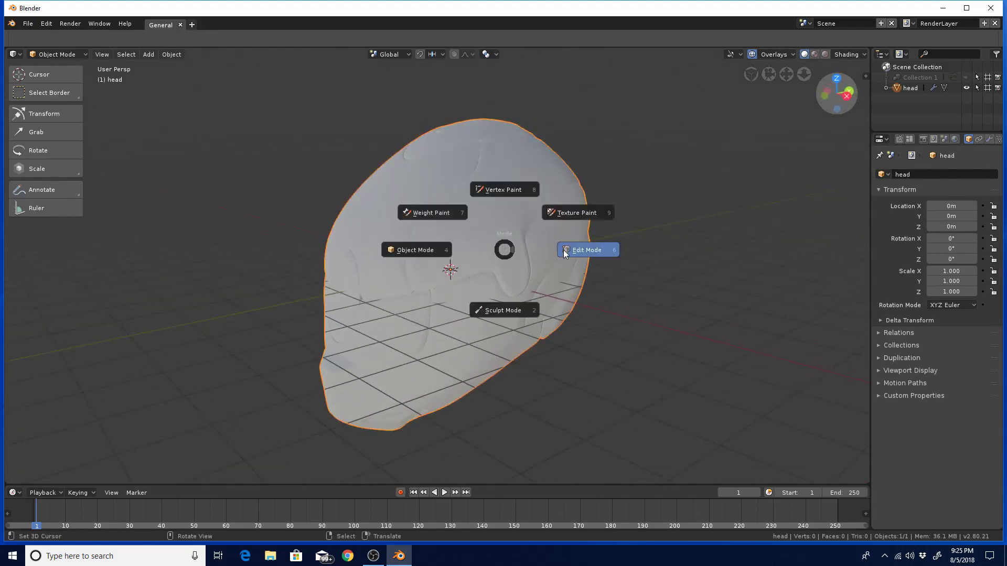
{"action": "left_click", "coordinate": [564, 249]}
Step: Examine the head's mesh and display its modifier settings, and return it to Object Mode
{"action": "middle_click_drag", "start_coordinate": [590, 272], "coordinate": [669, 226]}
{"action": "scroll", "coordinate": [568, 252], "scroll_direction": "up", "scroll_amount": 3}
{"action": "left_click", "coordinate": [990, 139]}
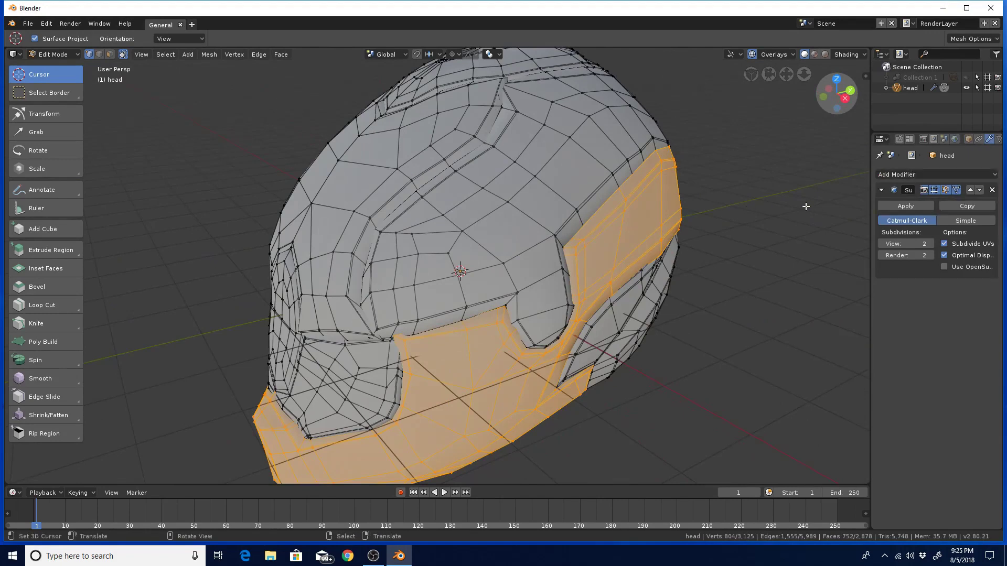
{"action": "key", "text": "ctrl+Tab"}
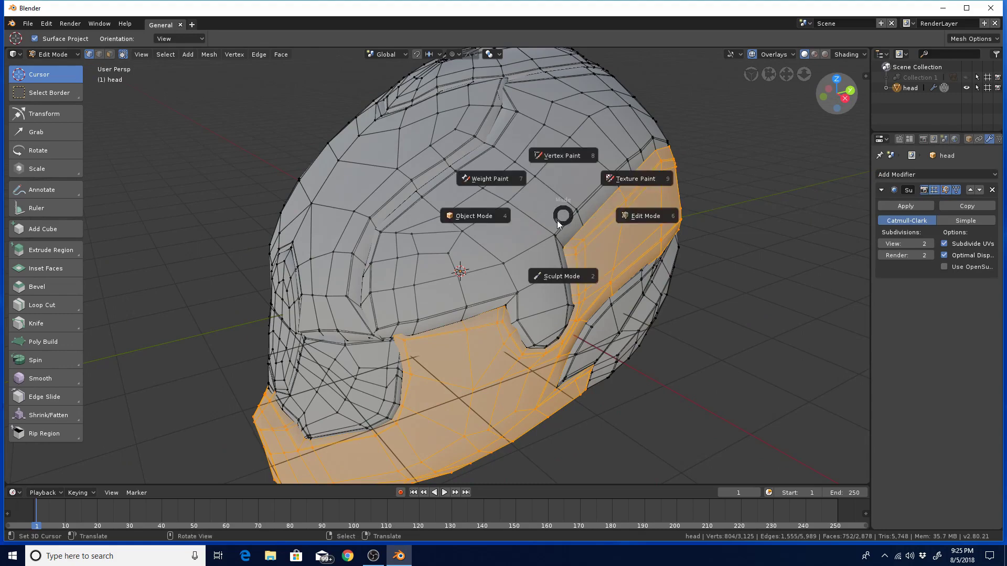
{"action": "left_click", "coordinate": [480, 217]}
{"action": "mouse_move", "coordinate": [557, 223]}
{"action": "middle_mouse_down"}
{"action": "mouse_move", "coordinate": [568, 205]}
{"action": "mouse_move", "coordinate": [519, 236]}
{"action": "mouse_move", "coordinate": [542, 219]}
{"action": "middle_mouse_up"}
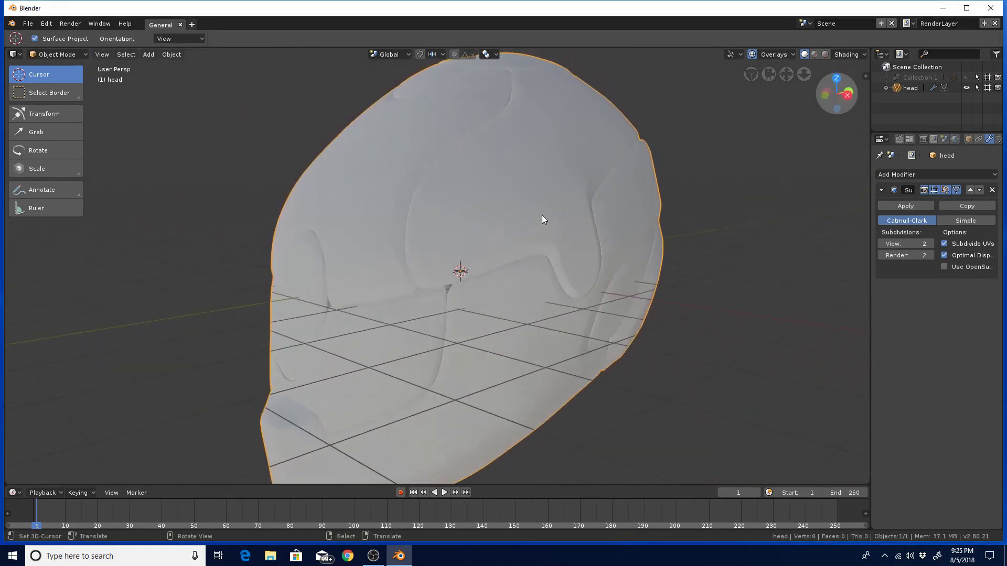
{"action": "middle_click_drag", "start_coordinate": [508, 180], "coordinate": [516, 240]}
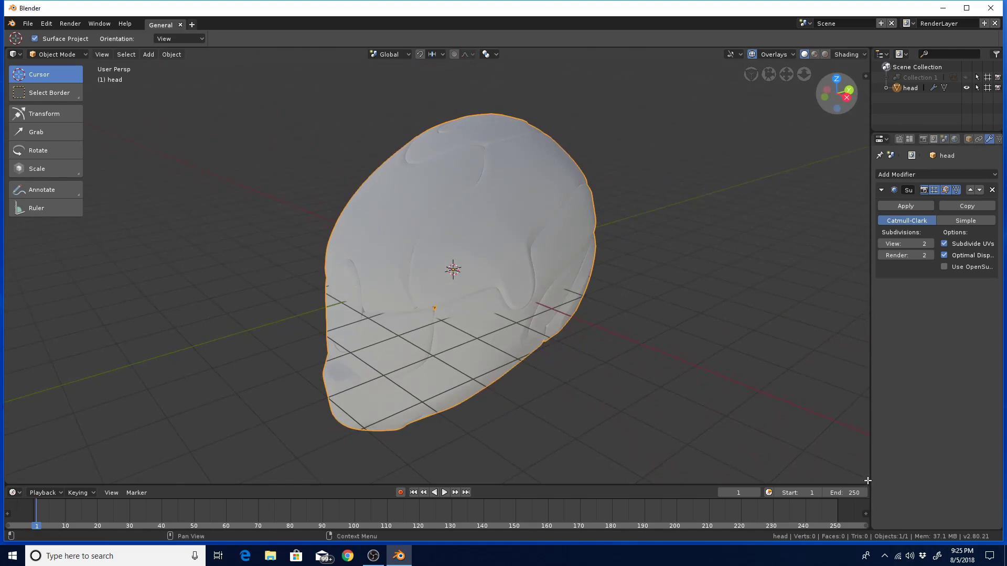
Step: Split the 3D viewport into two equal side-by-side views and frame the head closer in the first one
{"action": "left_click_drag", "start_coordinate": [867, 480], "coordinate": [432, 481]}
{"action": "scroll", "coordinate": [235, 259], "scroll_direction": "up", "scroll_amount": 3}
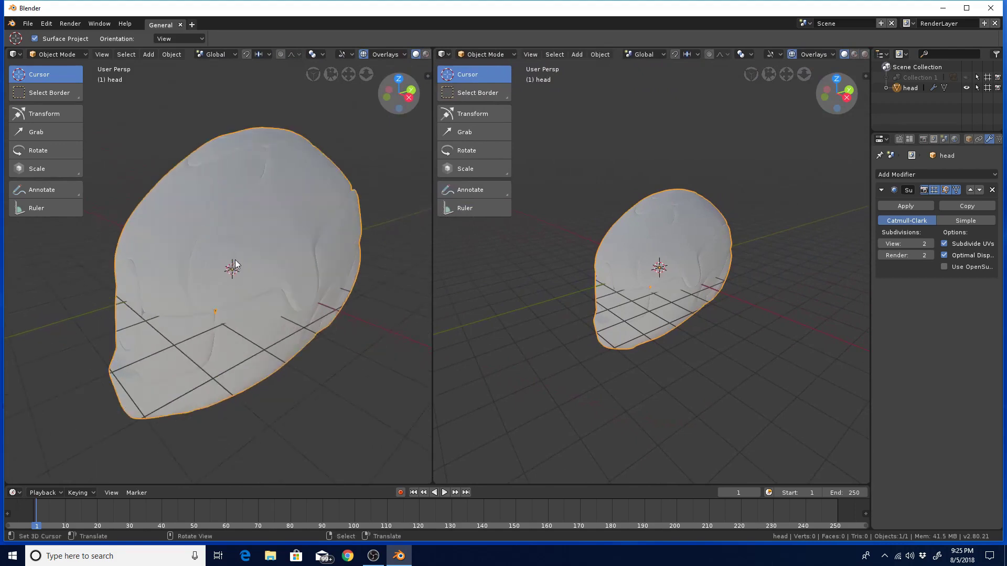
{"action": "mouse_move", "coordinate": [235, 259]}
{"action": "middle_mouse_down"}
{"action": "mouse_move", "coordinate": [242, 228]}
{"action": "mouse_move", "coordinate": [231, 242]}
{"action": "mouse_move", "coordinate": [235, 235]}
{"action": "mouse_move", "coordinate": [239, 245]}
{"action": "middle_mouse_up"}
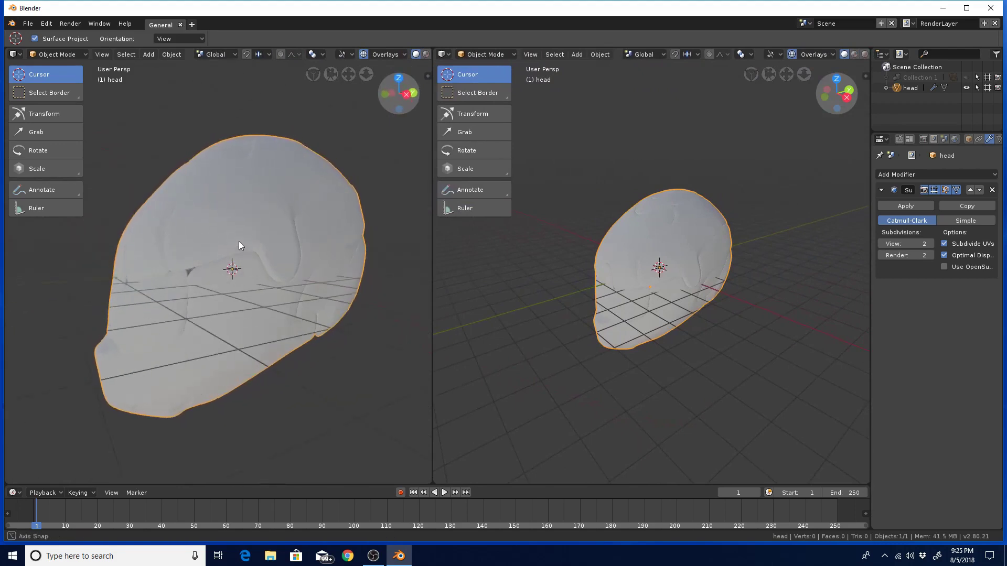
Step: Set the first 3D view's focal length to 85 mm and frame the whole head again
{"action": "key", "text": "n"}
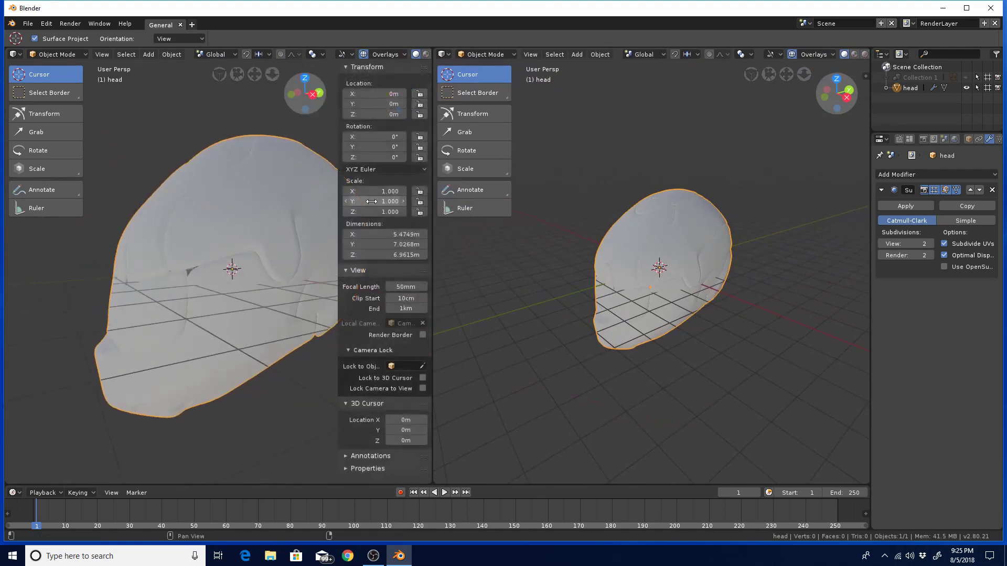
{"action": "left_click", "coordinate": [401, 287]}
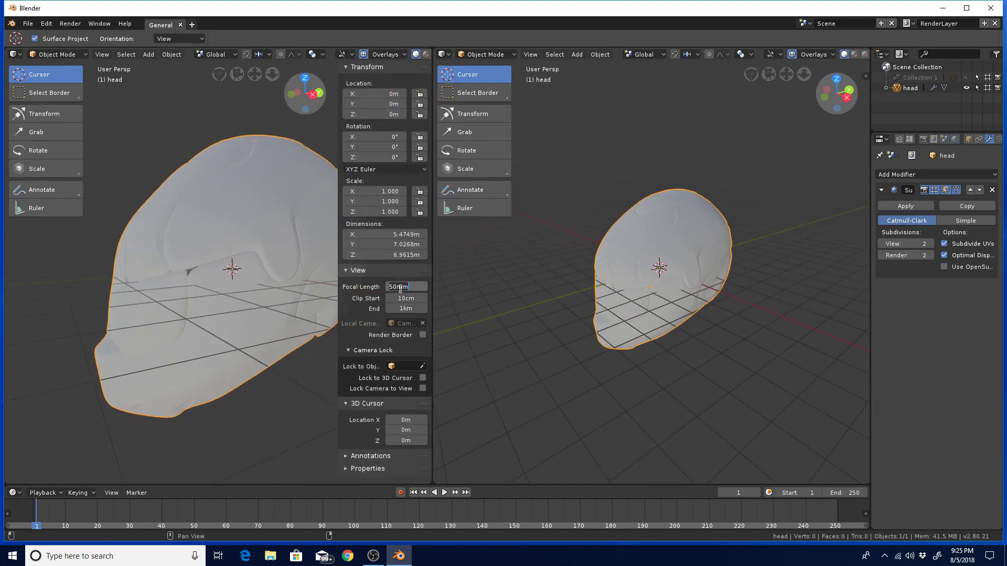
{"action": "type", "text": "85"}
{"action": "key", "text": "Return"}
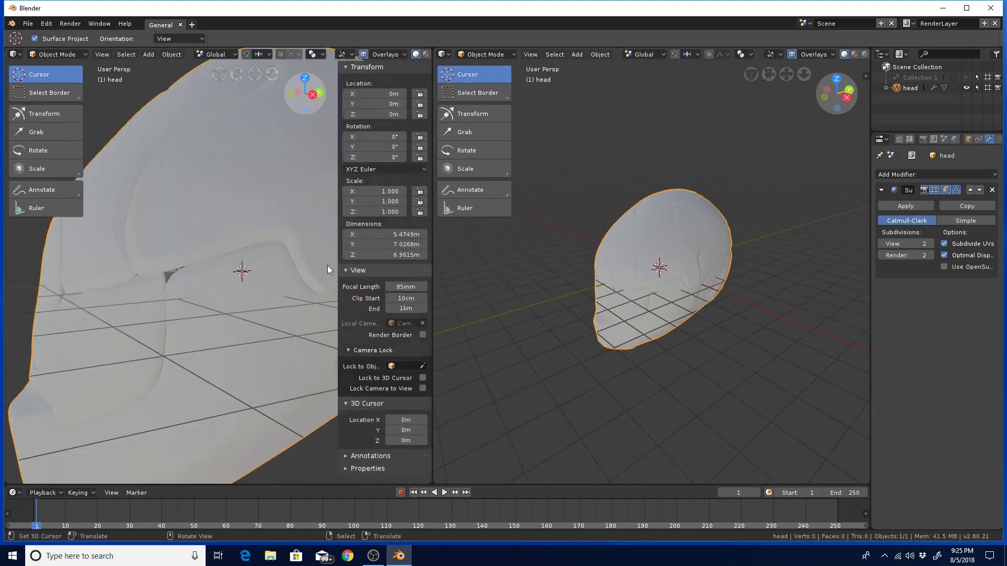
{"action": "key", "text": "n"}
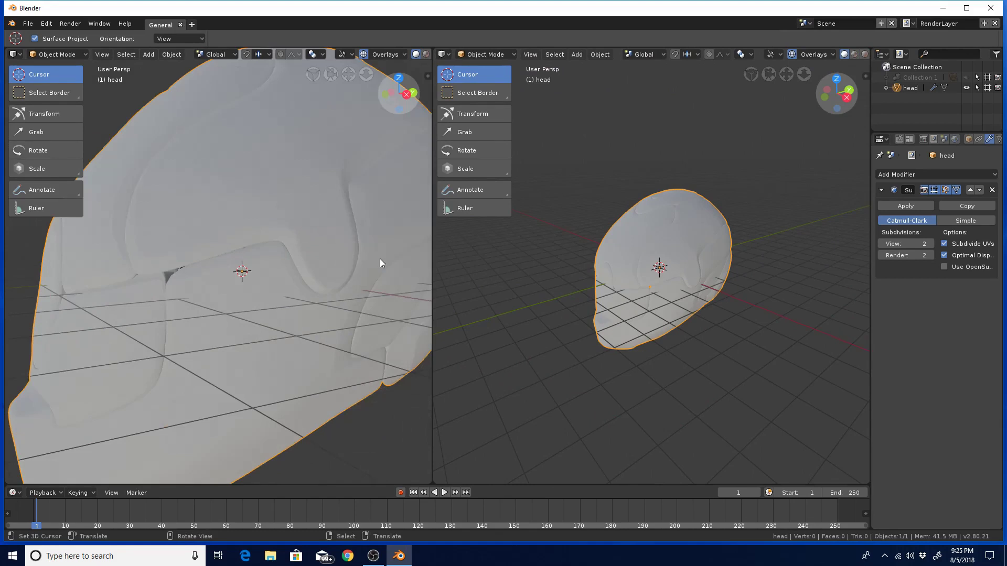
{"action": "scroll", "coordinate": [380, 259], "scroll_direction": "down", "scroll_amount": 3}
{"action": "middle_click_drag", "start_coordinate": [348, 263], "coordinate": [371, 269]}
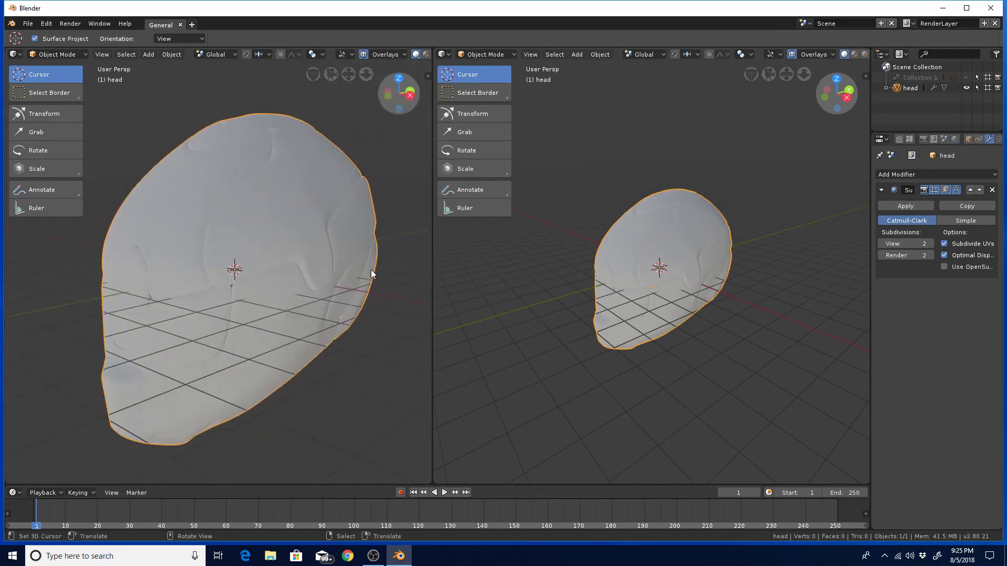
{"action": "middle_click_drag", "start_coordinate": [292, 265], "coordinate": [247, 289]}
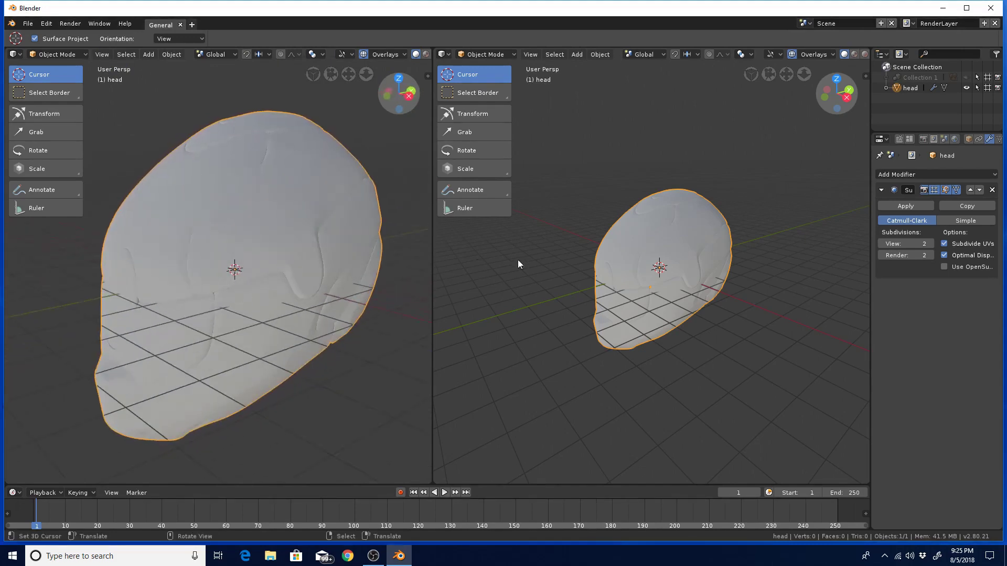
Step: Switch the second 3D view to the Shader Editor and bring the head material's full node tree into view
{"action": "left_click", "coordinate": [443, 55]}
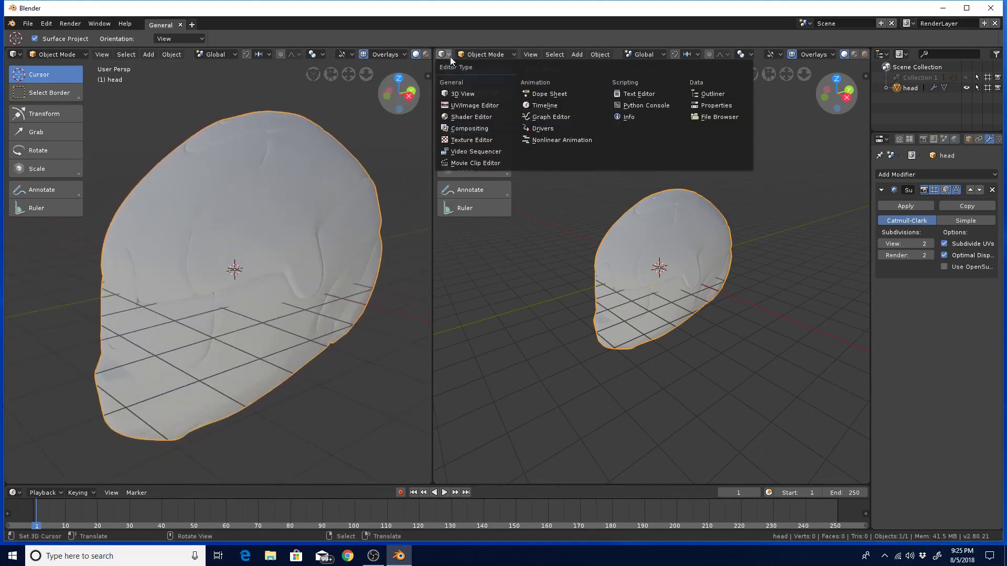
{"action": "left_click", "coordinate": [481, 118]}
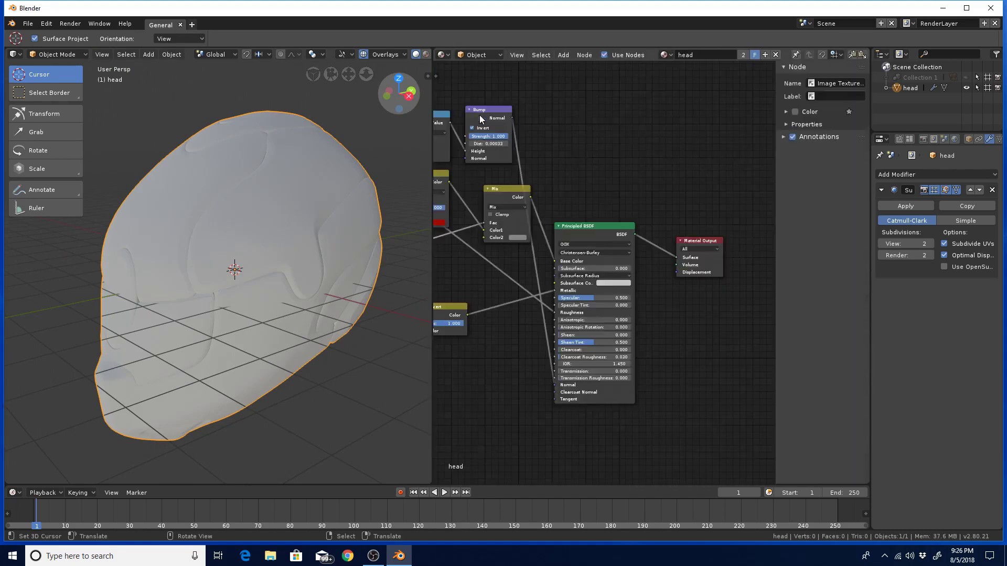
{"action": "scroll", "coordinate": [507, 239], "scroll_direction": "down", "scroll_amount": 6}
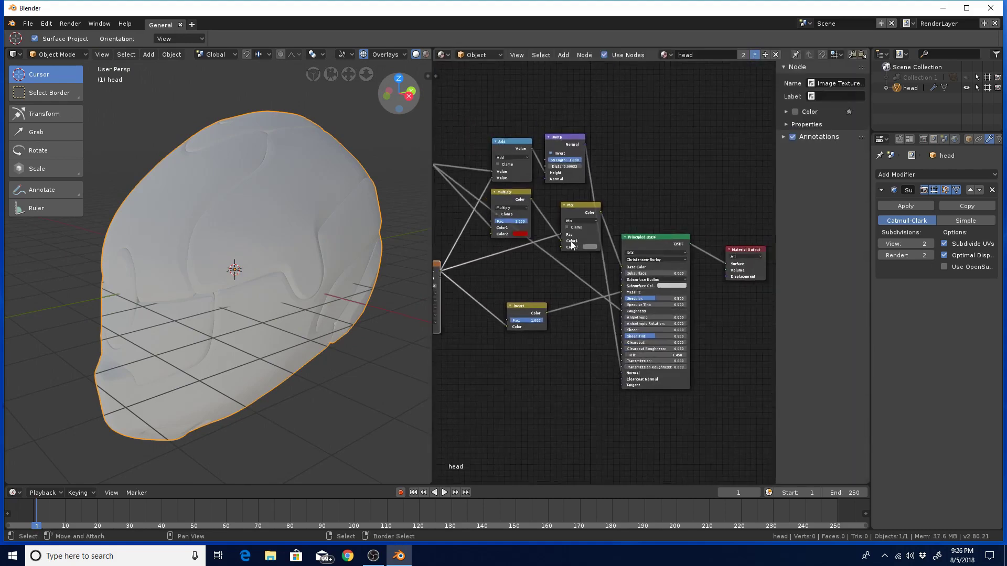
{"action": "mouse_move", "coordinate": [579, 246]}
{"action": "middle_mouse_down"}
{"action": "mouse_move", "coordinate": [622, 231]}
{"action": "mouse_move", "coordinate": [589, 225]}
{"action": "mouse_move", "coordinate": [528, 241]}
{"action": "mouse_move", "coordinate": [565, 242]}
{"action": "middle_mouse_up"}
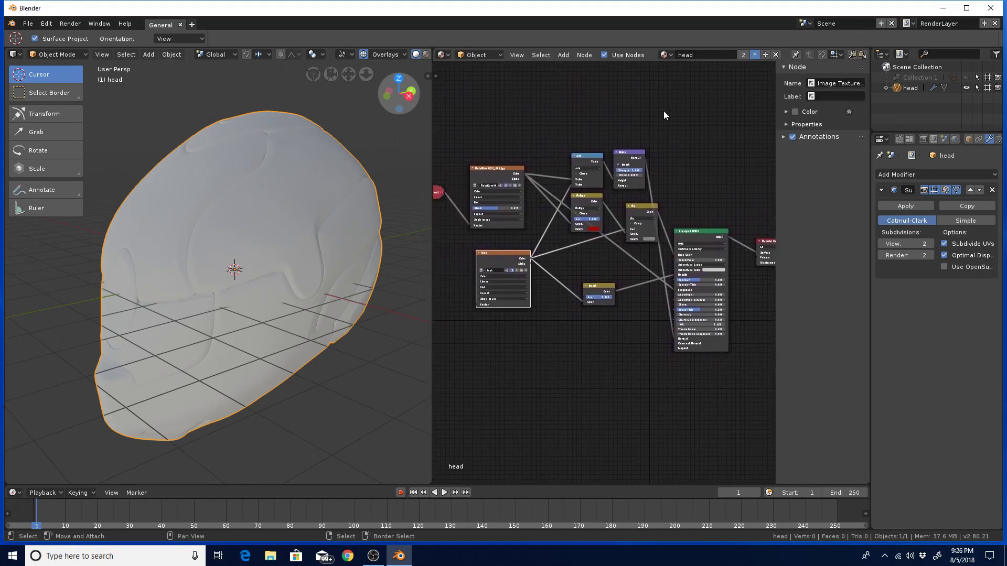
{"action": "scroll", "coordinate": [666, 204], "scroll_direction": "down", "scroll_amount": 2}
{"action": "middle_click_drag", "start_coordinate": [666, 204], "coordinate": [669, 209]}
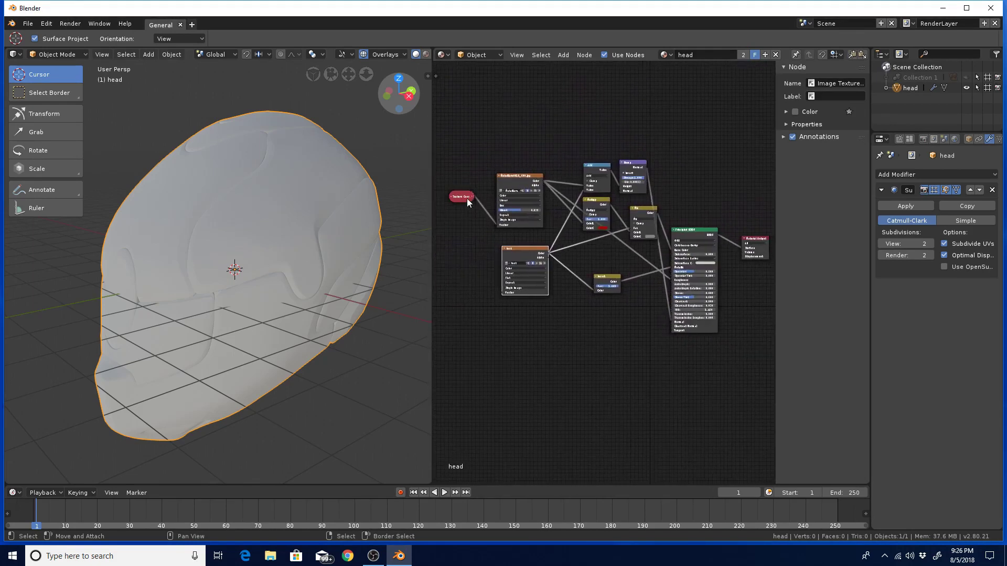
Step: Delete all nodes of the "head" material and unlink the material from the object
{"action": "key", "text": "b"}
{"action": "left_click_drag", "start_coordinate": [448, 113], "coordinate": [646, 348]}
{"action": "key", "text": "Delete"}
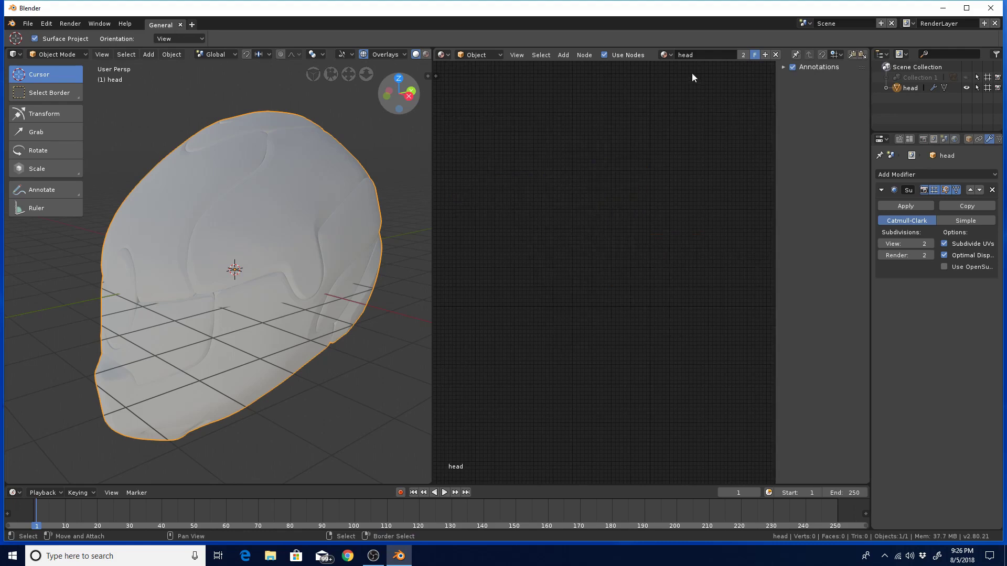
{"action": "left_click", "coordinate": [775, 54]}
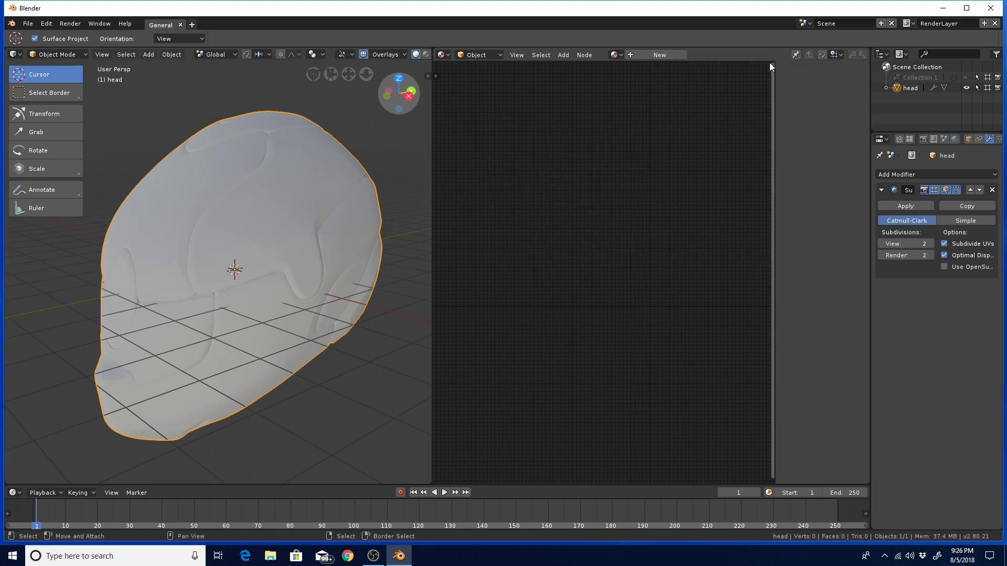
Step: Create a new material for the head and move its Principled BSDF node slightly up, leaving room for input nodes
{"action": "left_click", "coordinate": [646, 55]}
{"action": "scroll", "coordinate": [669, 211], "scroll_direction": "up", "scroll_amount": 3}
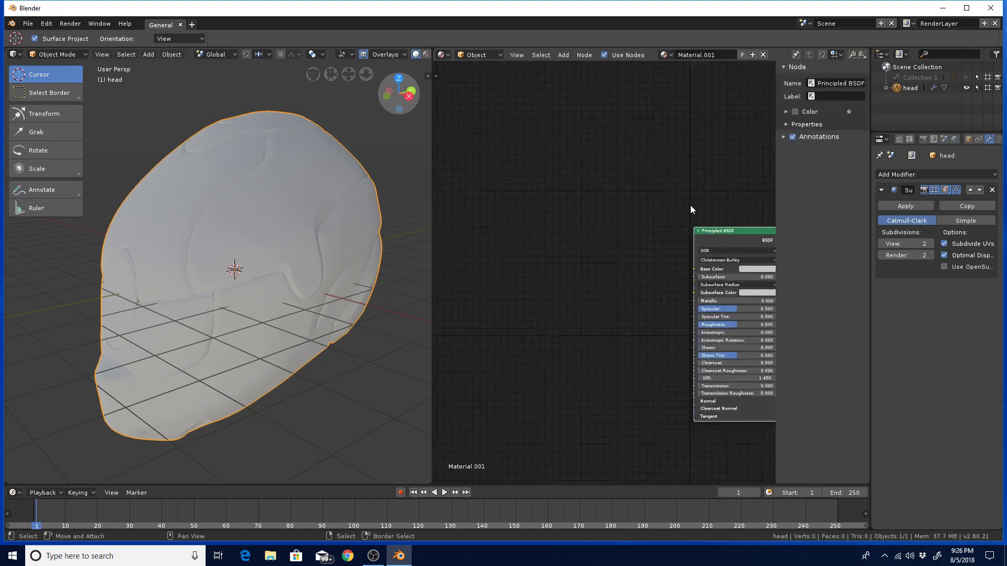
{"action": "middle_click_drag", "start_coordinate": [690, 206], "coordinate": [574, 172]}
{"action": "scroll", "coordinate": [618, 203], "scroll_direction": "up", "scroll_amount": 3}
{"action": "mouse_move", "coordinate": [621, 199]}
{"action": "middle_mouse_down"}
{"action": "mouse_move", "coordinate": [610, 174]}
{"action": "mouse_move", "coordinate": [621, 169]}
{"action": "mouse_move", "coordinate": [667, 196]}
{"action": "mouse_move", "coordinate": [651, 212]}
{"action": "mouse_move", "coordinate": [593, 224]}
{"action": "mouse_move", "coordinate": [612, 209]}
{"action": "middle_mouse_up"}
{"action": "middle_click_drag", "start_coordinate": [198, 345], "coordinate": [341, 323]}
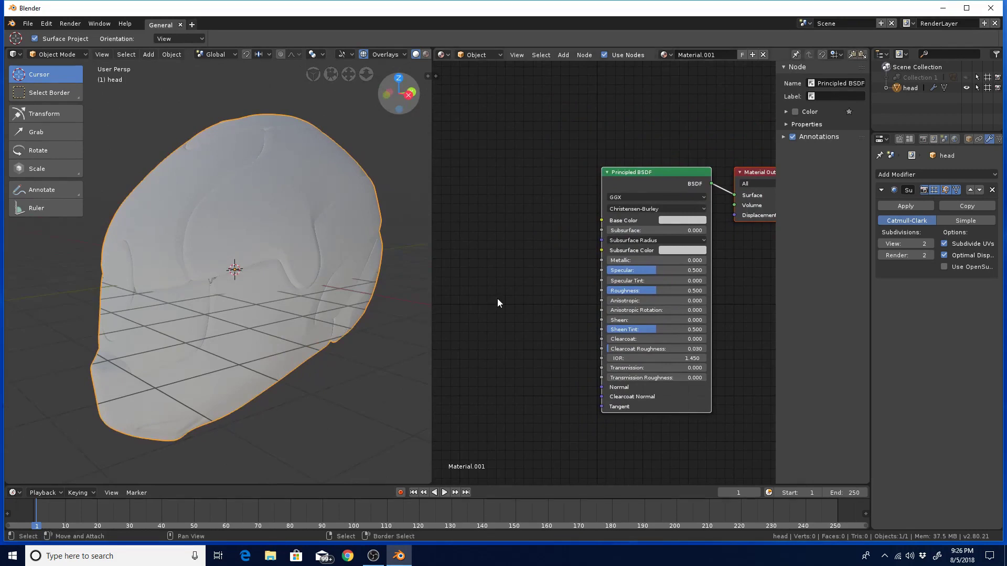
{"action": "middle_click_drag", "start_coordinate": [497, 297], "coordinate": [537, 303]}
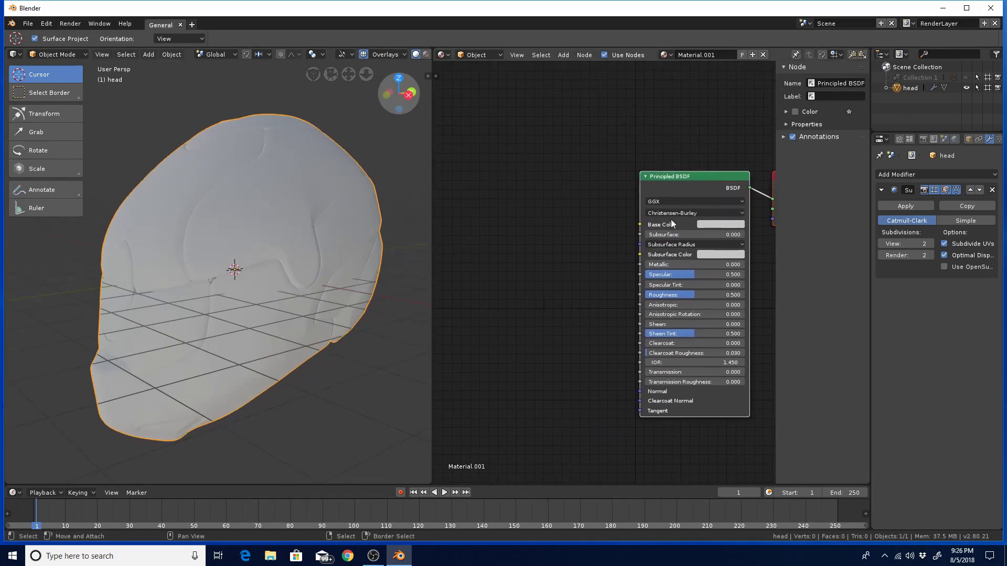
{"action": "scroll", "coordinate": [699, 276], "scroll_direction": "down", "scroll_amount": 3}
{"action": "middle_click_drag", "start_coordinate": [716, 280], "coordinate": [658, 264]}
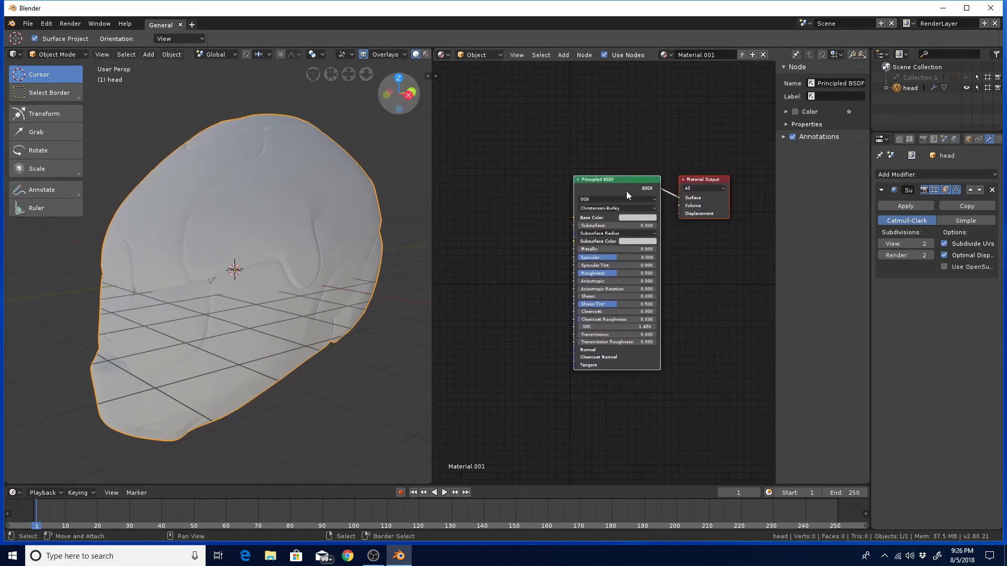
{"action": "left_click_drag", "start_coordinate": [628, 180], "coordinate": [615, 173]}
{"action": "left_click_drag", "start_coordinate": [621, 171], "coordinate": [622, 181]}
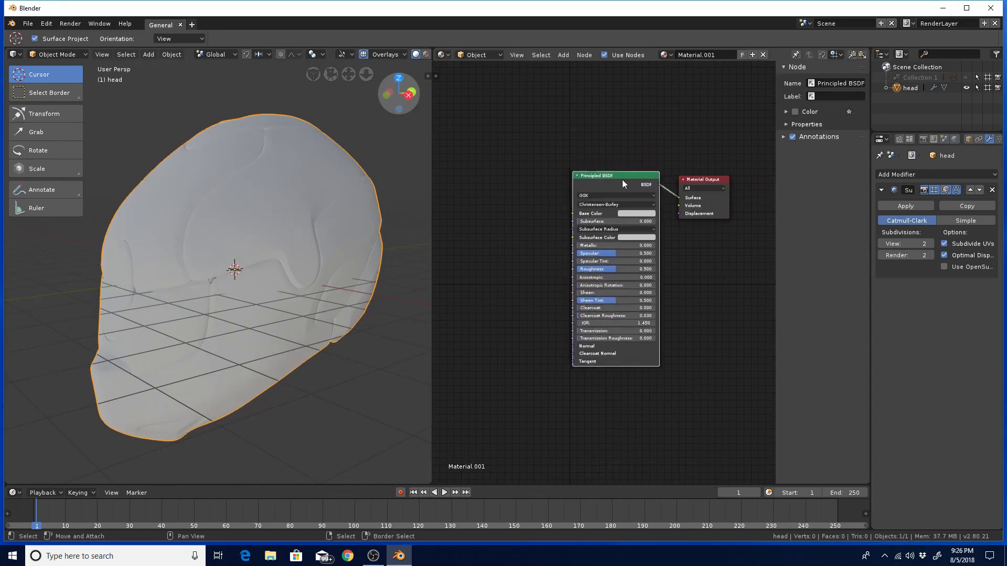
{"action": "middle_click_drag", "start_coordinate": [547, 219], "coordinate": [600, 263]}
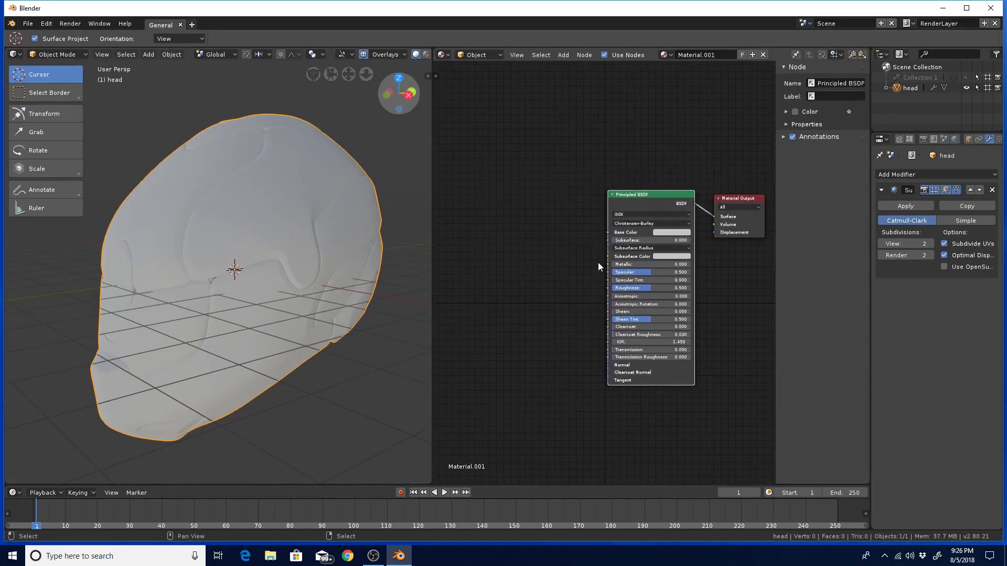
Step: Add a MixRGB node before the Principled BSDF and connect its Color output to Base Color
{"action": "key", "text": "shift+a"}
{"action": "mouse_move", "coordinate": [565, 315]}
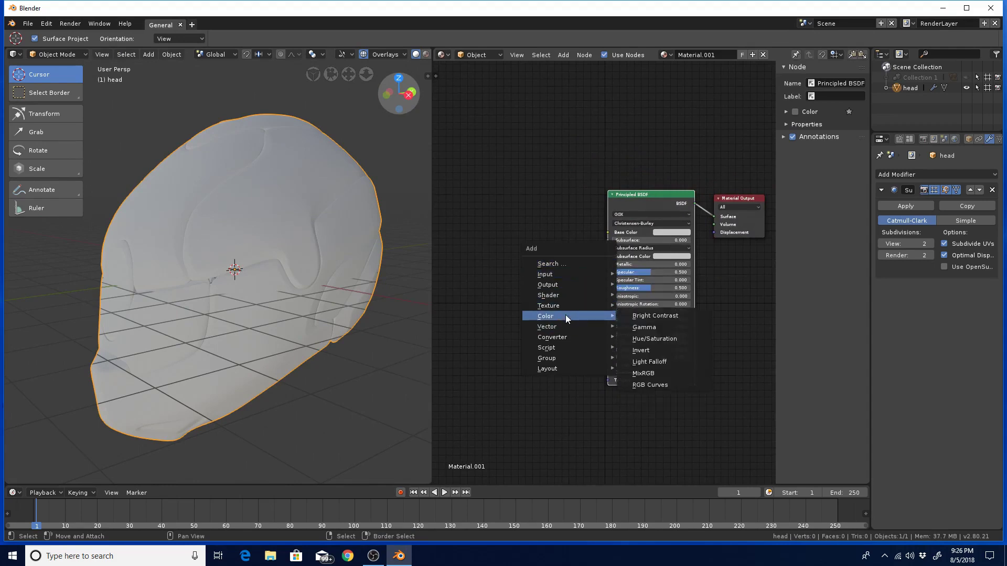
{"action": "left_click", "coordinate": [646, 370]}
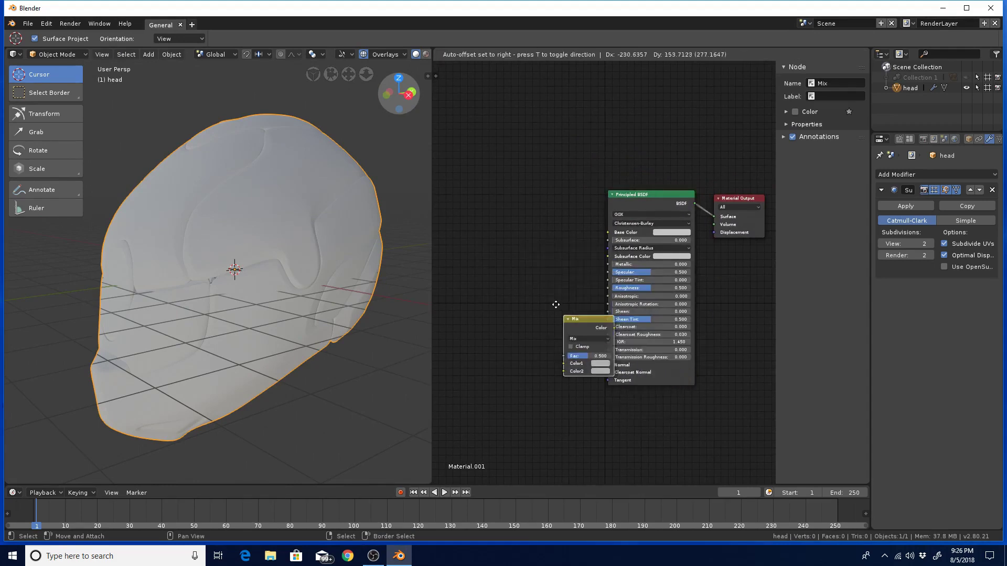
{"action": "left_click", "coordinate": [517, 189]}
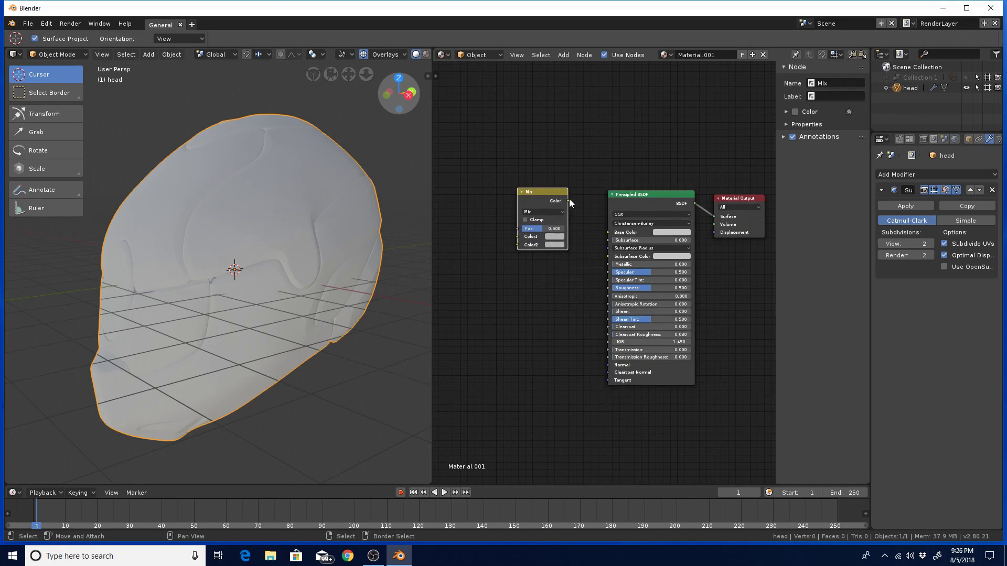
{"action": "left_click_drag", "start_coordinate": [568, 201], "coordinate": [607, 232]}
{"action": "left_click_drag", "start_coordinate": [551, 192], "coordinate": [573, 197]}
Step: Set the Mix node's Color2 to a dark grey of about 0.075 in R, G and B
{"action": "scroll", "coordinate": [566, 274], "scroll_direction": "up", "scroll_amount": 3}
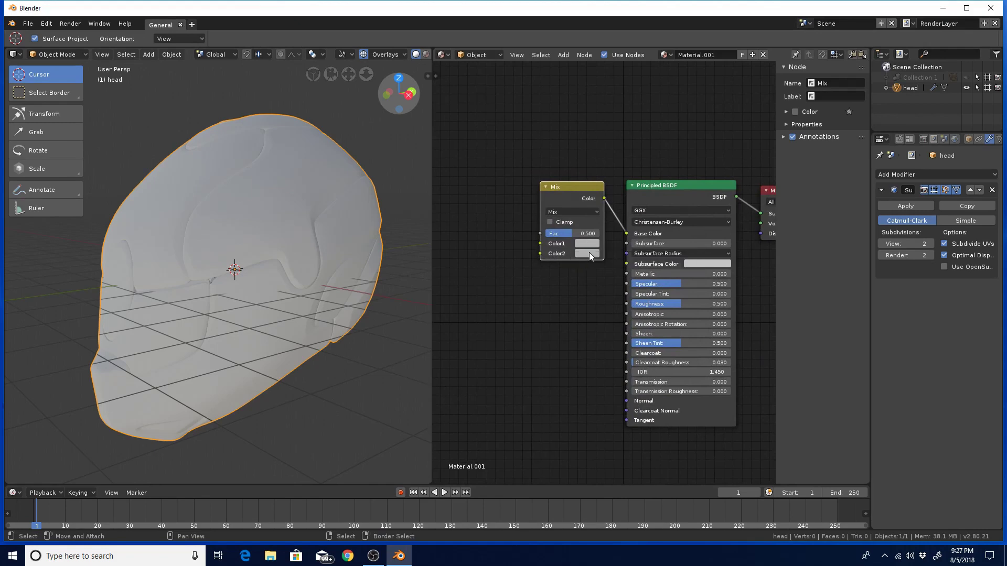
{"action": "left_click", "coordinate": [589, 254]}
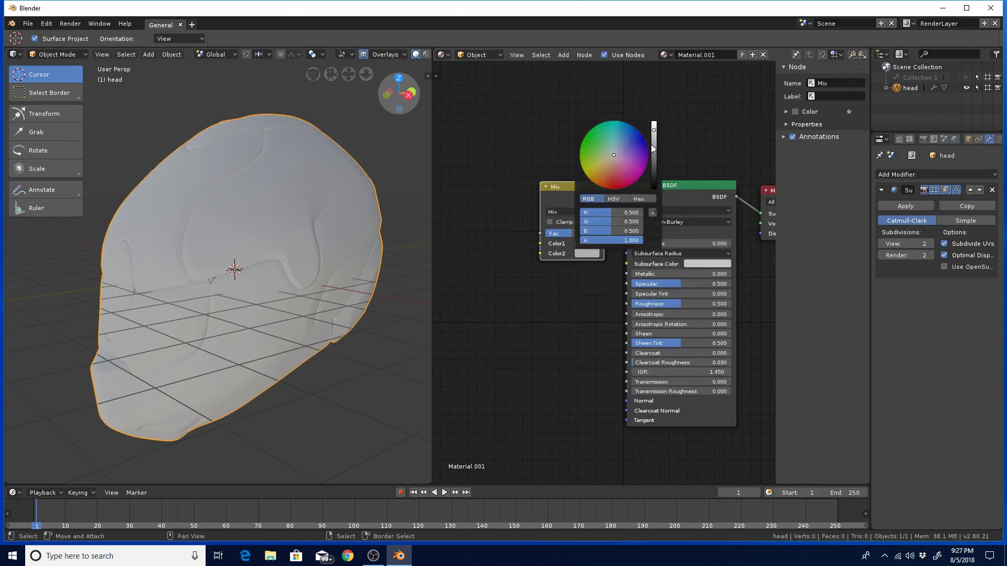
{"action": "left_click_drag", "start_coordinate": [653, 149], "coordinate": [654, 158]}
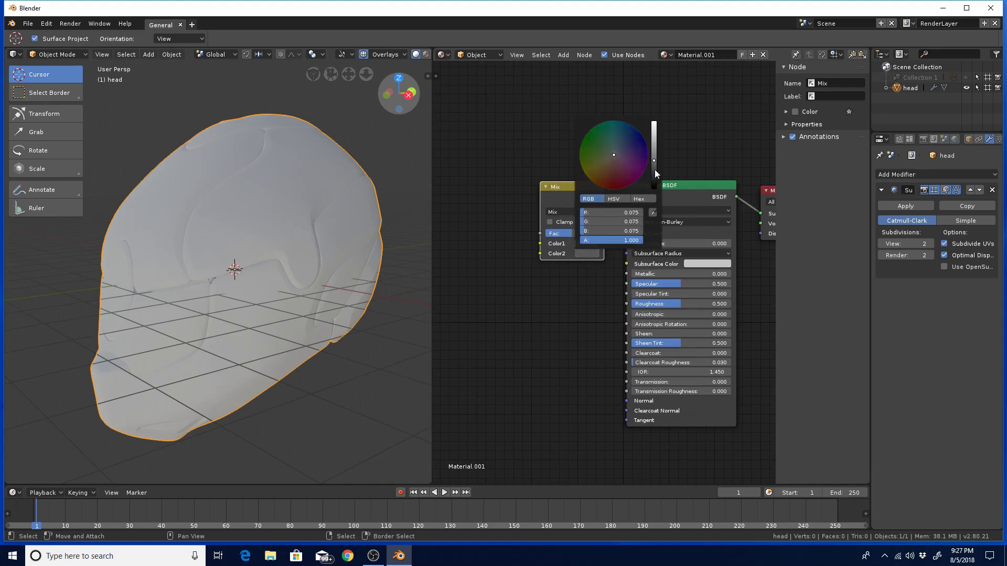
{"action": "middle_click_drag", "start_coordinate": [541, 281], "coordinate": [598, 315]}
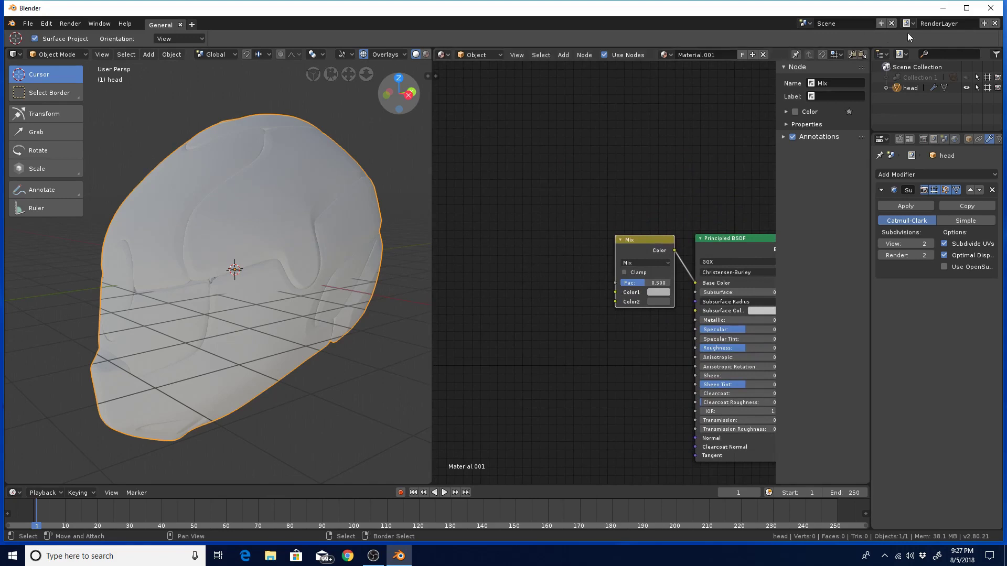
Step: Change the Outliner area to a UV/Image Editor and reveal its option for creating a new image
{"action": "left_click", "coordinate": [884, 55]}
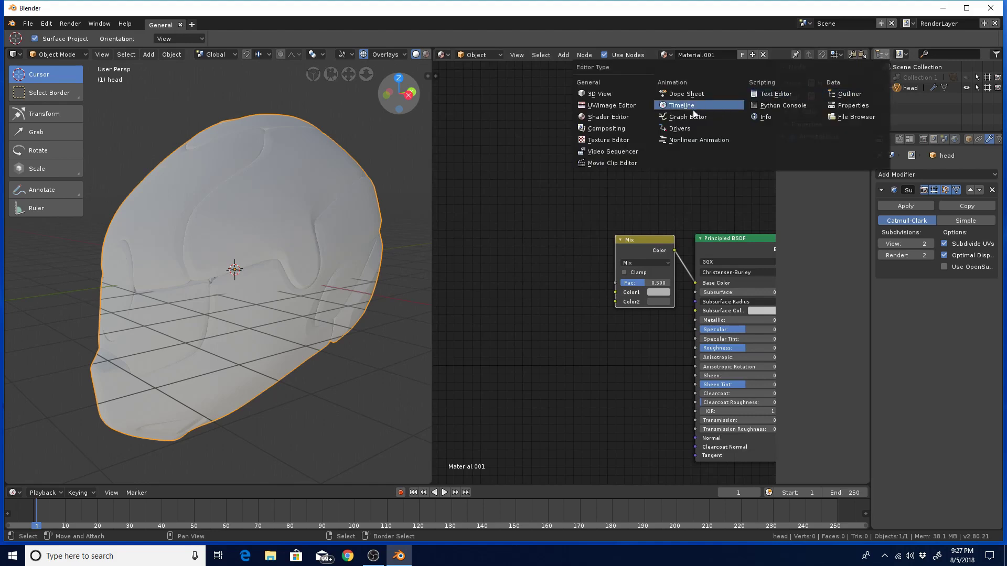
{"action": "left_click", "coordinate": [611, 105]}
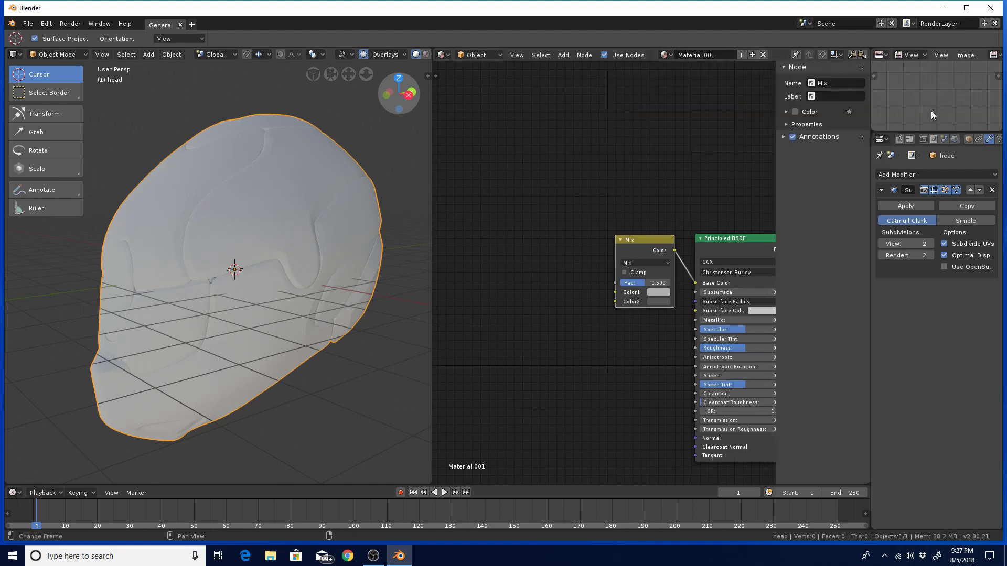
{"action": "middle_click_drag", "start_coordinate": [983, 58], "coordinate": [940, 58]}
Step: Create a blank black image named stencil_start at 2048 × 2048 px and fit it in the image editor
{"action": "left_click", "coordinate": [976, 55]}
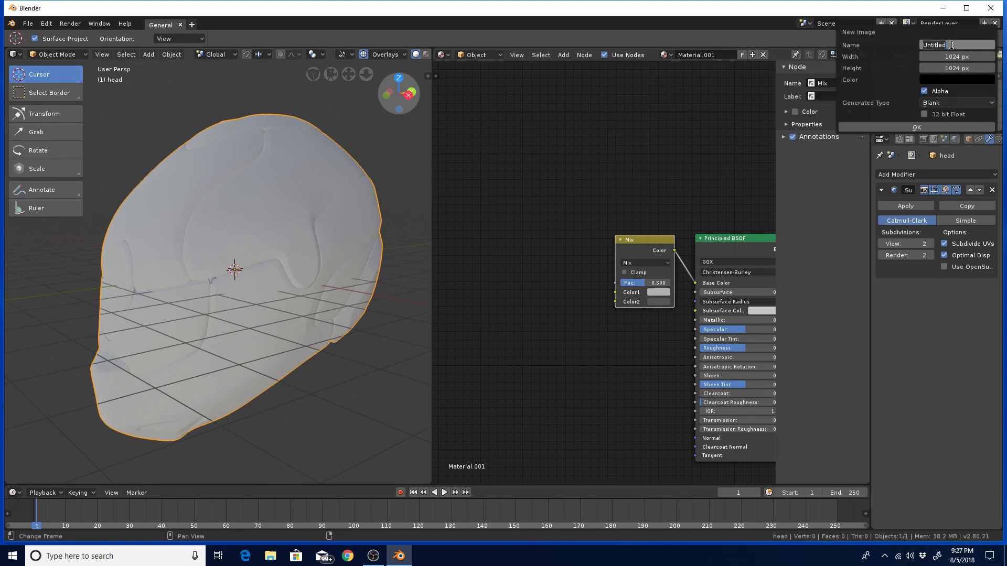
{"action": "type", "text": "stencil_start"}
{"action": "left_click", "coordinate": [970, 57]}
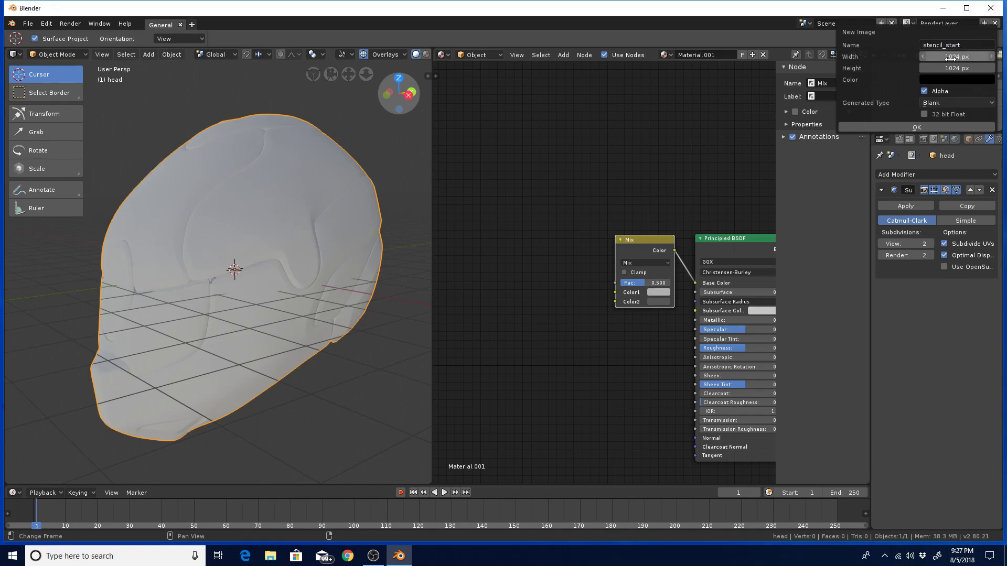
{"action": "left_click", "coordinate": [950, 59]}
{"action": "type", "text": "2048"}
{"action": "key", "text": "Tab"}
{"action": "type", "text": "2048"}
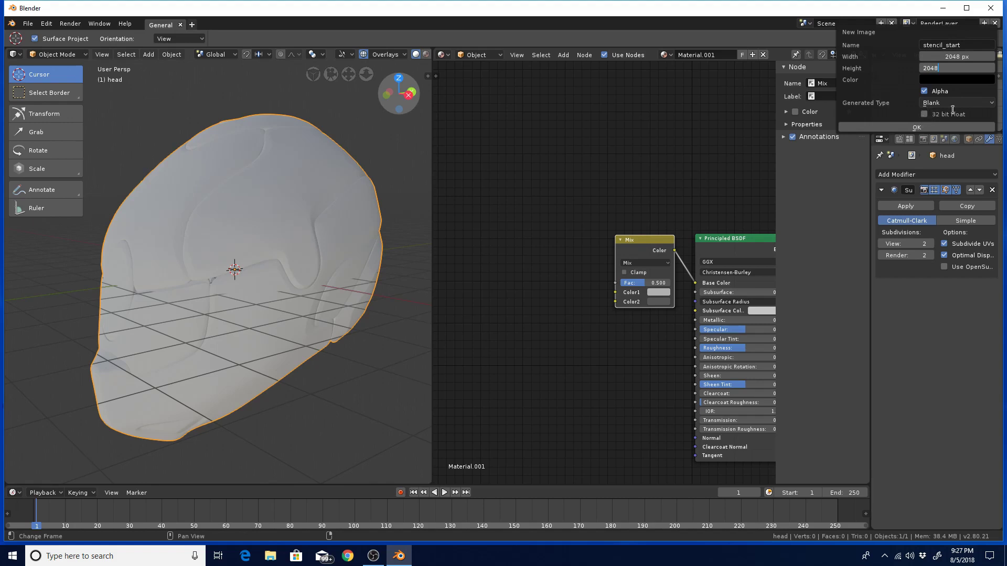
{"action": "left_click", "coordinate": [927, 127]}
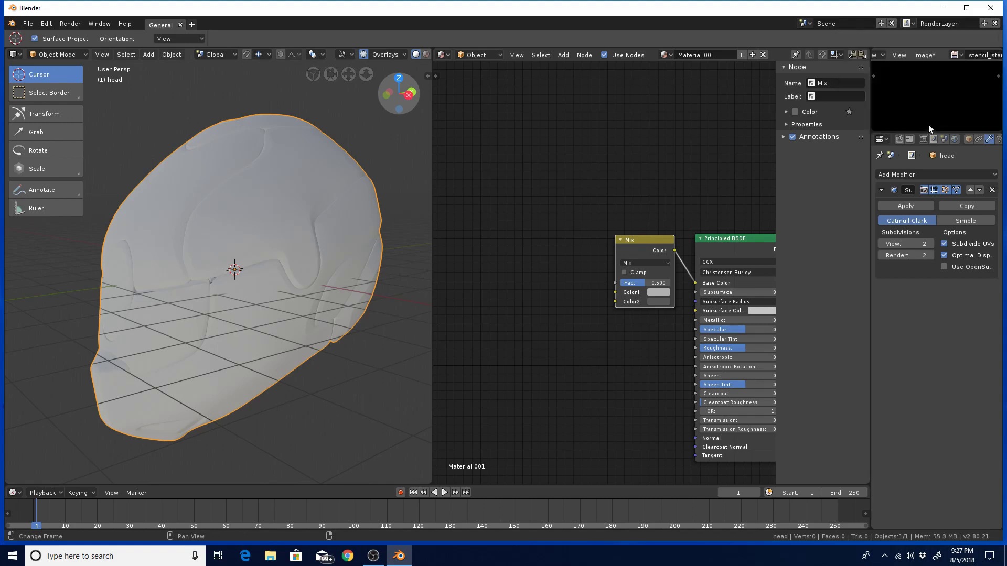
{"action": "scroll", "coordinate": [942, 102], "scroll_direction": "down", "scroll_amount": 2}
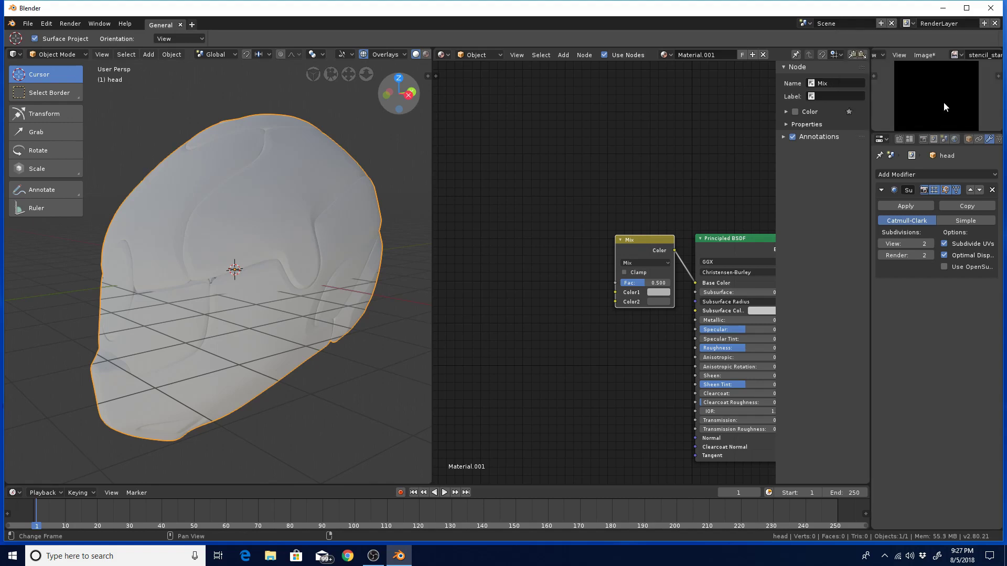
Step: Add an Image Texture node before the Mix node and assign the stencil_start image to it
{"action": "key", "text": "shift+a"}
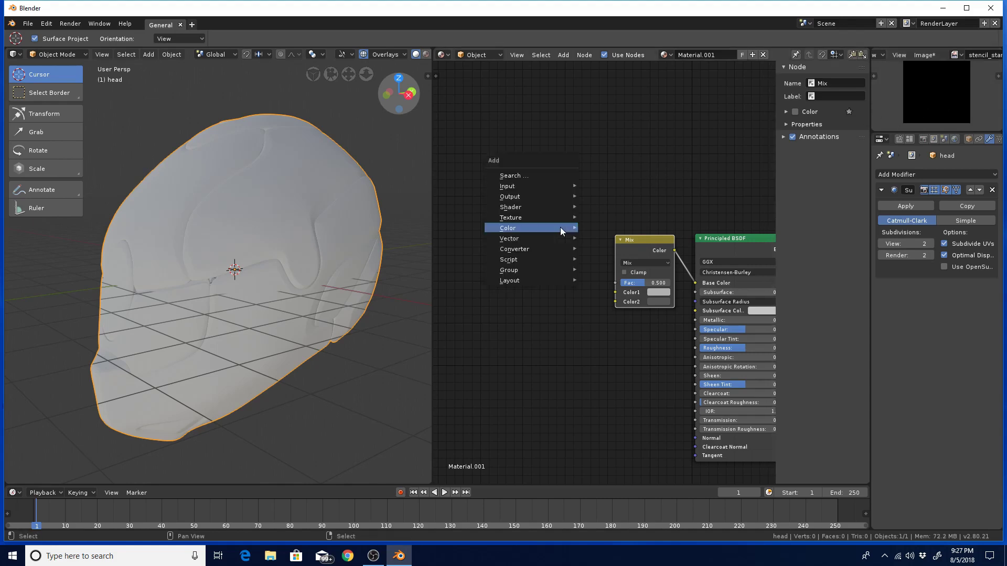
{"action": "mouse_move", "coordinate": [526, 208]}
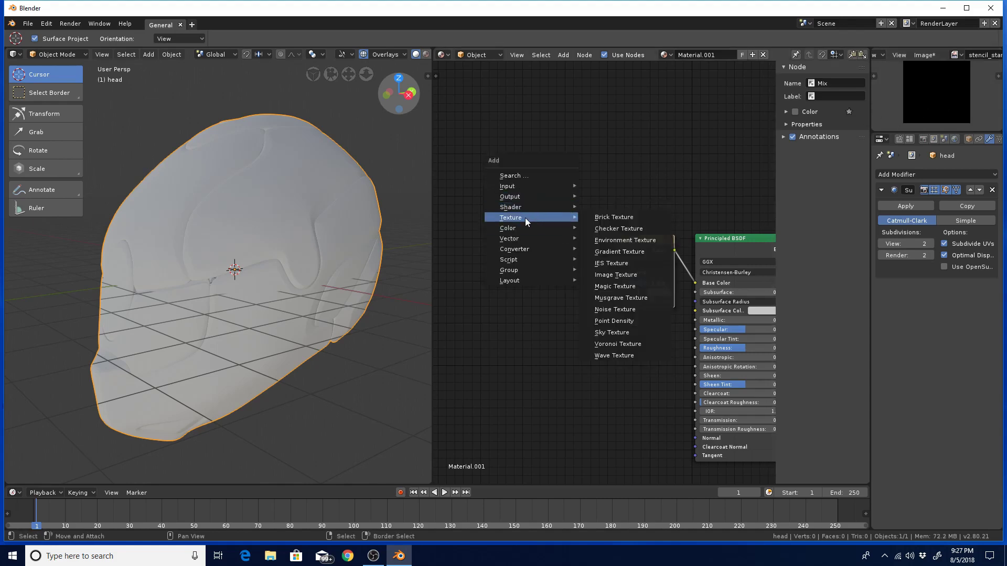
{"action": "left_click", "coordinate": [614, 275]}
{"action": "left_click", "coordinate": [492, 229]}
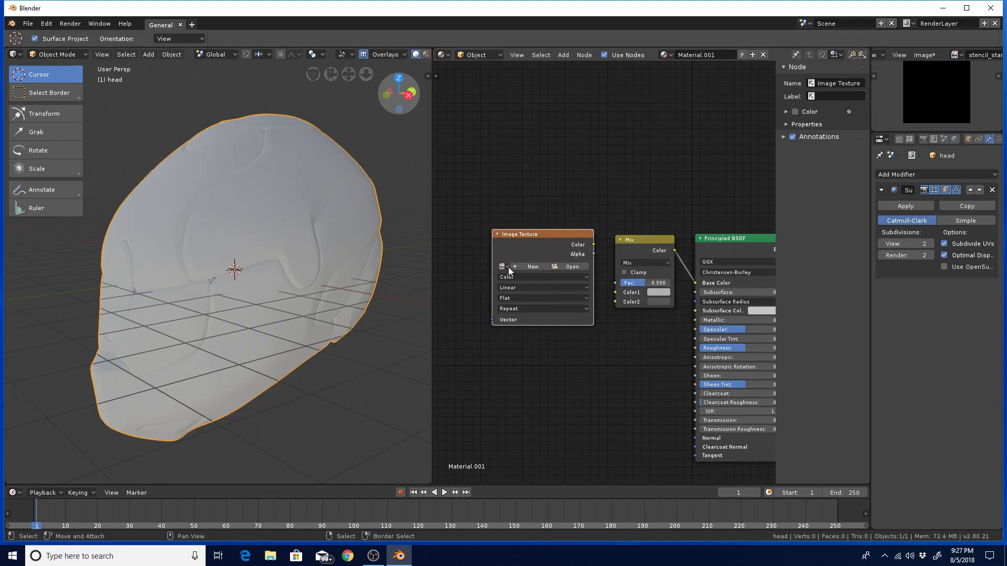
{"action": "left_click", "coordinate": [504, 266]}
{"action": "left_click", "coordinate": [512, 290]}
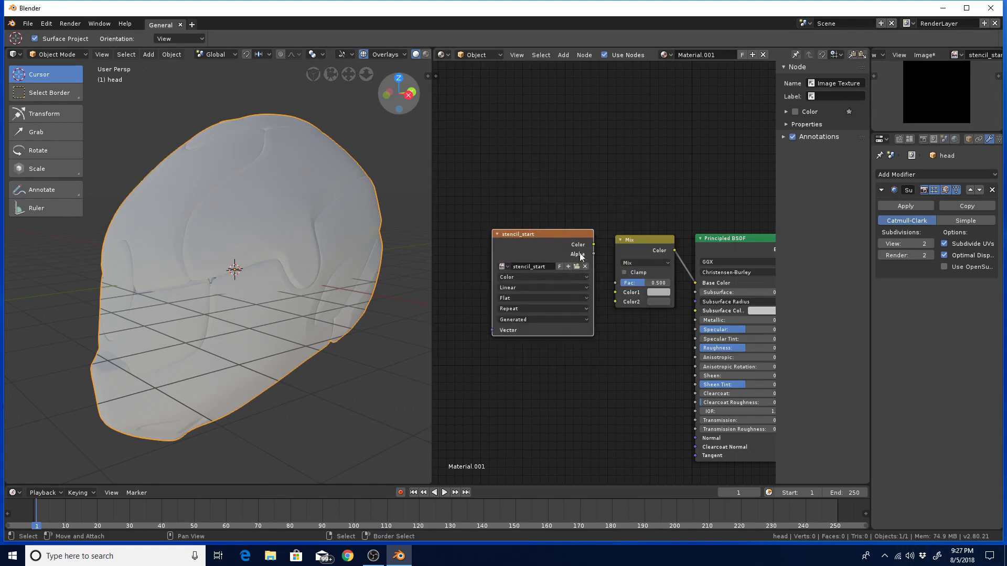
Step: Connect the stencil_start node's Color output to the Mix node's Fac and move the texture node farther from the Mix node
{"action": "left_click_drag", "start_coordinate": [594, 246], "coordinate": [615, 282]}
{"action": "left_click_drag", "start_coordinate": [567, 232], "coordinate": [531, 268]}
{"action": "middle_click_drag", "start_coordinate": [547, 285], "coordinate": [619, 303]}
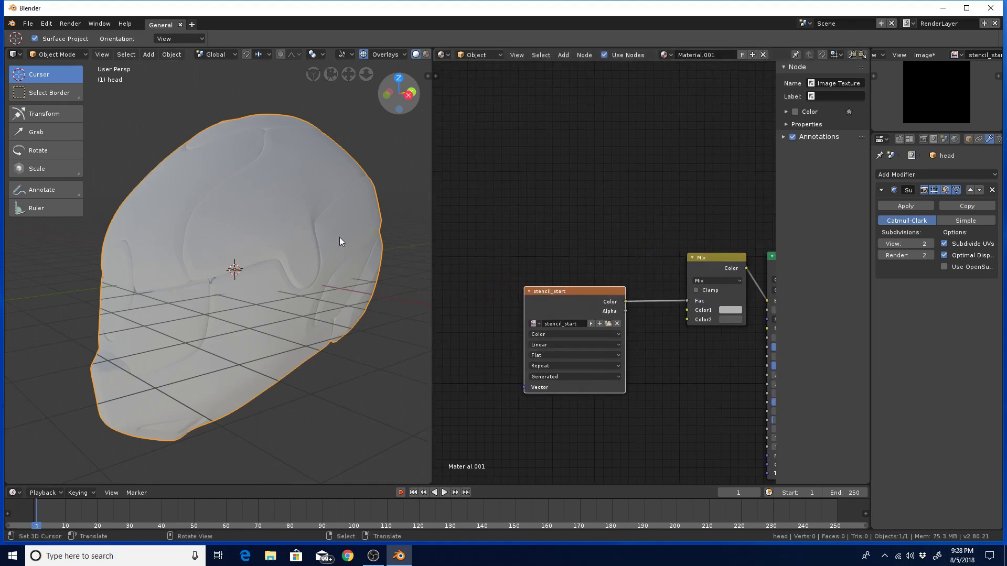
Step: Add a Texture Coordinate node and connect its UV output to the stencil_start node's Vector input
{"action": "middle_click_drag", "start_coordinate": [499, 303], "coordinate": [540, 220]}
{"action": "key", "text": "shift+a"}
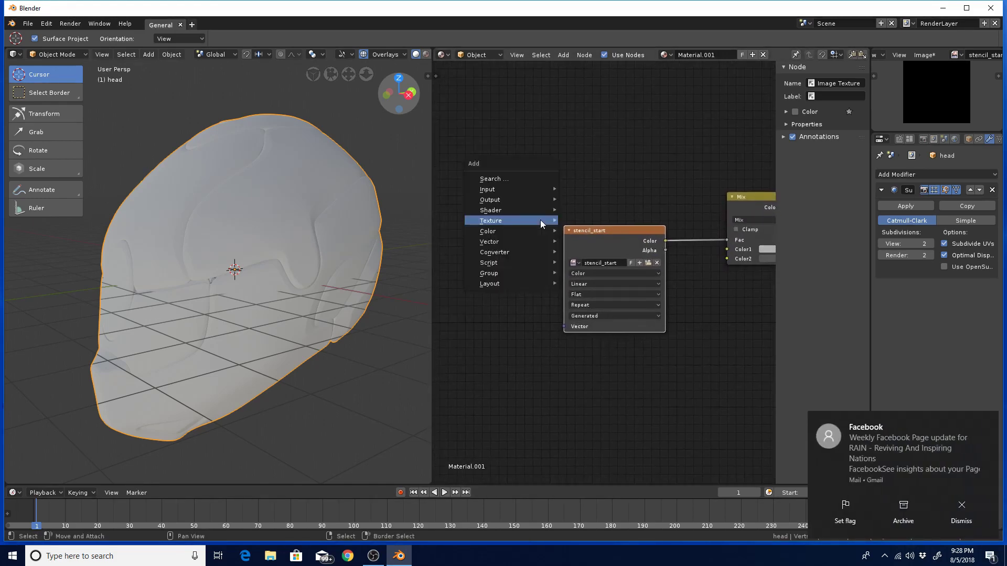
{"action": "mouse_move", "coordinate": [540, 189]}
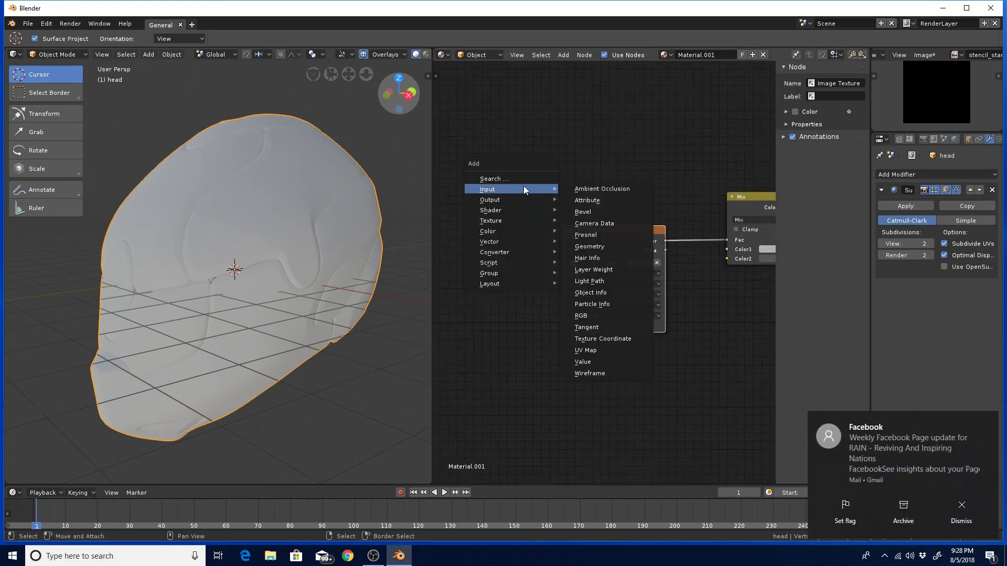
{"action": "left_click", "coordinate": [594, 339]}
{"action": "left_click", "coordinate": [499, 260]}
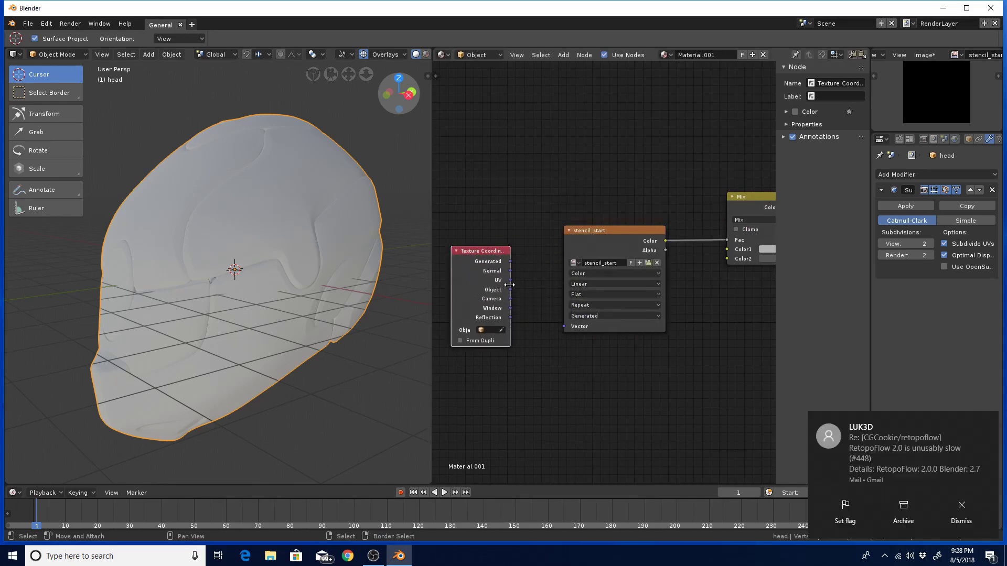
{"action": "left_click_drag", "start_coordinate": [510, 280], "coordinate": [564, 326]}
Step: Duplicate the stencil_start texture node, place the copy above the original and unlink its image
{"action": "middle_click_drag", "start_coordinate": [634, 344], "coordinate": [638, 377]}
{"action": "scroll", "coordinate": [650, 368], "scroll_direction": "down", "scroll_amount": 5}
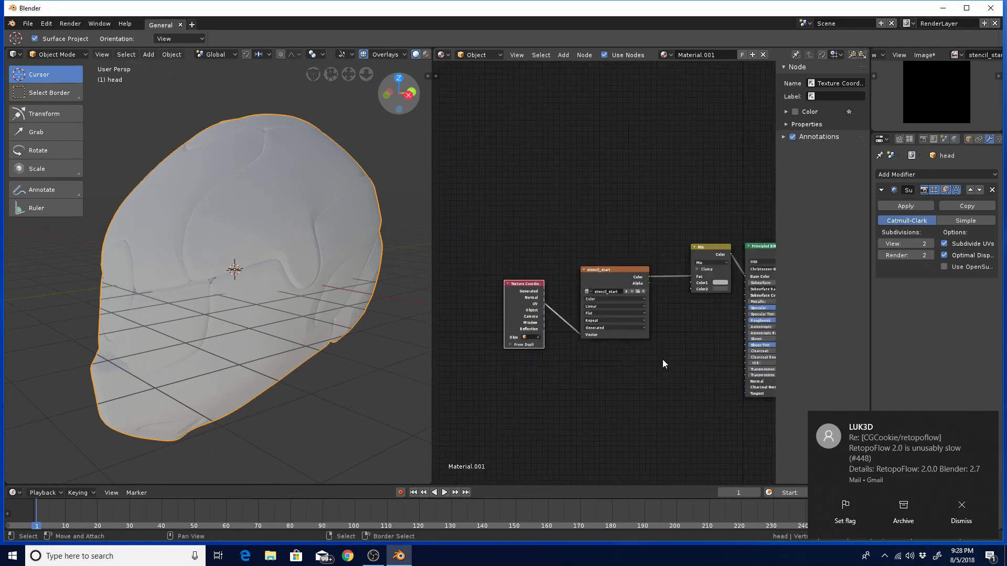
{"action": "middle_click_drag", "start_coordinate": [676, 340], "coordinate": [675, 367]}
{"action": "scroll", "coordinate": [673, 357], "scroll_direction": "down", "scroll_amount": 1}
{"action": "scroll", "coordinate": [644, 331], "scroll_direction": "up", "scroll_amount": 3}
{"action": "left_click", "coordinate": [601, 300]}
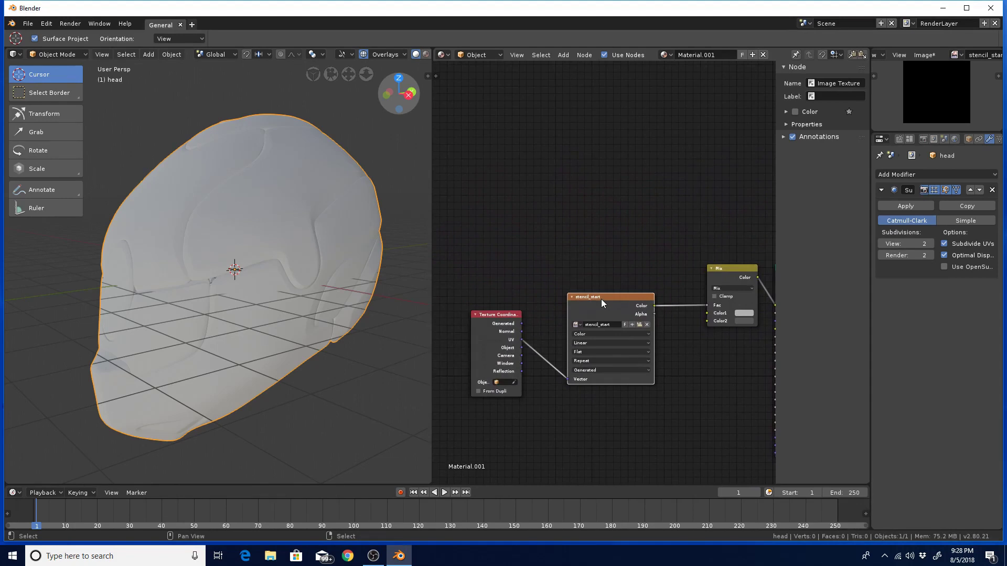
{"action": "key", "text": "shift+d"}
{"action": "left_click", "coordinate": [582, 171]}
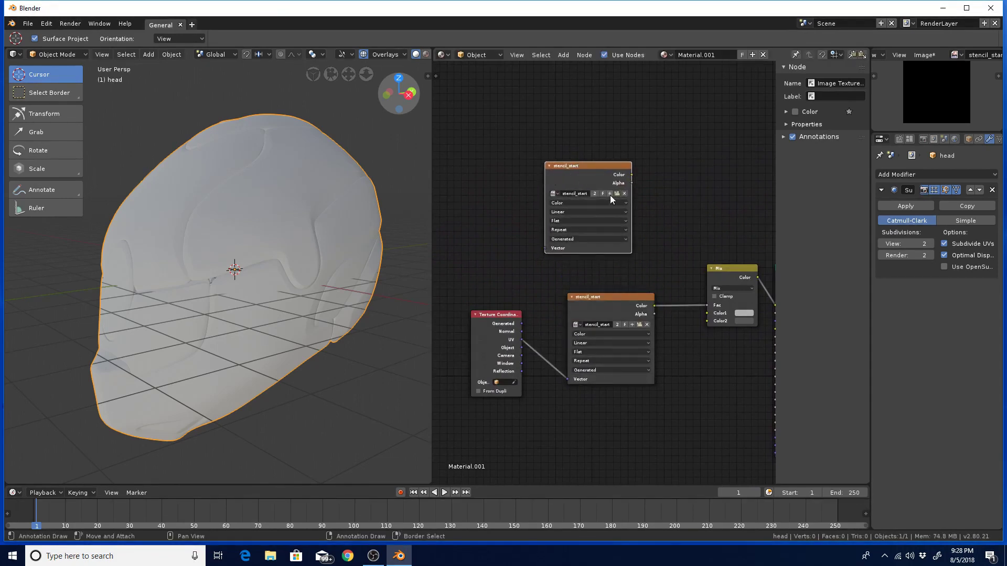
{"action": "left_click", "coordinate": [624, 194]}
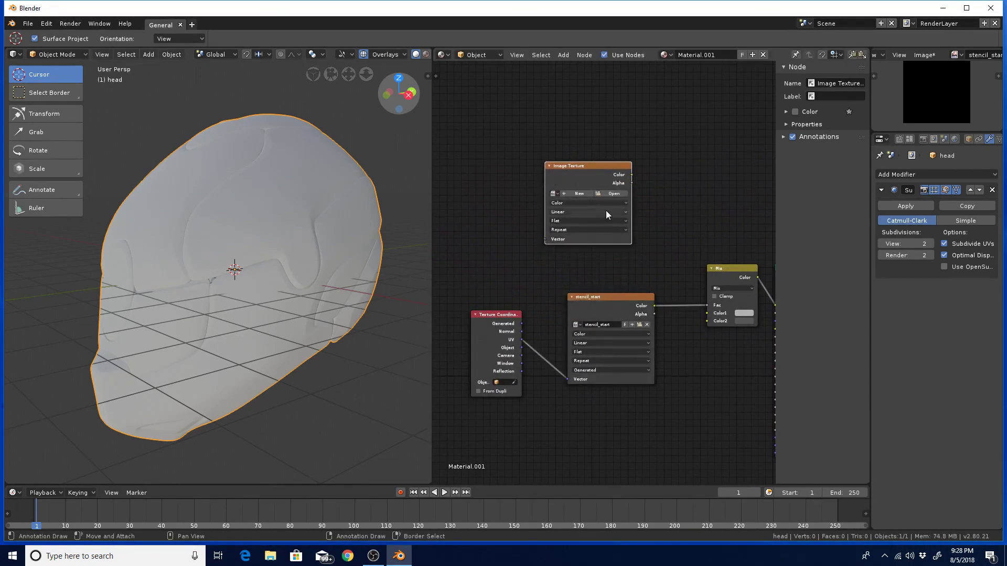
Step: Load MetalBare0018_600.jpg from the brush maker 280 trial folder into the duplicated Image Texture node
{"action": "left_click", "coordinate": [608, 193]}
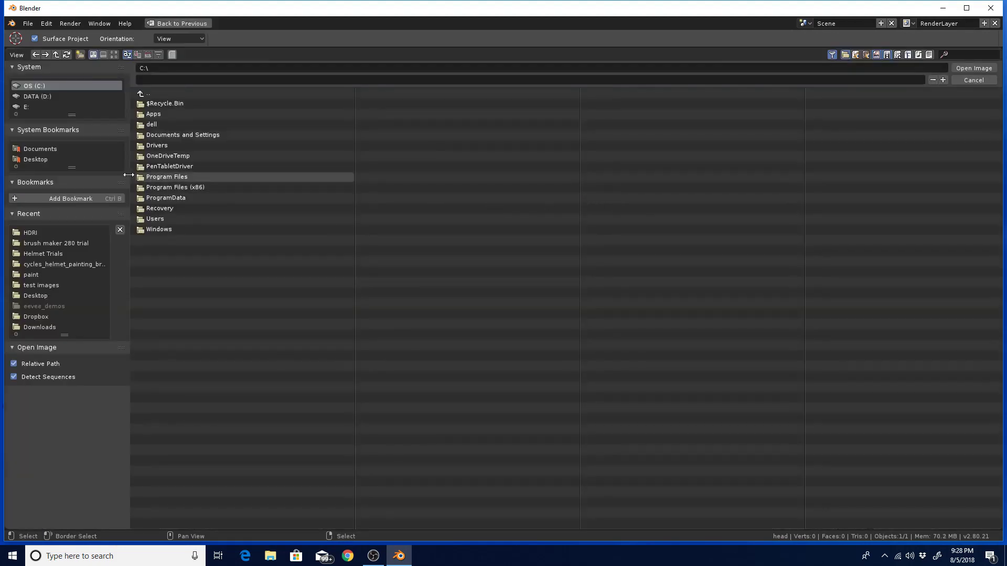
{"action": "left_click", "coordinate": [61, 241]}
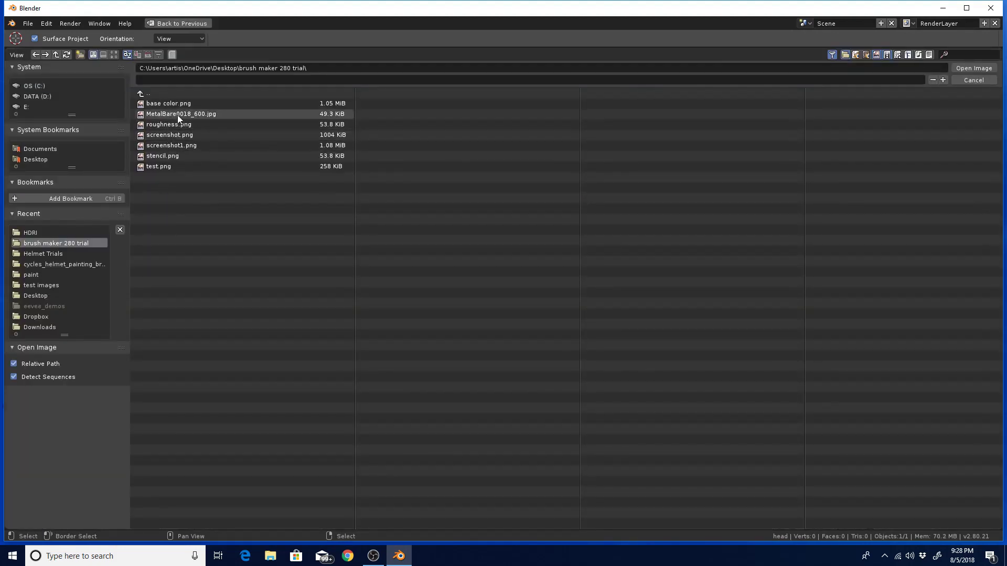
{"action": "left_click", "coordinate": [193, 114]}
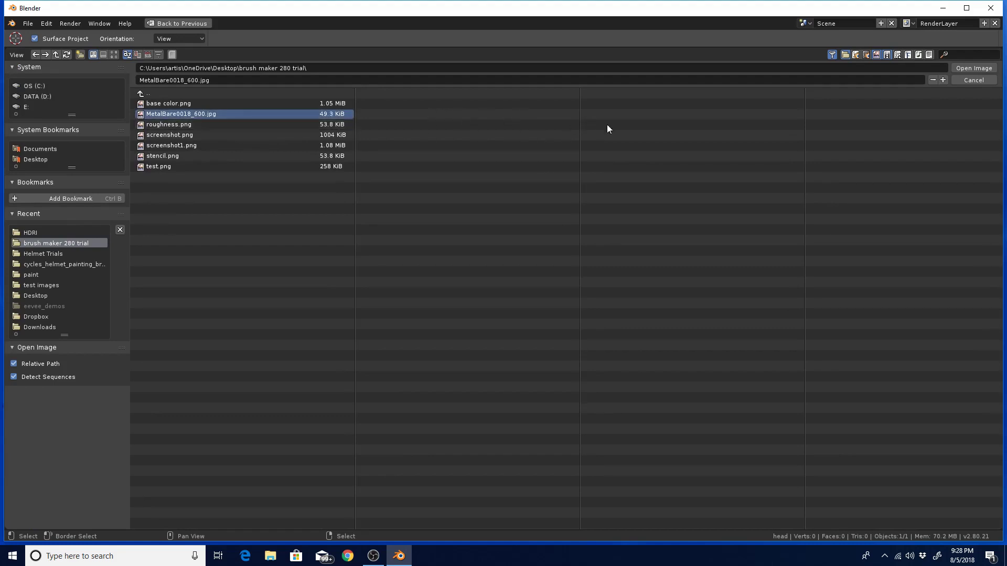
{"action": "left_click", "coordinate": [973, 68]}
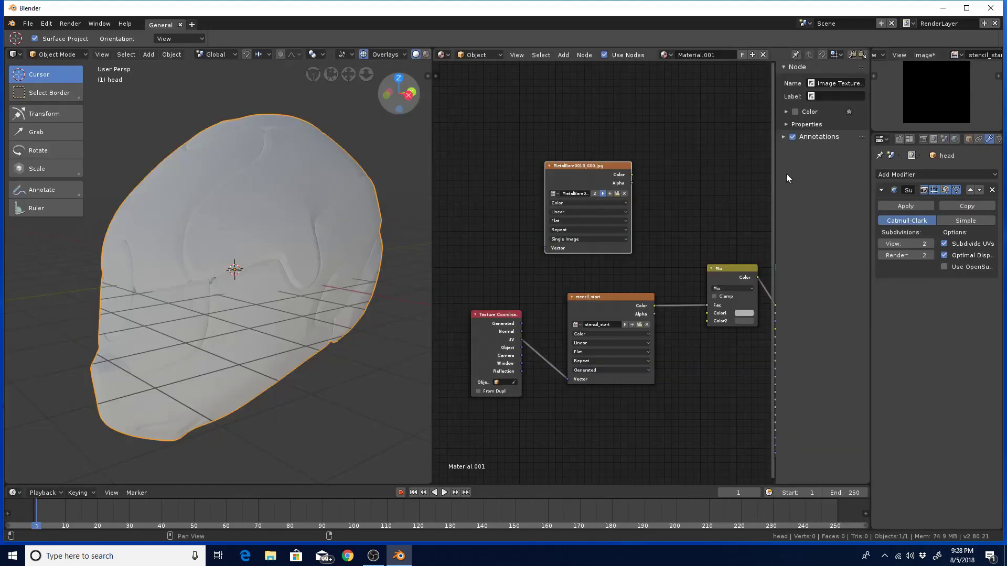
Step: Set the metal texture's projection to Box with a blend of about 0.333 and connect Generated coordinates to its Vector input
{"action": "middle_click_drag", "start_coordinate": [667, 235], "coordinate": [650, 264]}
{"action": "scroll", "coordinate": [646, 269], "scroll_direction": "up", "scroll_amount": 4}
{"action": "scroll", "coordinate": [649, 264], "scroll_direction": "up", "scroll_amount": 2}
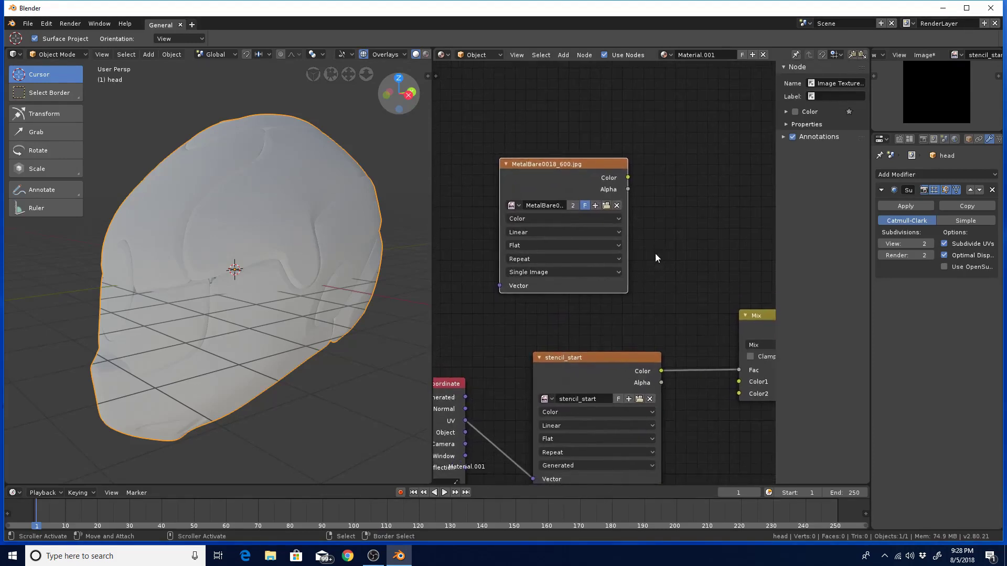
{"action": "left_click", "coordinate": [526, 246]}
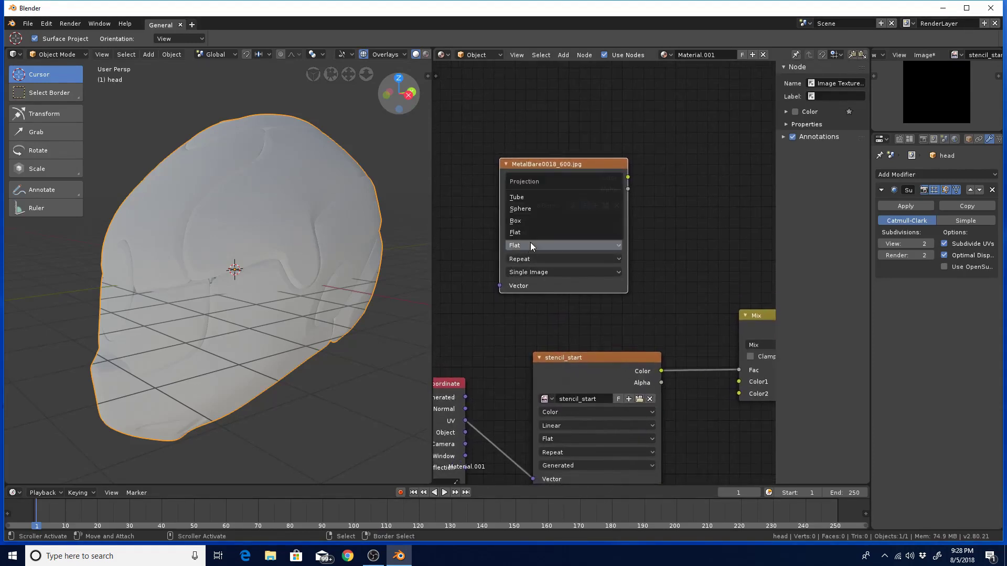
{"action": "left_click", "coordinate": [536, 222]}
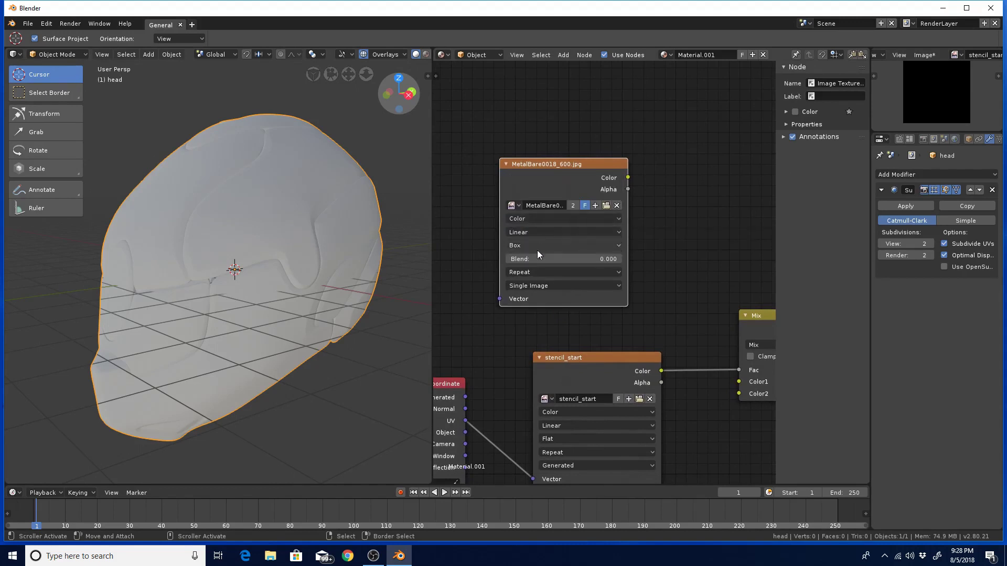
{"action": "left_click_drag", "start_coordinate": [530, 258], "coordinate": [568, 259]}
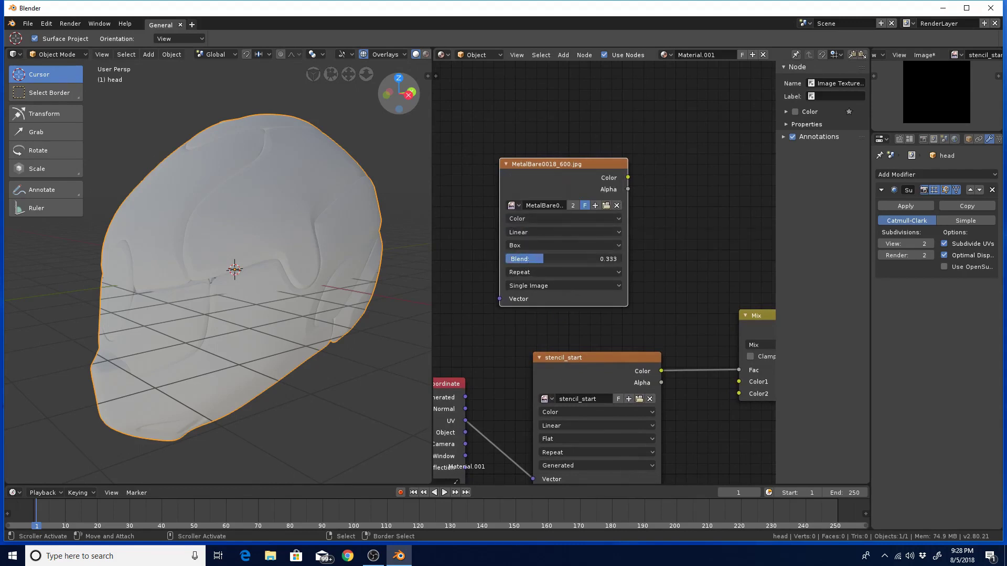
{"action": "scroll", "coordinate": [637, 307], "scroll_direction": "down", "scroll_amount": 1}
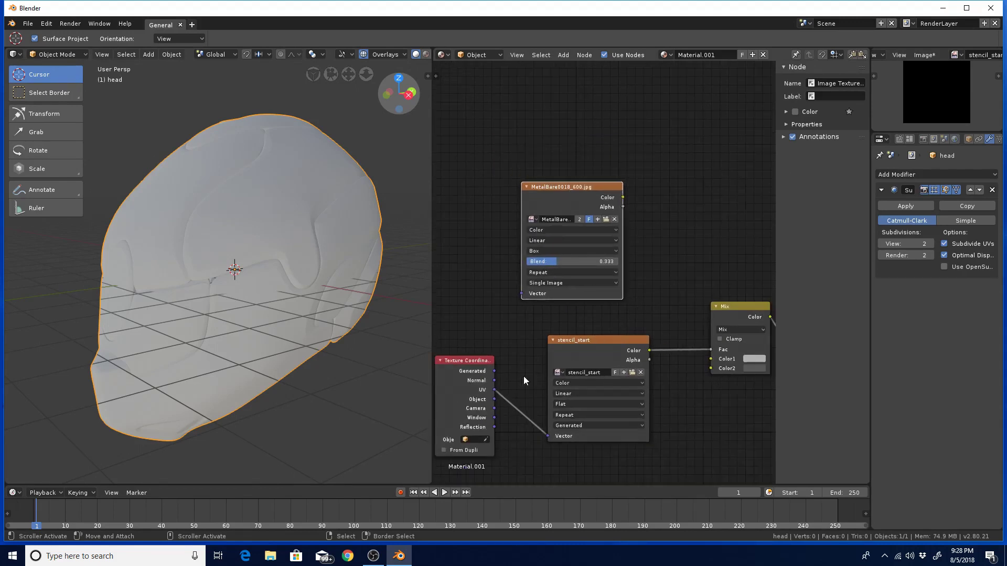
{"action": "left_click_drag", "start_coordinate": [494, 371], "coordinate": [522, 294]}
Step: Raise the Mix node, duplicate it beside the metal texture node and set the copy's blend type to Color
{"action": "middle_click_drag", "start_coordinate": [660, 304], "coordinate": [564, 319]}
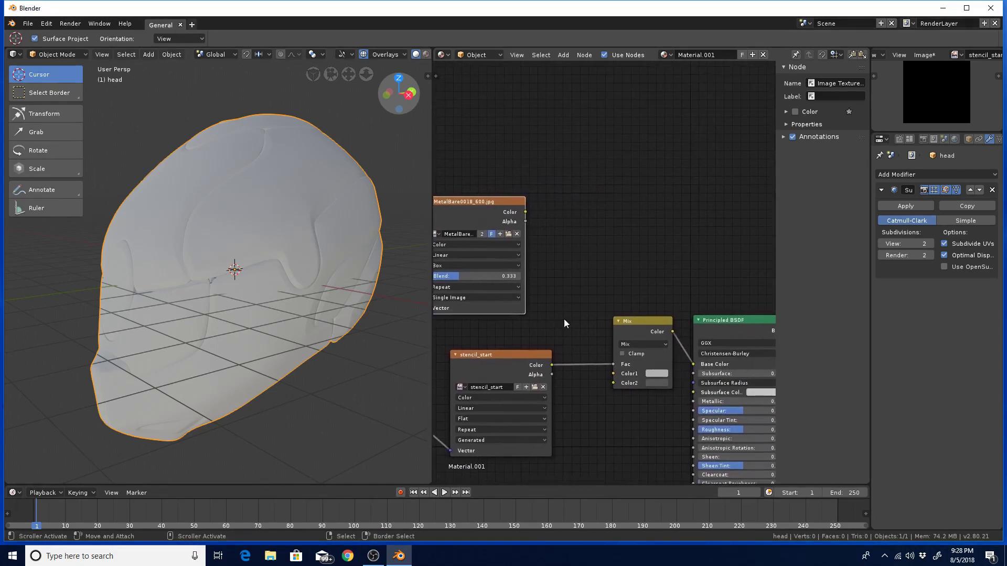
{"action": "left_click_drag", "start_coordinate": [632, 324], "coordinate": [637, 265]}
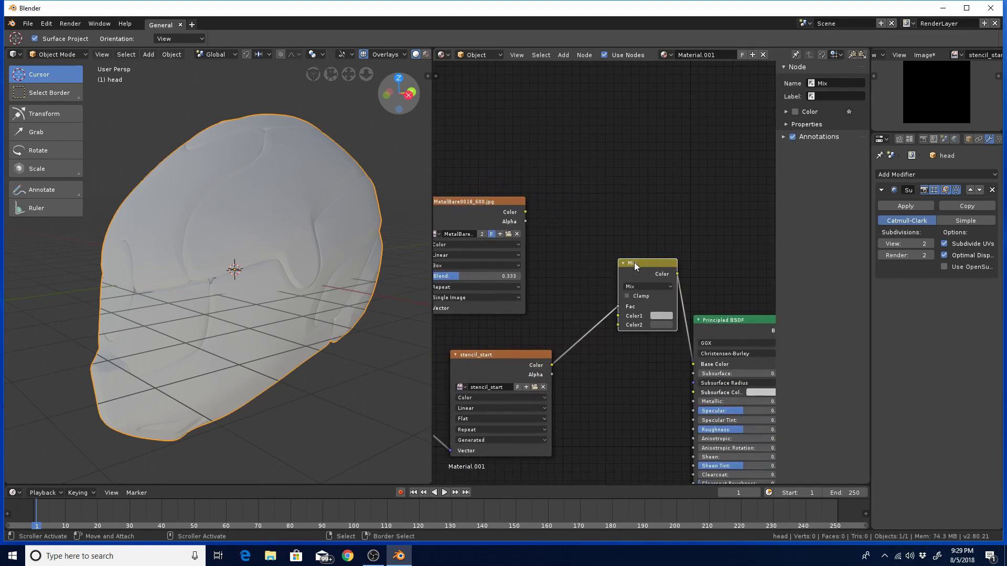
{"action": "key", "text": "shift+d"}
{"action": "left_click", "coordinate": [559, 181]}
{"action": "left_click", "coordinate": [569, 206]}
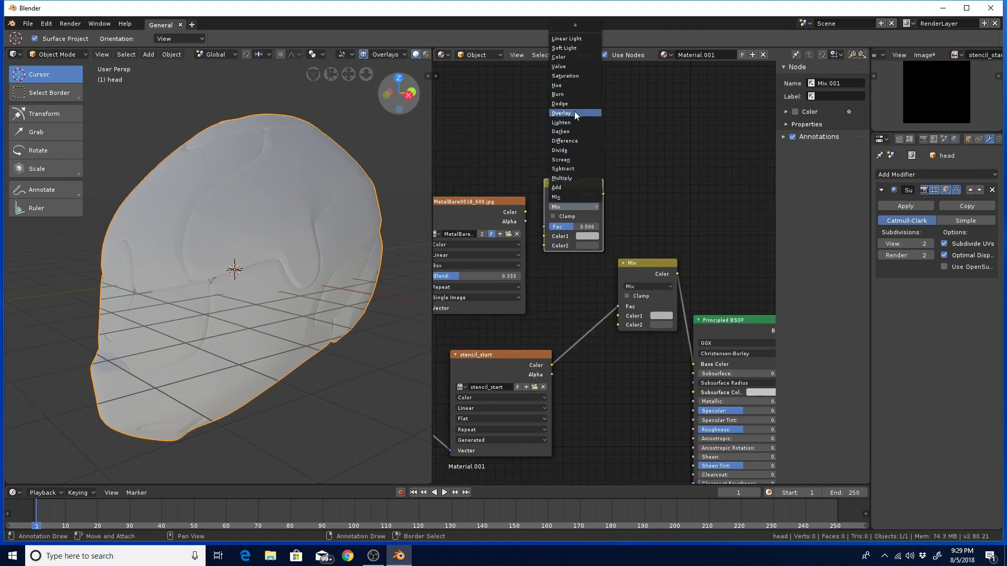
{"action": "left_click", "coordinate": [564, 57]}
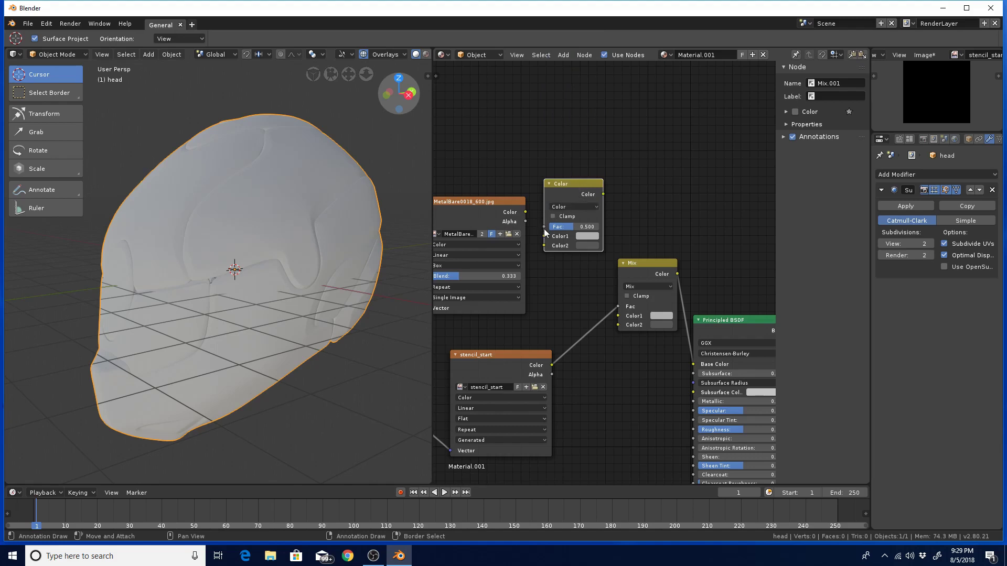
Step: Connect the metal texture's Color output to the Color node's Color1 and set its Color2 to bright red
{"action": "left_click_drag", "start_coordinate": [525, 212], "coordinate": [544, 236]}
{"action": "left_click", "coordinate": [587, 247]}
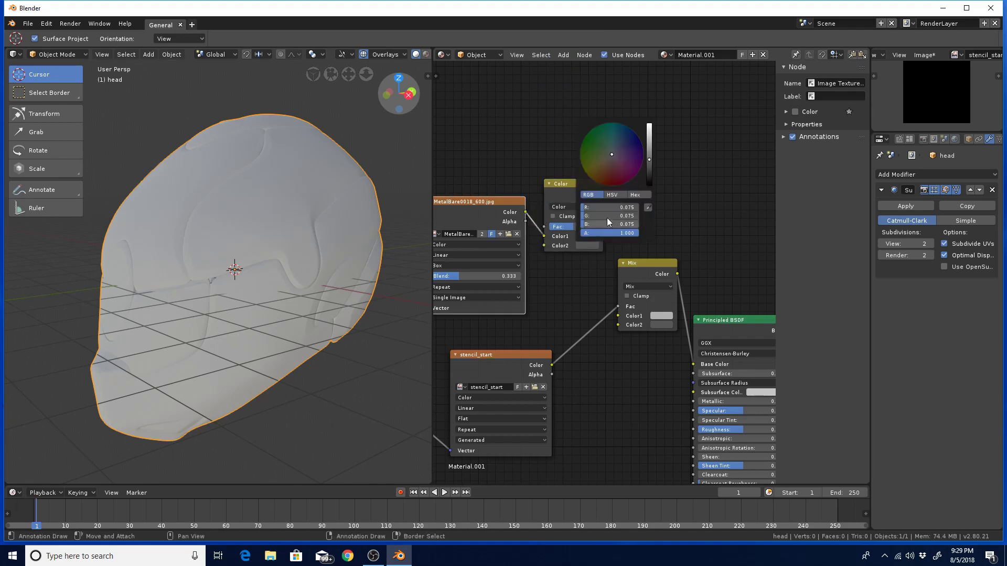
{"action": "left_click_drag", "start_coordinate": [643, 166], "coordinate": [665, 131]}
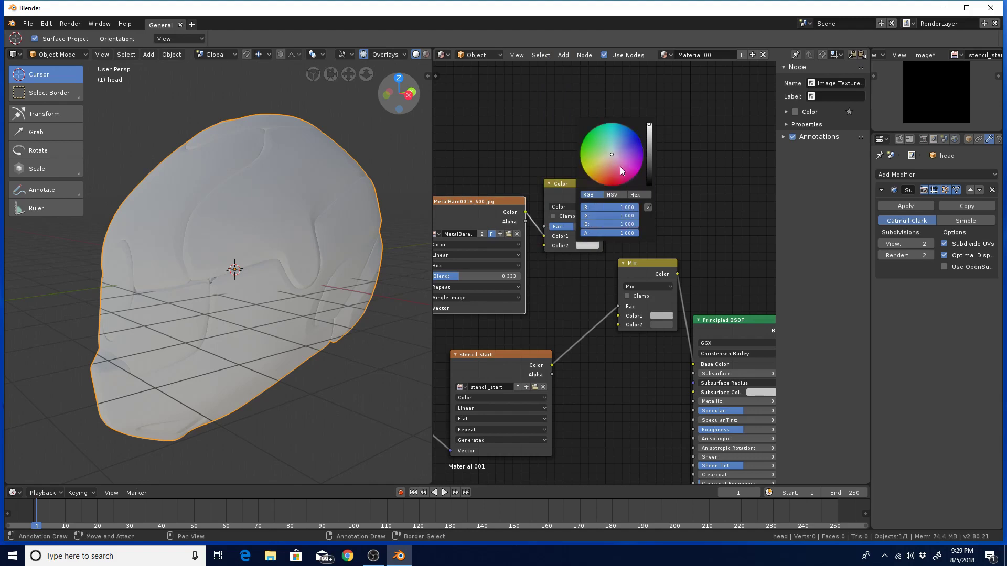
{"action": "left_click_drag", "start_coordinate": [614, 174], "coordinate": [603, 185]}
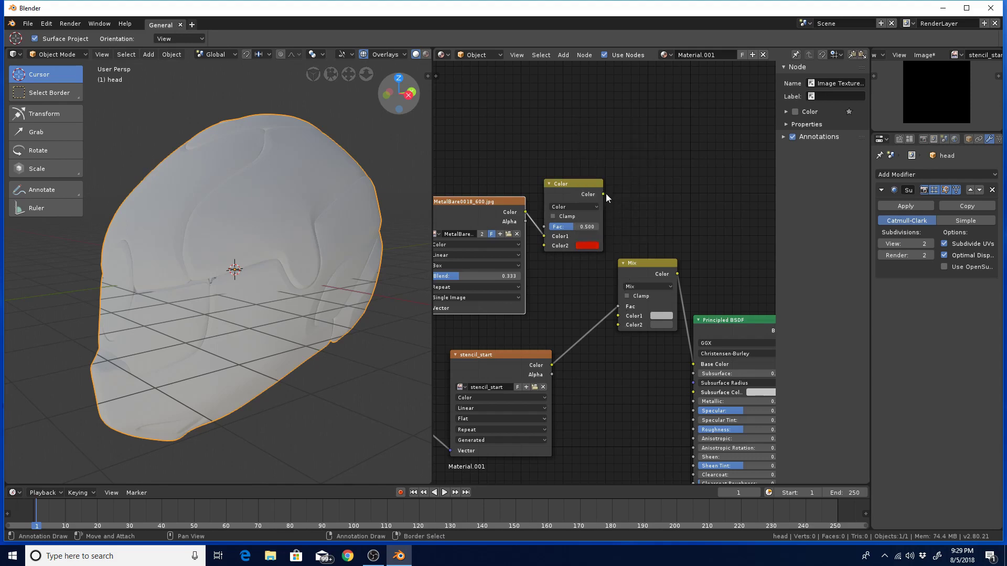
Step: Connect the Color node's output to the Mix node's Color1 and rearrange both nodes more neatly
{"action": "left_click_drag", "start_coordinate": [604, 194], "coordinate": [617, 317]}
{"action": "left_click", "coordinate": [645, 267]}
{"action": "left_click_drag", "start_coordinate": [645, 268], "coordinate": [660, 231]}
{"action": "left_click_drag", "start_coordinate": [582, 184], "coordinate": [583, 214]}
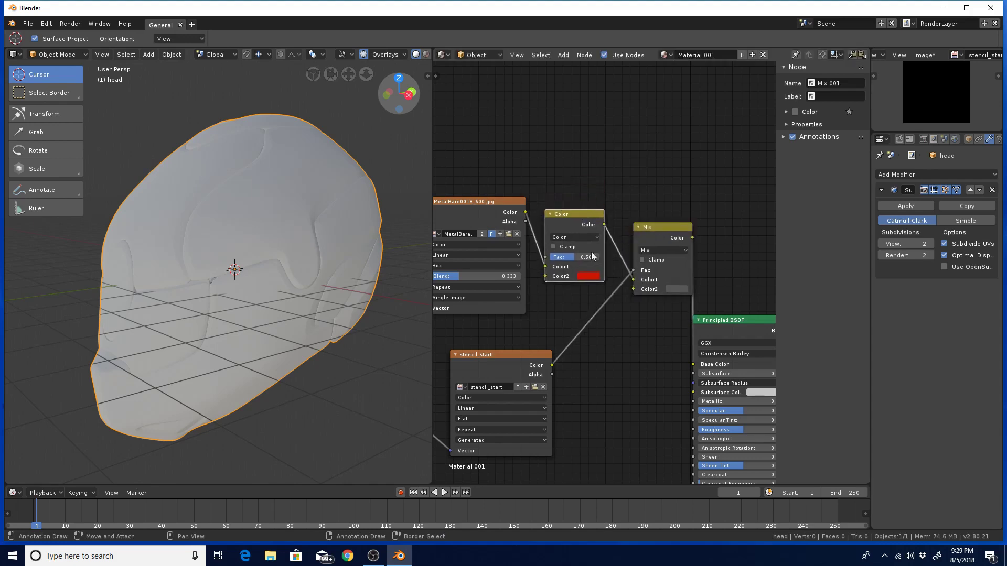
{"action": "scroll", "coordinate": [644, 354], "scroll_direction": "down", "scroll_amount": 2}
{"action": "middle_click_drag", "start_coordinate": [624, 345], "coordinate": [637, 267]}
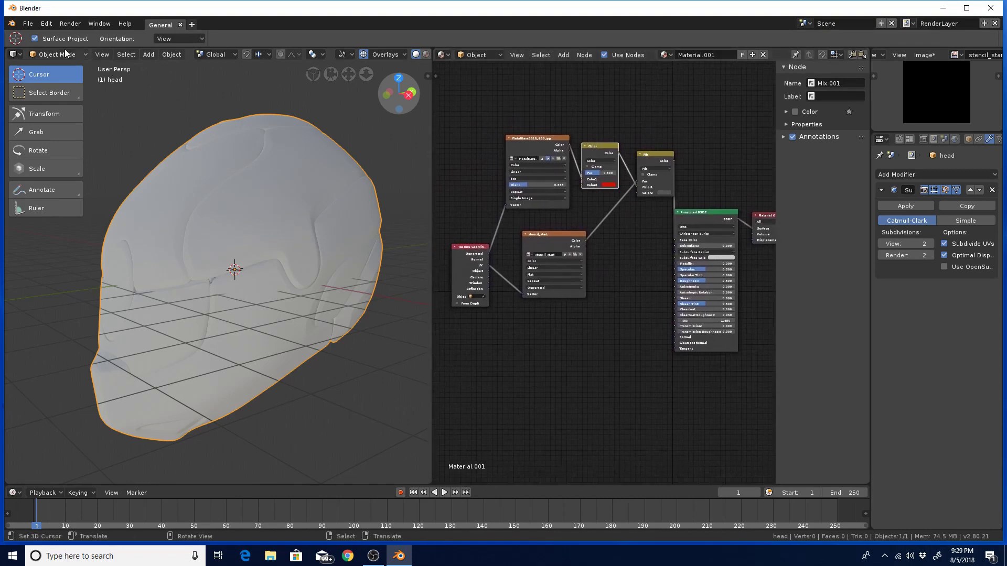
Step: Save the Blender file to the Desktop folder under the name test
{"action": "left_click", "coordinate": [29, 25]}
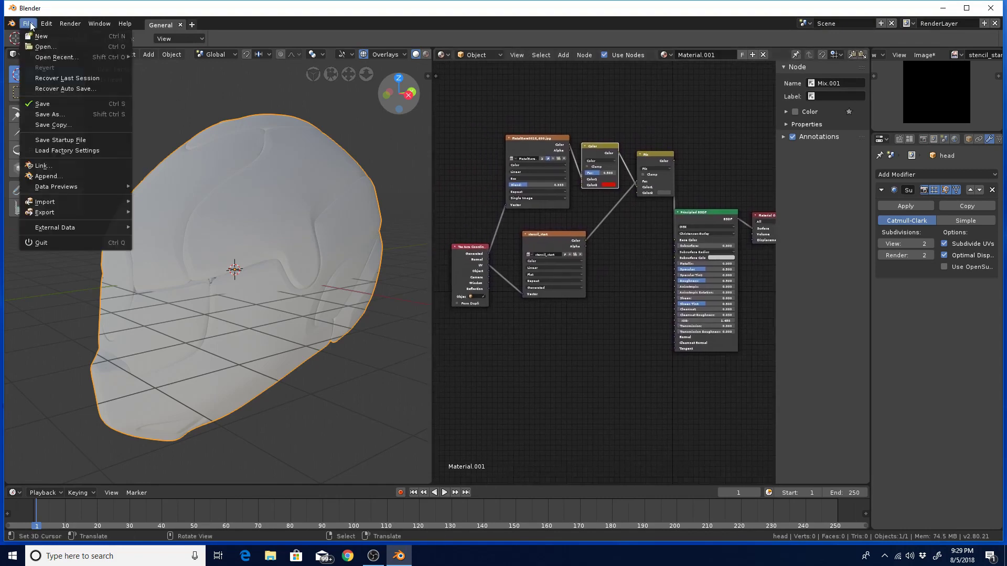
{"action": "left_click", "coordinate": [52, 108]}
{"action": "left_click", "coordinate": [42, 159]}
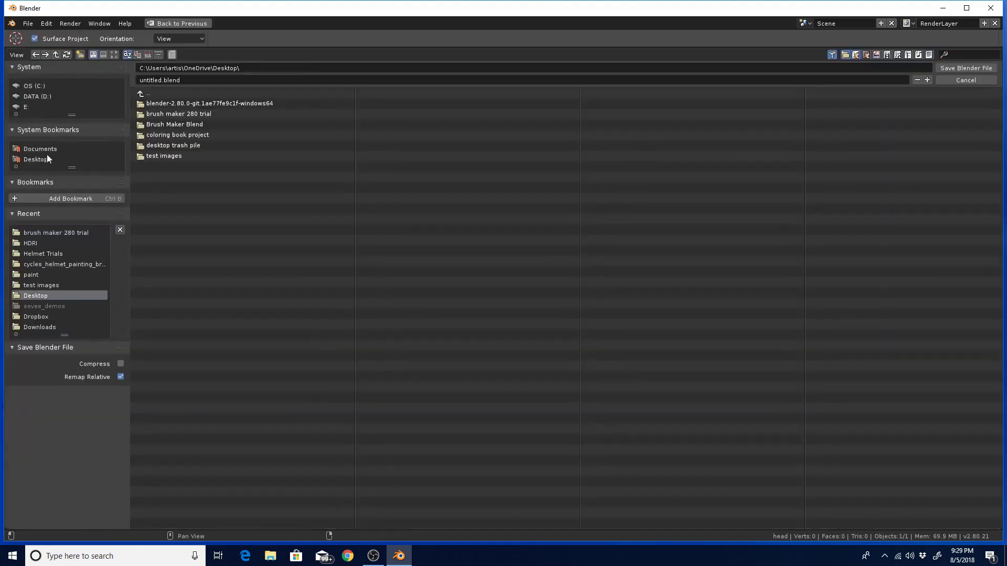
{"action": "left_click", "coordinate": [190, 78]}
{"action": "type", "text": "test"}
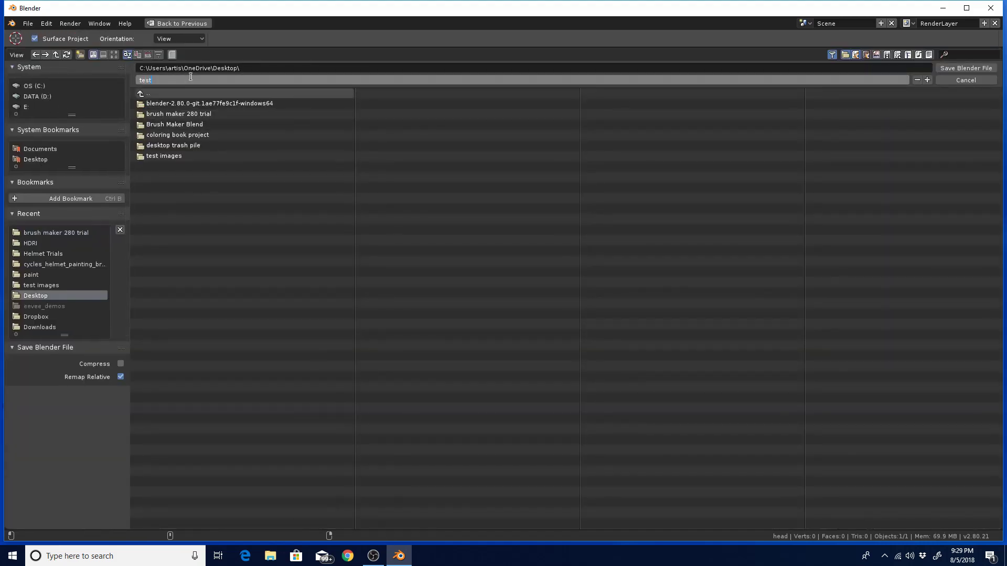
{"action": "key", "text": "Return"}
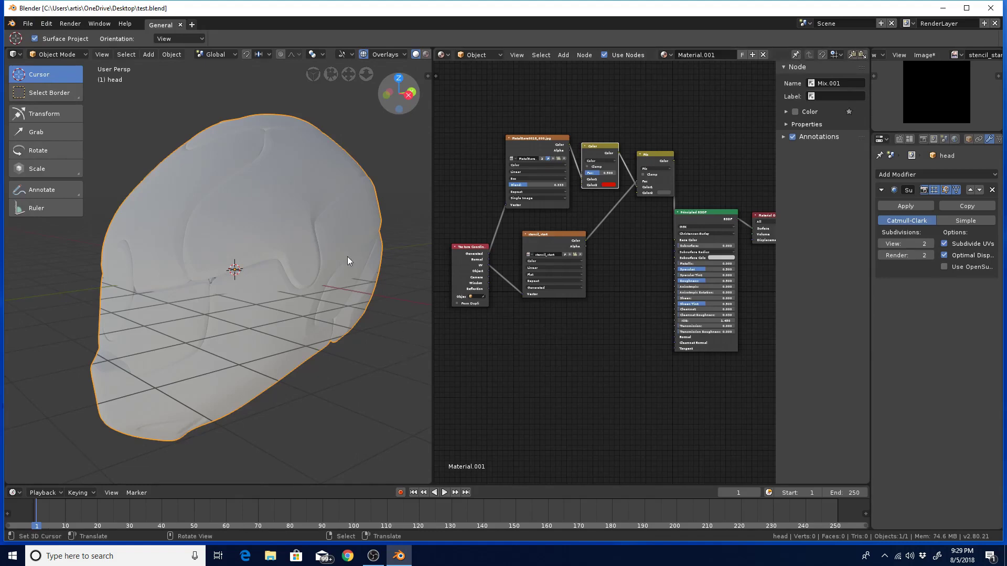
{"action": "middle_click_drag", "start_coordinate": [347, 256], "coordinate": [351, 380]}
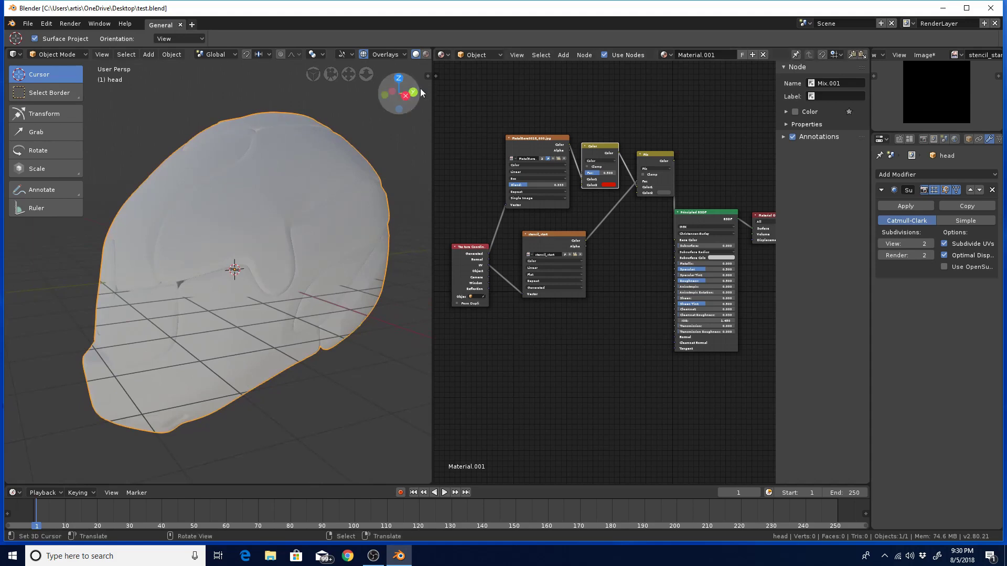
Step: Switch the 3D viewport to LookDev shading and view the textured head from another angle
{"action": "scroll", "coordinate": [298, 59], "scroll_direction": "down", "scroll_amount": 3}
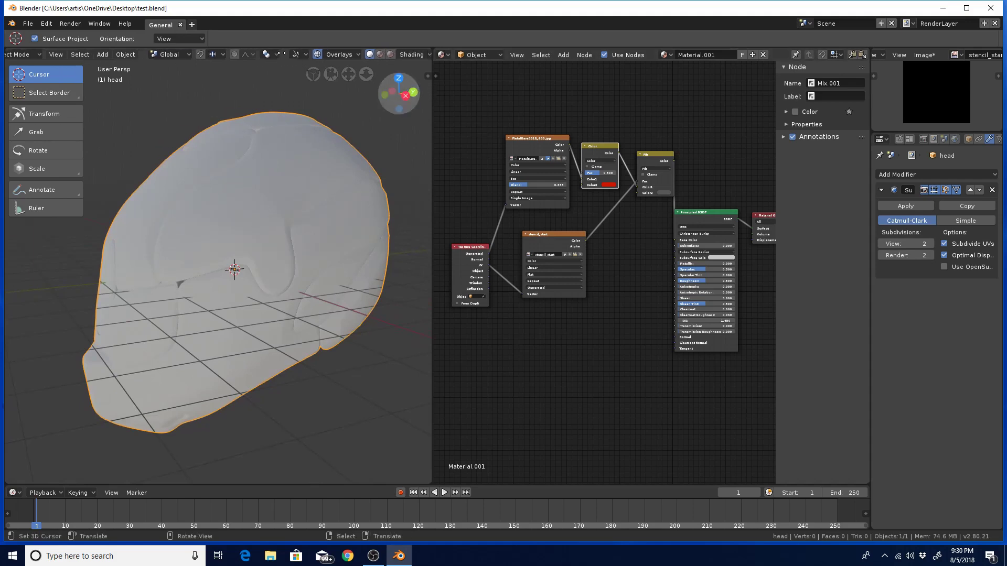
{"action": "left_click", "coordinate": [377, 54]}
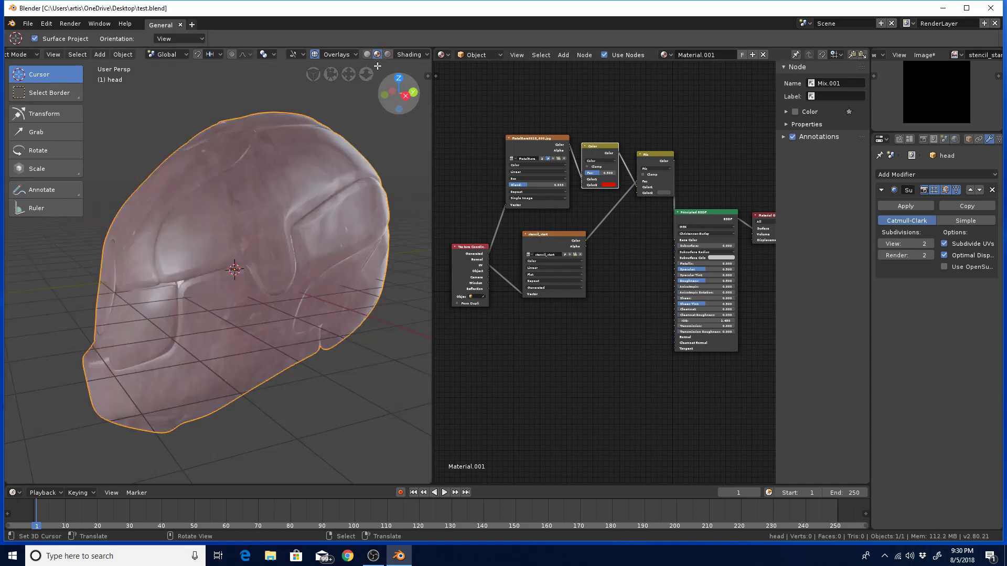
{"action": "mouse_move", "coordinate": [371, 109]}
{"action": "middle_mouse_down"}
{"action": "mouse_move", "coordinate": [333, 224]}
{"action": "mouse_move", "coordinate": [348, 234]}
{"action": "mouse_move", "coordinate": [341, 239]}
{"action": "mouse_move", "coordinate": [350, 226]}
{"action": "middle_mouse_up"}
Step: Turn the viewport overlays off and back on while checking the shading and overlay options
{"action": "left_click", "coordinate": [410, 54]}
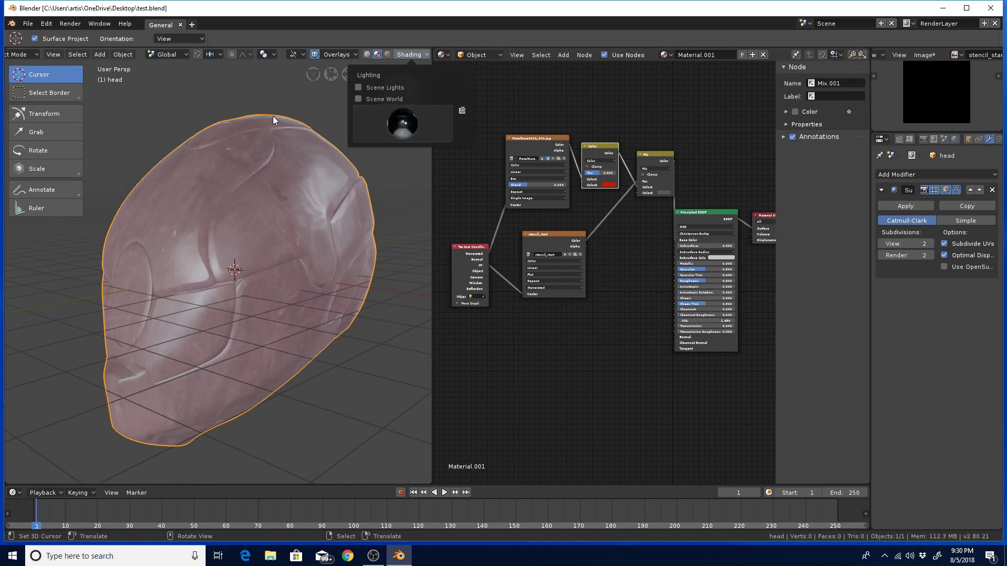
{"action": "left_click", "coordinate": [314, 54]}
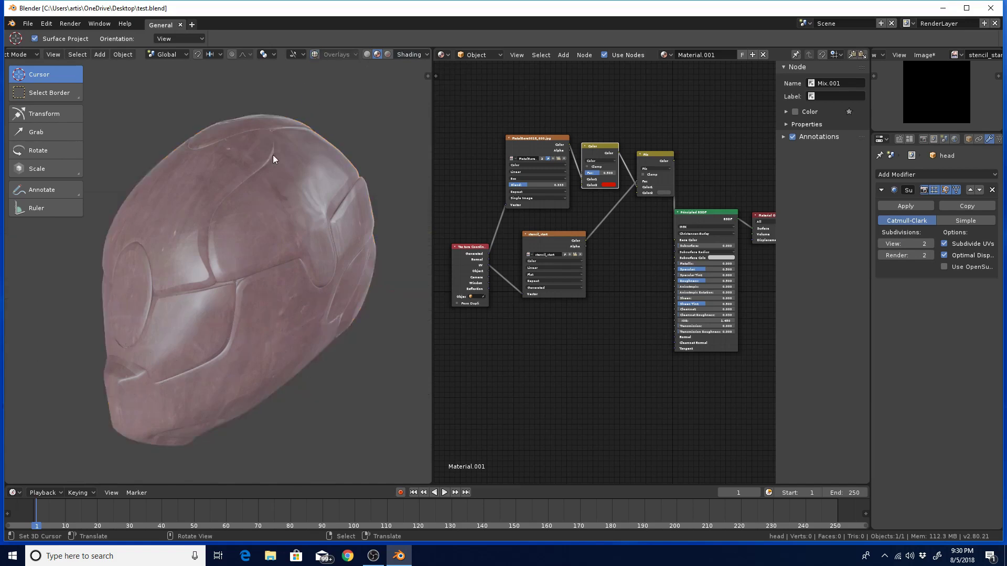
{"action": "left_click", "coordinate": [404, 56]}
{"action": "left_click", "coordinate": [335, 53]}
{"action": "left_click", "coordinate": [313, 54]}
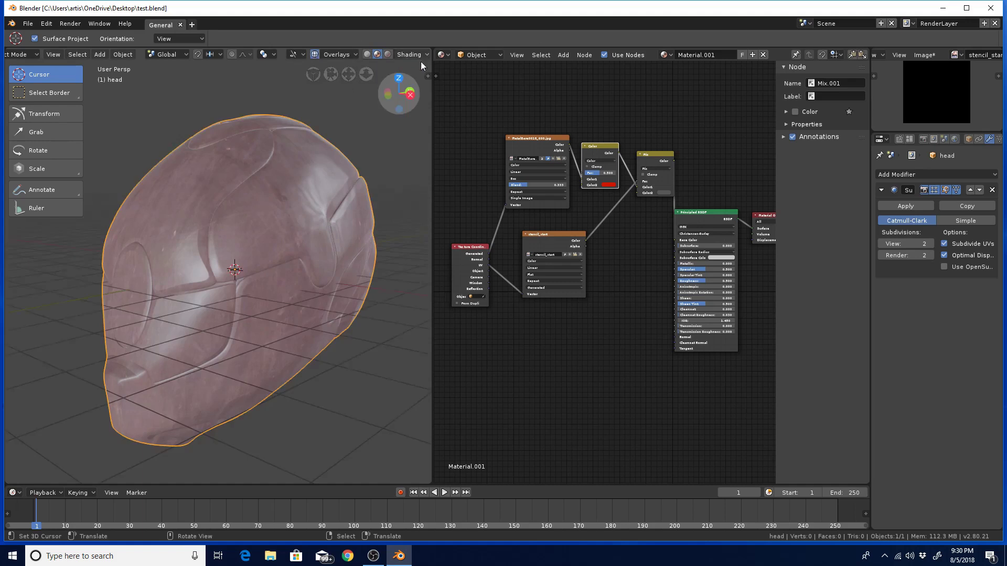
Step: Switch the shader editor from object to World shading and enable nodes for the world
{"action": "left_click", "coordinate": [484, 54]}
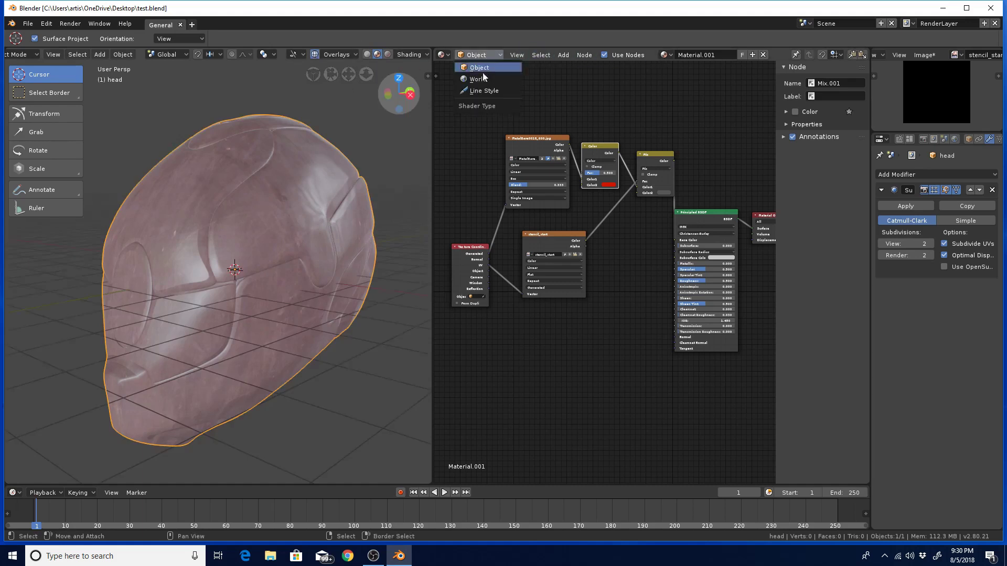
{"action": "left_click", "coordinate": [483, 79]}
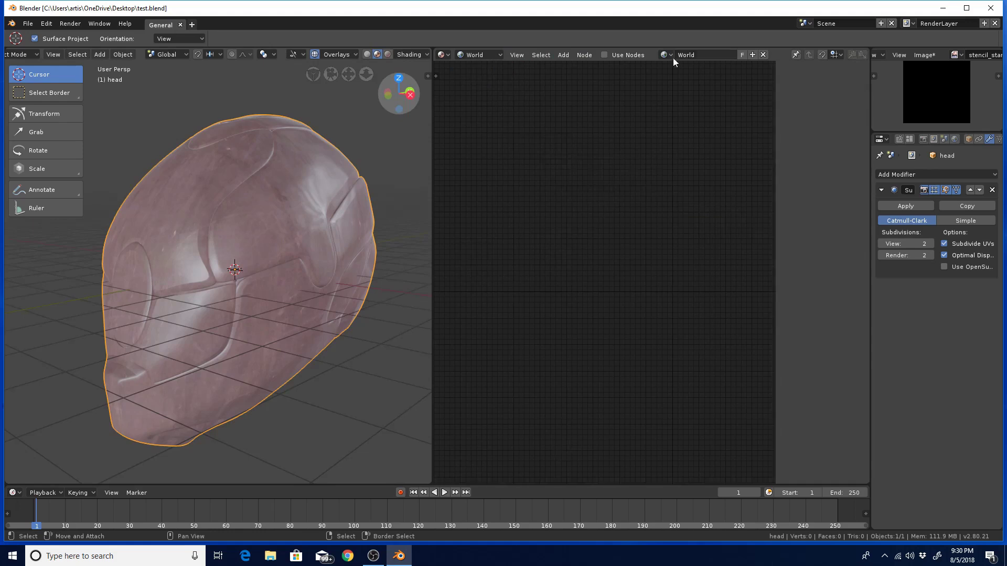
{"action": "left_click", "coordinate": [624, 54]}
{"action": "scroll", "coordinate": [668, 219], "scroll_direction": "up", "scroll_amount": 1}
{"action": "middle_click_drag", "start_coordinate": [669, 221], "coordinate": [634, 228]}
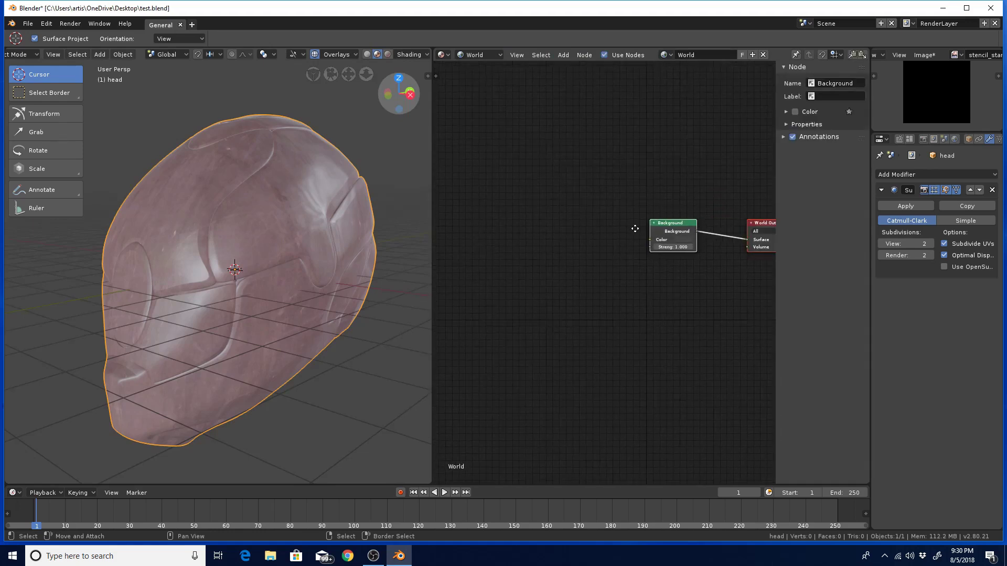
Step: Add an Environment Texture node before the Background node and load dresden_station_night_2k.hdr from the HDRI folder into it
{"action": "key", "text": "shift+a"}
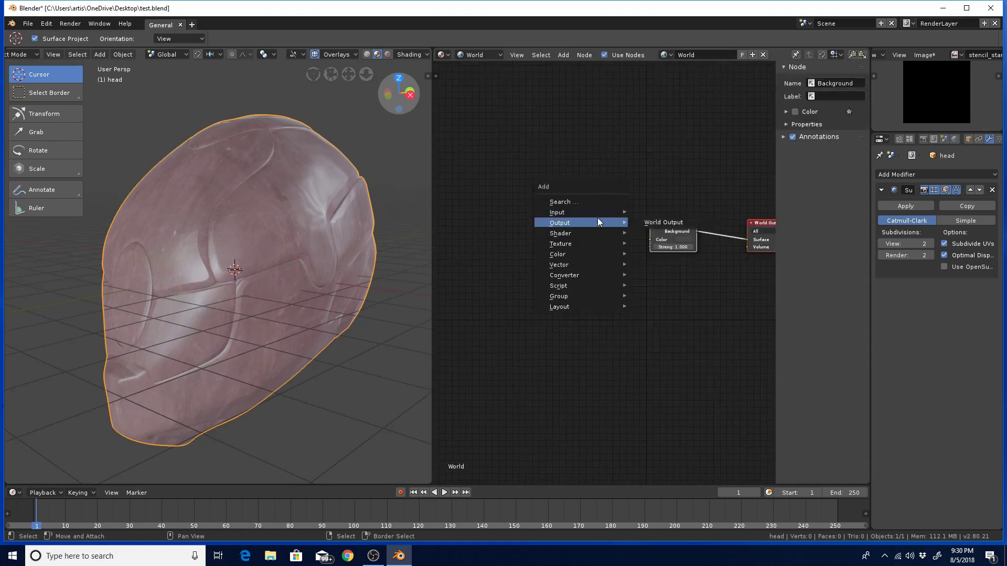
{"action": "mouse_move", "coordinate": [586, 212]}
{"action": "mouse_move", "coordinate": [565, 243]}
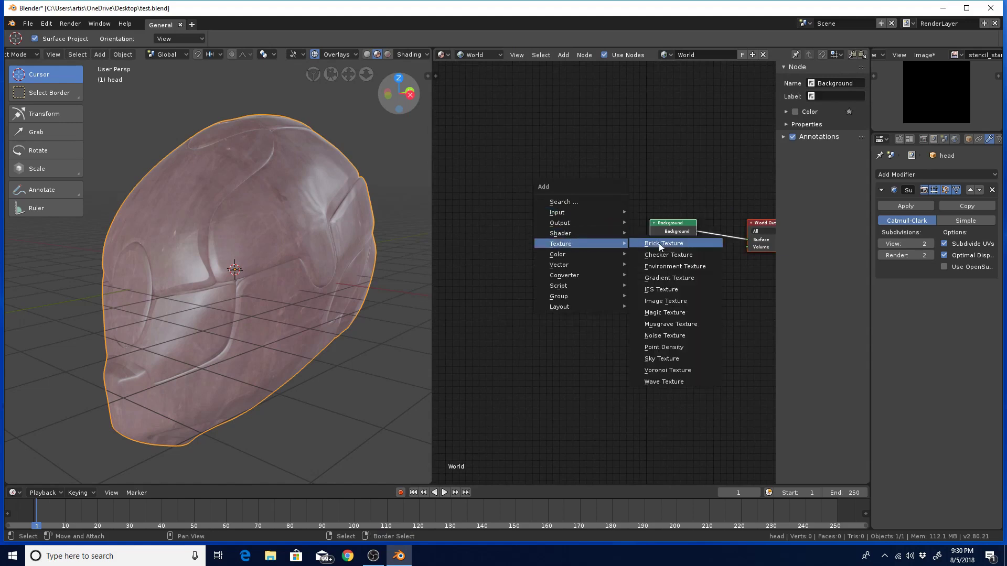
{"action": "left_click", "coordinate": [665, 265]}
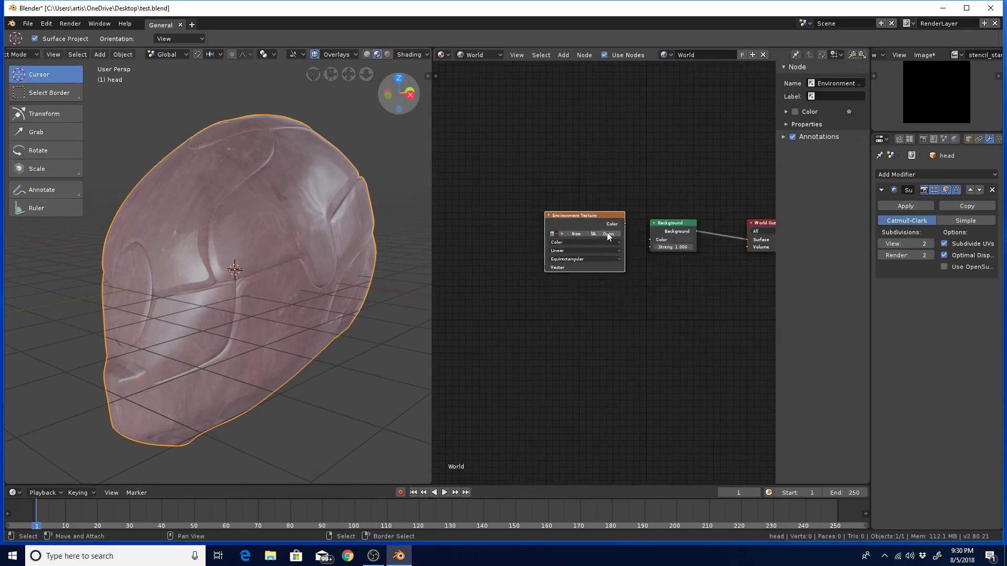
{"action": "left_click", "coordinate": [607, 233]}
{"action": "left_click", "coordinate": [43, 254]}
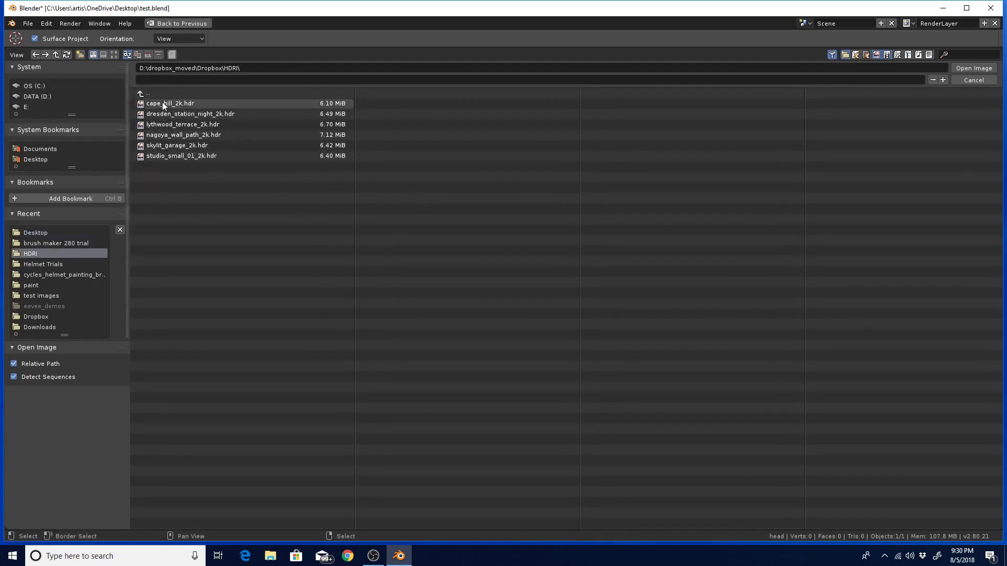
{"action": "left_click", "coordinate": [112, 54]}
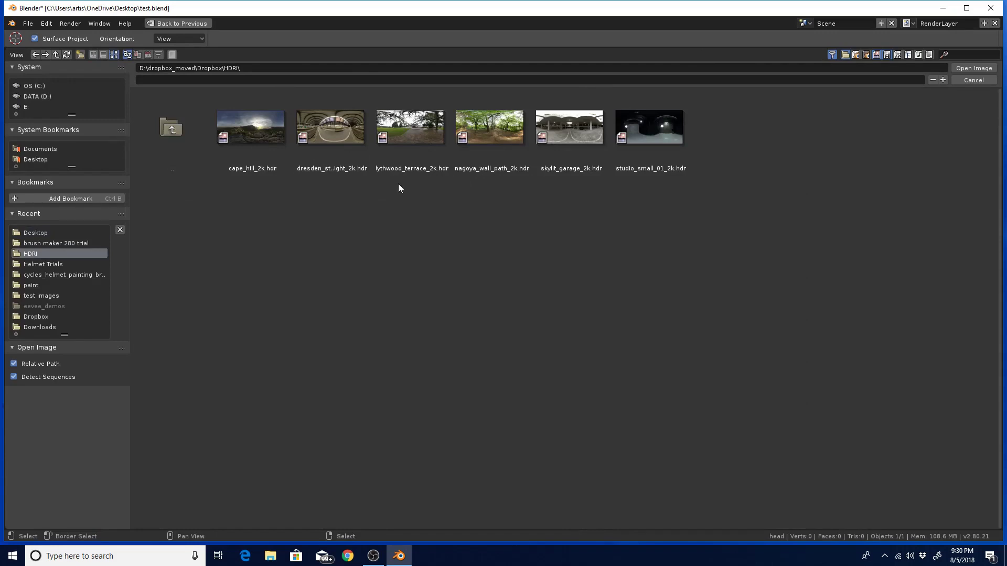
{"action": "left_click", "coordinate": [336, 132]}
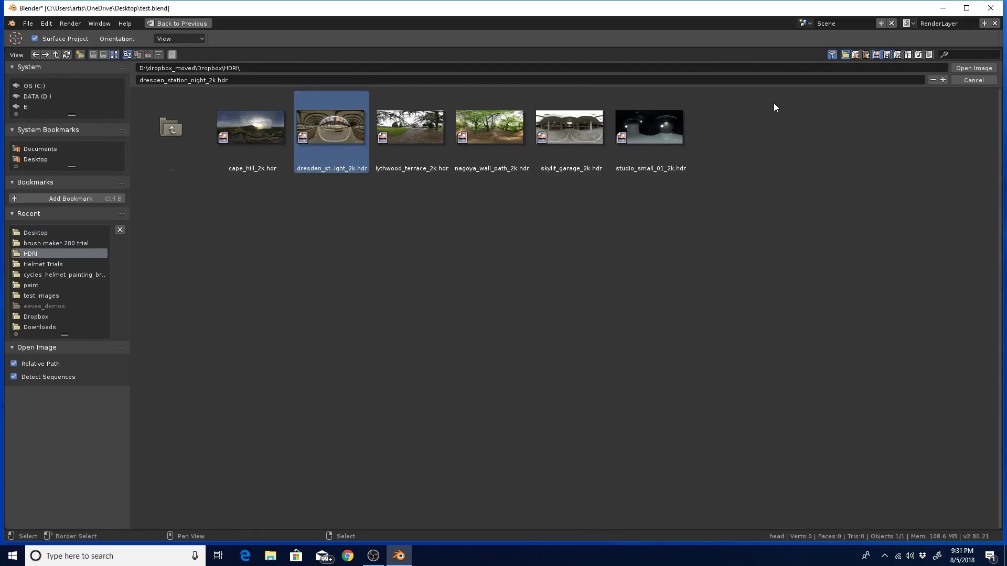
{"action": "left_click", "coordinate": [974, 68]}
Step: Connect the environment texture's Color output to the Background node's Color input
{"action": "scroll", "coordinate": [649, 269], "scroll_direction": "up", "scroll_amount": 2}
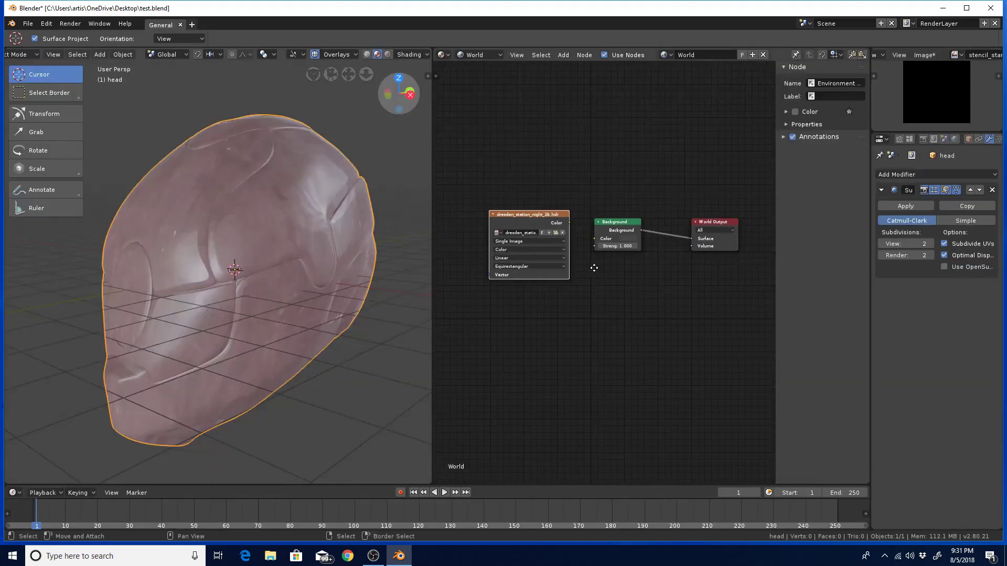
{"action": "left_click_drag", "start_coordinate": [558, 207], "coordinate": [589, 229]}
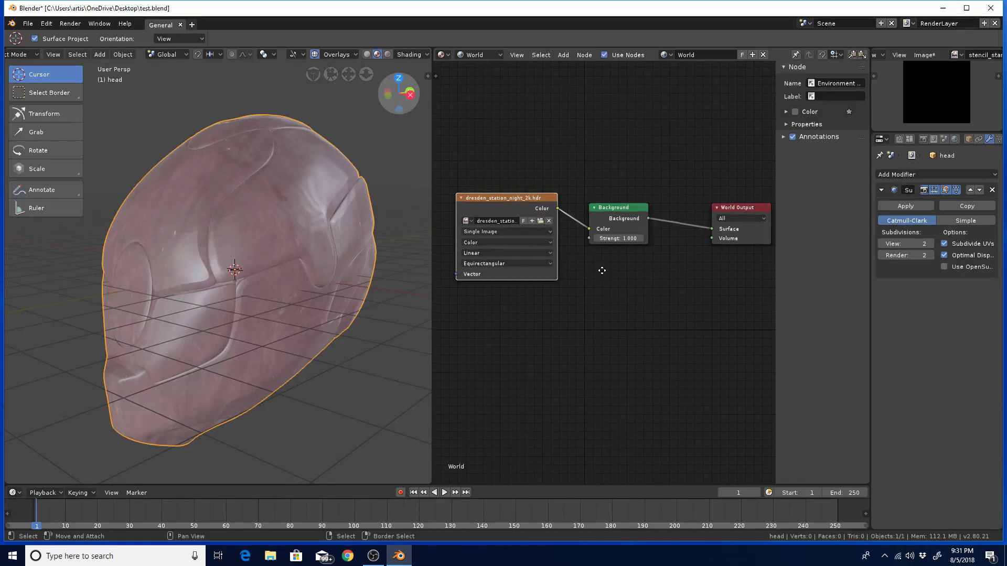
{"action": "middle_click_drag", "start_coordinate": [602, 269], "coordinate": [661, 281]}
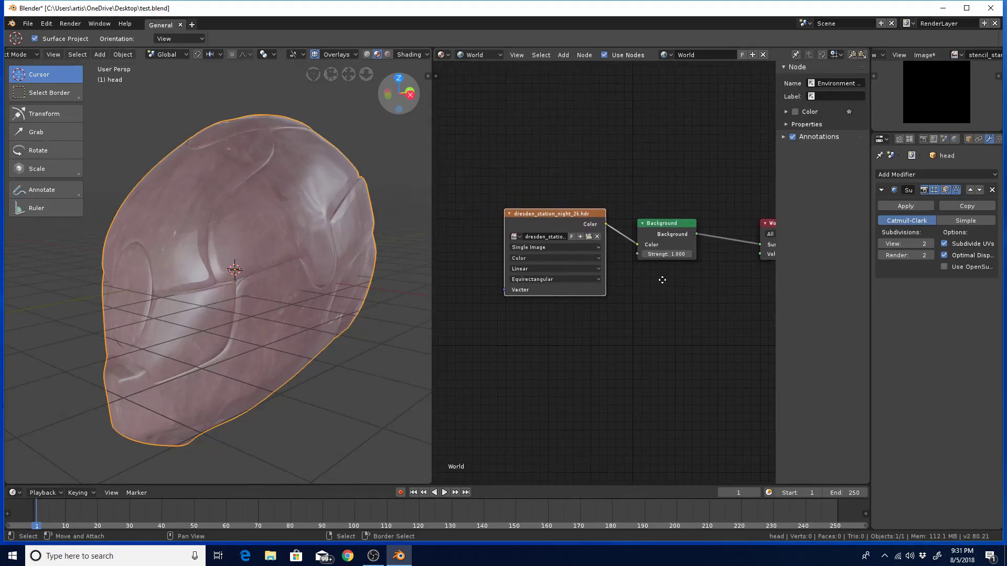
Step: Enable Scene World lighting in the 3D viewport and orbit to view the head against the HDRI background
{"action": "left_click", "coordinate": [409, 54]}
{"action": "left_click", "coordinate": [359, 99]}
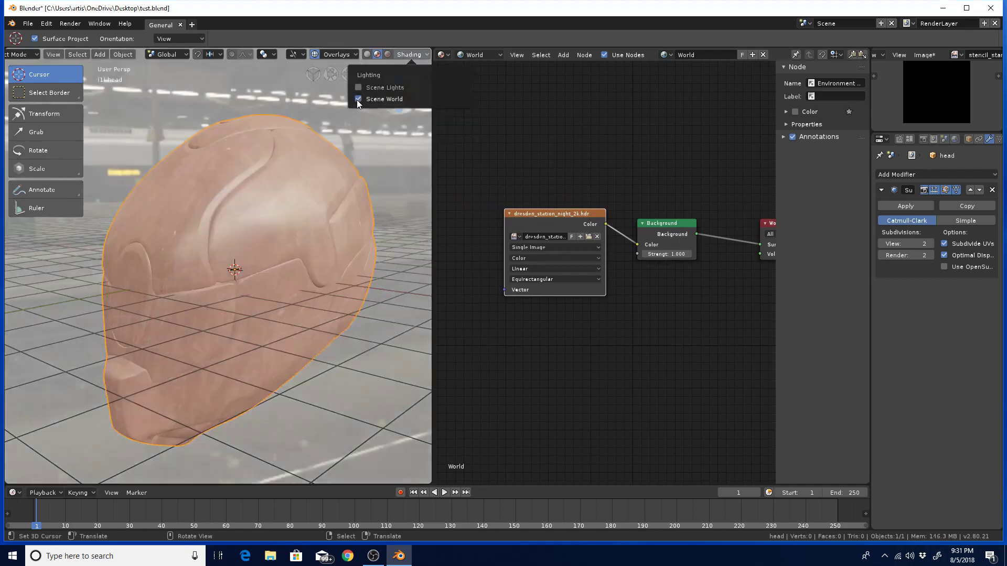
{"action": "mouse_move", "coordinate": [372, 235]}
{"action": "middle_mouse_down"}
{"action": "mouse_move", "coordinate": [399, 231]}
{"action": "mouse_move", "coordinate": [366, 243]}
{"action": "mouse_move", "coordinate": [381, 241]}
{"action": "middle_mouse_up"}
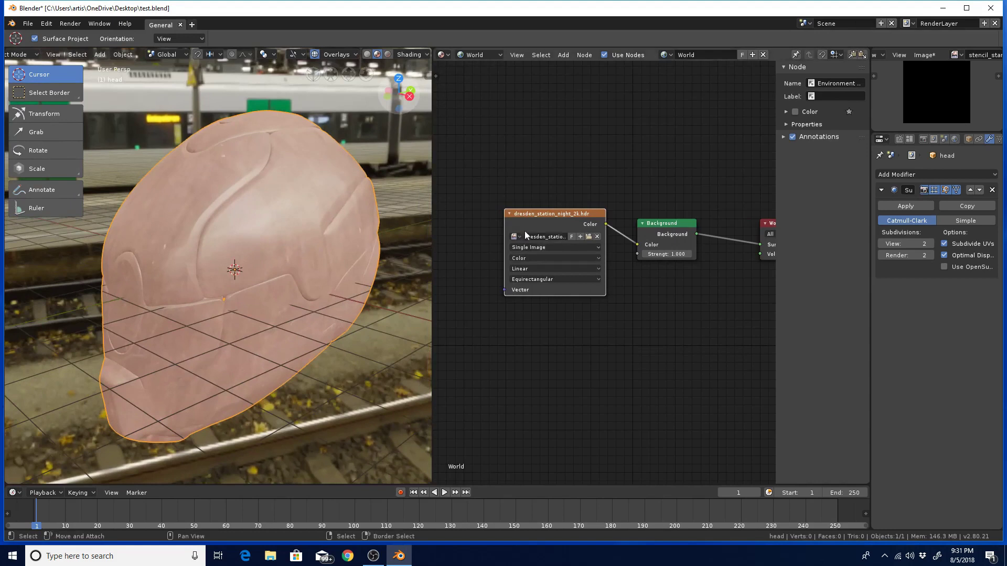
Step: Return the shader editor to the Object material and set the Color node's Fac to 1.000
{"action": "left_click", "coordinate": [477, 55]}
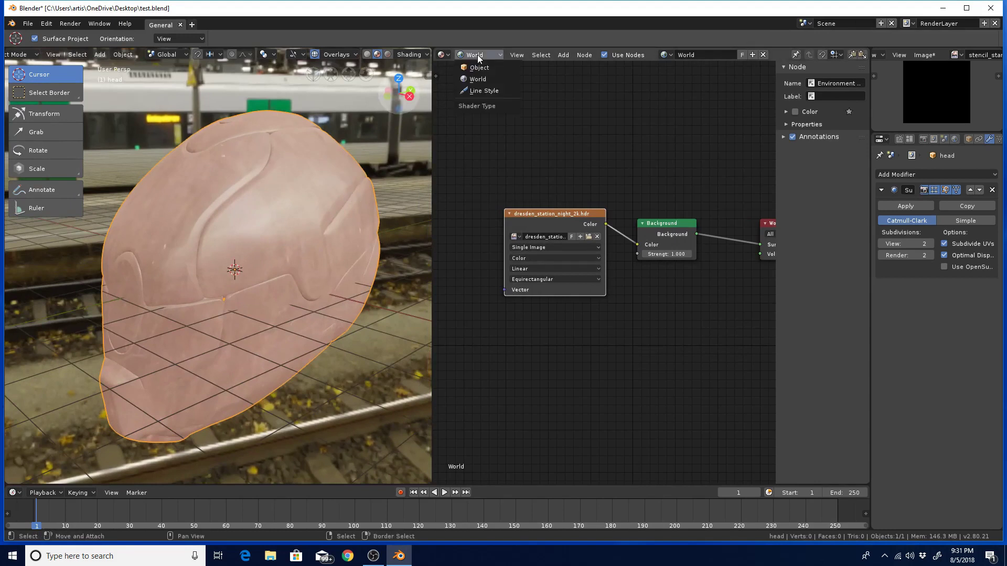
{"action": "left_click", "coordinate": [478, 69]}
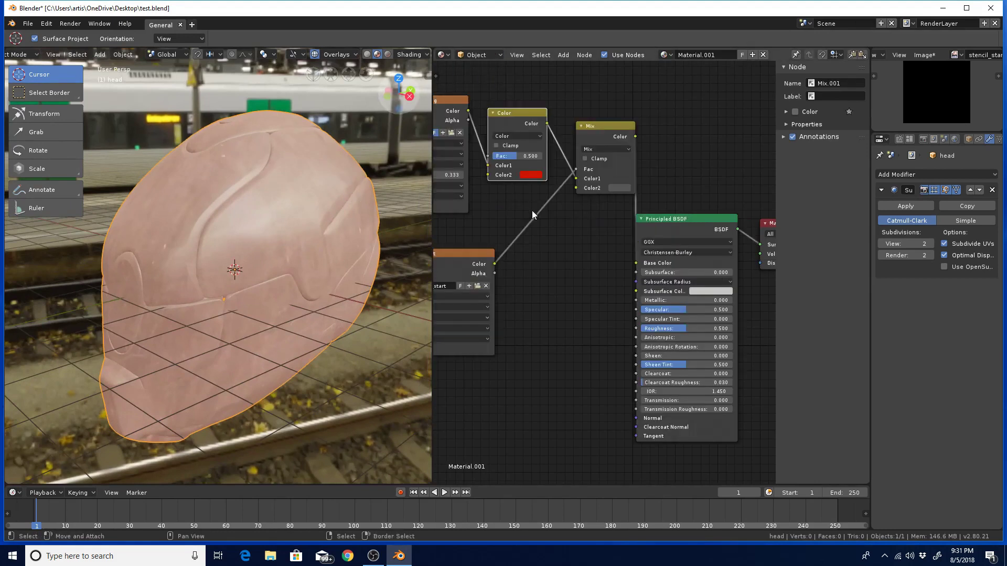
{"action": "middle_click_drag", "start_coordinate": [532, 210], "coordinate": [567, 225]}
{"action": "left_click_drag", "start_coordinate": [554, 170], "coordinate": [579, 170]}
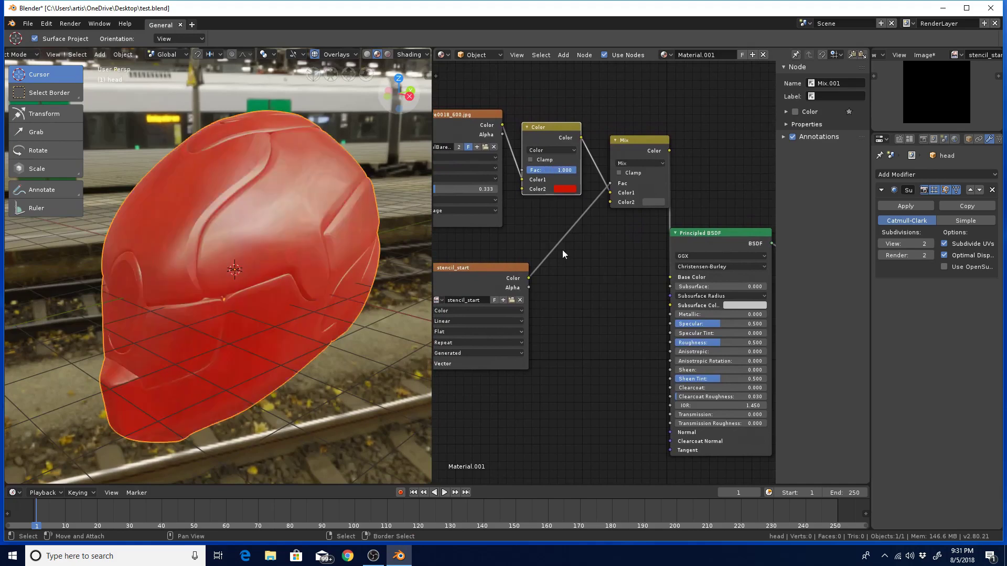
{"action": "middle_click_drag", "start_coordinate": [563, 254], "coordinate": [581, 246]}
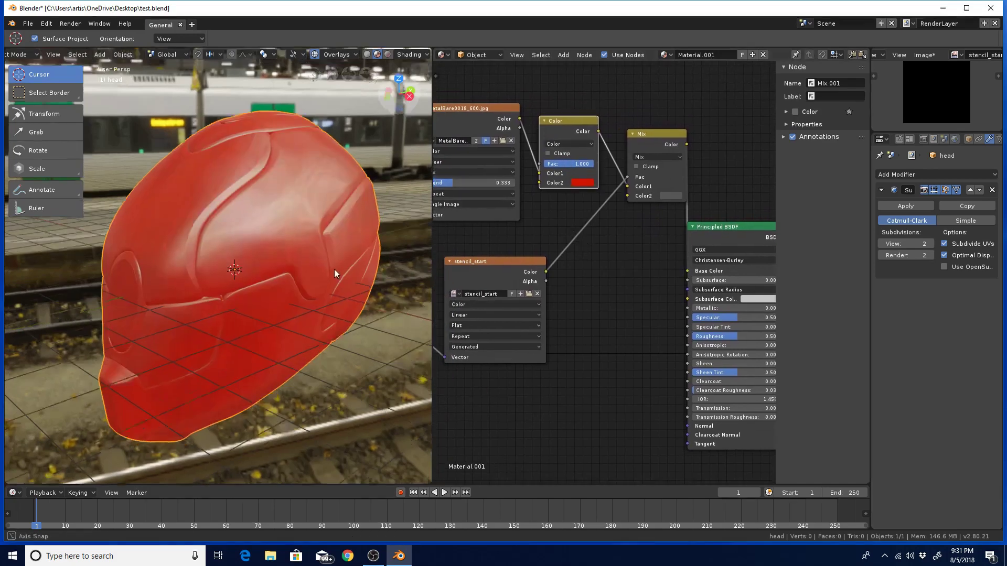
{"action": "middle_click_drag", "start_coordinate": [335, 269], "coordinate": [367, 265]}
{"action": "scroll", "coordinate": [363, 268], "scroll_direction": "up", "scroll_amount": 5}
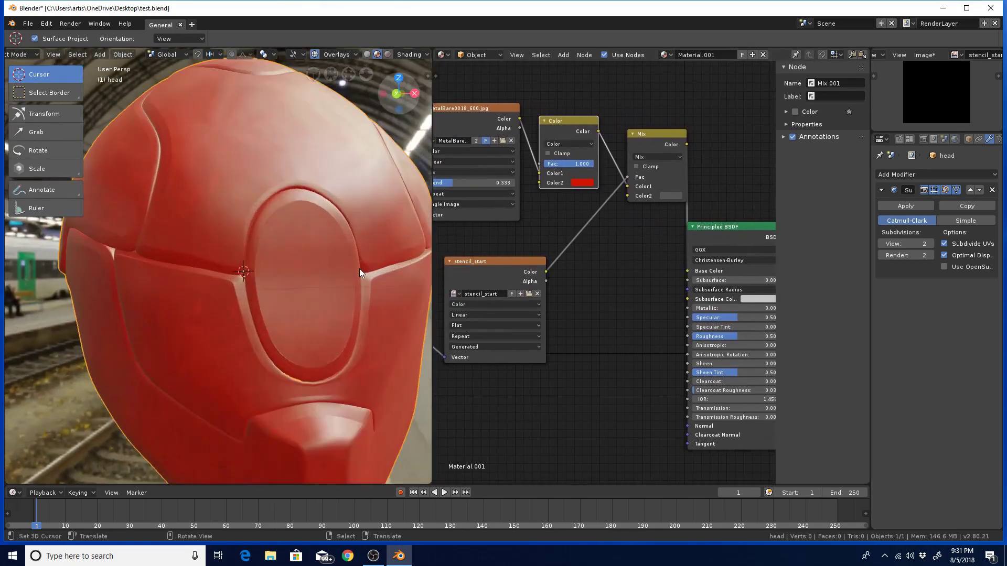
Step: Change the Color node's blend type to Multiply
{"action": "left_click", "coordinate": [567, 145]}
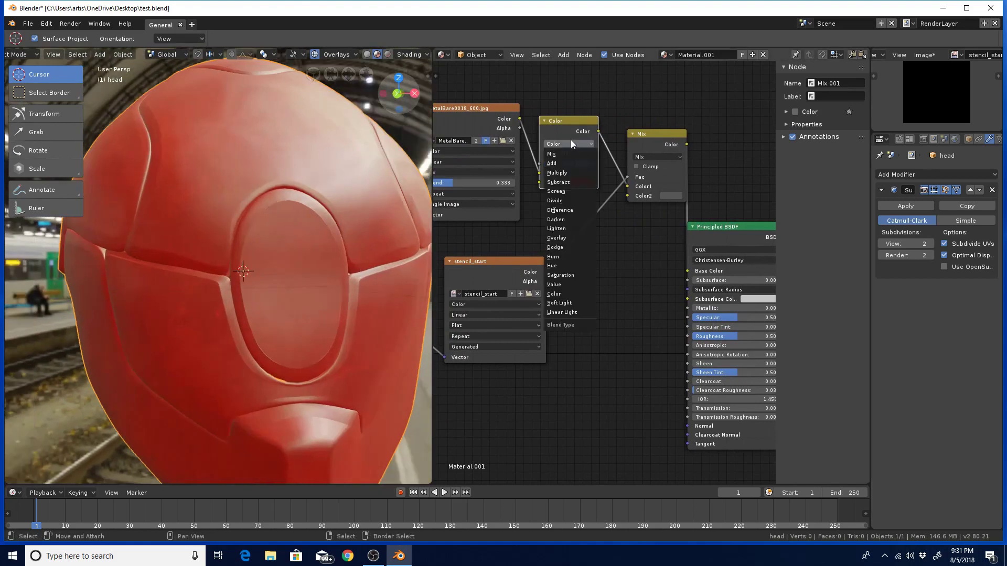
{"action": "left_click", "coordinate": [561, 172]}
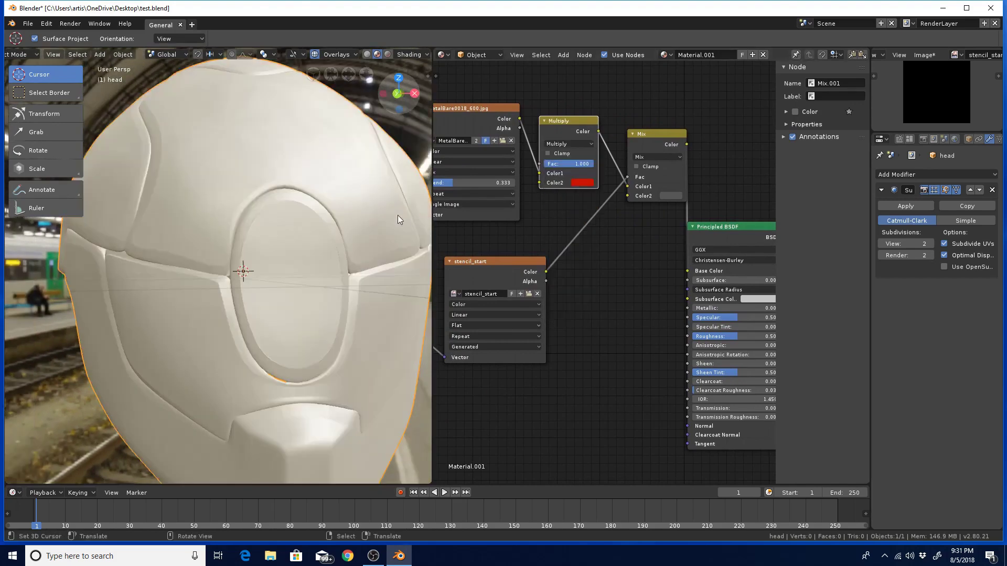
{"action": "mouse_move", "coordinate": [378, 231]}
{"action": "middle_mouse_down"}
{"action": "mouse_move", "coordinate": [329, 240]}
{"action": "mouse_move", "coordinate": [486, 201]}
{"action": "middle_mouse_up"}
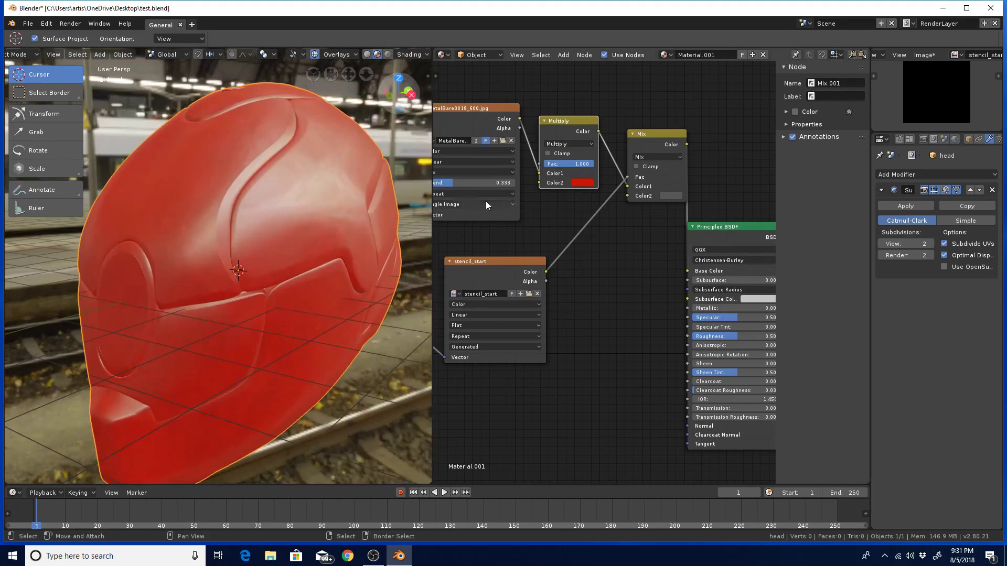
Step: Darken the Multiply node's Color2 to a deep red
{"action": "left_click", "coordinate": [583, 184]}
{"action": "left_click_drag", "start_coordinate": [646, 84], "coordinate": [644, 79]}
{"action": "middle_click_drag", "start_coordinate": [604, 272], "coordinate": [592, 215]}
Step: Move the Principled BSDF node a little farther from the Mix node and save the Blender file
{"action": "left_click_drag", "start_coordinate": [666, 188], "coordinate": [683, 169]}
{"action": "middle_click_drag", "start_coordinate": [625, 250], "coordinate": [587, 270]}
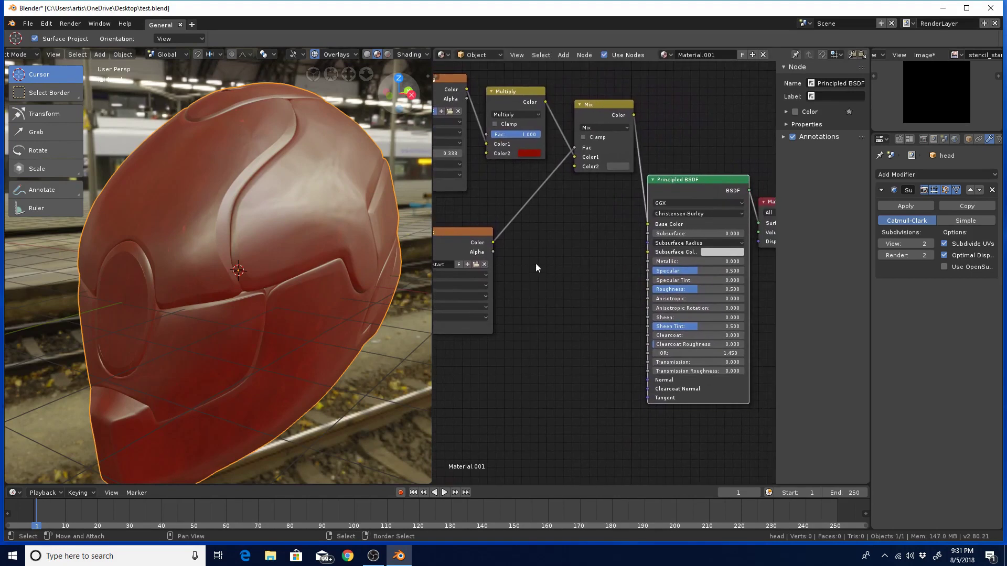
{"action": "key", "text": "ctrl+s"}
{"action": "left_click", "coordinate": [512, 253]}
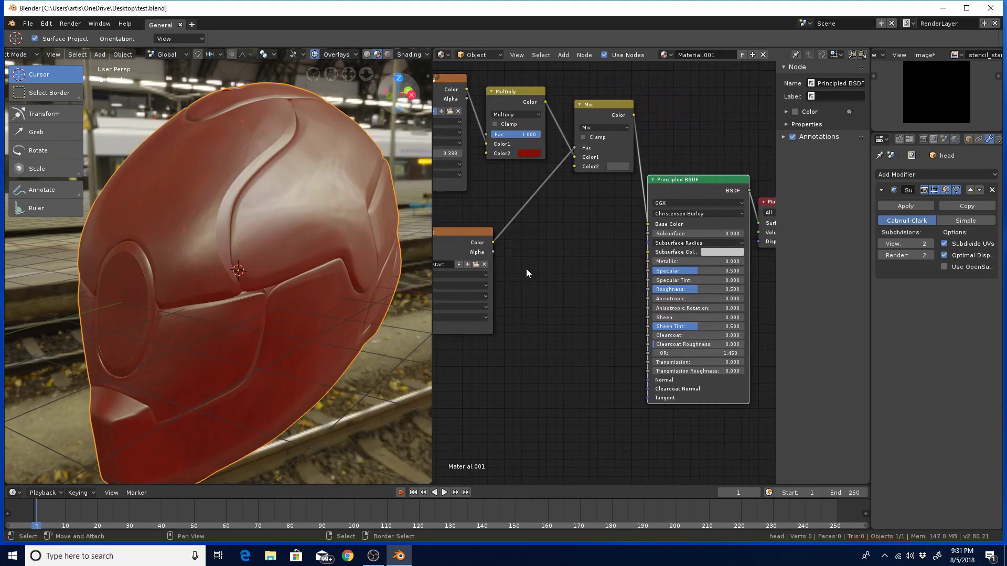
Step: Connect the stencil_start Color output to the Principled BSDF's Metallic input and insert an Invert node into that link
{"action": "middle_click_drag", "start_coordinate": [486, 242], "coordinate": [519, 244]}
{"action": "left_click_drag", "start_coordinate": [521, 240], "coordinate": [697, 269]}
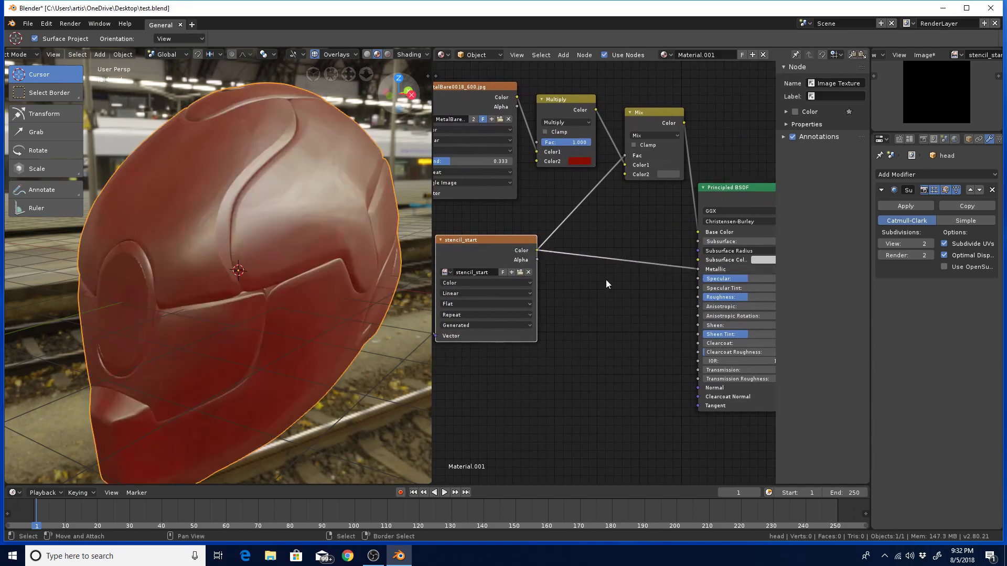
{"action": "key", "text": "shift+a"}
{"action": "mouse_move", "coordinate": [585, 290]}
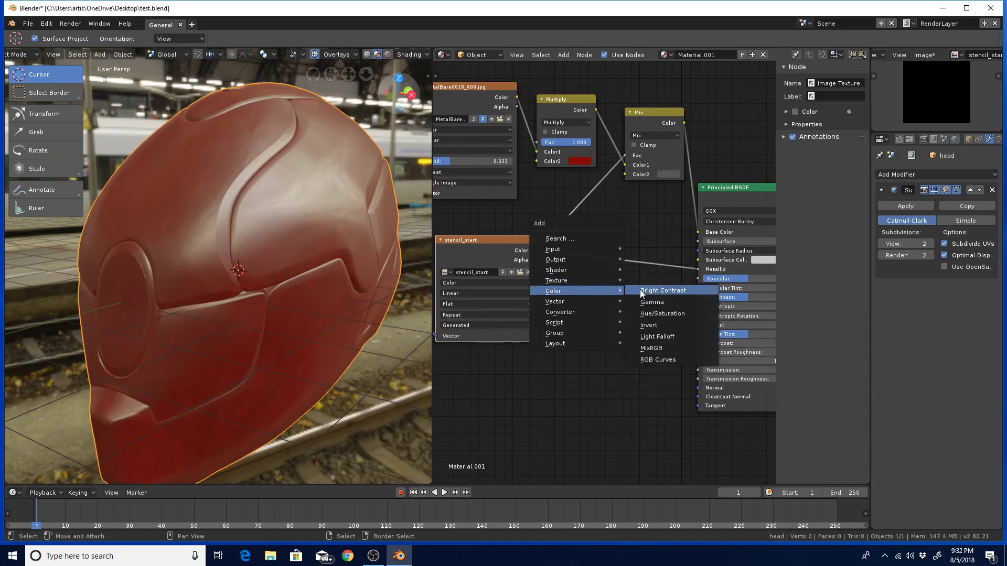
{"action": "left_click", "coordinate": [650, 325]}
{"action": "left_click", "coordinate": [631, 265]}
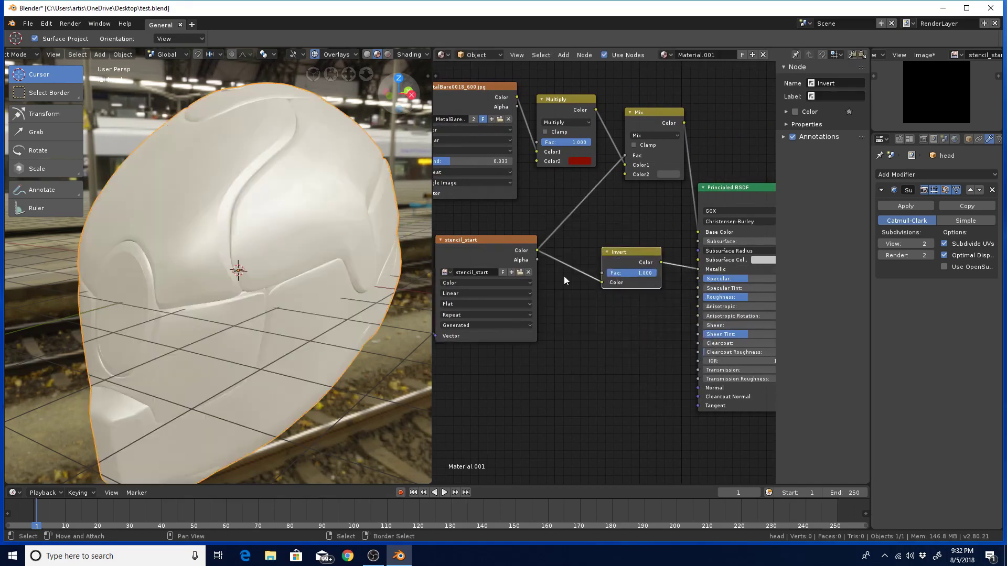
{"action": "middle_click_drag", "start_coordinate": [334, 295], "coordinate": [312, 297]}
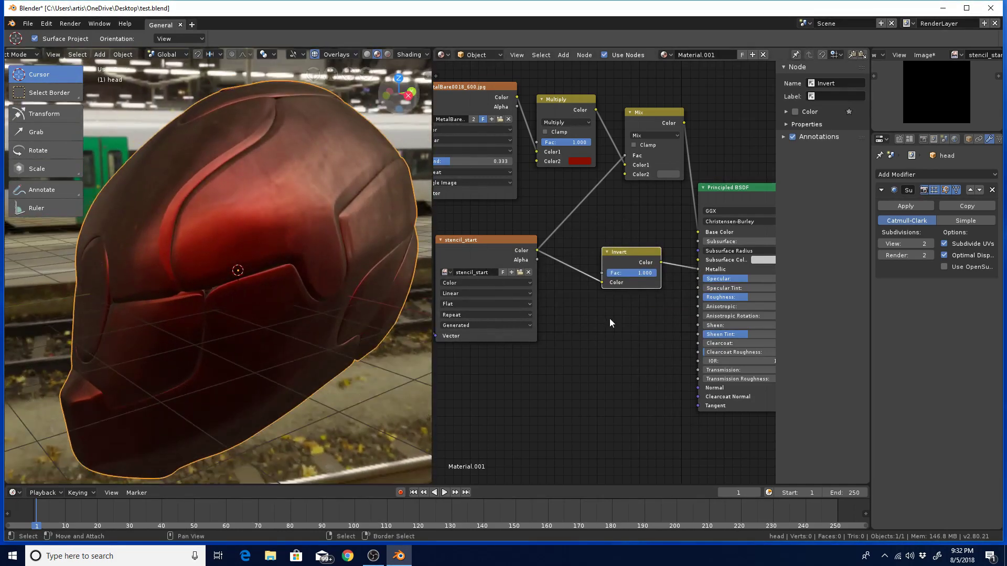
{"action": "scroll", "coordinate": [624, 310], "scroll_direction": "up", "scroll_amount": 1}
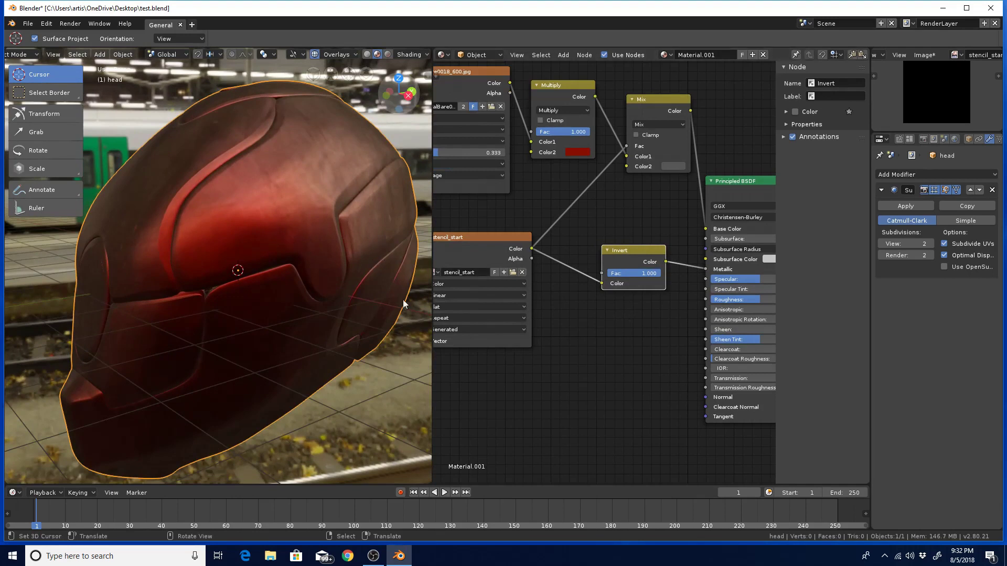
{"action": "middle_click_drag", "start_coordinate": [569, 316], "coordinate": [581, 357]}
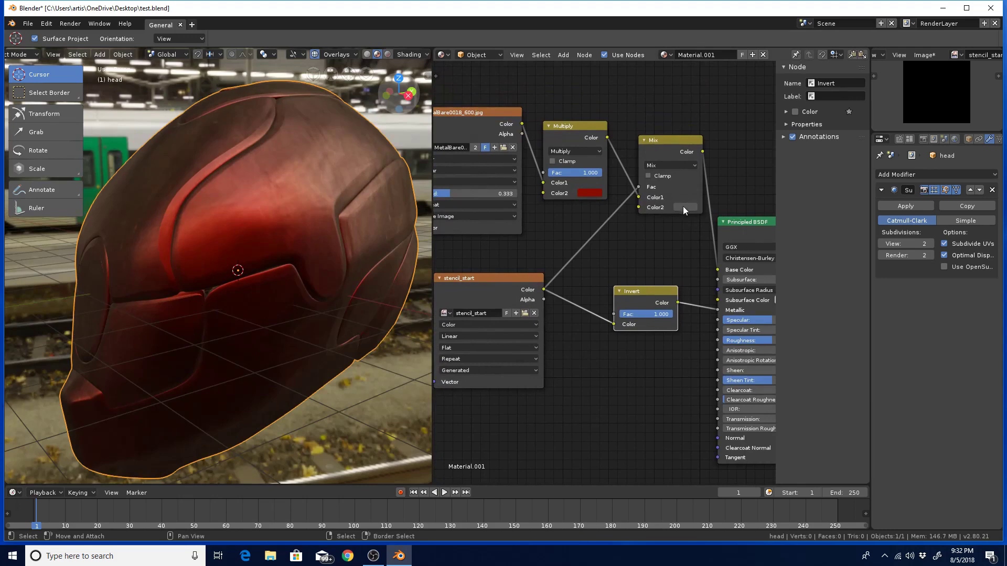
Step: Connect the MetalBare0018_600.jpg Color output to the Mix node's Color2 input and move that texture node slightly
{"action": "middle_click_drag", "start_coordinate": [642, 228], "coordinate": [690, 234]}
{"action": "left_click_drag", "start_coordinate": [569, 123], "coordinate": [690, 206]}
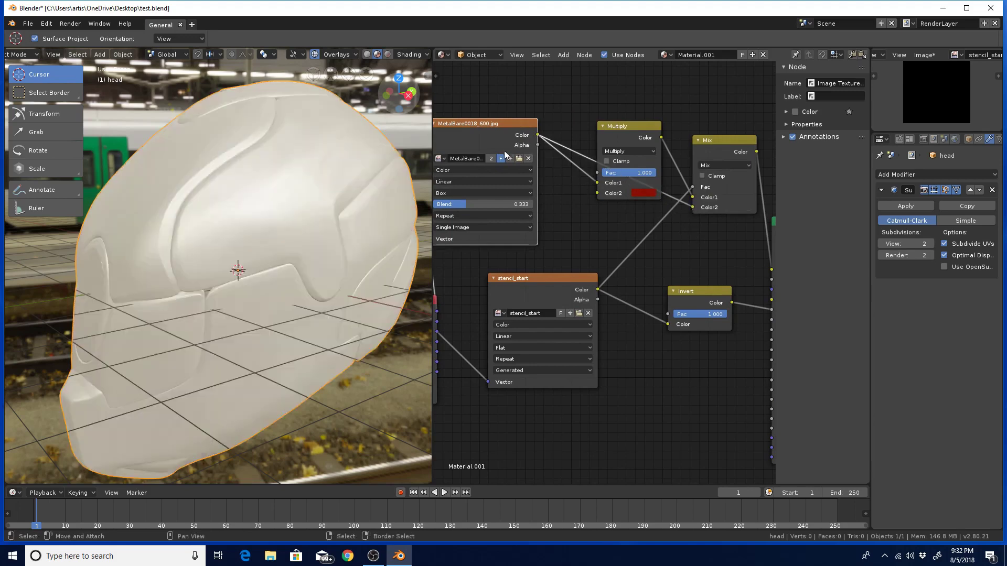
{"action": "left_click_drag", "start_coordinate": [496, 124], "coordinate": [515, 116]}
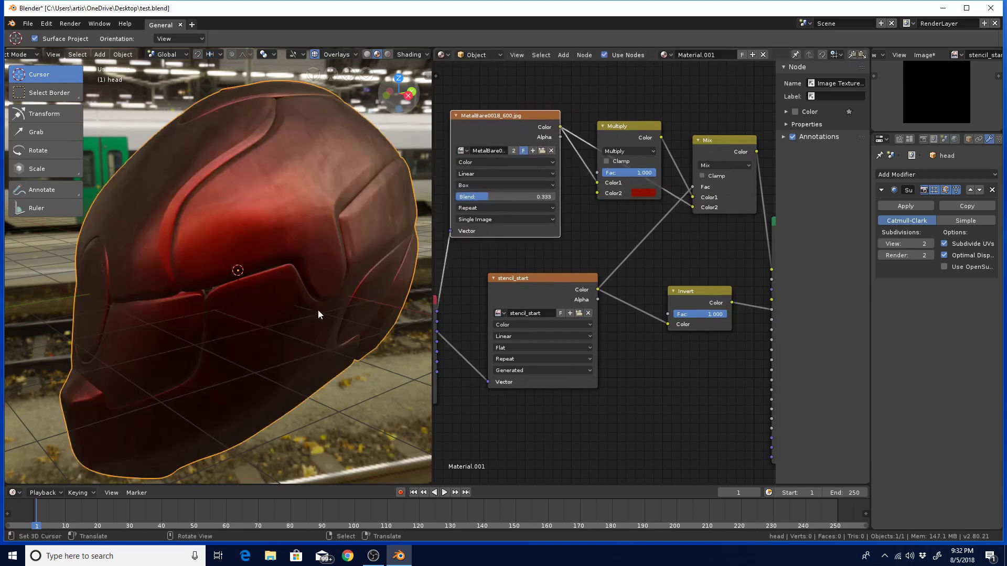
{"action": "mouse_move", "coordinate": [234, 386]}
{"action": "middle_mouse_down"}
{"action": "mouse_move", "coordinate": [308, 350]}
{"action": "mouse_move", "coordinate": [313, 373]}
{"action": "mouse_move", "coordinate": [250, 379]}
{"action": "middle_mouse_up"}
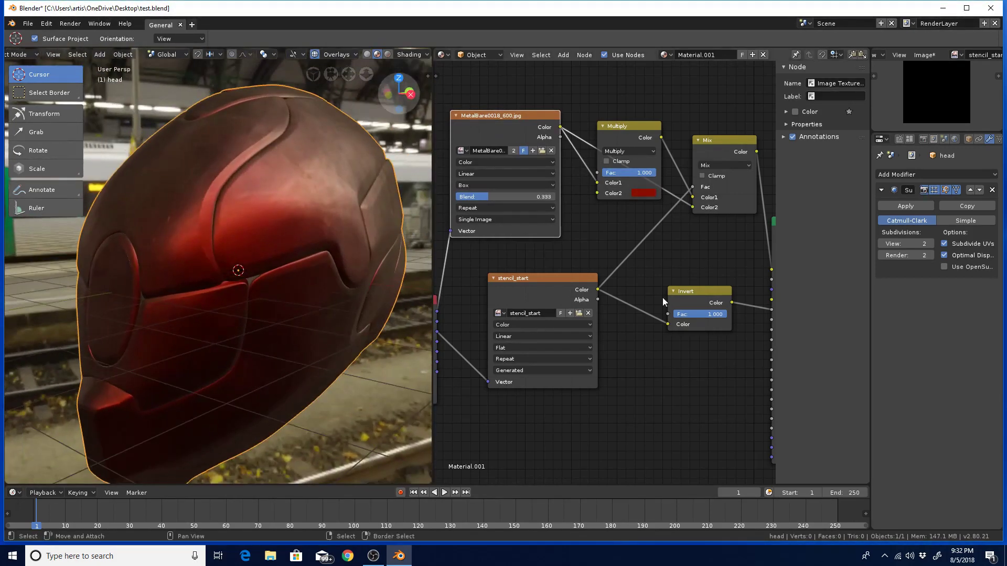
Step: Switch the properties editor to the active tool settings and narrow the 3D viewport's toolbar to icons only
{"action": "left_click", "coordinate": [923, 137]}
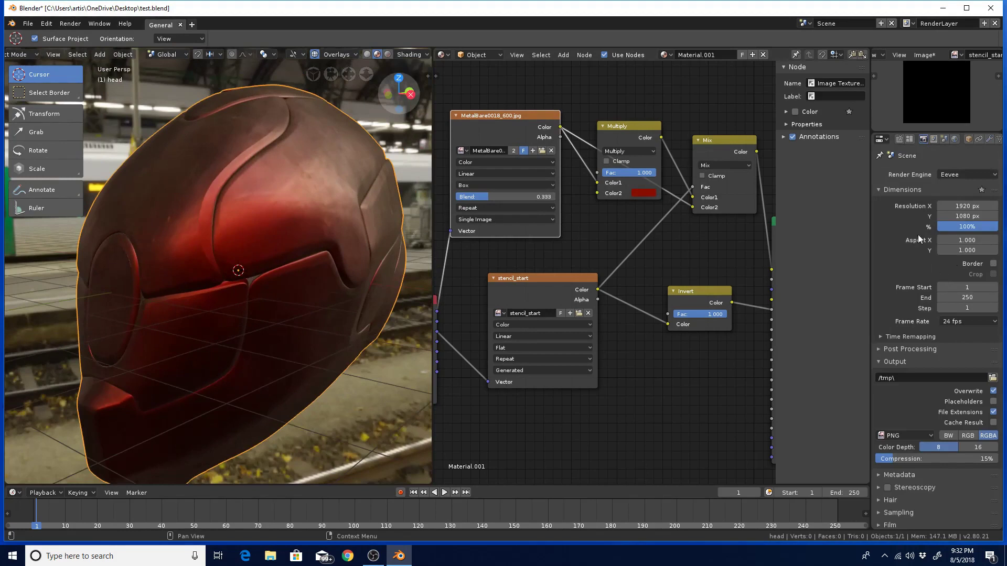
{"action": "left_click", "coordinate": [898, 139]}
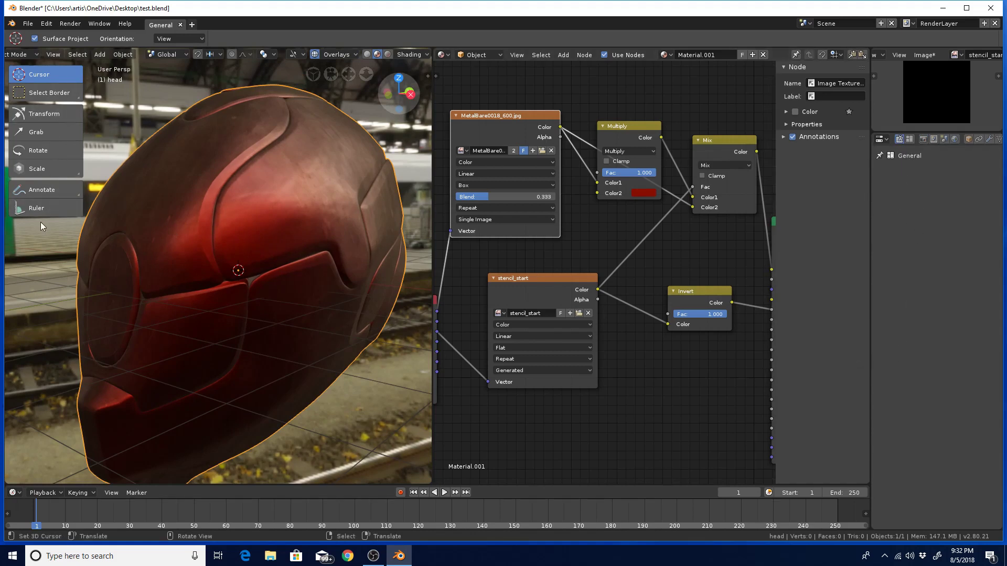
{"action": "left_click_drag", "start_coordinate": [86, 210], "coordinate": [23, 267]}
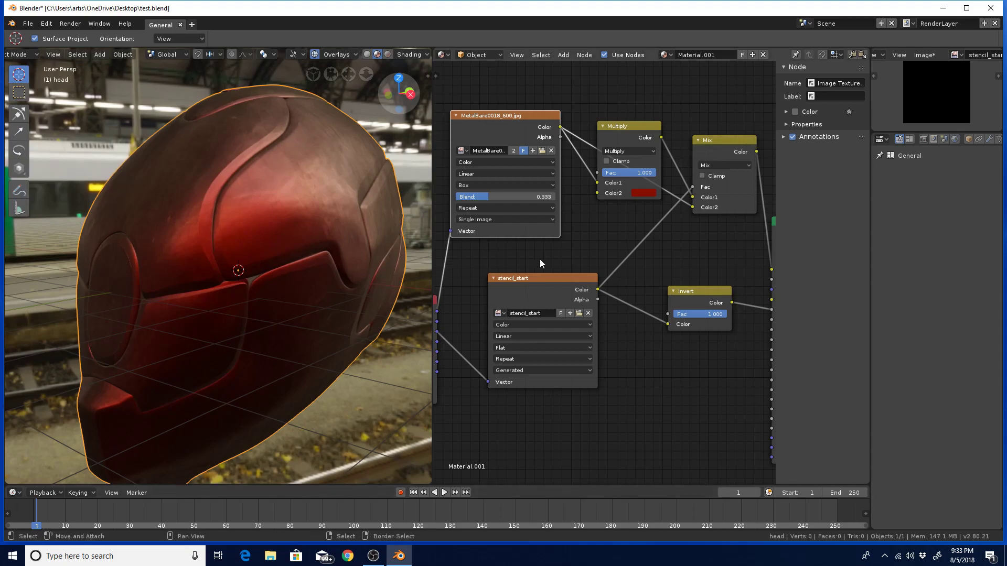
{"action": "left_click", "coordinate": [431, 253]}
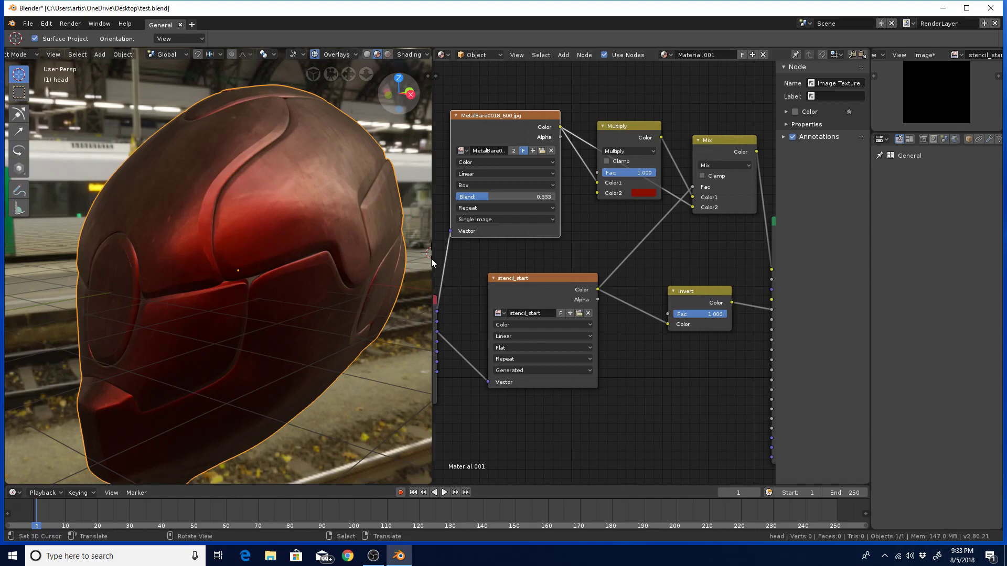
Step: Add a Bump node below the Invert node
{"action": "scroll", "coordinate": [593, 250], "scroll_direction": "down", "scroll_amount": 1}
{"action": "middle_click_drag", "start_coordinate": [593, 251], "coordinate": [600, 180]}
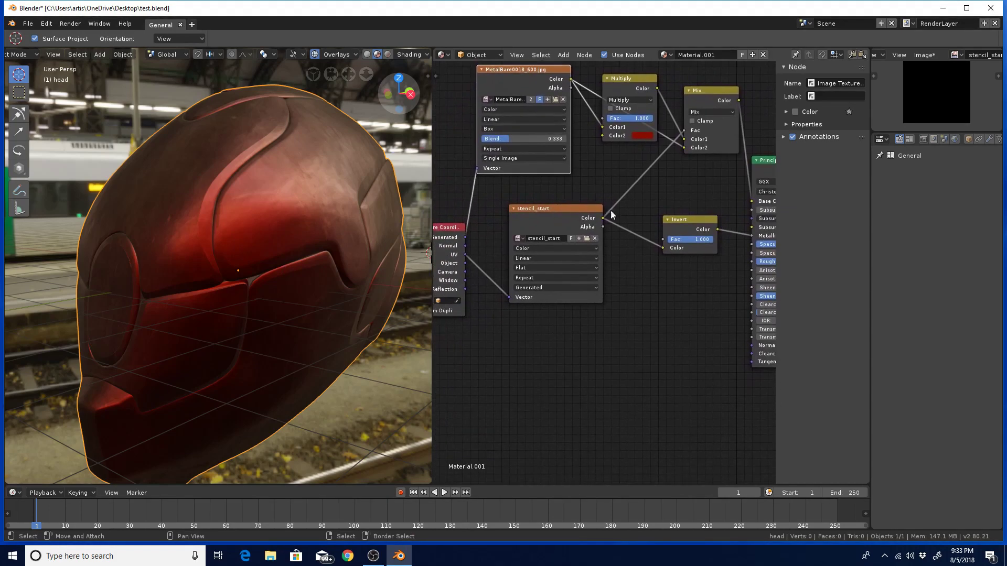
{"action": "scroll", "coordinate": [626, 270], "scroll_direction": "up", "scroll_amount": 1}
{"action": "middle_click_drag", "start_coordinate": [631, 272], "coordinate": [580, 272]}
{"action": "scroll", "coordinate": [607, 313], "scroll_direction": "up", "scroll_amount": 1}
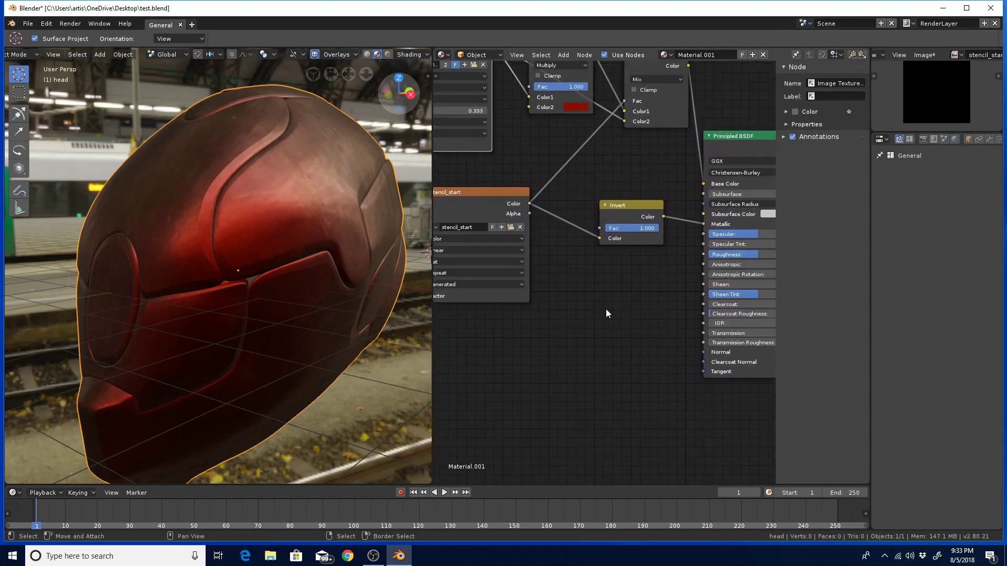
{"action": "middle_click_drag", "start_coordinate": [623, 306], "coordinate": [598, 303]}
{"action": "key", "text": "shift+a"}
{"action": "mouse_move", "coordinate": [589, 318]}
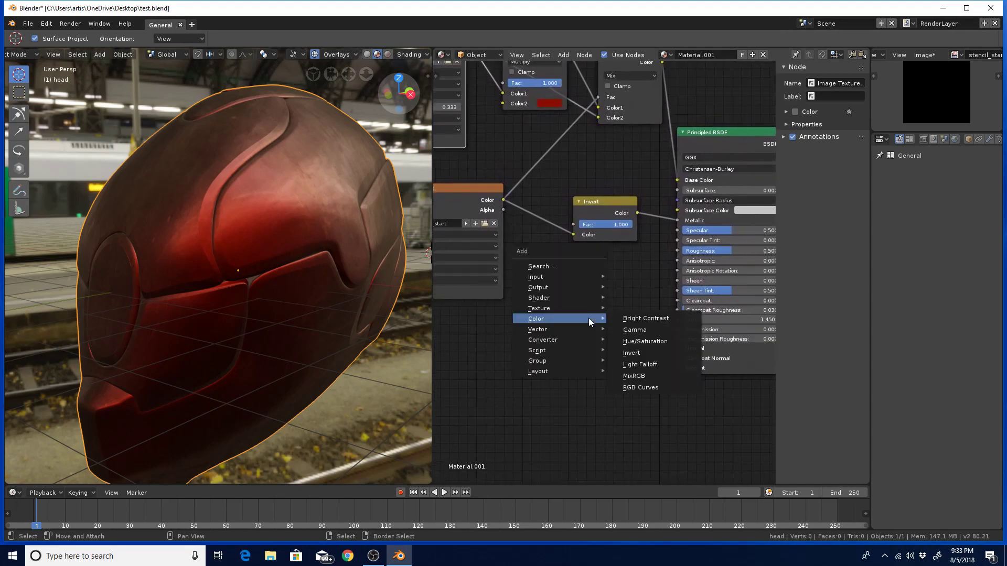
{"action": "mouse_move", "coordinate": [561, 329]}
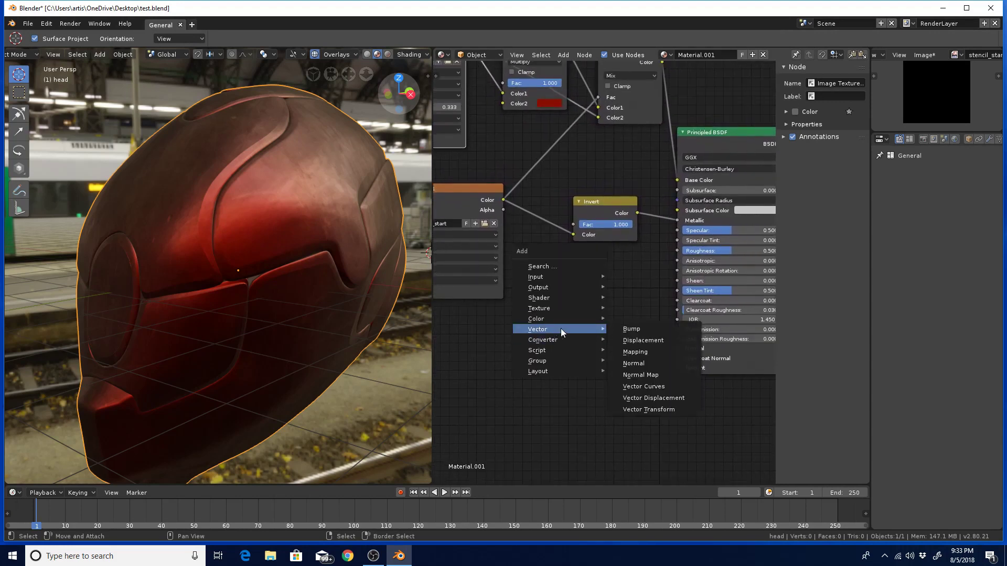
{"action": "left_click", "coordinate": [633, 330]}
{"action": "left_click", "coordinate": [587, 314]}
Step: Set the Bump node's Distance to 0.00033 and enable its Invert option
{"action": "left_click", "coordinate": [588, 325]}
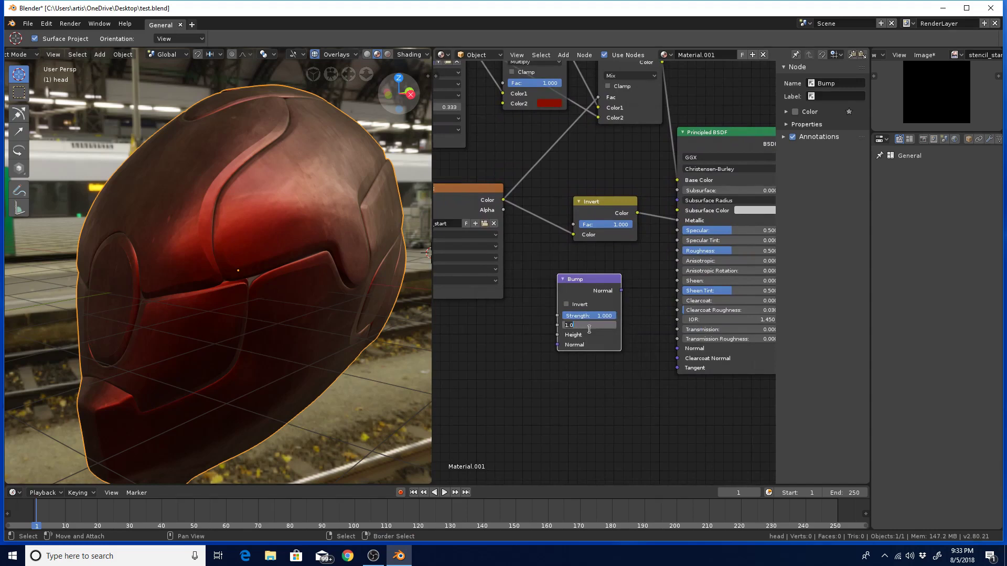
{"action": "type", "text": "0"}
{"action": "key", "text": "Return"}
{"action": "left_click", "coordinate": [566, 304]}
Step: Shift the stencil_start node away from the Bump node and add a Math node set to Add between them
{"action": "middle_click_drag", "start_coordinate": [520, 235], "coordinate": [553, 265]}
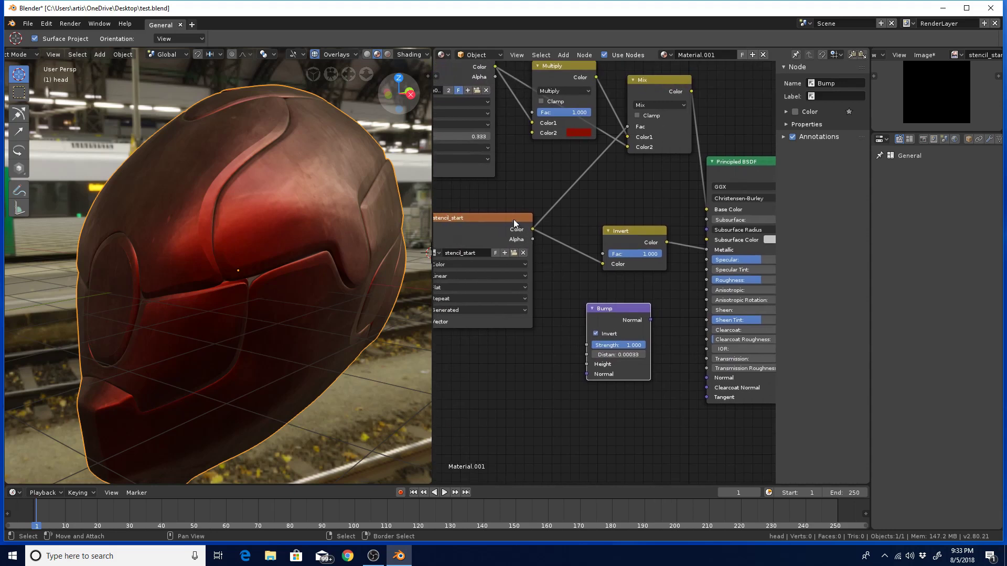
{"action": "left_click_drag", "start_coordinate": [514, 223], "coordinate": [477, 239]}
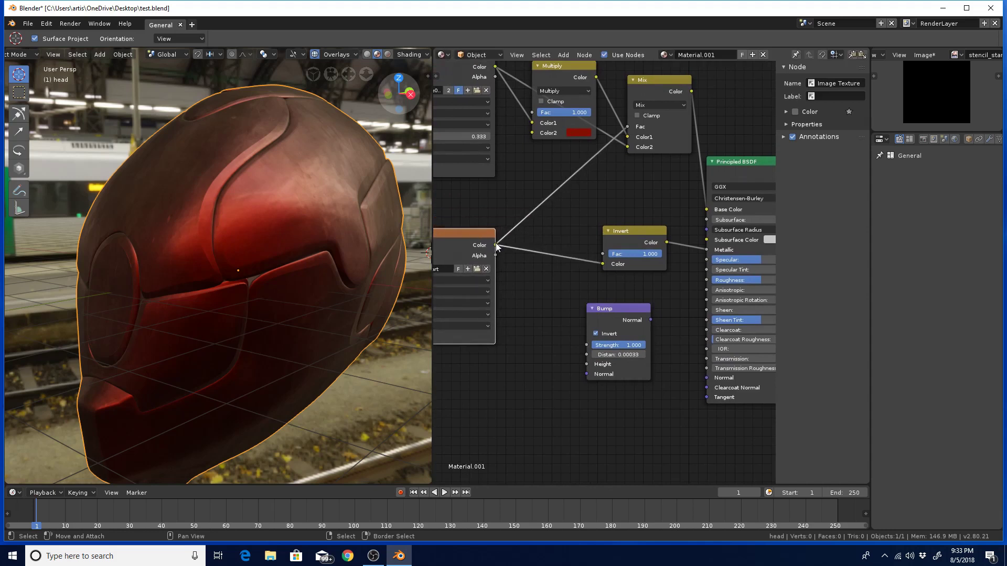
{"action": "middle_click_drag", "start_coordinate": [516, 215], "coordinate": [504, 226]}
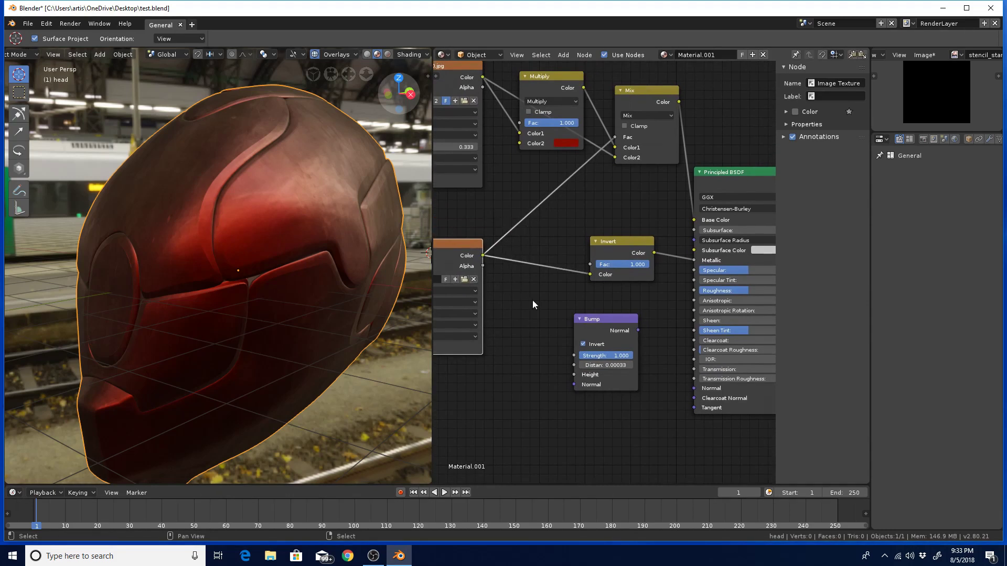
{"action": "key", "text": "shift+a"}
{"action": "mouse_move", "coordinate": [532, 301]}
{"action": "mouse_move", "coordinate": [502, 308]}
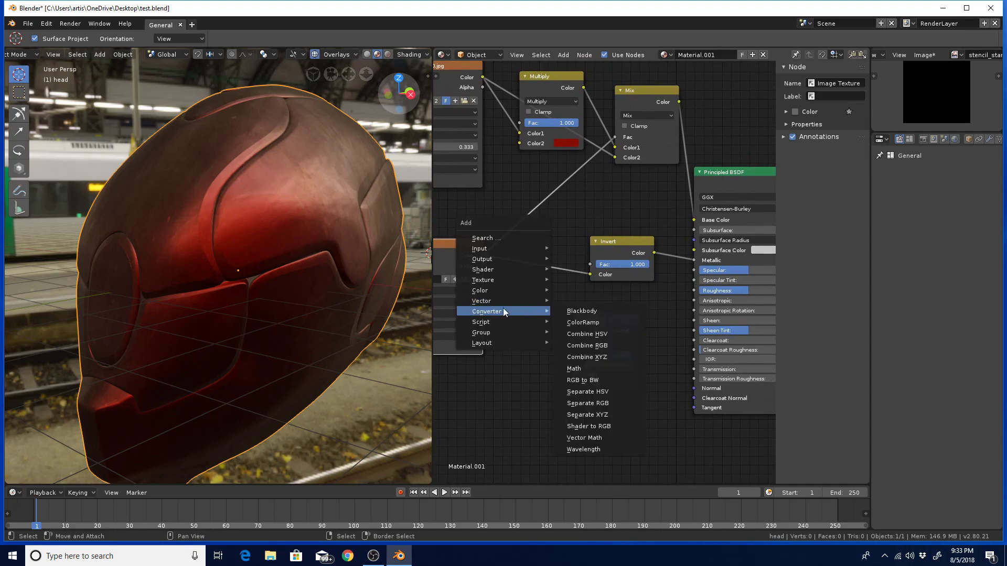
{"action": "left_click", "coordinate": [568, 368]}
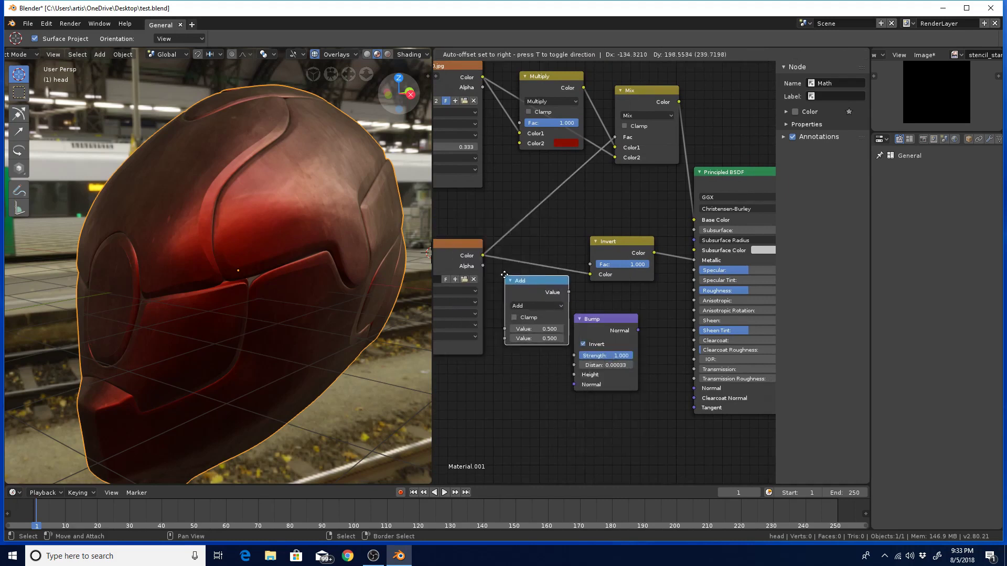
{"action": "left_click", "coordinate": [526, 300]}
Step: Connect the Color outputs of stencil_start and MetalBare0018_600.jpg to the two Value inputs of the Add node
{"action": "middle_click_drag", "start_coordinate": [527, 298], "coordinate": [566, 298]}
{"action": "left_click_drag", "start_coordinate": [518, 262], "coordinate": [543, 329]}
{"action": "left_click_drag", "start_coordinate": [521, 79], "coordinate": [540, 338]}
Step: Connect the Add node's Value to the Bump node's Height, and the Bump's Normal to the Principled BSDF's Normal
{"action": "left_click_drag", "start_coordinate": [573, 282], "coordinate": [579, 313]}
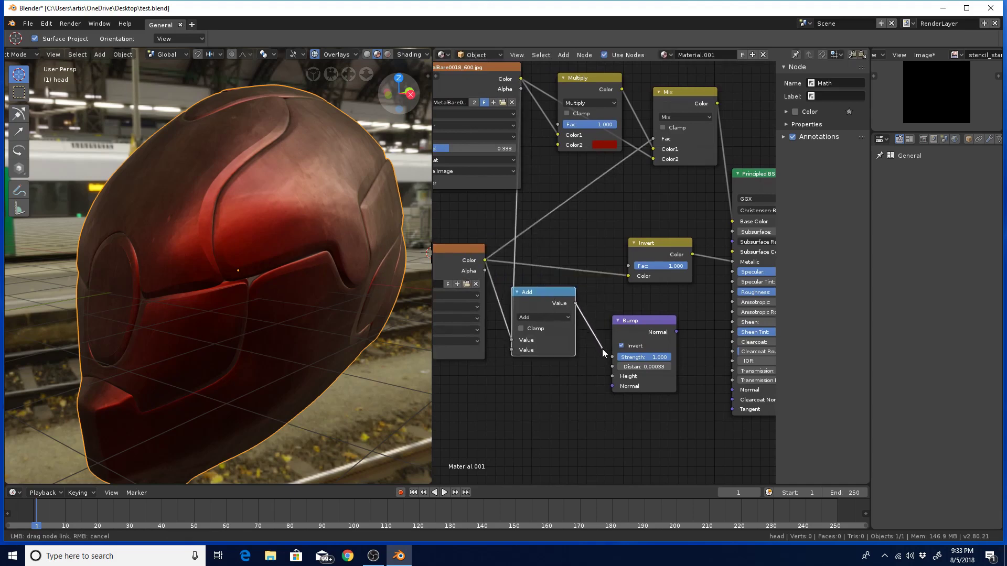
{"action": "left_click_drag", "start_coordinate": [603, 349], "coordinate": [612, 377]}
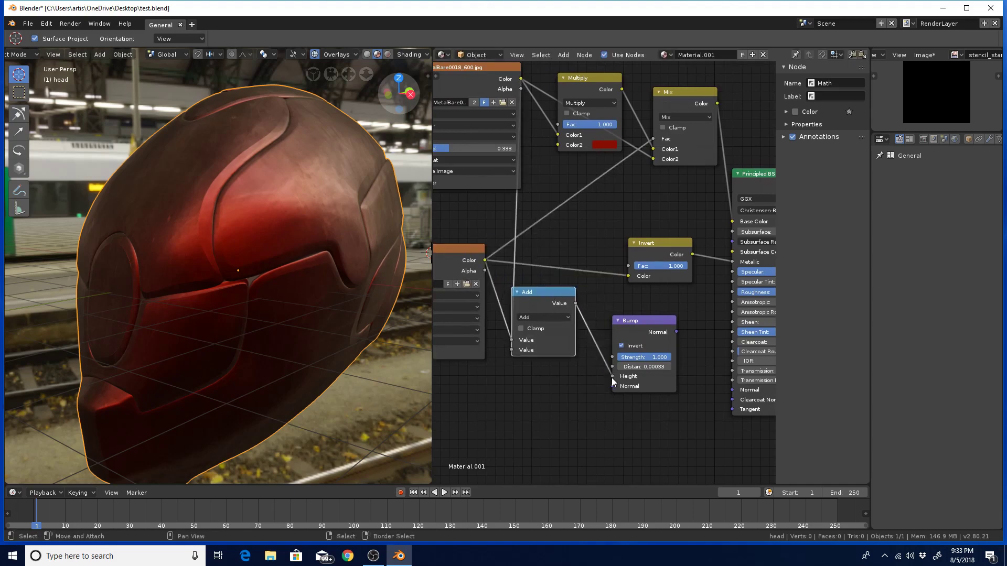
{"action": "left_click_drag", "start_coordinate": [675, 332], "coordinate": [732, 391]}
Step: Save the Blender file over the existing one and widen the 3D viewport
{"action": "middle_click_drag", "start_coordinate": [603, 315], "coordinate": [647, 337]}
{"action": "middle_click_drag", "start_coordinate": [586, 285], "coordinate": [610, 282]}
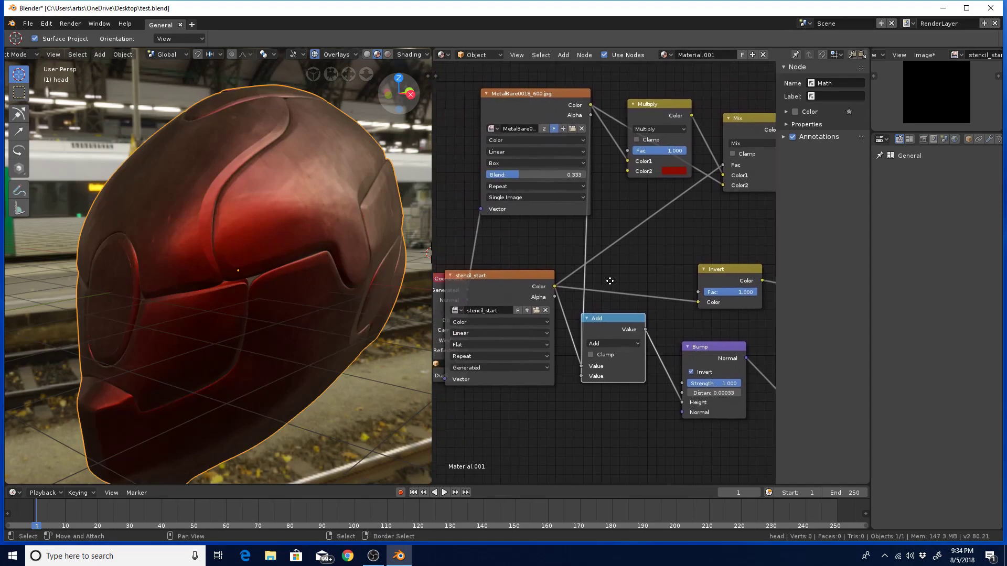
{"action": "key", "text": "ctrl+s"}
{"action": "left_click", "coordinate": [615, 258]}
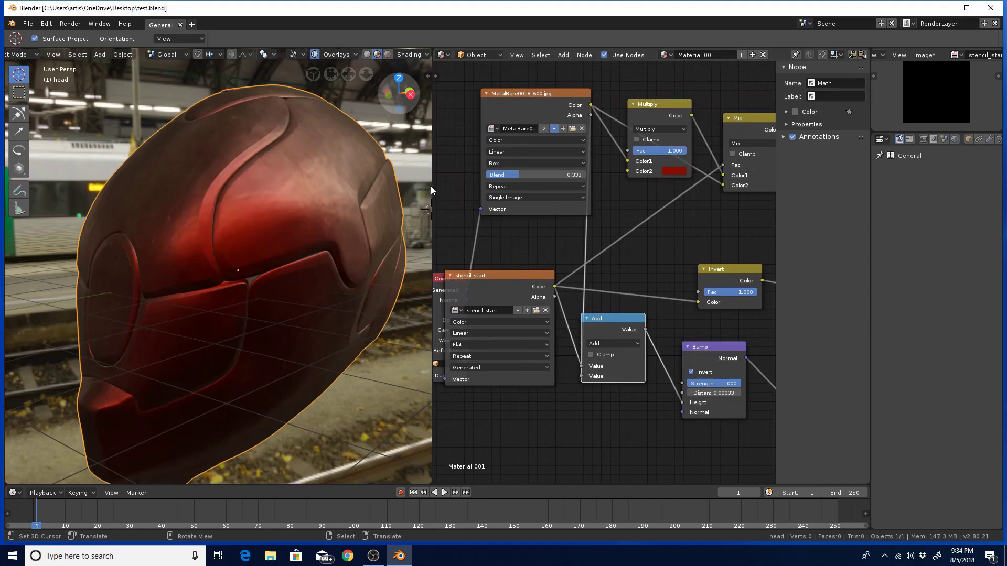
{"action": "left_click_drag", "start_coordinate": [430, 189], "coordinate": [509, 202]}
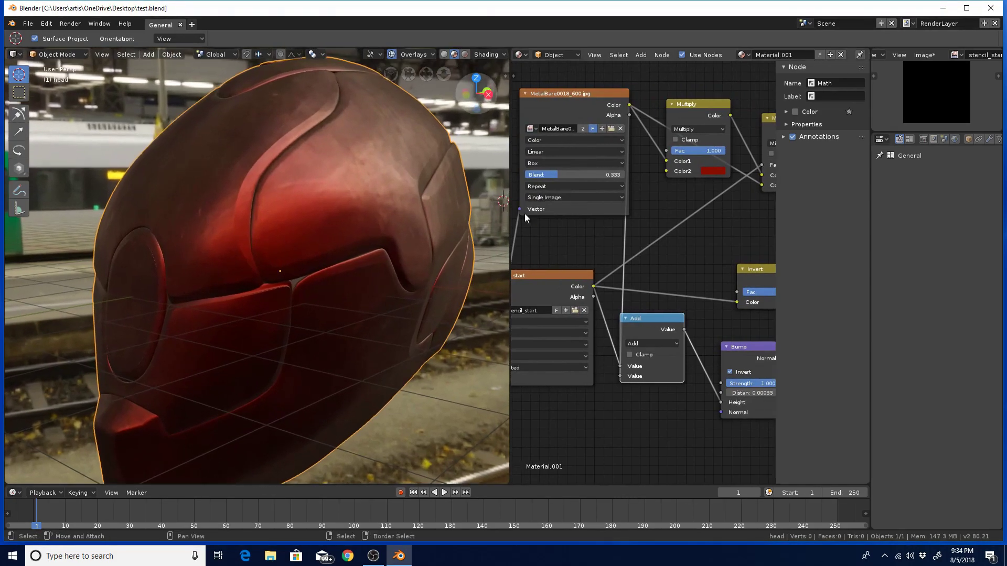
{"action": "scroll", "coordinate": [649, 233], "scroll_direction": "down", "scroll_amount": 2}
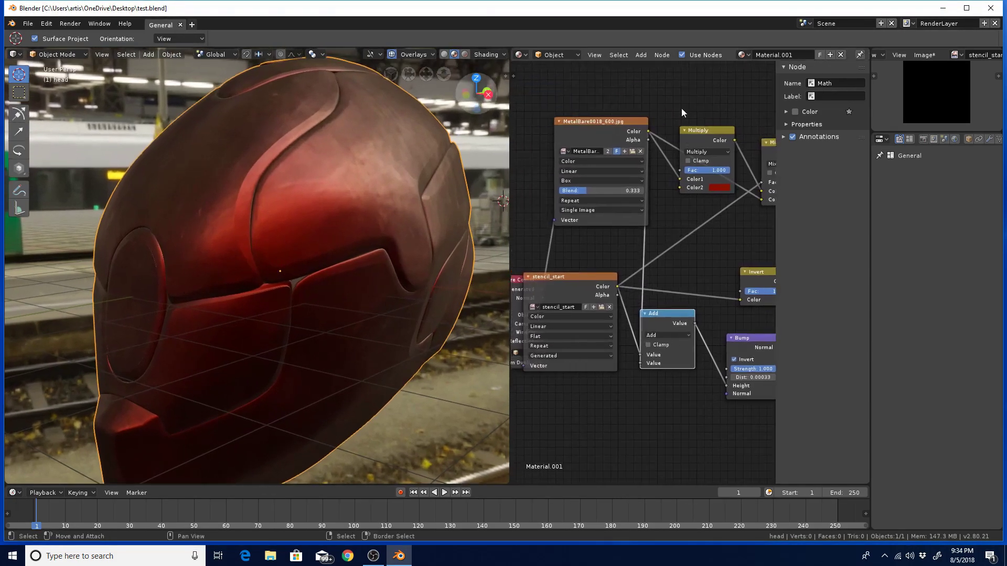
Step: Switch the head to Texture Paint mode with stencil_start as the active paint slot
{"action": "key", "text": "ctrl+Tab"}
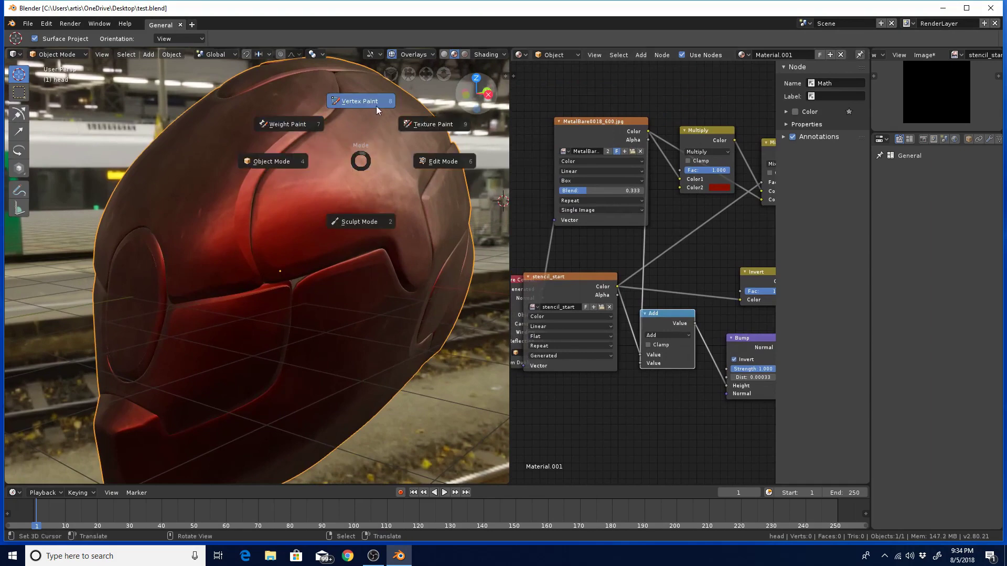
{"action": "left_click", "coordinate": [424, 125]}
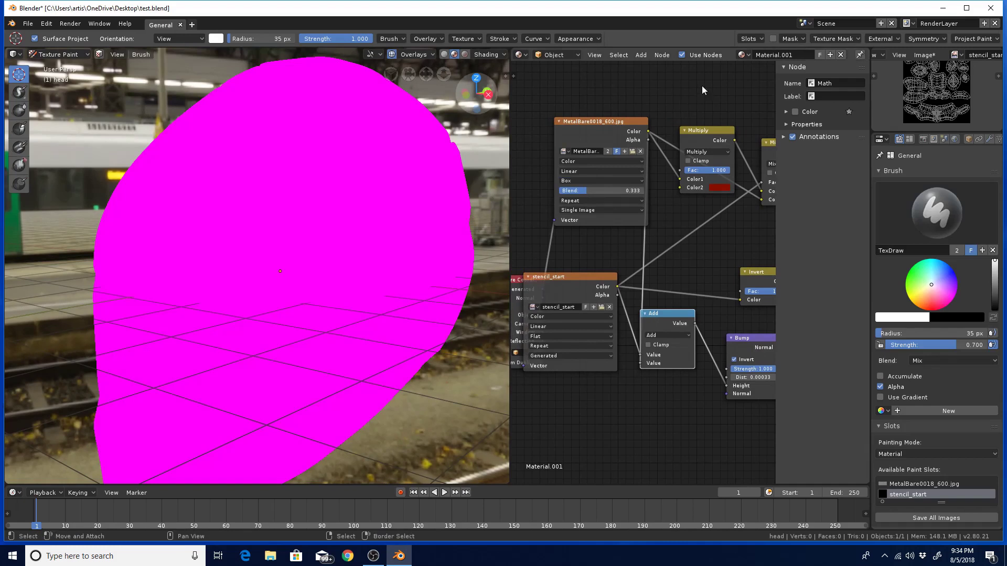
{"action": "left_click", "coordinate": [757, 39]}
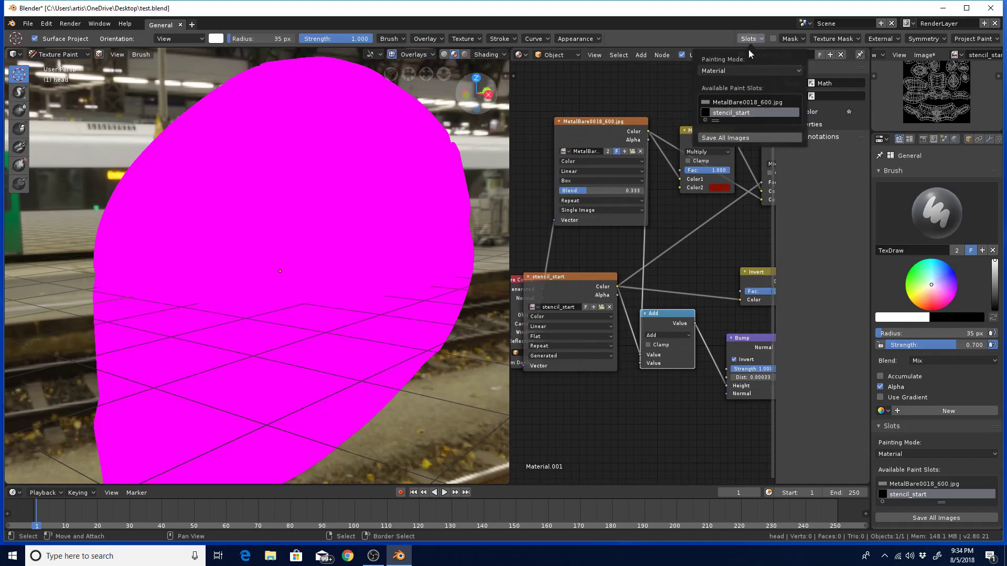
{"action": "left_click", "coordinate": [724, 112]}
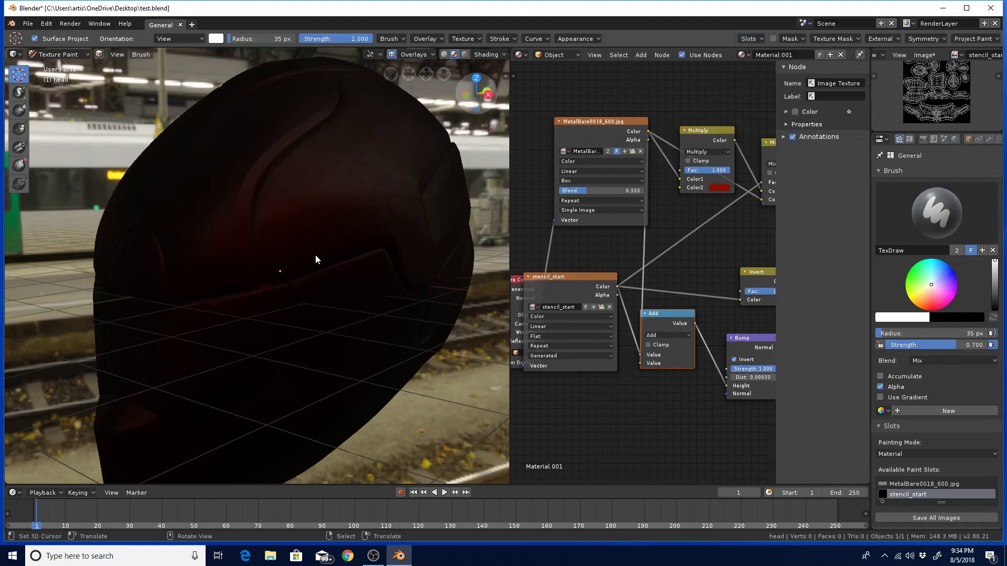
Step: Choose the Stencil-Scratch random brush for painting
{"action": "mouse_move", "coordinate": [316, 253]}
{"action": "middle_mouse_down"}
{"action": "mouse_move", "coordinate": [357, 241]}
{"action": "mouse_move", "coordinate": [320, 261]}
{"action": "middle_mouse_up"}
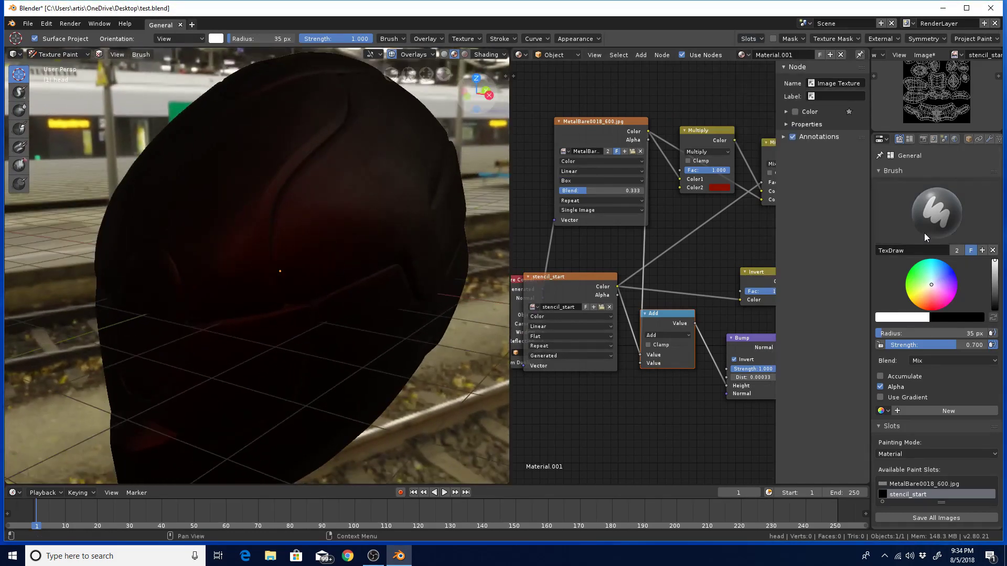
{"action": "left_click", "coordinate": [928, 216]}
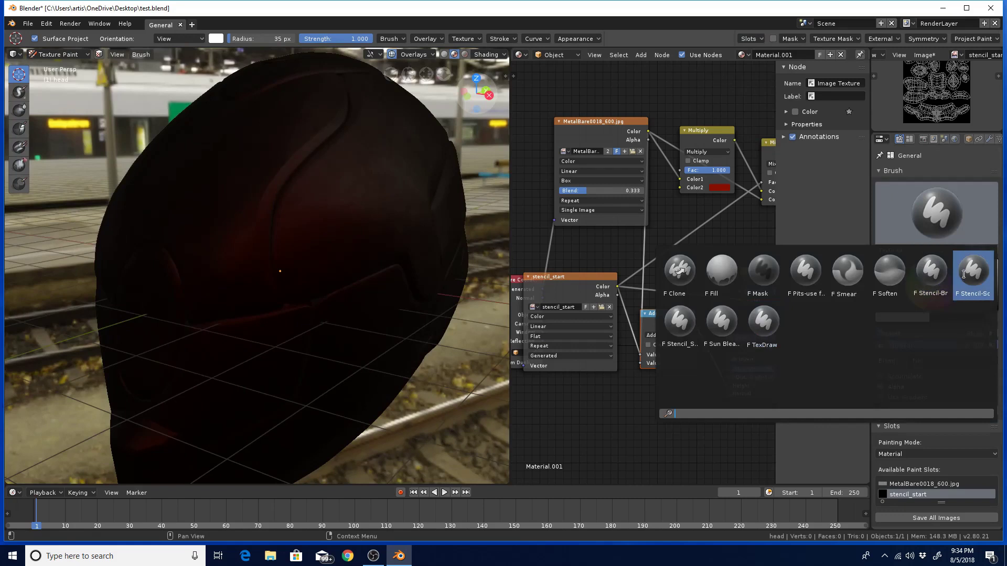
{"action": "left_click", "coordinate": [943, 272]}
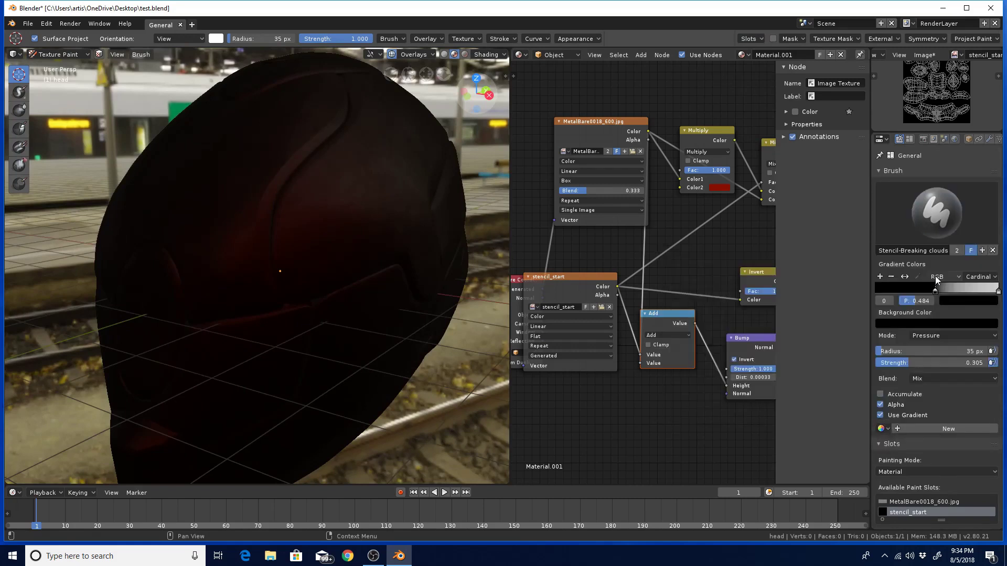
{"action": "left_click", "coordinate": [948, 213]}
{"action": "left_click", "coordinate": [978, 269]}
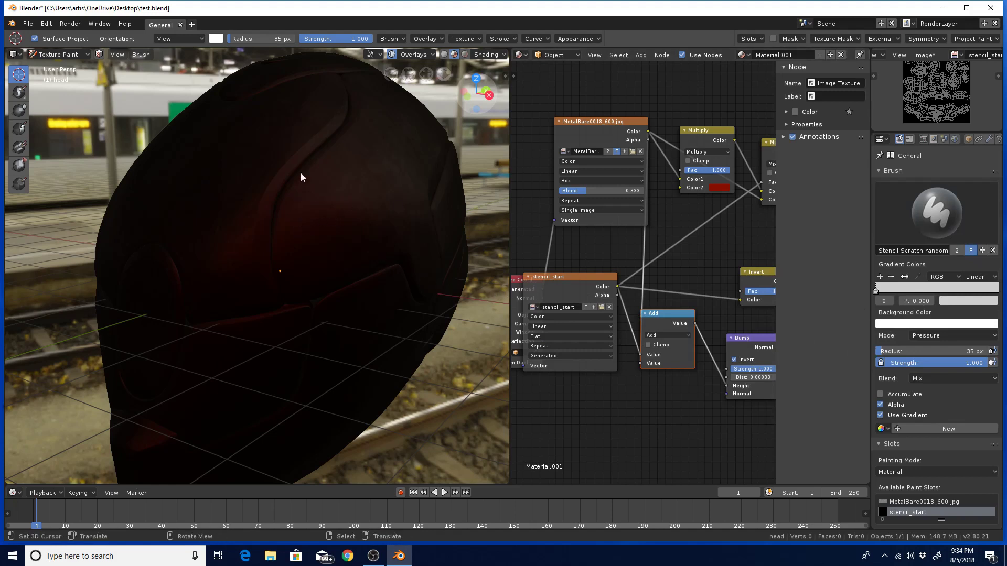
Step: Turn off the viewport overlays and set the brush radius to 36 px
{"action": "left_click", "coordinate": [392, 55]}
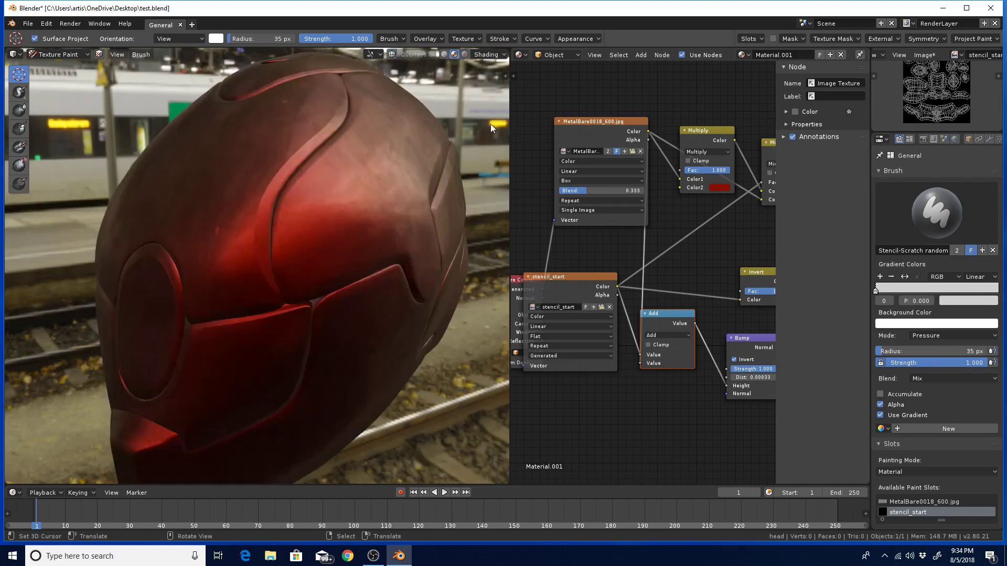
{"action": "key", "text": "f"}
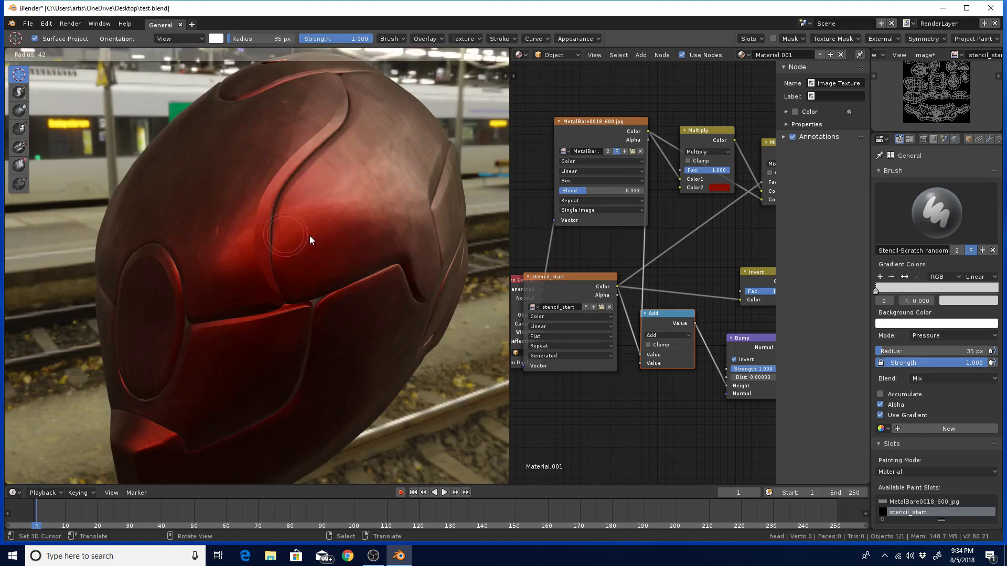
{"action": "left_click", "coordinate": [309, 236]}
Step: Try painting strokes along the curved seam on the side of the helmet and activate the Draw tool
{"action": "left_click_drag", "start_coordinate": [276, 184], "coordinate": [278, 240]}
{"action": "left_click_drag", "start_coordinate": [279, 201], "coordinate": [281, 235]}
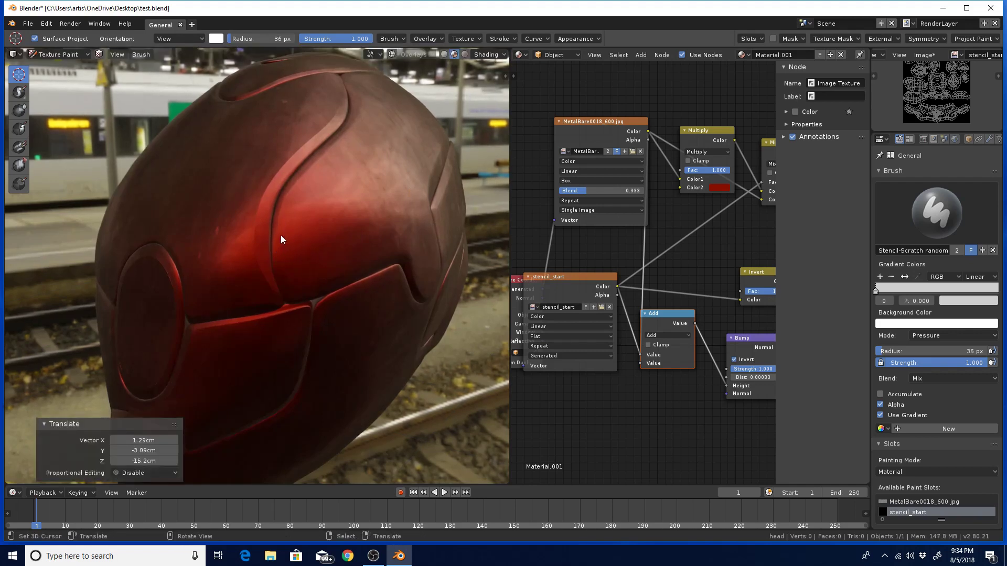
{"action": "left_click", "coordinate": [19, 93]}
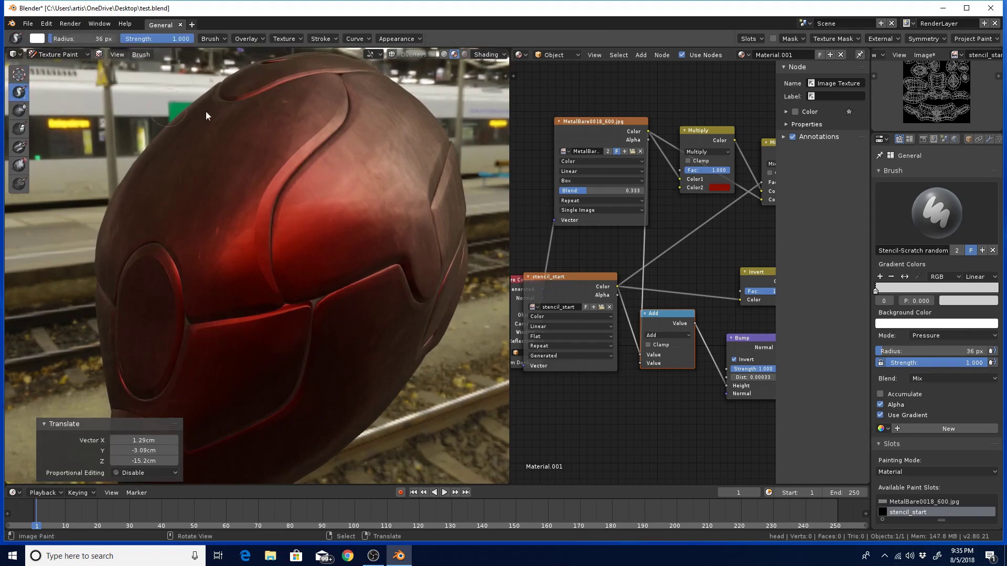
Step: Choose the Stencil-Scratch random brush and paint a patch of scratches beside the curved seam on the helmet's side
{"action": "left_click", "coordinate": [933, 222]}
{"action": "left_click", "coordinate": [973, 275]}
{"action": "left_click", "coordinate": [40, 42]}
{"action": "left_click", "coordinate": [40, 42]}
{"action": "left_click", "coordinate": [220, 38]}
{"action": "left_click_drag", "start_coordinate": [251, 234], "coordinate": [255, 249]}
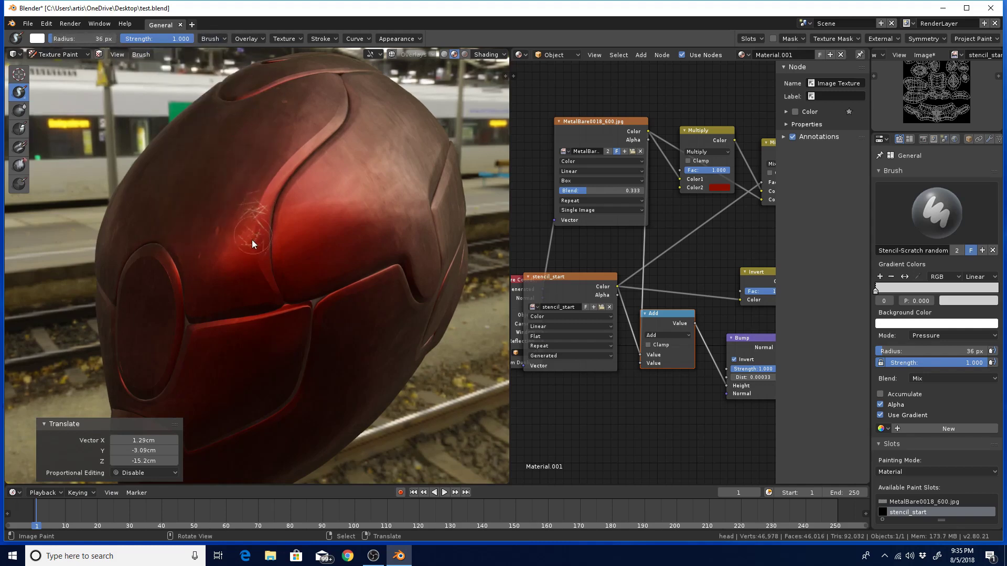
Step: Try black on the brush gradient's first colour stop and return it to light grey at position 0.004
{"action": "left_click", "coordinate": [955, 298]}
{"action": "left_click_drag", "start_coordinate": [988, 195], "coordinate": [988, 227]}
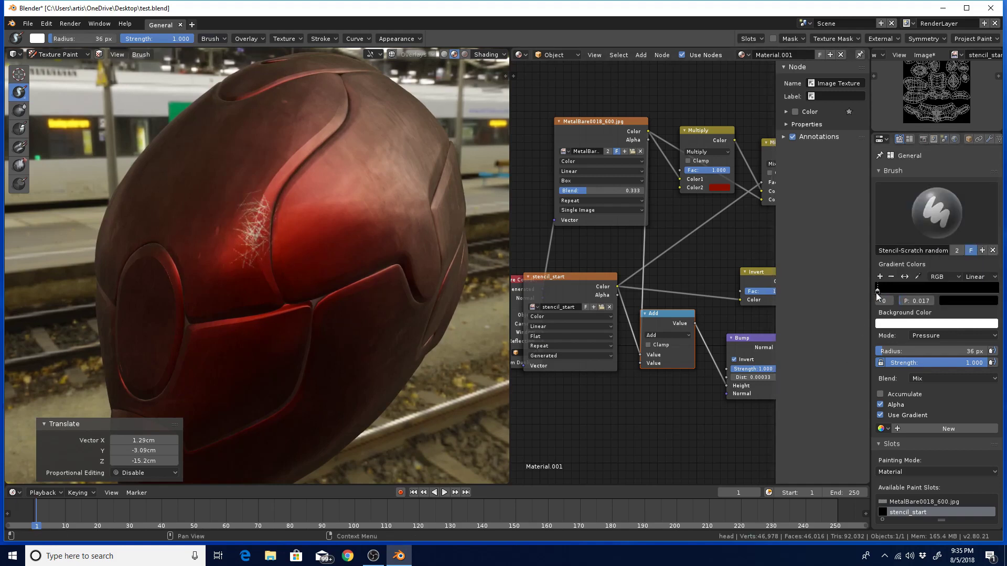
{"action": "left_click_drag", "start_coordinate": [911, 302], "coordinate": [899, 302]}
{"action": "left_click", "coordinate": [966, 300]}
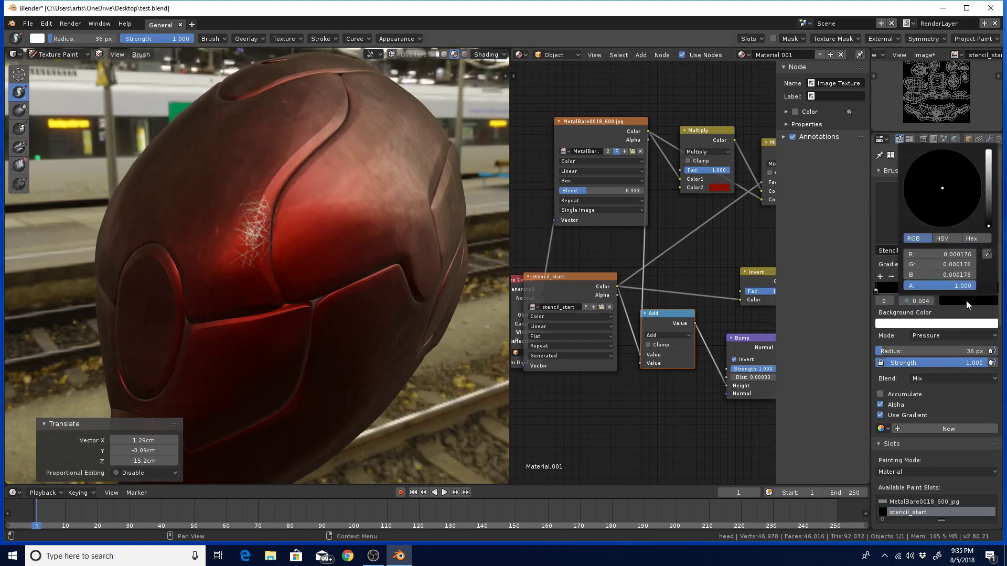
{"action": "left_click_drag", "start_coordinate": [988, 227], "coordinate": [999, 147]}
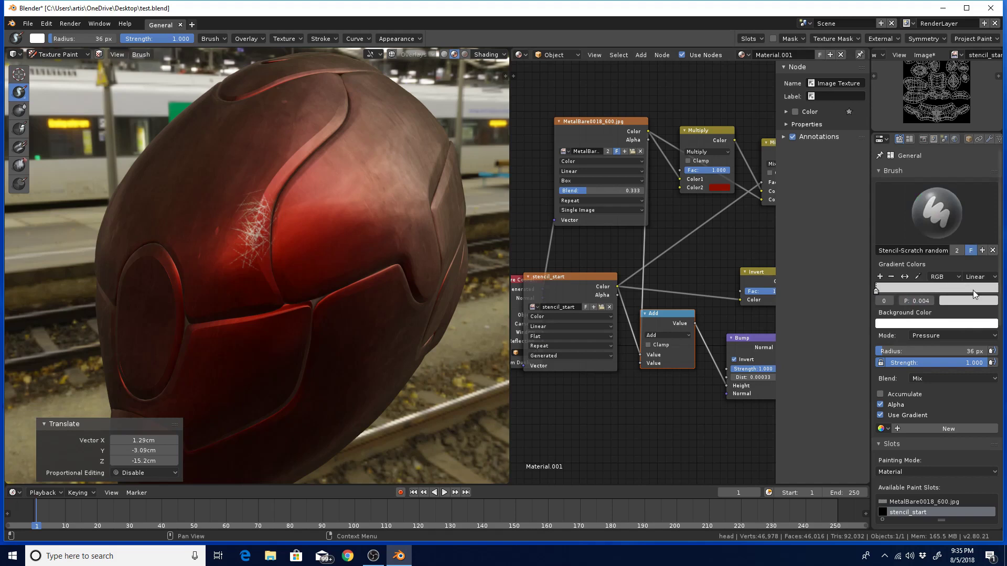
Step: Make the brush gradient's end stop black and move it to position 0.470
{"action": "left_click", "coordinate": [996, 293]}
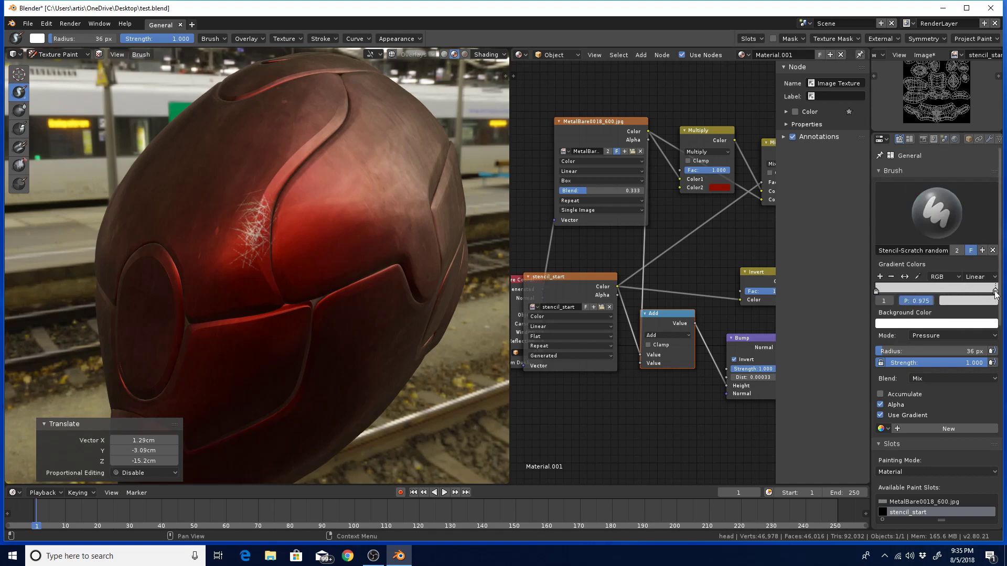
{"action": "left_click", "coordinate": [984, 300]}
{"action": "left_click_drag", "start_coordinate": [991, 189], "coordinate": [990, 226]}
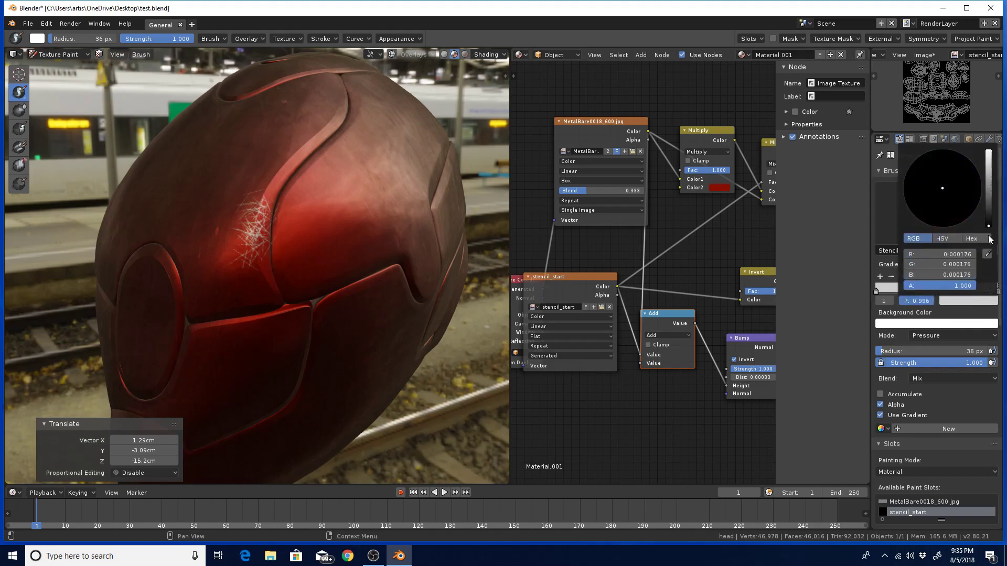
{"action": "left_click_drag", "start_coordinate": [997, 295], "coordinate": [931, 300]}
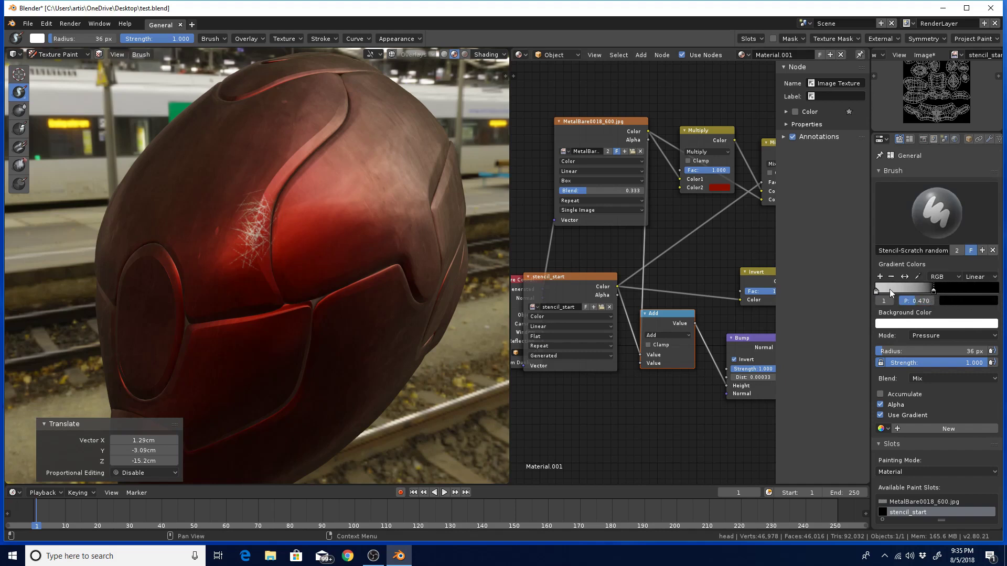
Step: Flip the brush gradient and paint scratches along both sides of the curved seam and above the oval ear panel
{"action": "left_click", "coordinate": [877, 291]}
{"action": "left_click", "coordinate": [905, 276]}
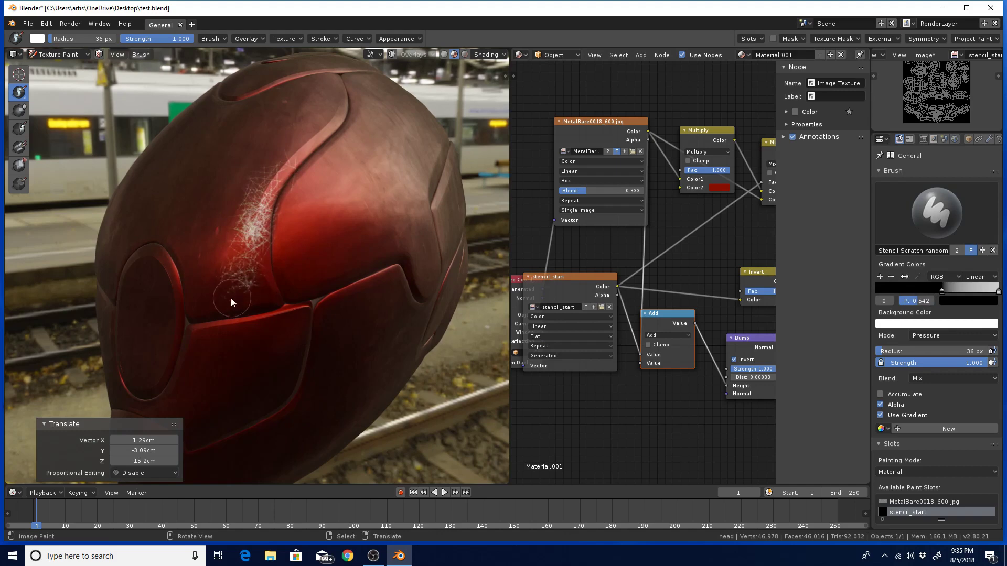
{"action": "mouse_move", "coordinate": [278, 244]}
{"action": "left_mouse_down"}
{"action": "mouse_move", "coordinate": [301, 191]}
{"action": "mouse_move", "coordinate": [302, 248]}
{"action": "left_mouse_up"}
{"action": "middle_click_drag", "start_coordinate": [336, 271], "coordinate": [291, 273]}
{"action": "scroll", "coordinate": [316, 276], "scroll_direction": "up", "scroll_amount": 2}
{"action": "scroll", "coordinate": [323, 240], "scroll_direction": "up", "scroll_amount": 3}
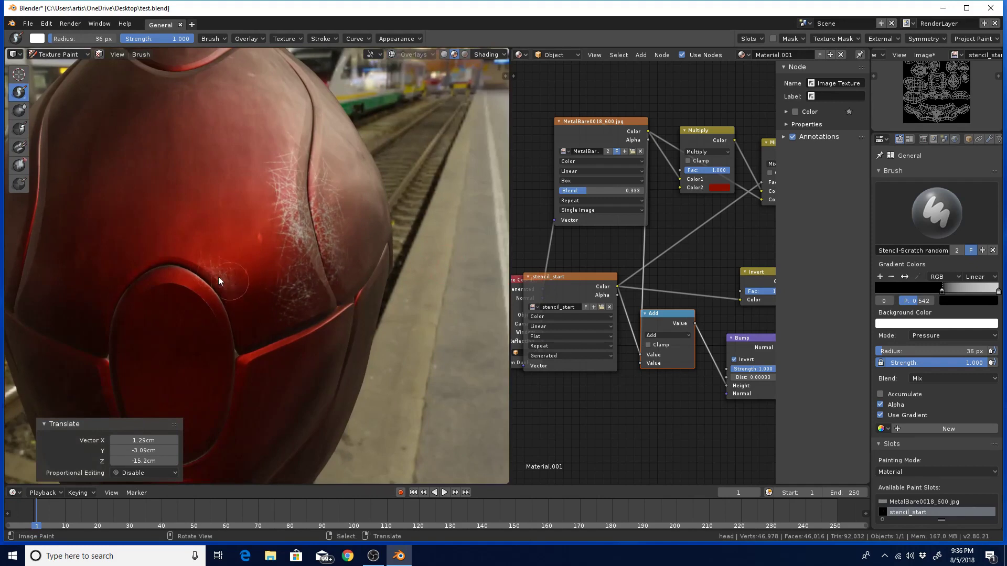
{"action": "left_click_drag", "start_coordinate": [218, 276], "coordinate": [213, 263]}
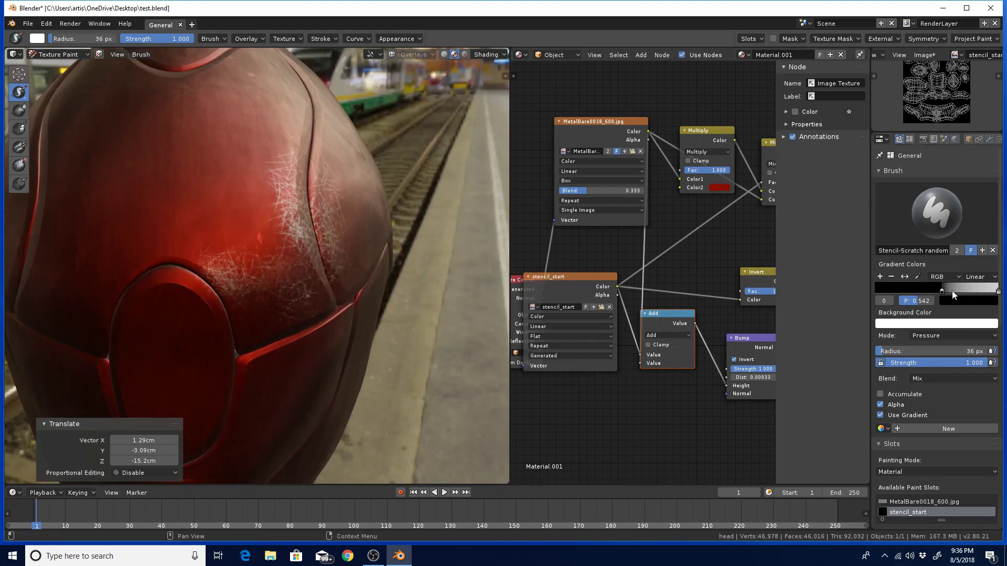
Step: Flip the brush gradient back so it runs from light grey to black
{"action": "left_click", "coordinate": [904, 276]}
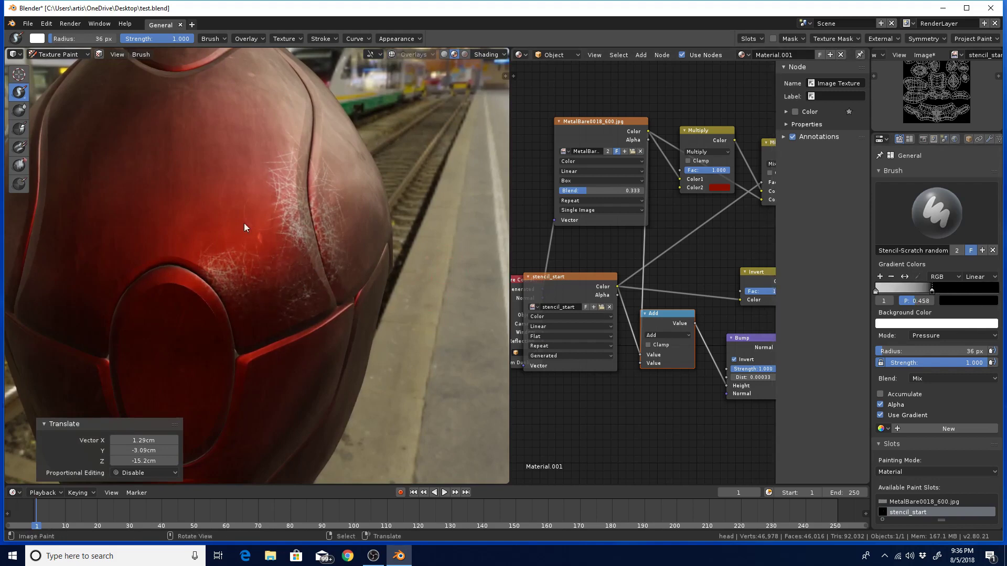
{"action": "middle_click_drag", "start_coordinate": [335, 207], "coordinate": [290, 242]}
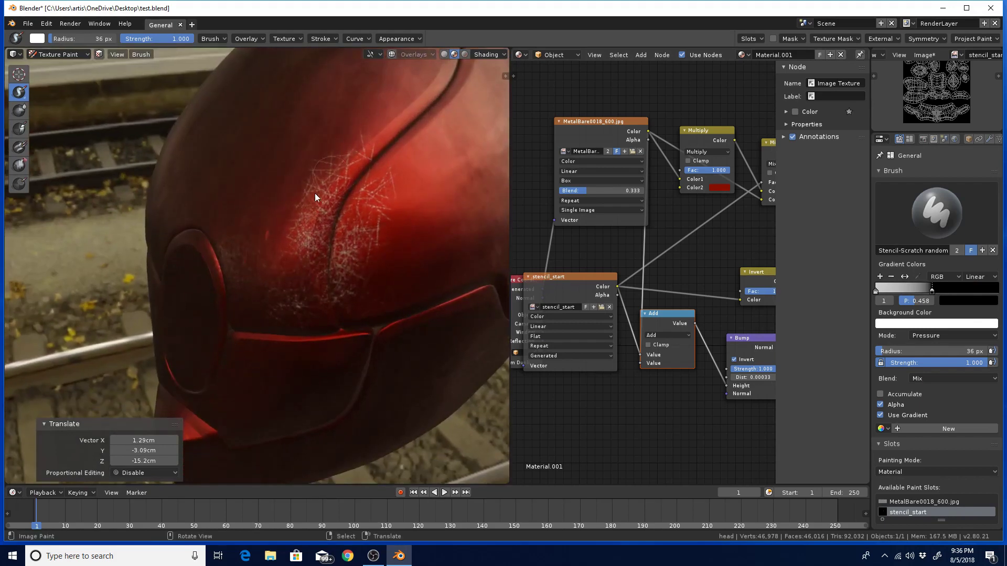
{"action": "mouse_move", "coordinate": [316, 197]}
{"action": "middle_mouse_down"}
{"action": "mouse_move", "coordinate": [411, 256]}
{"action": "mouse_move", "coordinate": [388, 298]}
{"action": "mouse_move", "coordinate": [393, 270]}
{"action": "mouse_move", "coordinate": [465, 243]}
{"action": "middle_mouse_up"}
Step: Choose the Stencil-Breaking clouds brush and paint a worn patch near the top corner of the large cheek panel
{"action": "left_click", "coordinate": [937, 213]}
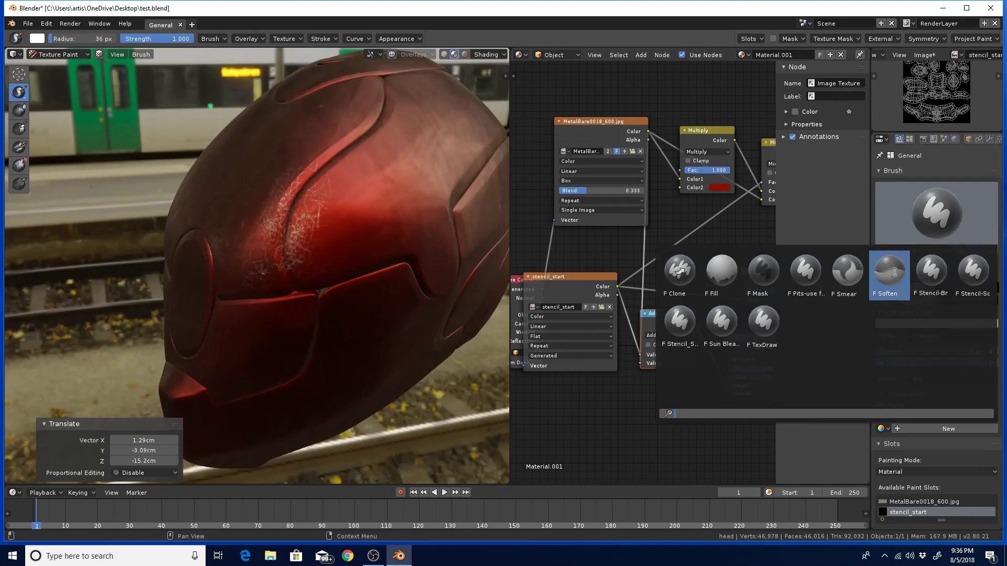
{"action": "left_click", "coordinate": [932, 273]}
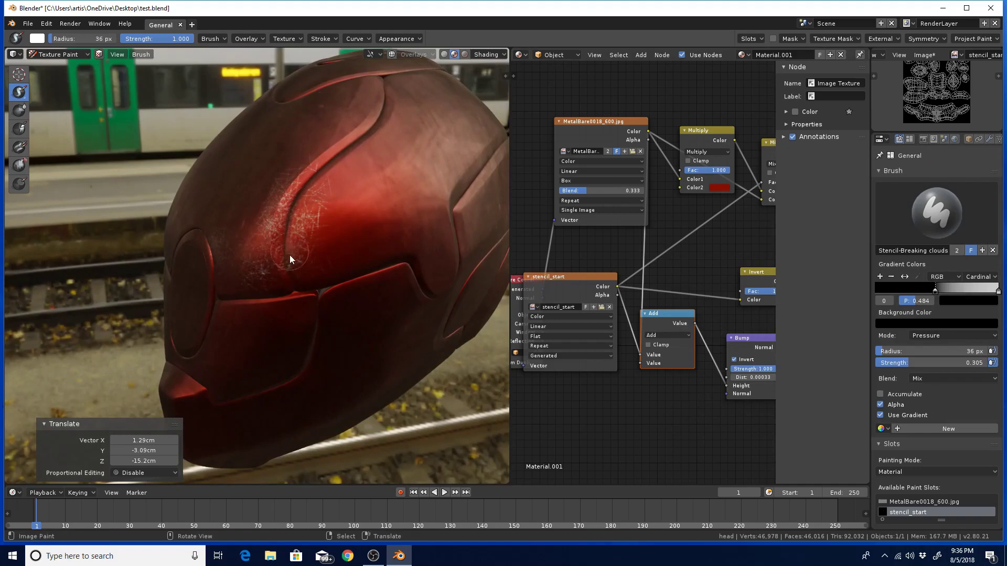
{"action": "middle_click_drag", "start_coordinate": [319, 276], "coordinate": [381, 225]}
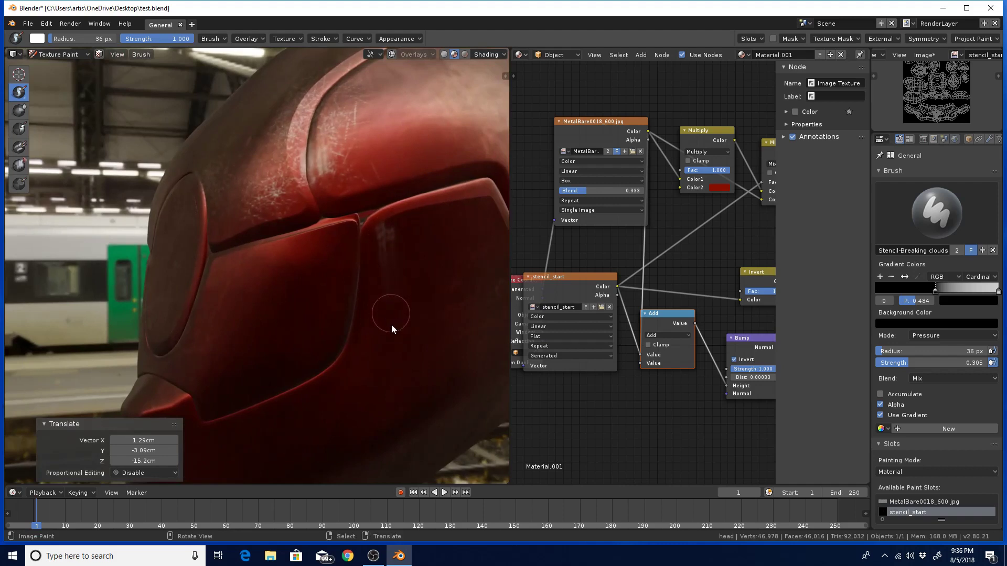
{"action": "middle_click_drag", "start_coordinate": [389, 285], "coordinate": [403, 225]}
{"action": "left_click", "coordinate": [403, 225]}
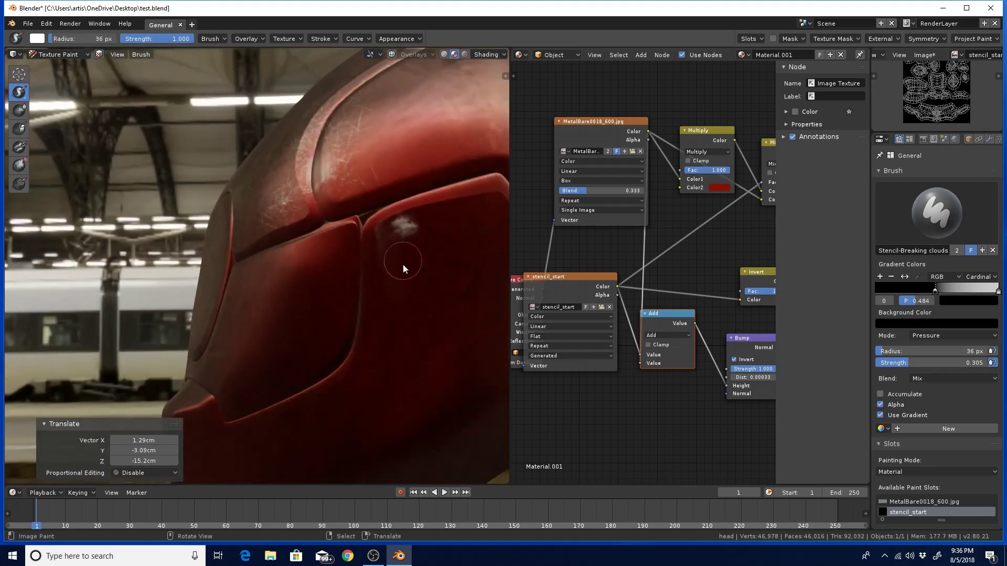
Step: Set the brush radius to 17 px and paint cloud wear along the upper edge of the cheek panel
{"action": "mouse_move", "coordinate": [403, 287]}
{"action": "middle_mouse_down"}
{"action": "mouse_move", "coordinate": [405, 229]}
{"action": "mouse_move", "coordinate": [444, 226]}
{"action": "mouse_move", "coordinate": [423, 210]}
{"action": "mouse_move", "coordinate": [384, 249]}
{"action": "middle_mouse_up"}
{"action": "key", "text": "f"}
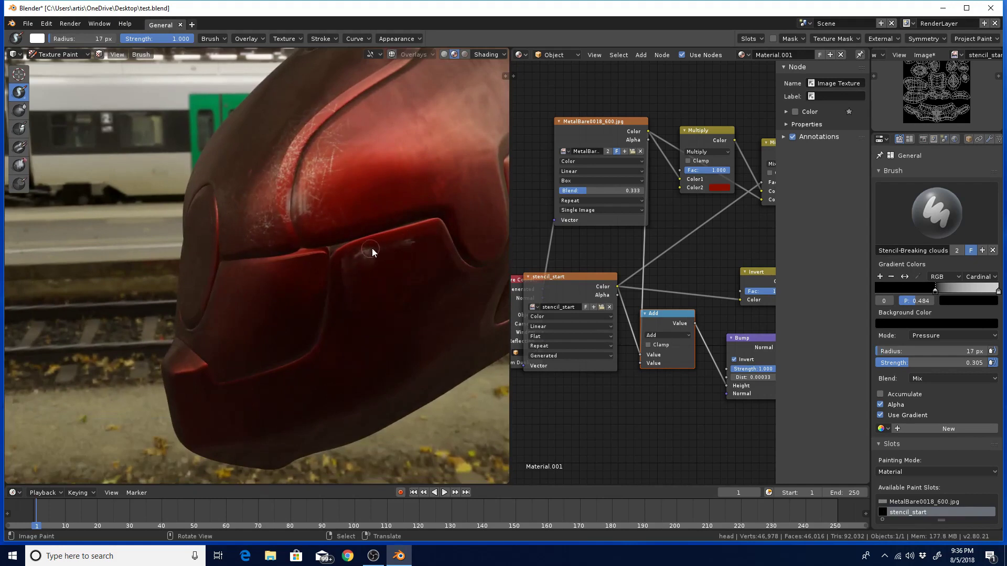
{"action": "left_click_drag", "start_coordinate": [411, 242], "coordinate": [399, 245]}
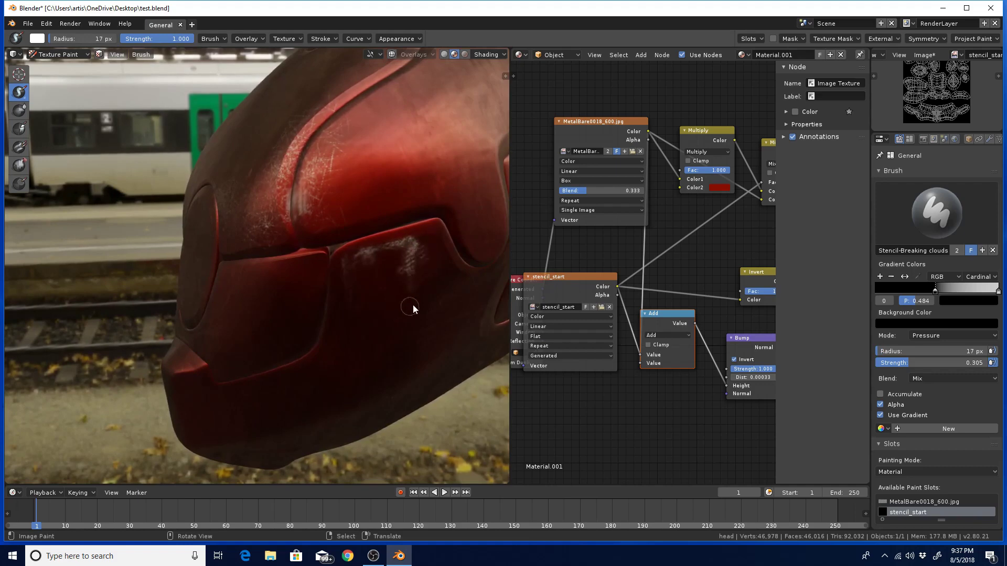
Step: Compare the painted stencil with the shaded material by showing and hiding the viewport overlays
{"action": "key", "text": "super"}
{"action": "key", "text": "super"}
{"action": "mouse_move", "coordinate": [442, 220]}
{"action": "middle_mouse_down"}
{"action": "mouse_move", "coordinate": [439, 280]}
{"action": "mouse_move", "coordinate": [452, 266]}
{"action": "mouse_move", "coordinate": [417, 241]}
{"action": "mouse_move", "coordinate": [435, 250]}
{"action": "mouse_move", "coordinate": [395, 238]}
{"action": "middle_mouse_up"}
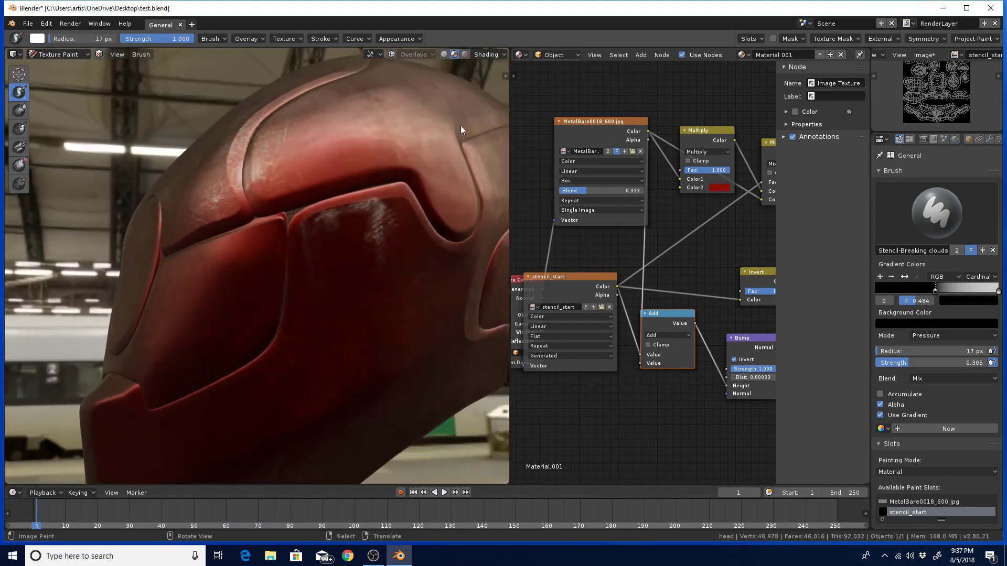
{"action": "left_click", "coordinate": [392, 55]}
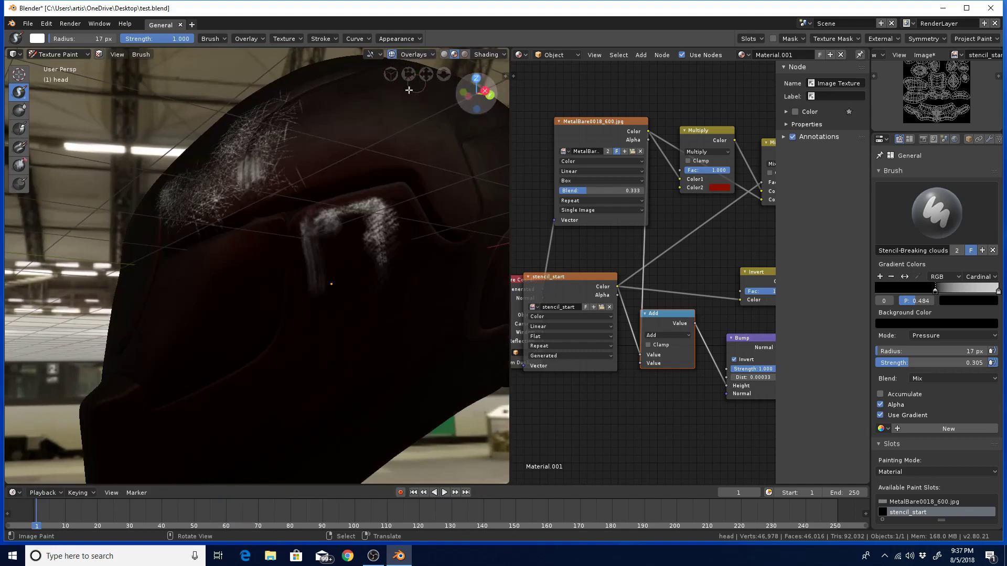
{"action": "left_click", "coordinate": [391, 55]}
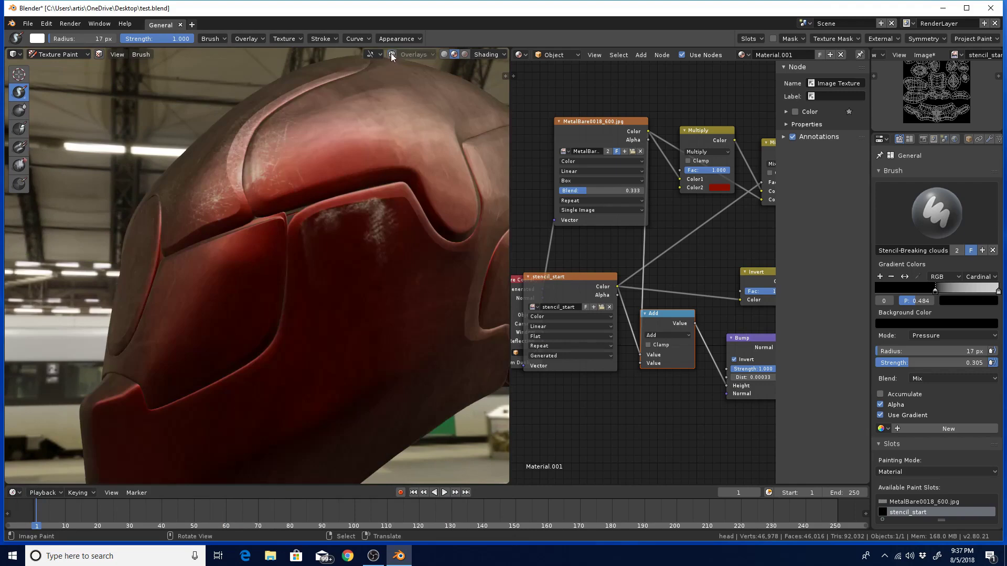
{"action": "left_click", "coordinate": [392, 53]}
{"action": "left_click", "coordinate": [391, 55]}
Step: Paint cloud wear along the edge just above the cheek panel and choose the Stencil_Scraping brush
{"action": "middle_click_drag", "start_coordinate": [395, 232], "coordinate": [417, 258]}
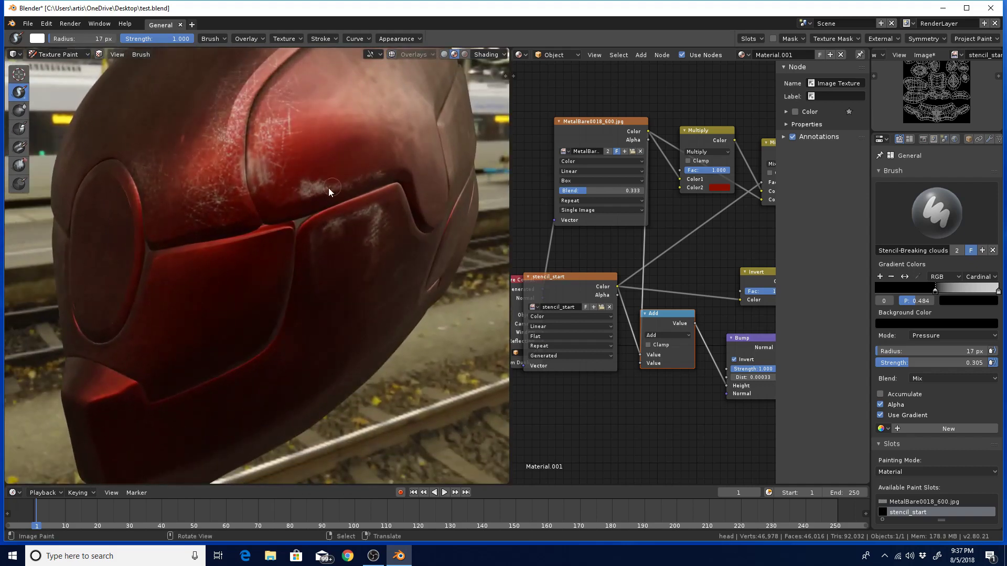
{"action": "middle_click_drag", "start_coordinate": [373, 175], "coordinate": [401, 202]}
{"action": "left_click", "coordinate": [934, 223]}
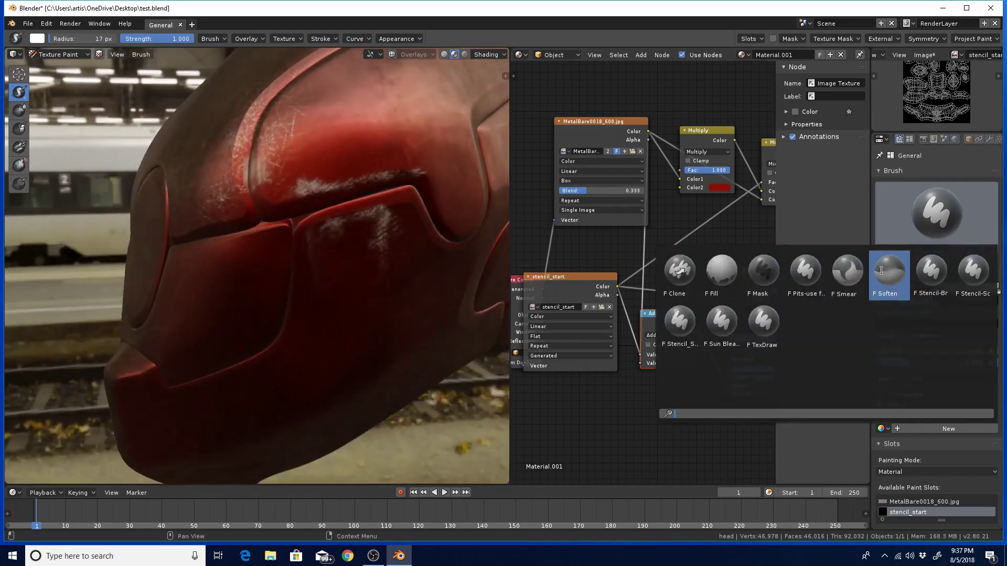
{"action": "left_click", "coordinate": [679, 322]}
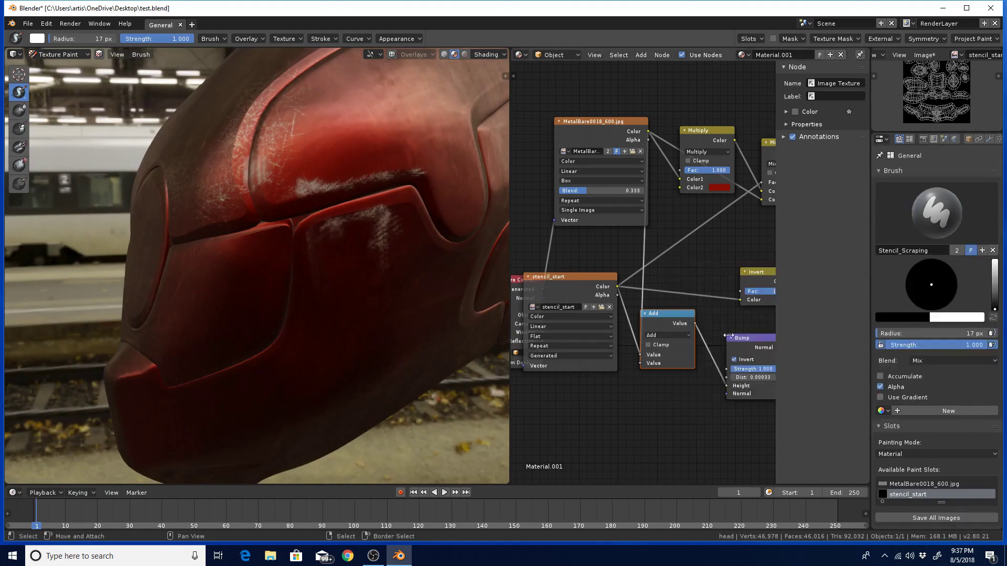
Step: Swap the brush colour to white and paint scraping along the cheek panel's upper edge
{"action": "middle_click_drag", "start_coordinate": [405, 263], "coordinate": [303, 198]}
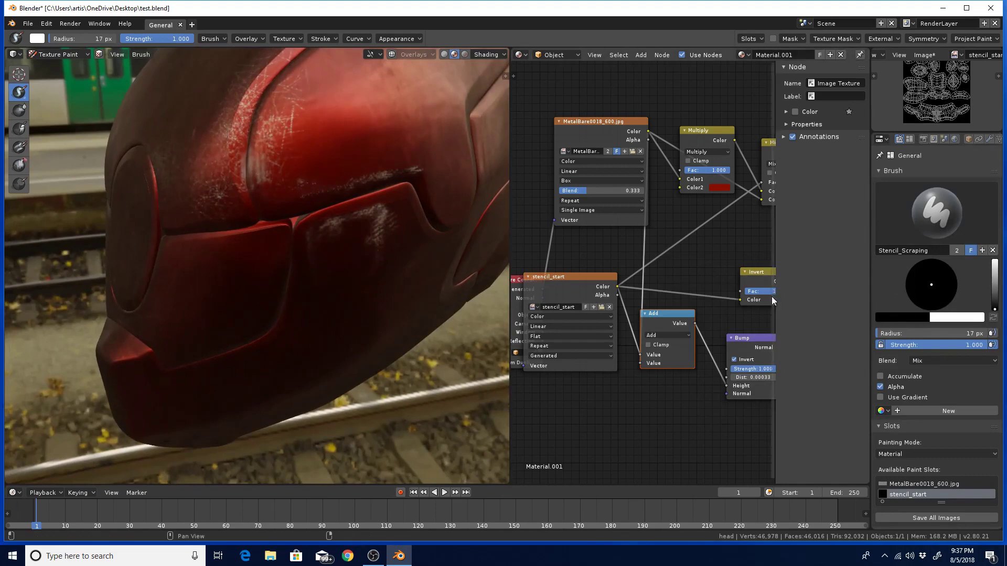
{"action": "middle_click_drag", "start_coordinate": [410, 200], "coordinate": [420, 216]}
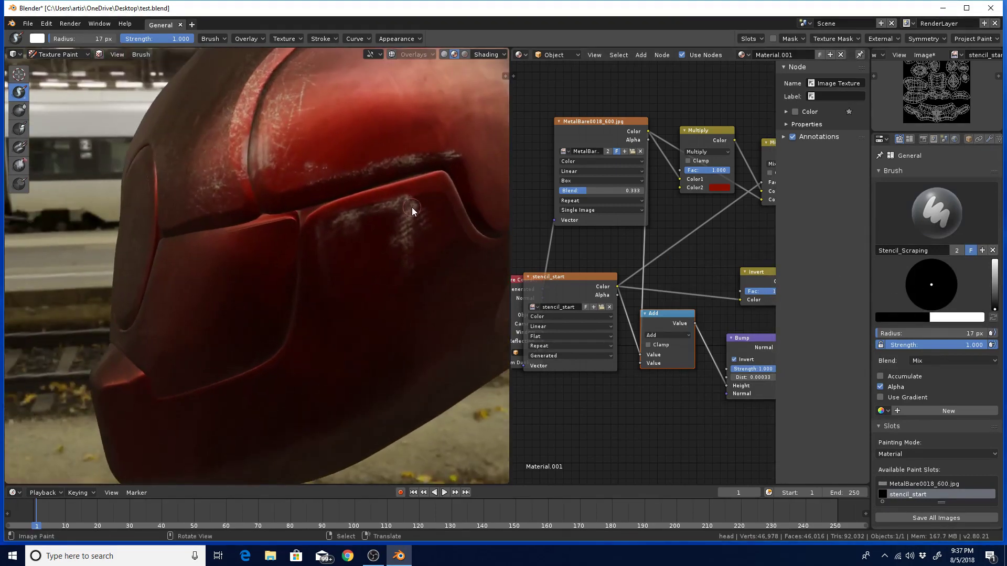
{"action": "key", "text": "x"}
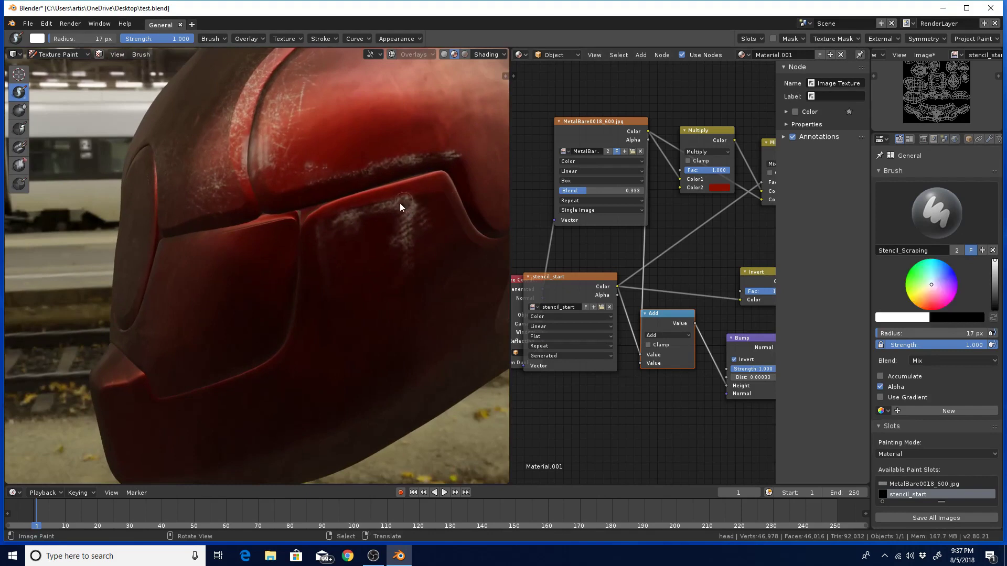
{"action": "mouse_move", "coordinate": [408, 201]}
{"action": "left_mouse_down"}
{"action": "mouse_move", "coordinate": [371, 210]}
{"action": "mouse_move", "coordinate": [426, 197]}
{"action": "left_mouse_up"}
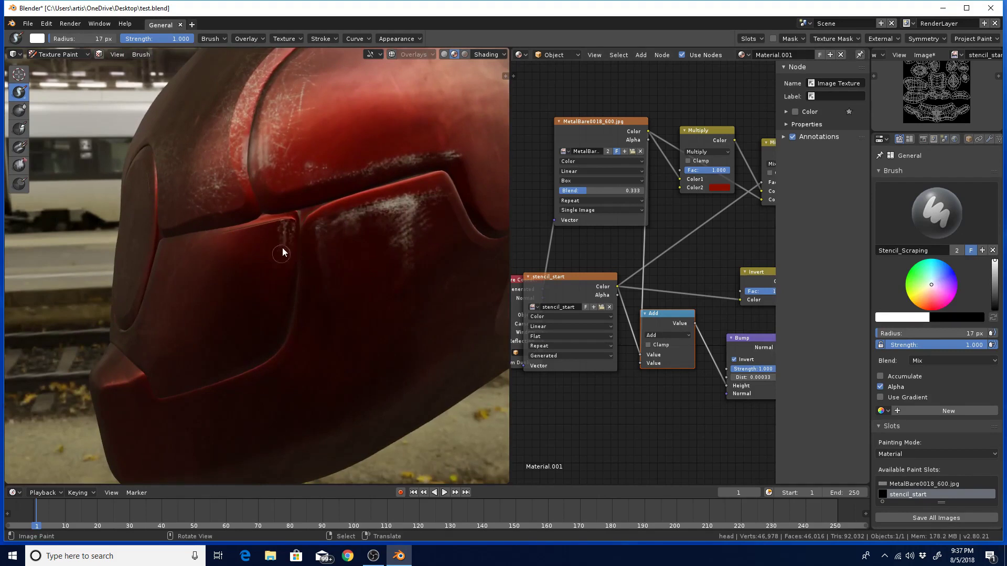
Step: Paint white scraping on the upper corner of the panel beside the cheek panel and thin it with black strokes
{"action": "mouse_move", "coordinate": [238, 236]}
{"action": "left_mouse_down"}
{"action": "mouse_move", "coordinate": [284, 226]}
{"action": "mouse_move", "coordinate": [286, 239]}
{"action": "left_mouse_up"}
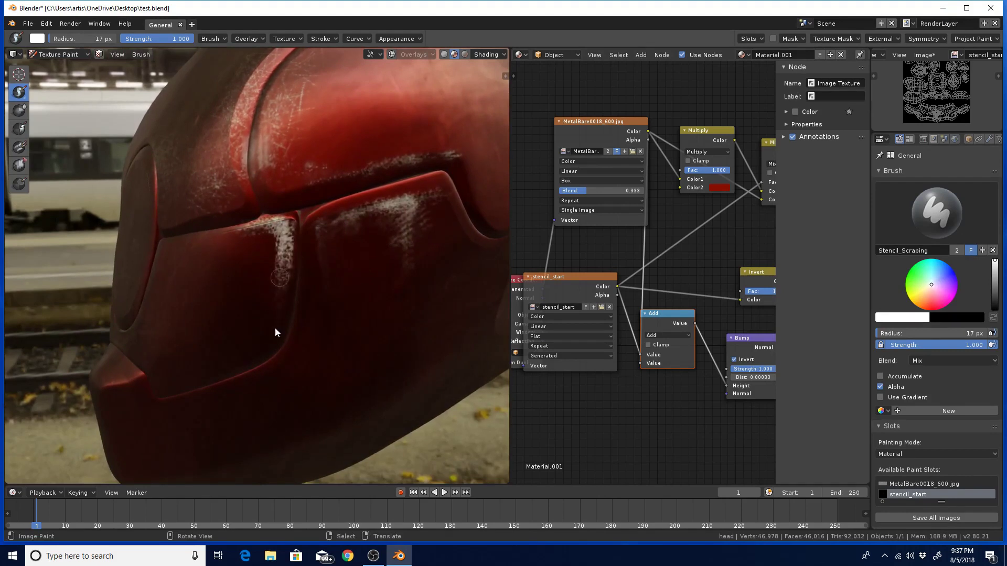
{"action": "key", "text": "x"}
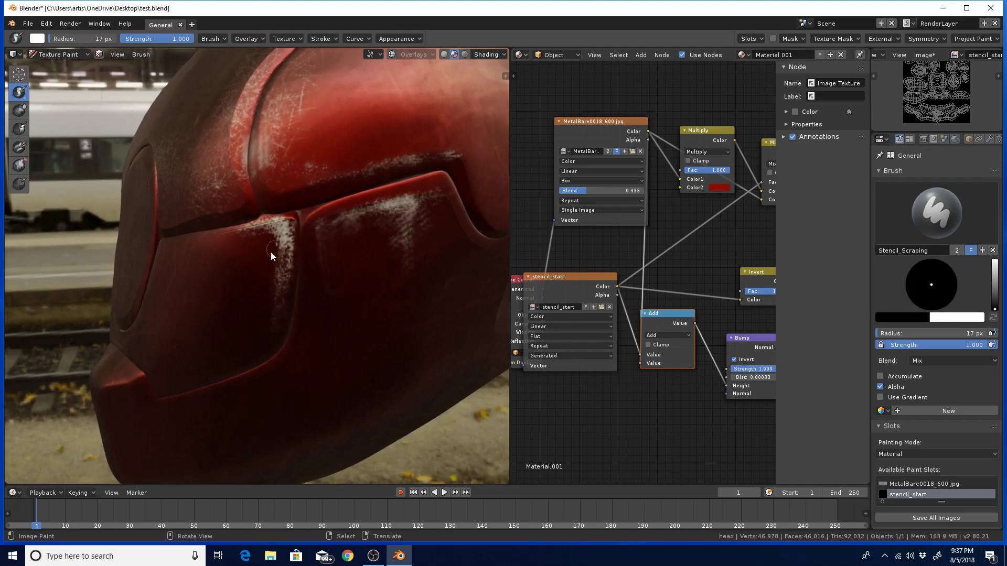
{"action": "left_click_drag", "start_coordinate": [271, 256], "coordinate": [277, 239]}
Step: Break up the scratches around the curved seam with black Stencil_Scraping strokes
{"action": "middle_click_drag", "start_coordinate": [331, 225], "coordinate": [360, 215]}
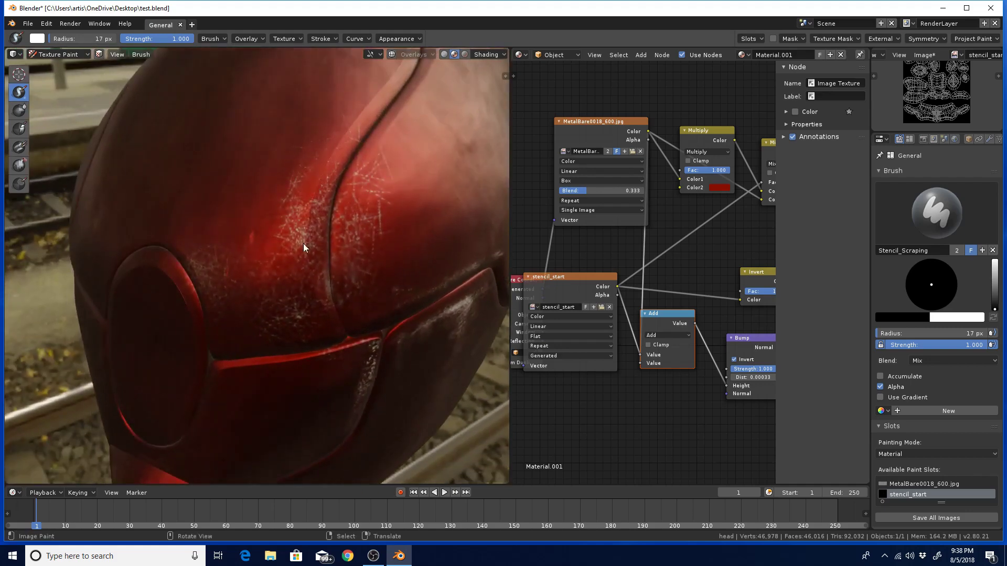
{"action": "left_click_drag", "start_coordinate": [303, 244], "coordinate": [308, 243]}
{"action": "middle_click_drag", "start_coordinate": [369, 231], "coordinate": [354, 198]}
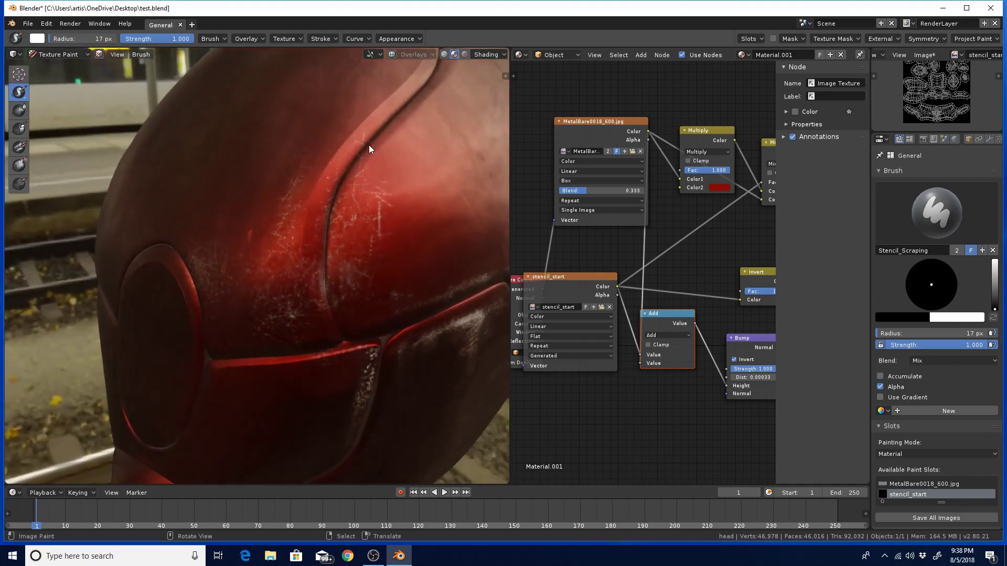
{"action": "middle_click_drag", "start_coordinate": [369, 144], "coordinate": [309, 237]}
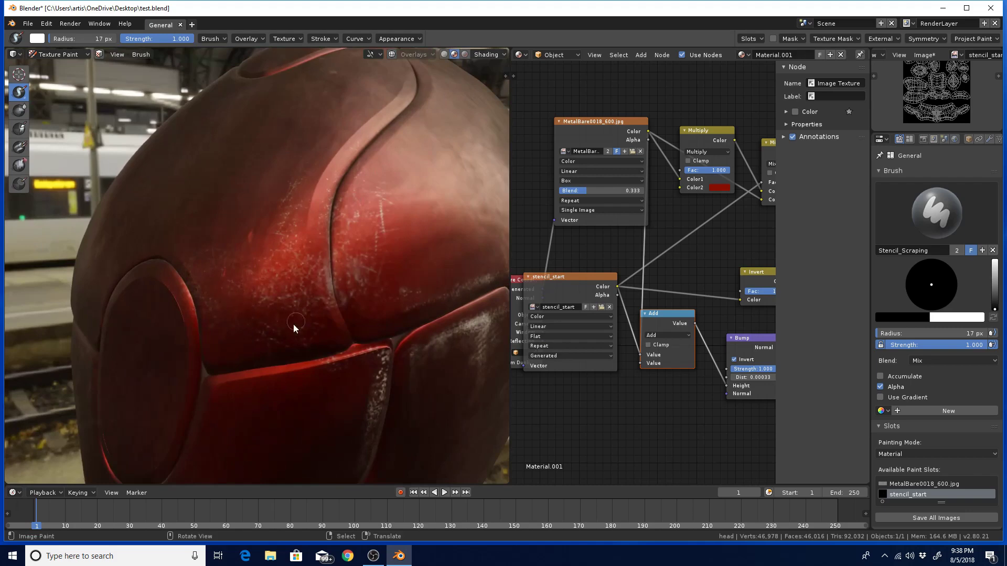
Step: Frame the whole helmet in the camera view with Lock Camera to View, and turn that lock off
{"action": "mouse_move", "coordinate": [370, 326]}
{"action": "middle_mouse_down"}
{"action": "mouse_move", "coordinate": [376, 335]}
{"action": "mouse_move", "coordinate": [357, 324]}
{"action": "mouse_move", "coordinate": [375, 338]}
{"action": "mouse_move", "coordinate": [395, 307]}
{"action": "mouse_move", "coordinate": [407, 320]}
{"action": "mouse_move", "coordinate": [407, 303]}
{"action": "mouse_move", "coordinate": [359, 298]}
{"action": "mouse_move", "coordinate": [400, 281]}
{"action": "mouse_move", "coordinate": [344, 346]}
{"action": "mouse_move", "coordinate": [373, 326]}
{"action": "mouse_move", "coordinate": [313, 328]}
{"action": "mouse_move", "coordinate": [401, 313]}
{"action": "mouse_move", "coordinate": [254, 314]}
{"action": "mouse_move", "coordinate": [266, 295]}
{"action": "middle_mouse_up"}
{"action": "middle_click_drag", "start_coordinate": [350, 294], "coordinate": [374, 247]}
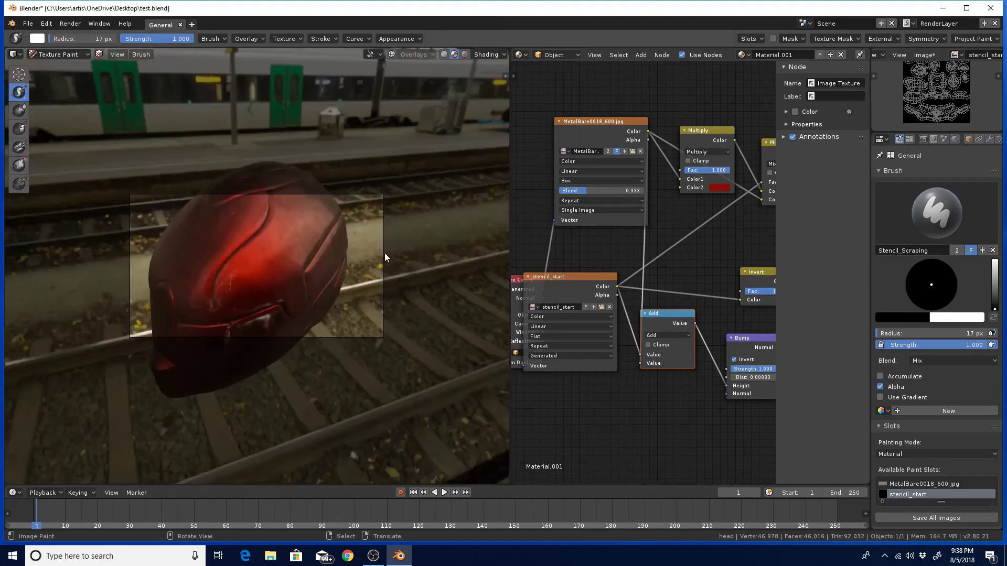
{"action": "key", "text": "n"}
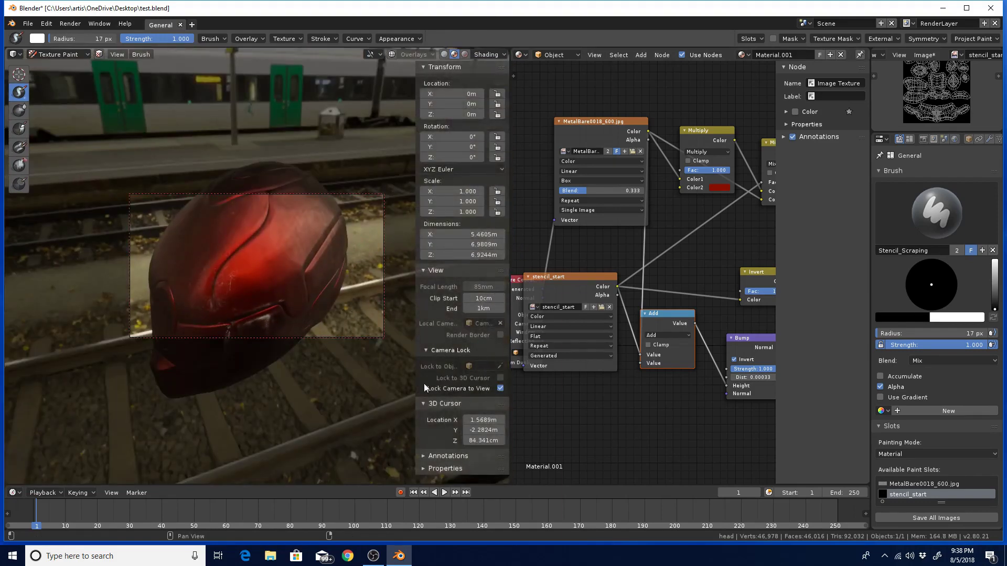
{"action": "key", "text": "super"}
{"action": "key", "text": "super"}
{"action": "middle_click_drag", "start_coordinate": [336, 340], "coordinate": [295, 278]}
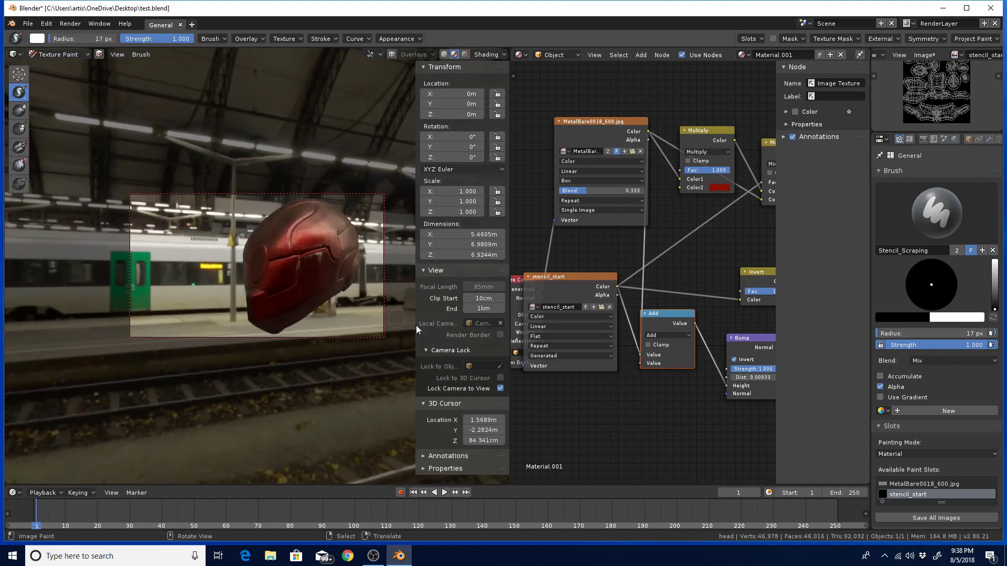
{"action": "left_click", "coordinate": [500, 388]}
Step: Render the helmet from the camera and close the render result window
{"action": "scroll", "coordinate": [358, 351], "scroll_direction": "up", "scroll_amount": 4}
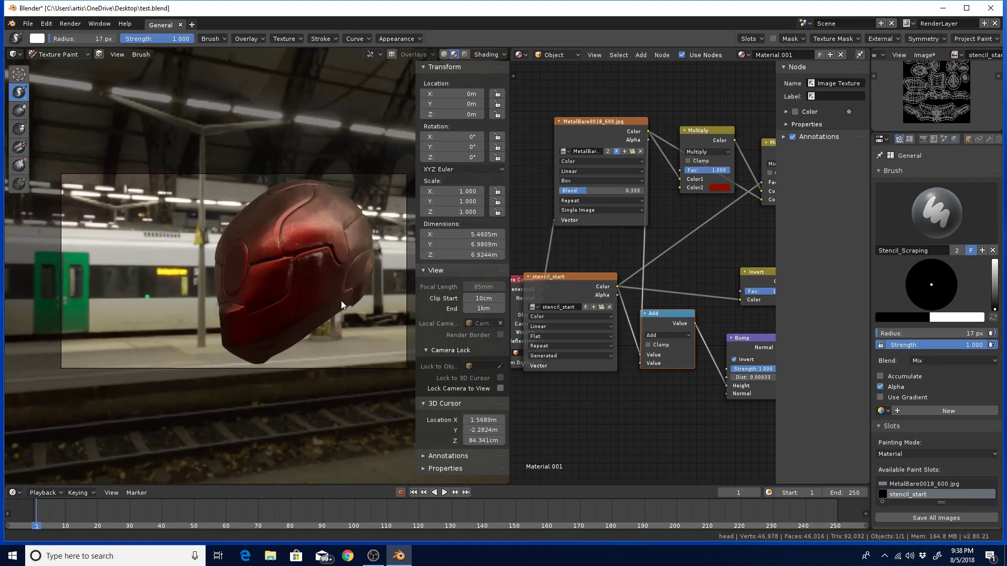
{"action": "scroll", "coordinate": [342, 299], "scroll_direction": "up", "scroll_amount": 1}
{"action": "key", "text": "F12"}
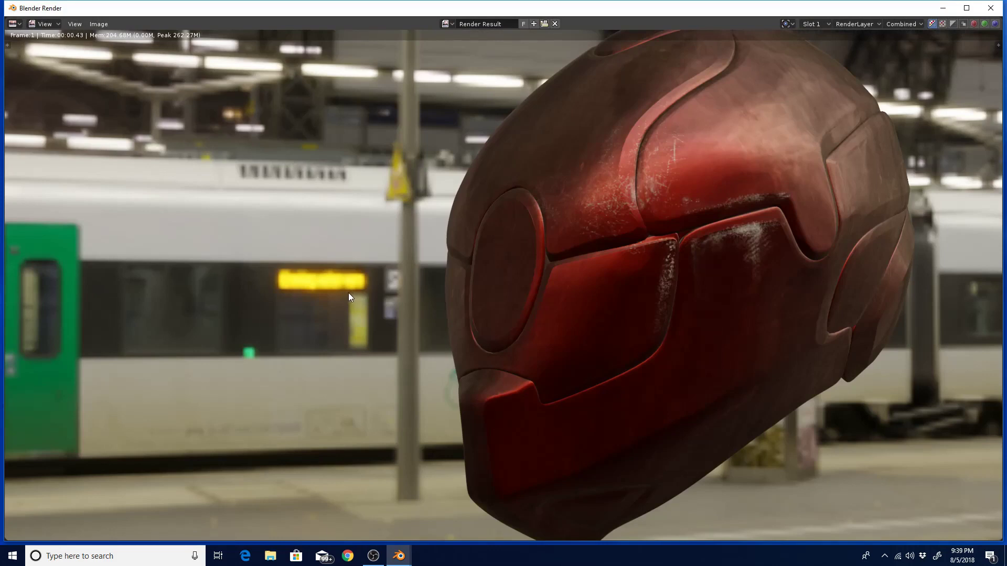
{"action": "key", "text": "Escape"}
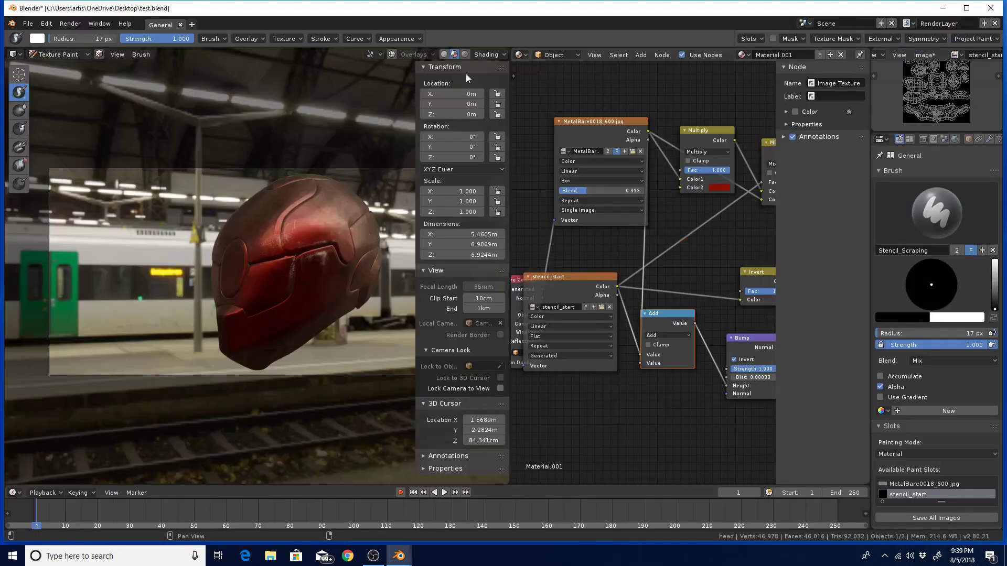
{"action": "left_click", "coordinate": [400, 558]}
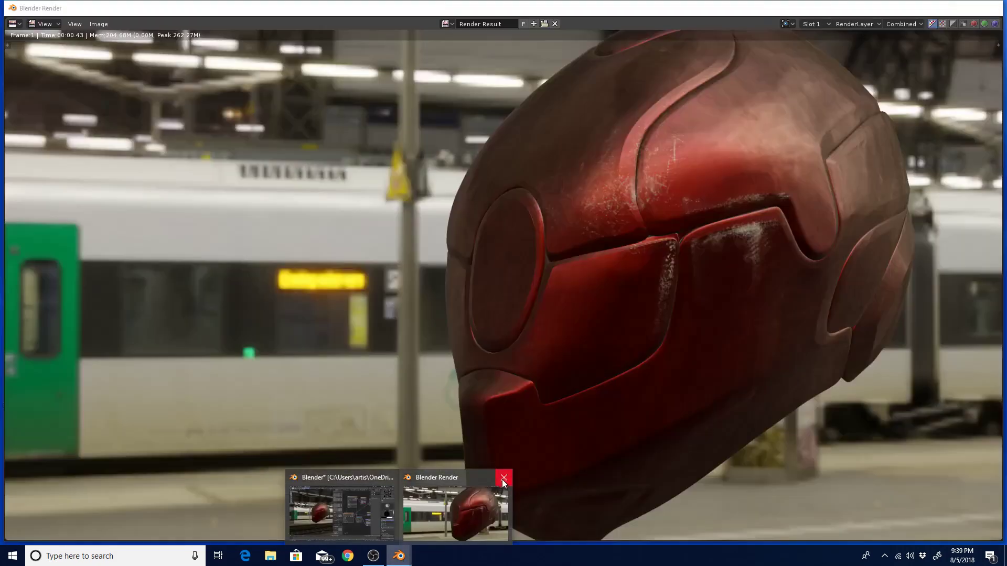
{"action": "left_click", "coordinate": [503, 478]}
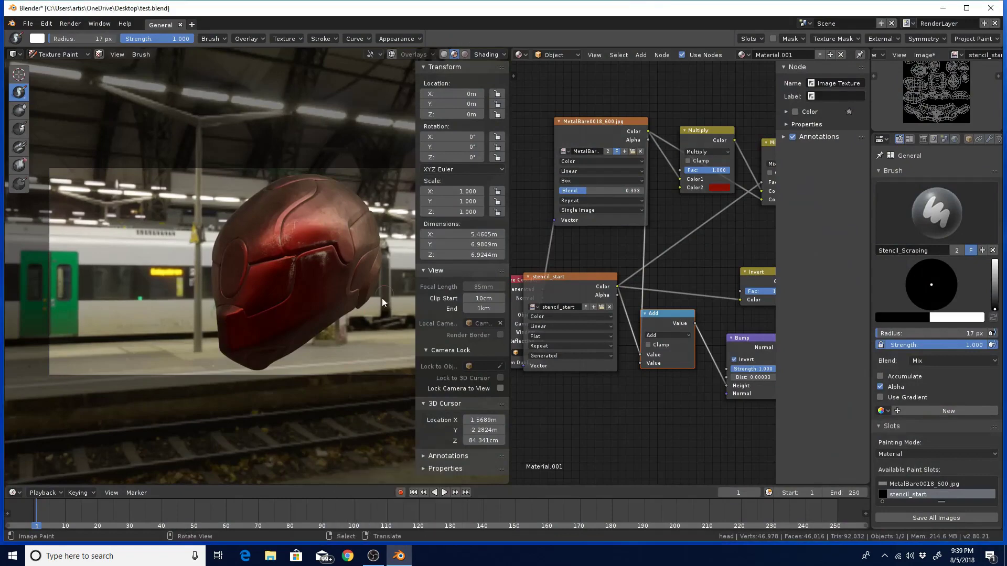
Step: Inspect the painted scratches around the cheek panel up close and hide the 3D viewport's sidebar
{"action": "scroll", "coordinate": [343, 299], "scroll_direction": "up", "scroll_amount": 6}
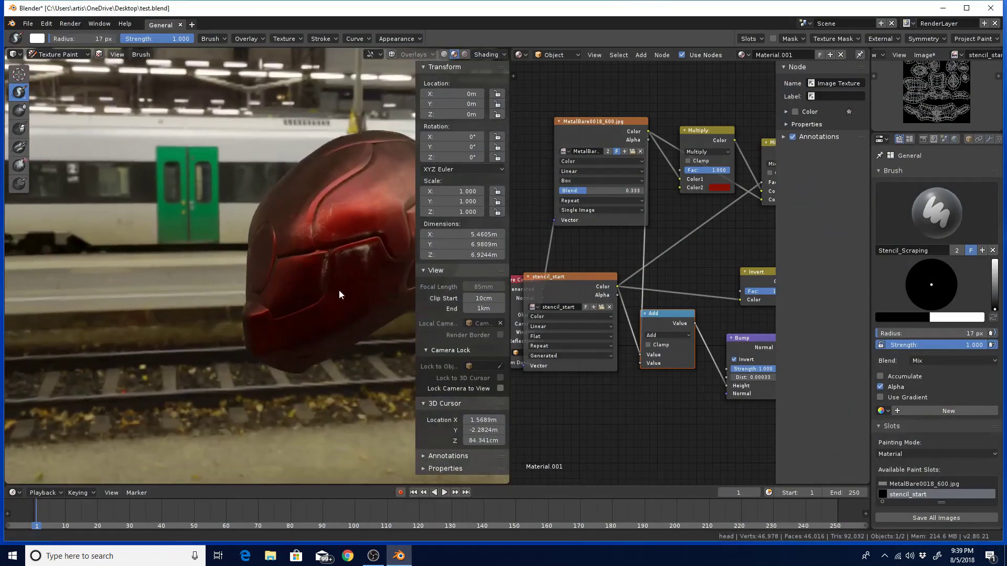
{"action": "scroll", "coordinate": [325, 260], "scroll_direction": "up", "scroll_amount": 5}
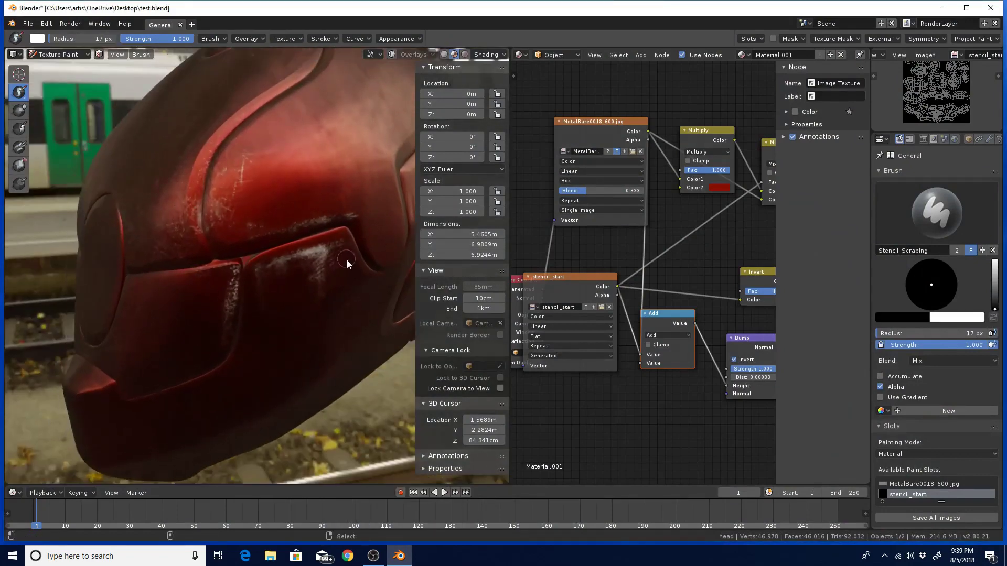
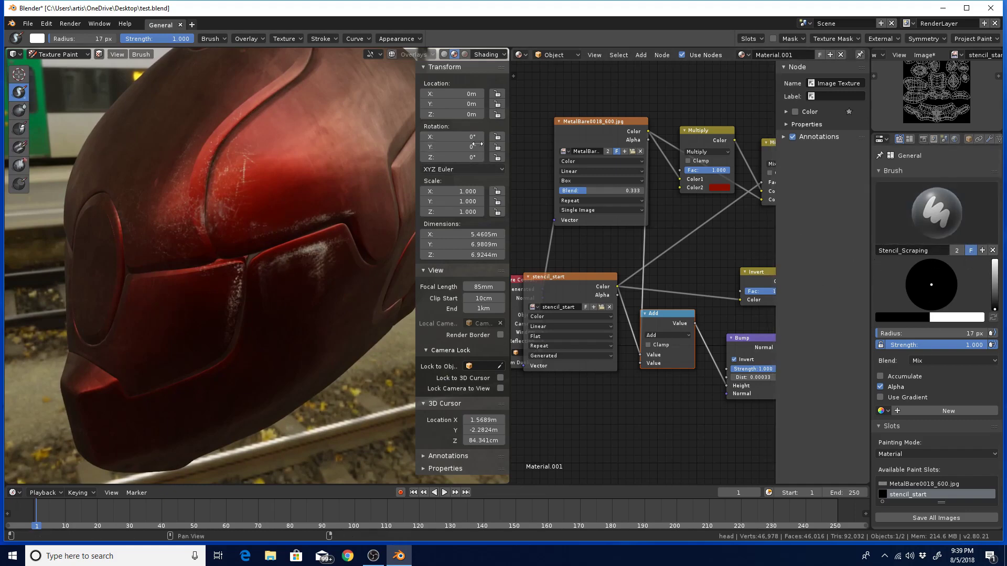
{"action": "key", "text": "n"}
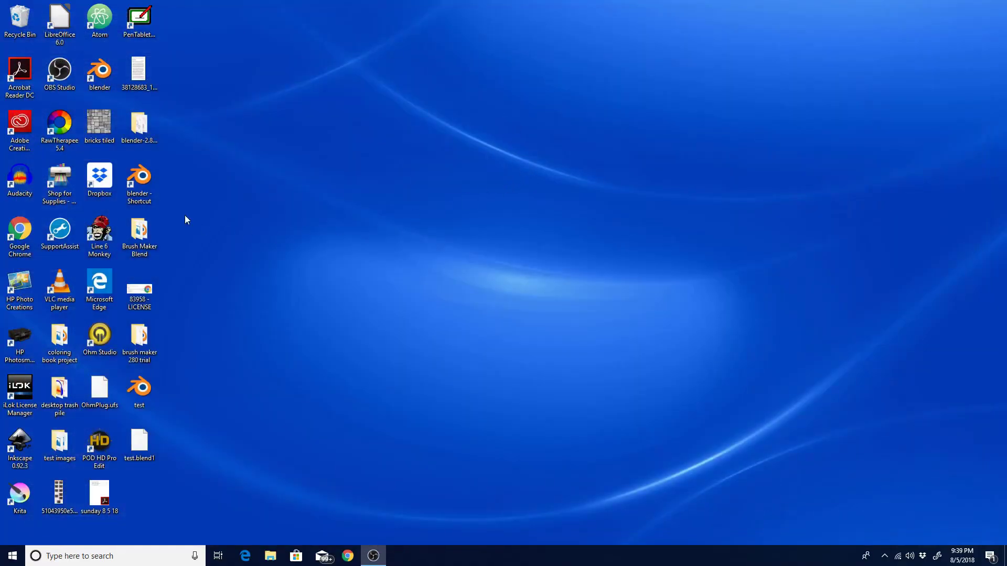
Step: Launch Blender 2.80 from the desktop shortcut and open the recent file test.blend
{"action": "left_click", "coordinate": [149, 180]}
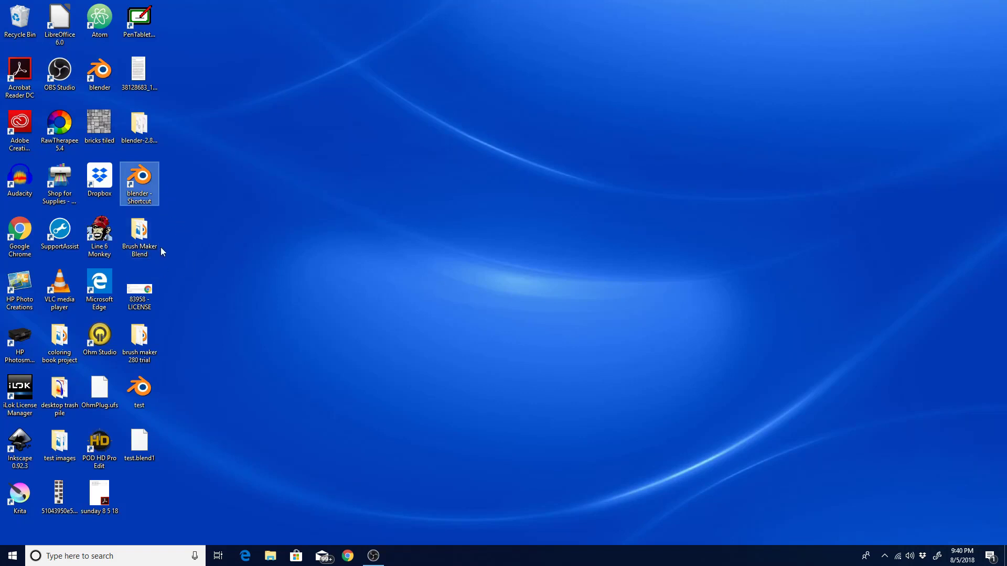
{"action": "double_click", "coordinate": [145, 184]}
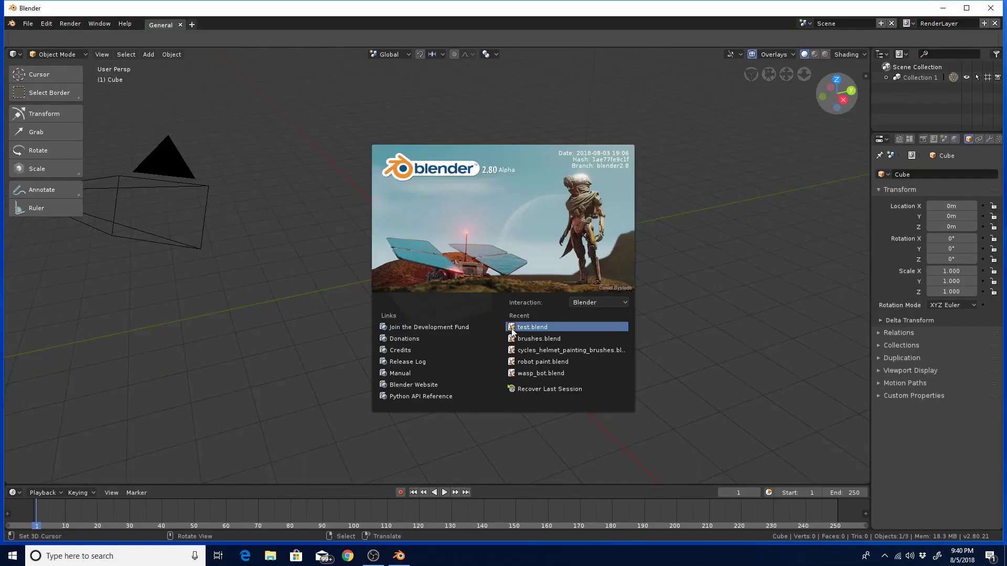
{"action": "left_click", "coordinate": [513, 330]}
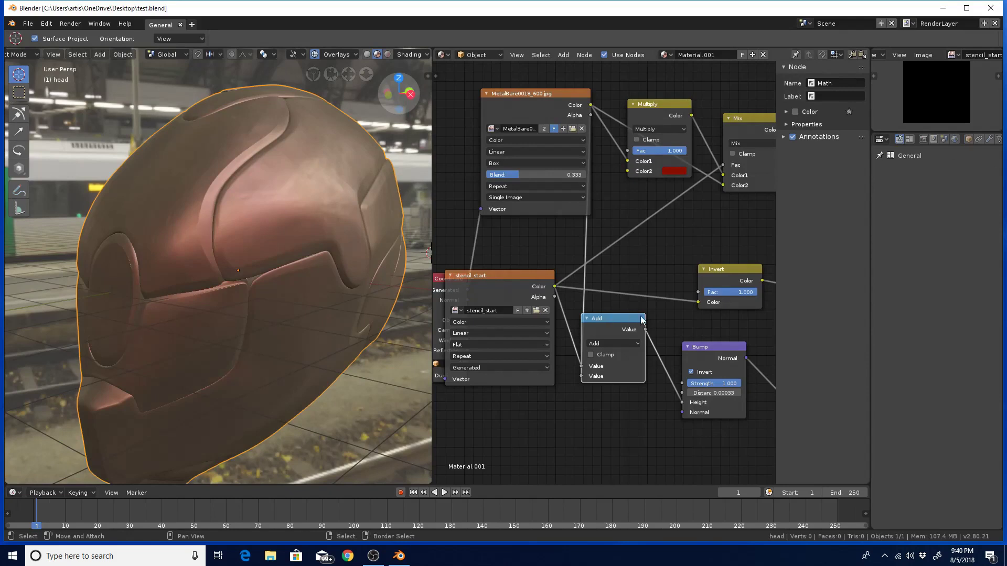
Step: Rearrange the stencil_start and Add nodes in the shader graph and widen the 3D viewport
{"action": "mouse_move", "coordinate": [654, 318]}
{"action": "middle_mouse_down"}
{"action": "mouse_move", "coordinate": [514, 327]}
{"action": "mouse_move", "coordinate": [647, 322]}
{"action": "middle_mouse_up"}
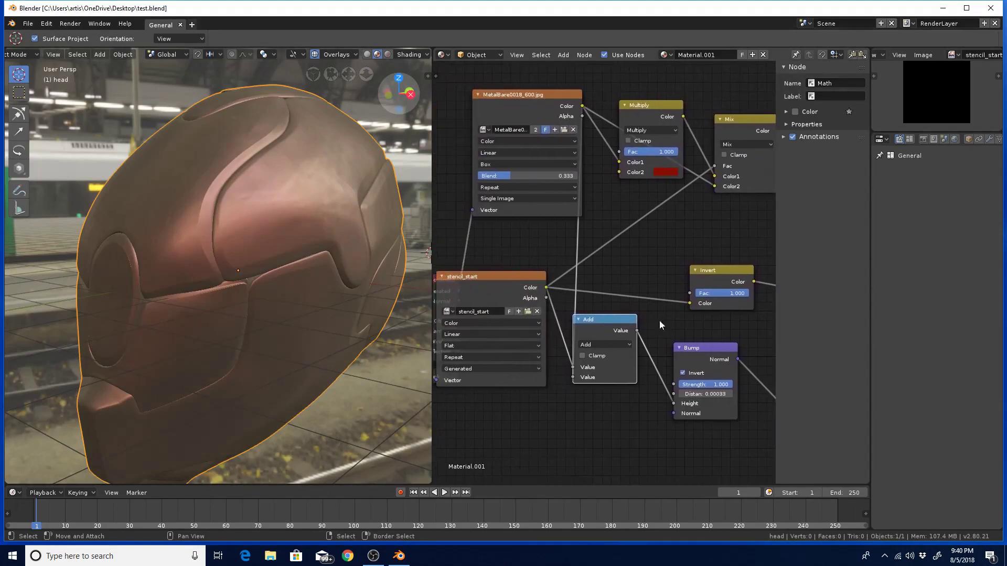
{"action": "left_click_drag", "start_coordinate": [479, 278], "coordinate": [511, 271]}
{"action": "middle_click_drag", "start_coordinate": [607, 316], "coordinate": [621, 318]}
{"action": "left_click_drag", "start_coordinate": [616, 323], "coordinate": [633, 325]}
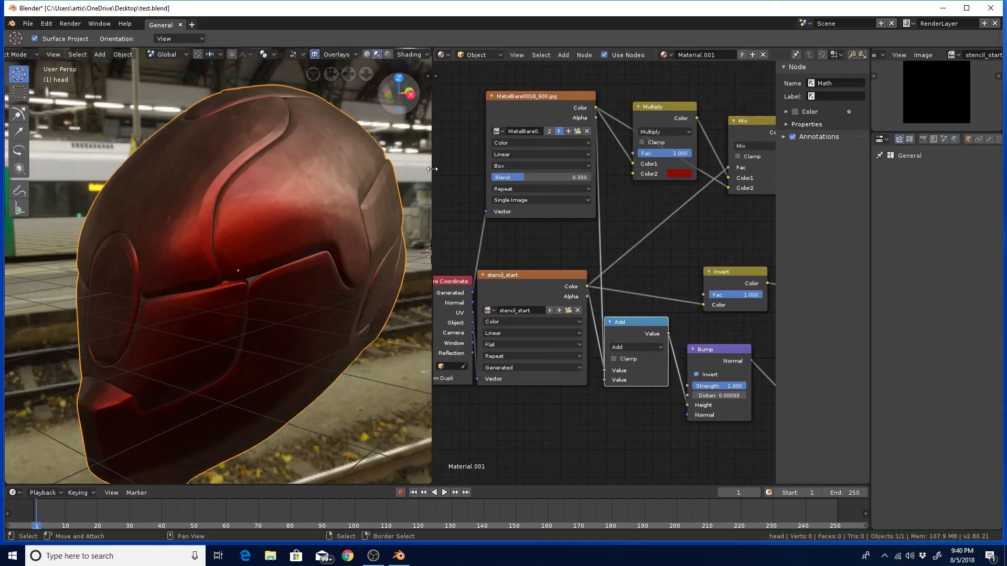
{"action": "left_click_drag", "start_coordinate": [433, 174], "coordinate": [541, 174]}
{"action": "mouse_move", "coordinate": [461, 321]}
{"action": "middle_mouse_down"}
{"action": "mouse_move", "coordinate": [431, 315]}
{"action": "mouse_move", "coordinate": [459, 319]}
{"action": "middle_mouse_up"}
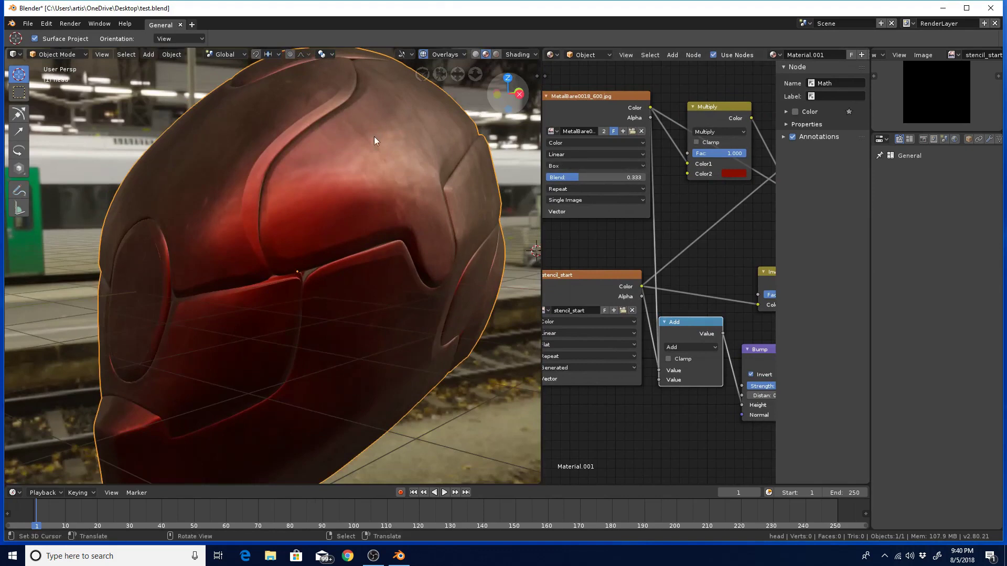
Step: Switch the helmet to Texture Paint mode with the stencil_start node selected, and turn off the viewport overlays
{"action": "key", "text": "ctrl+Tab"}
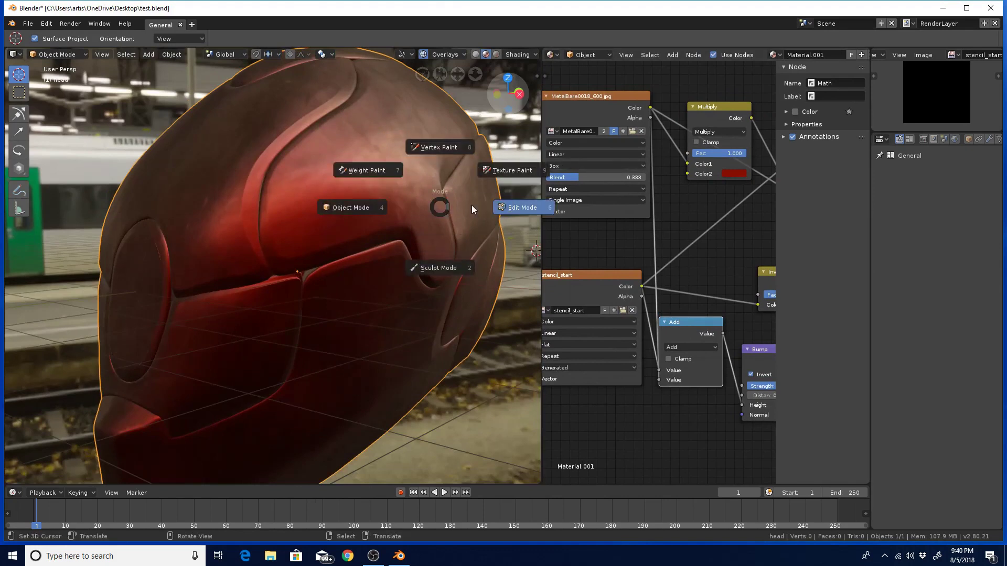
{"action": "left_click", "coordinate": [503, 171]}
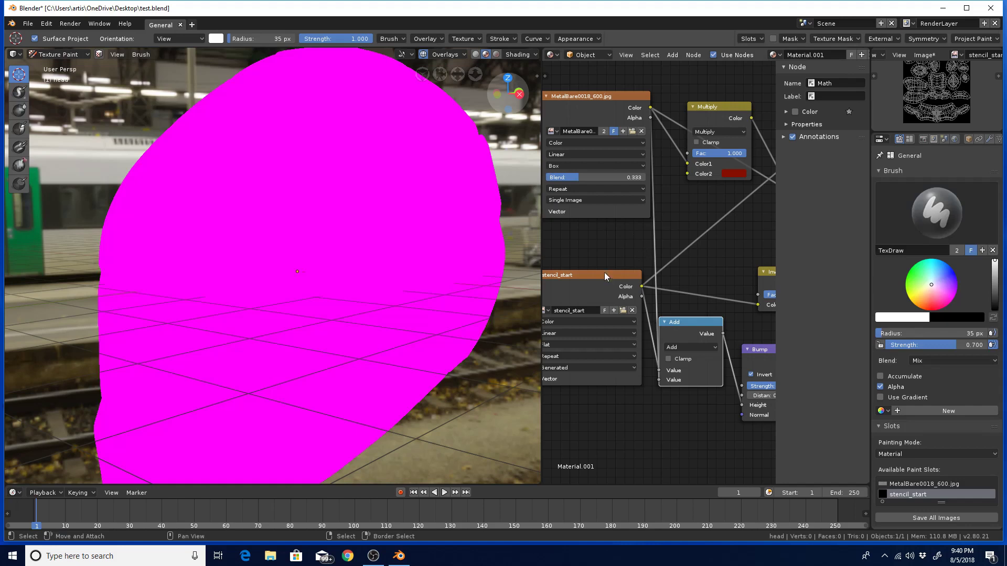
{"action": "left_click_drag", "start_coordinate": [604, 274], "coordinate": [606, 271]}
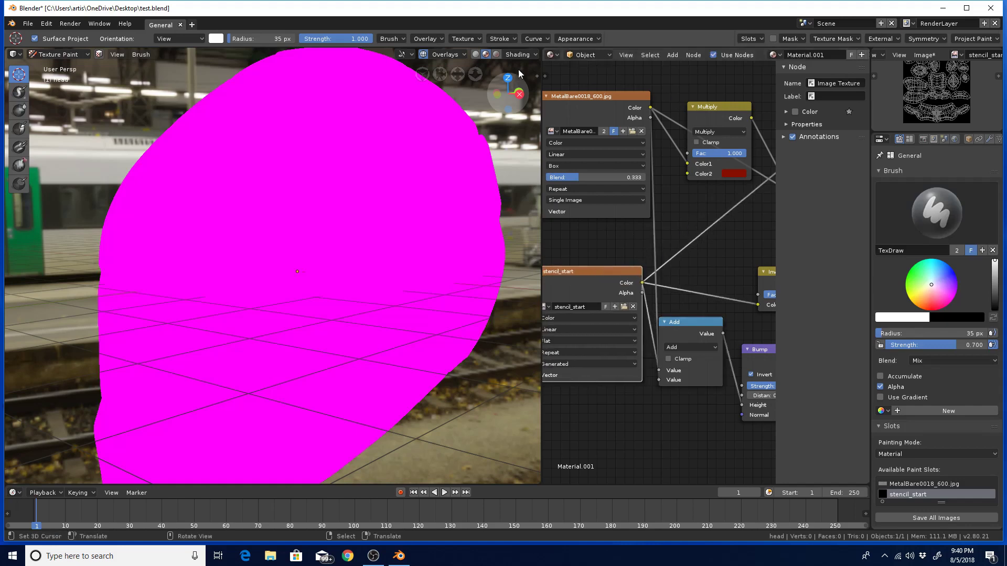
{"action": "left_click", "coordinate": [423, 54]}
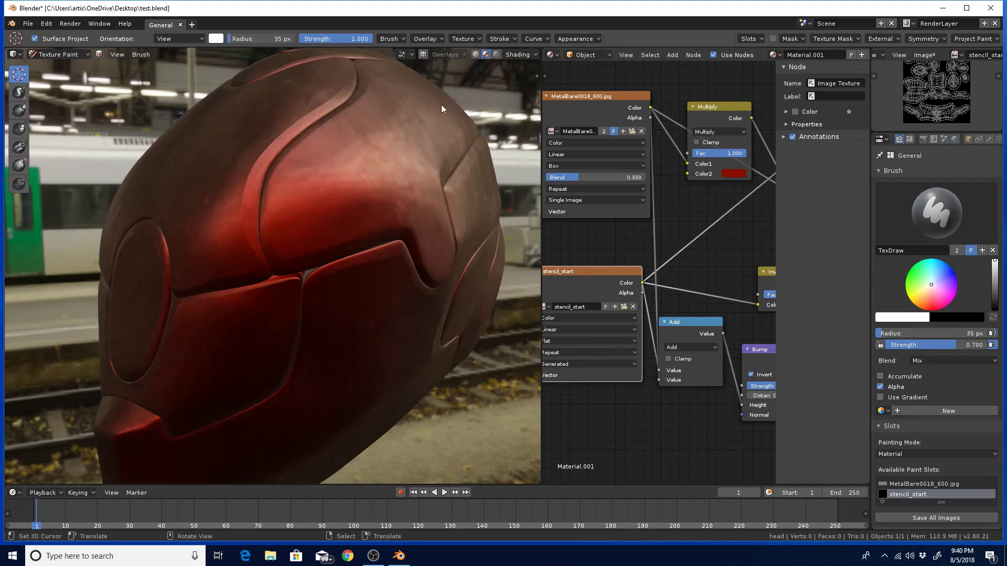
Step: Set the brush radius to 60 px and try a stroke across the helmet's curved seam
{"action": "mouse_move", "coordinate": [393, 254]}
{"action": "middle_mouse_down"}
{"action": "mouse_move", "coordinate": [413, 247]}
{"action": "mouse_move", "coordinate": [389, 244]}
{"action": "middle_mouse_up"}
{"action": "key", "text": "f"}
{"action": "left_click", "coordinate": [395, 239]}
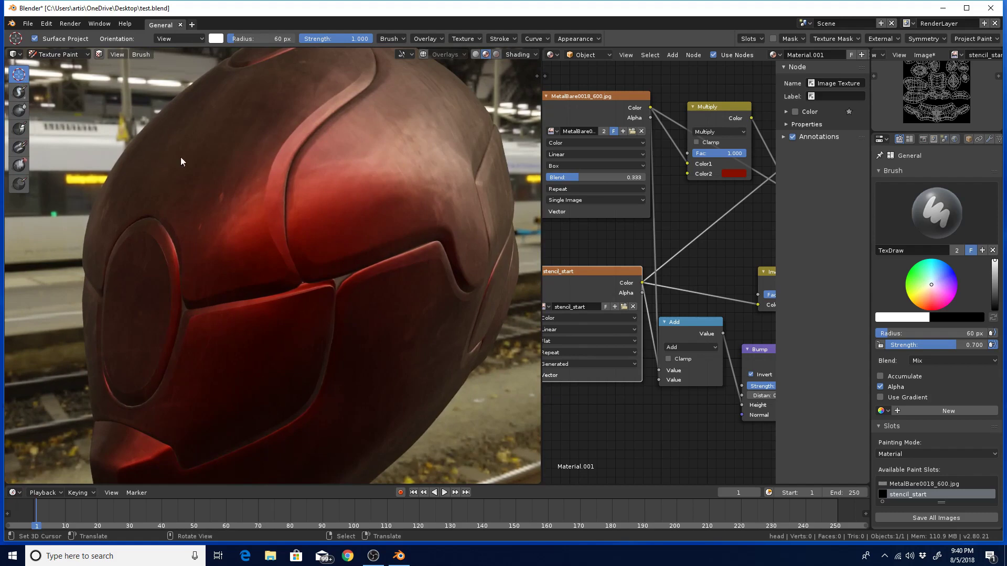
{"action": "left_click_drag", "start_coordinate": [303, 180], "coordinate": [277, 187]}
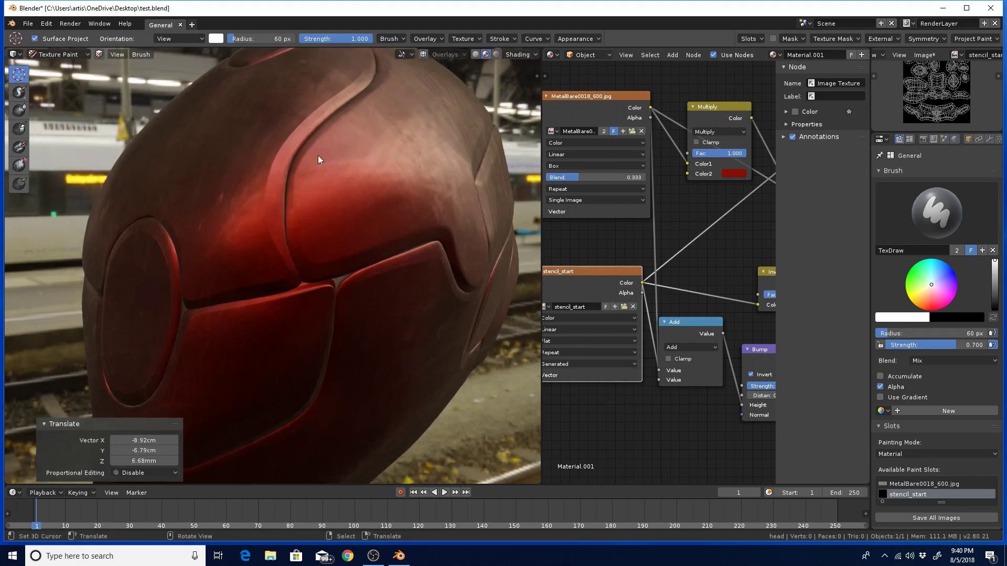
Step: Activate the Draw brush tool and widen the toolbar to show the tool names
{"action": "left_click", "coordinate": [20, 92]}
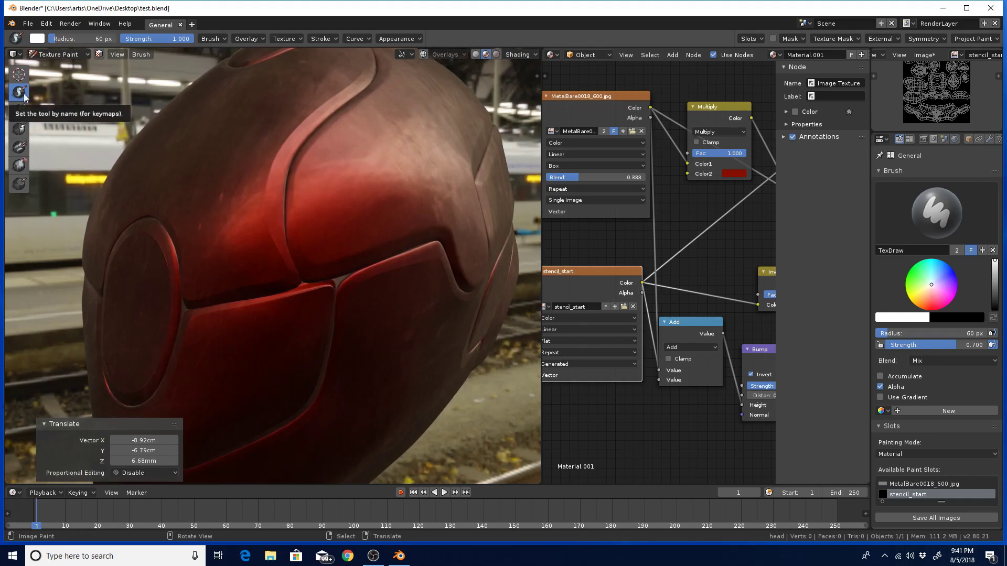
{"action": "key", "text": "ctrl+z"}
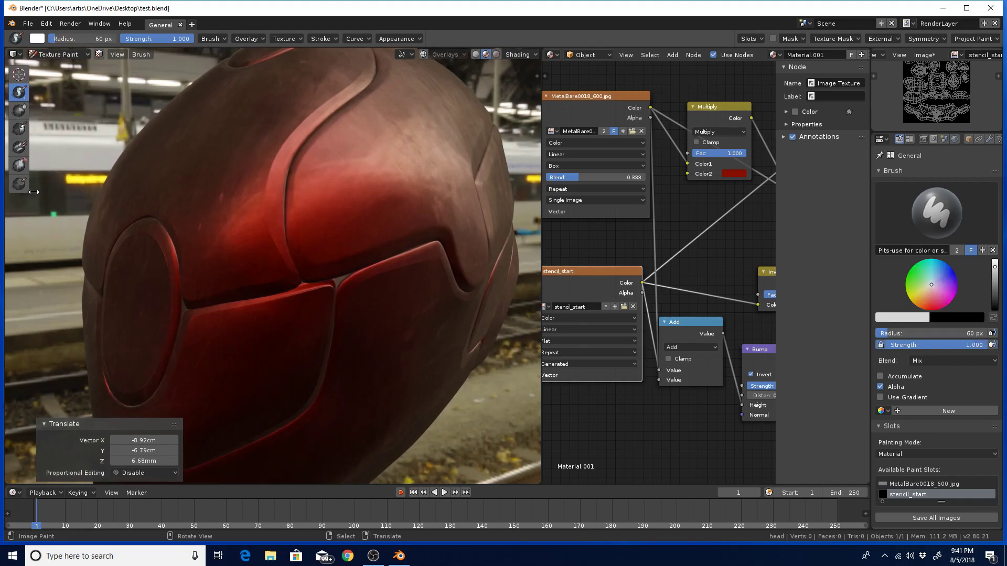
{"action": "left_click_drag", "start_coordinate": [29, 193], "coordinate": [106, 217]}
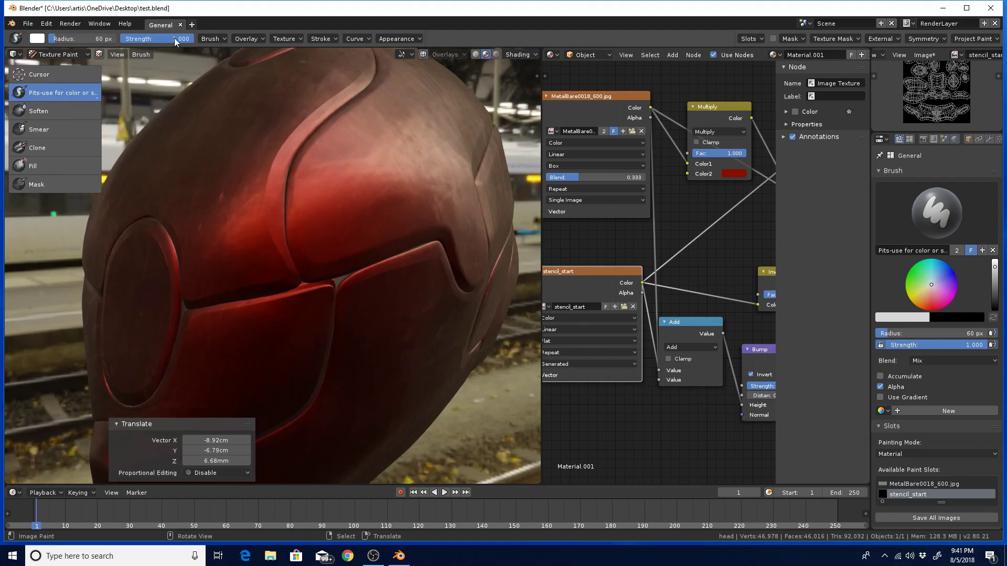
Step: Choose the Stencil-Breaking clouds brush from the brush library for painting the stencil
{"action": "left_click", "coordinate": [208, 40]}
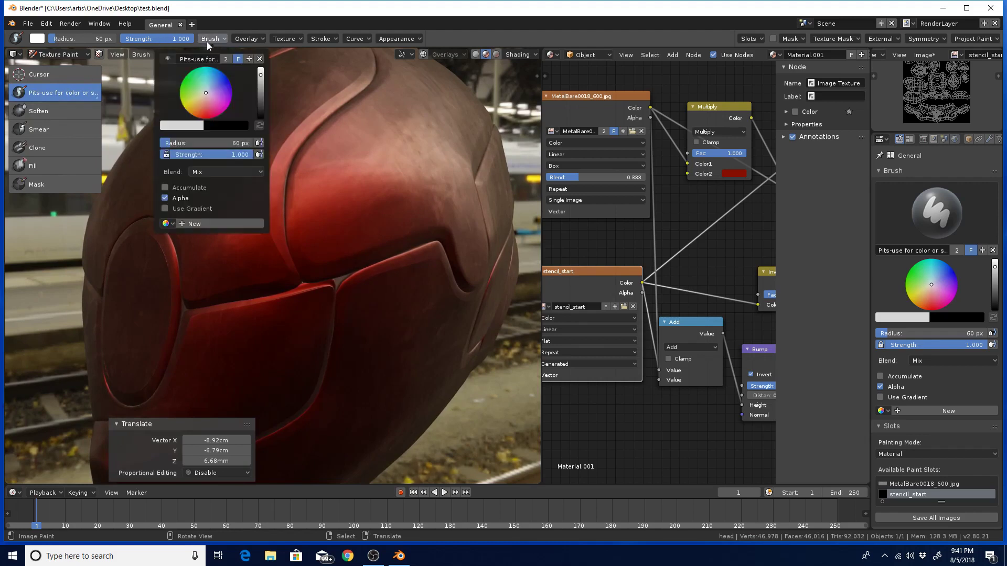
{"action": "left_click", "coordinate": [168, 58]}
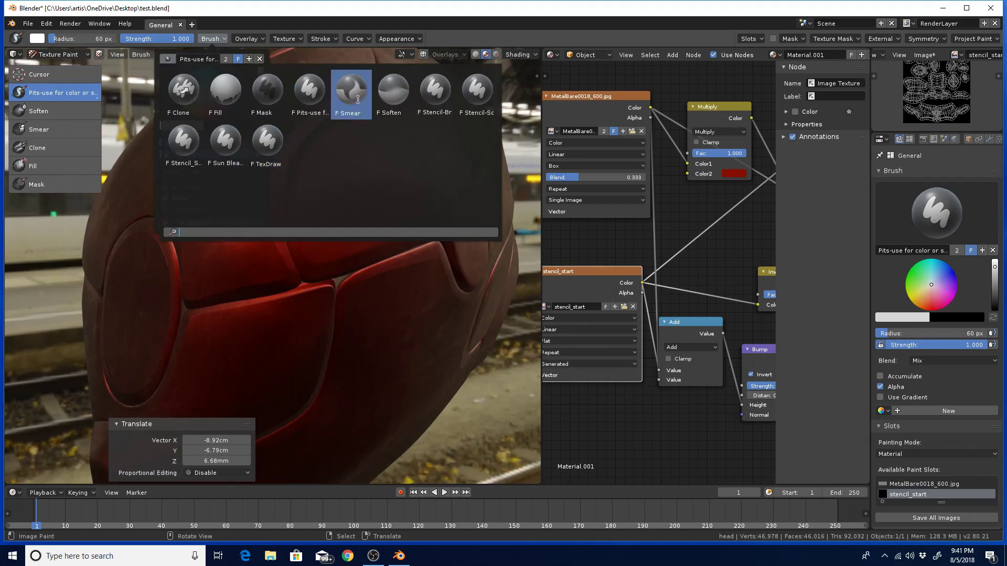
{"action": "left_click", "coordinate": [437, 100]}
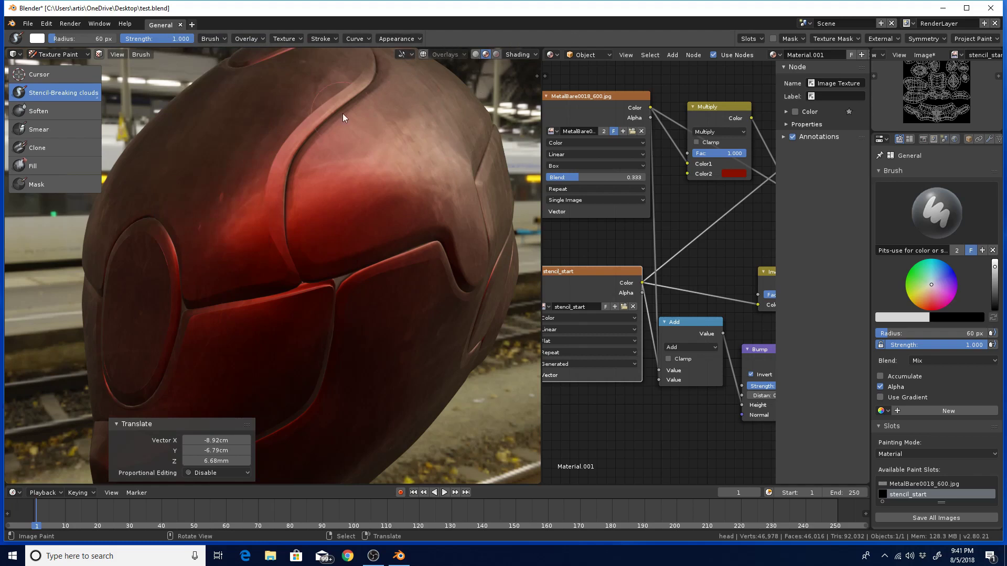
Step: Change the displayed colour of the brush cursor outline to green
{"action": "left_click", "coordinate": [412, 38]}
{"action": "left_click", "coordinate": [414, 36]}
{"action": "left_click", "coordinate": [414, 38]}
{"action": "left_click", "coordinate": [383, 68]}
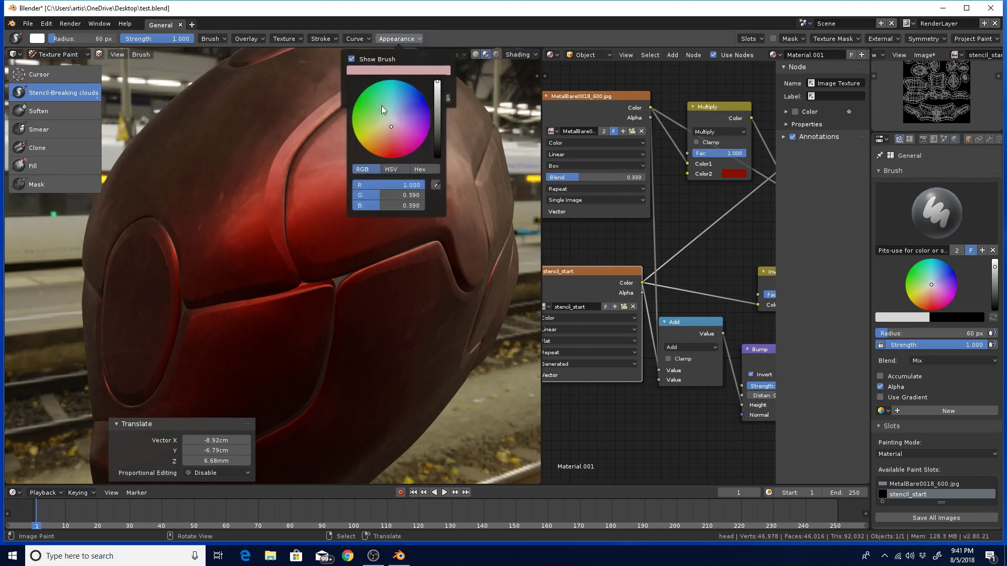
{"action": "left_click_drag", "start_coordinate": [382, 106], "coordinate": [357, 91]}
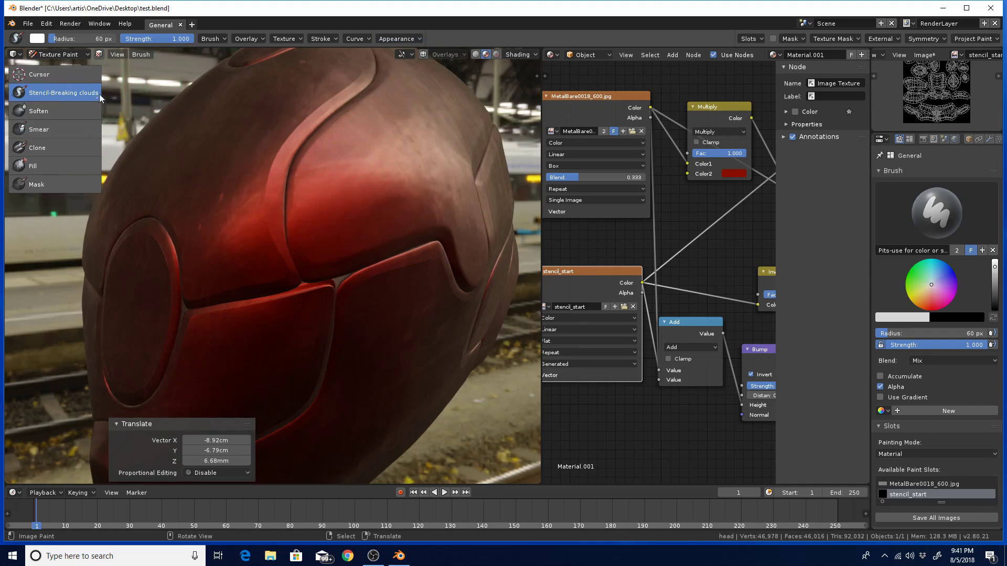
Step: Paint a cloud stroke beside the curved seam's lower end and set the brush radius to 13 px and strength to 0.873
{"action": "left_click_drag", "start_coordinate": [303, 224], "coordinate": [306, 238]}
{"action": "key", "text": "ctrl+z"}
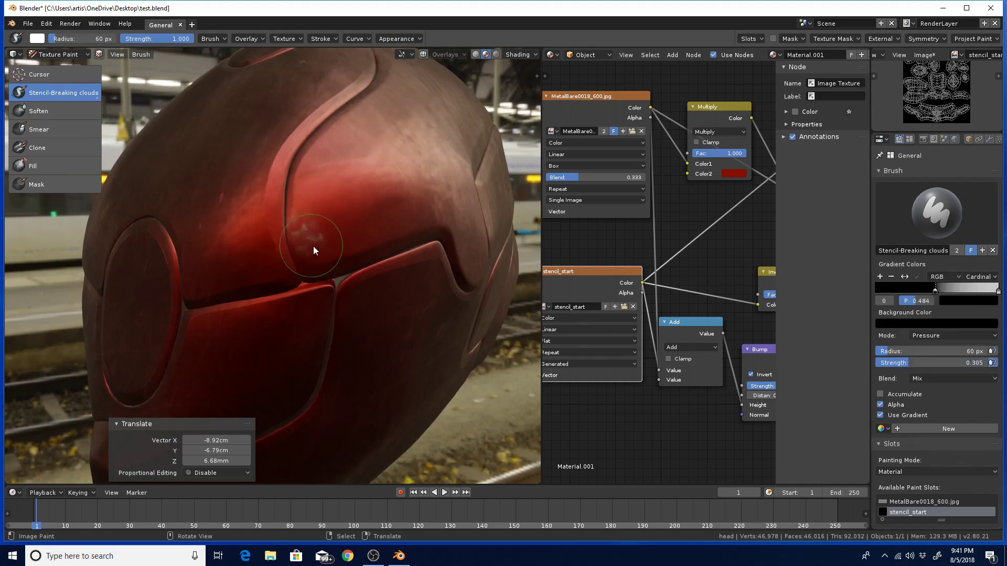
{"action": "key", "text": "f"}
{"action": "left_click", "coordinate": [301, 240]}
{"action": "key", "text": "shift+f"}
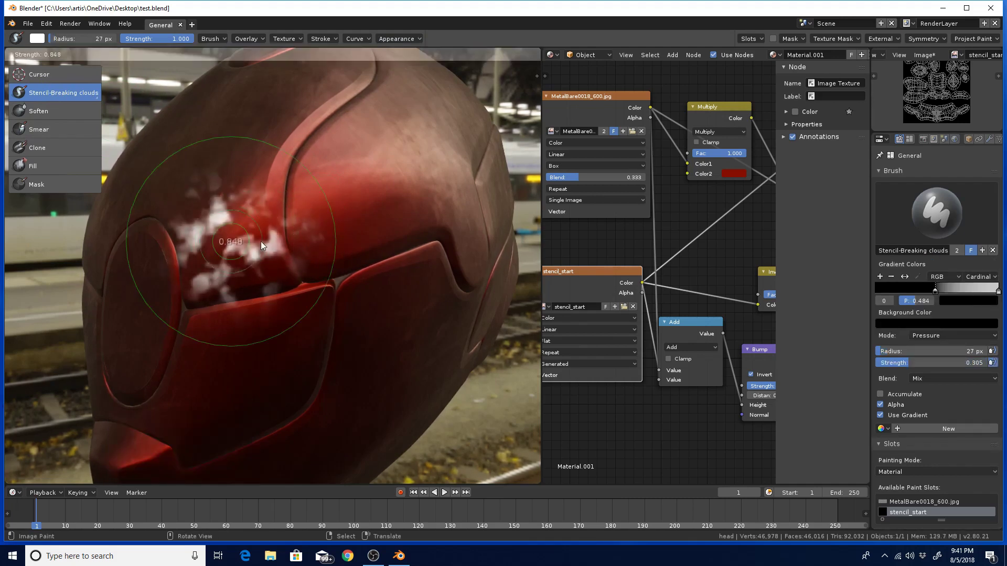
{"action": "left_click", "coordinate": [260, 242]}
{"action": "key", "text": "f"}
{"action": "left_click", "coordinate": [282, 240]}
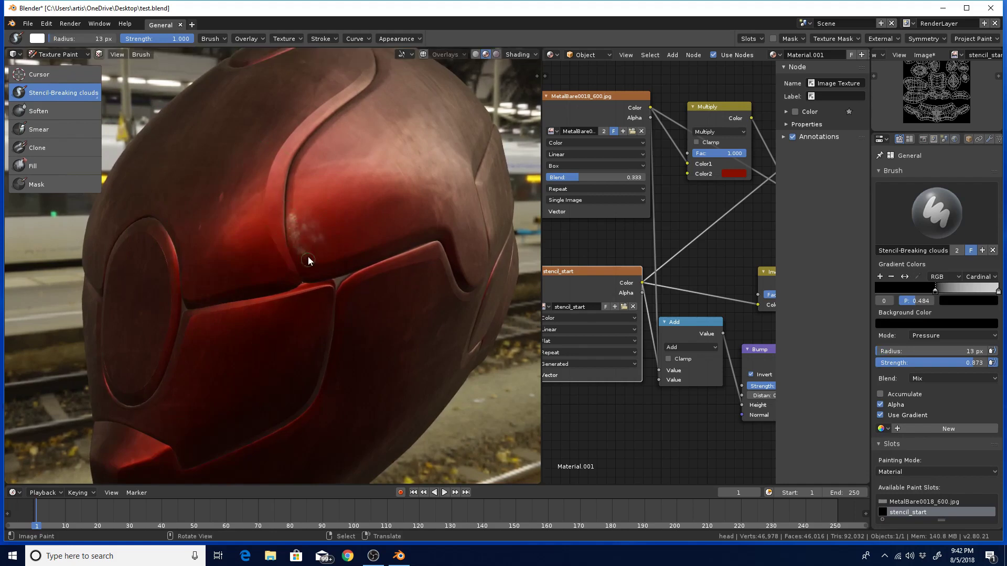
Step: Paint broken-cloud wear around the curved seam's lower end and along the panel edge, enlarging the brush radius to 56 px
{"action": "mouse_move", "coordinate": [309, 261]}
{"action": "left_mouse_down"}
{"action": "mouse_move", "coordinate": [320, 261]}
{"action": "mouse_move", "coordinate": [294, 230]}
{"action": "left_mouse_up"}
{"action": "left_click_drag", "start_coordinate": [314, 264], "coordinate": [340, 259]}
{"action": "key", "text": "f"}
{"action": "left_click", "coordinate": [343, 255]}
{"action": "left_click_drag", "start_coordinate": [310, 234], "coordinate": [338, 249]}
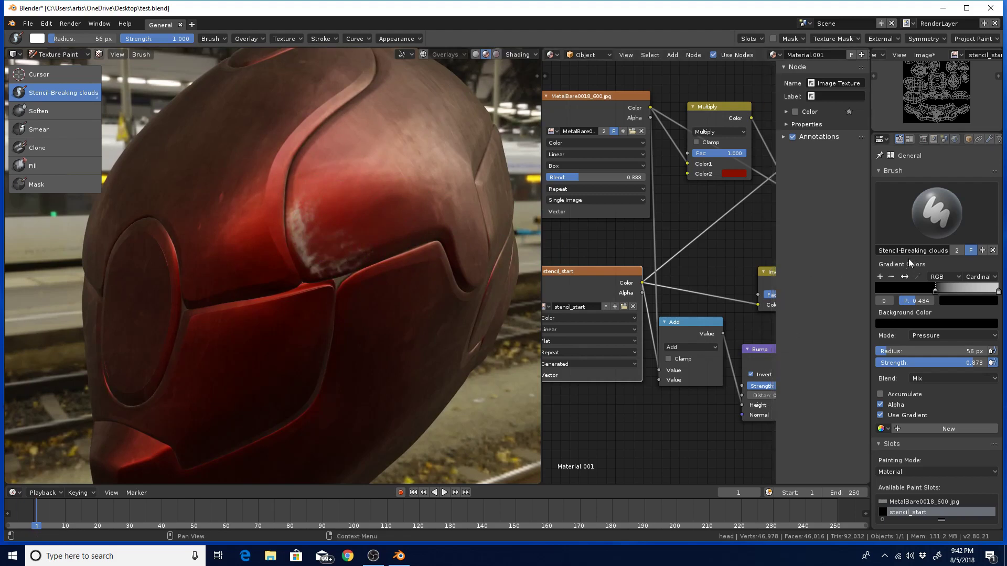
Step: Choose the Stencil-Scratch random brush from the brush library and widen the properties editor
{"action": "left_click", "coordinate": [918, 239]}
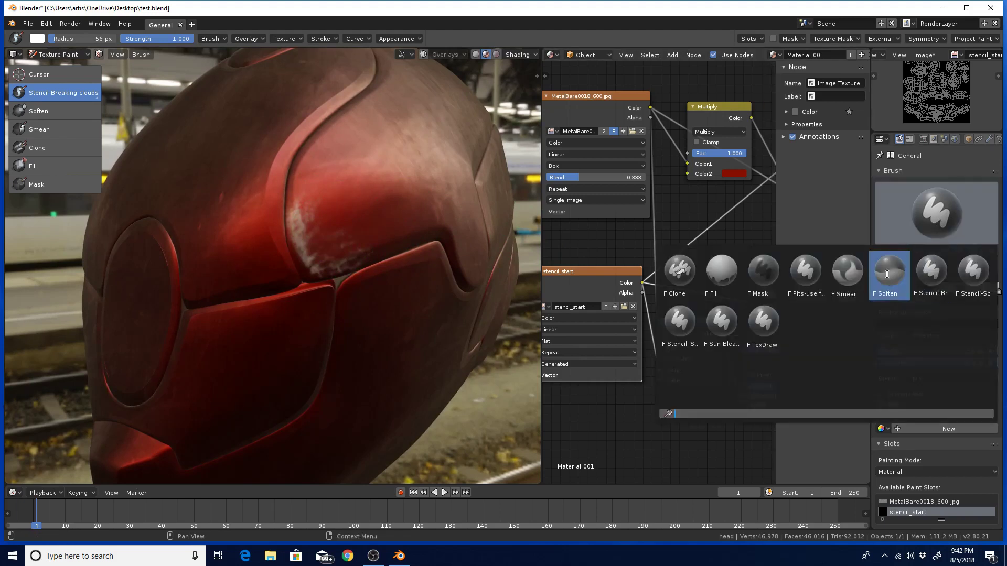
{"action": "left_click", "coordinate": [969, 274]}
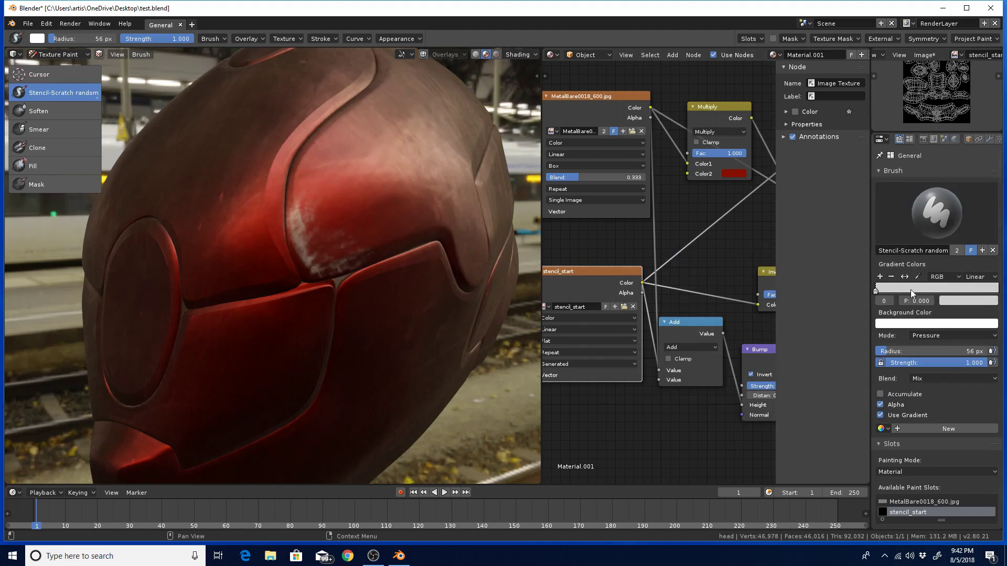
{"action": "mouse_move", "coordinate": [875, 289]}
{"action": "left_mouse_down"}
{"action": "mouse_move", "coordinate": [916, 290]}
{"action": "mouse_move", "coordinate": [874, 291]}
{"action": "left_mouse_up"}
{"action": "left_click_drag", "start_coordinate": [868, 221], "coordinate": [845, 221]}
Step: Turn the brush gradient's end stop black and move it to position 0.505
{"action": "left_click", "coordinate": [994, 292]}
{"action": "left_click_drag", "start_coordinate": [993, 292], "coordinate": [998, 292]}
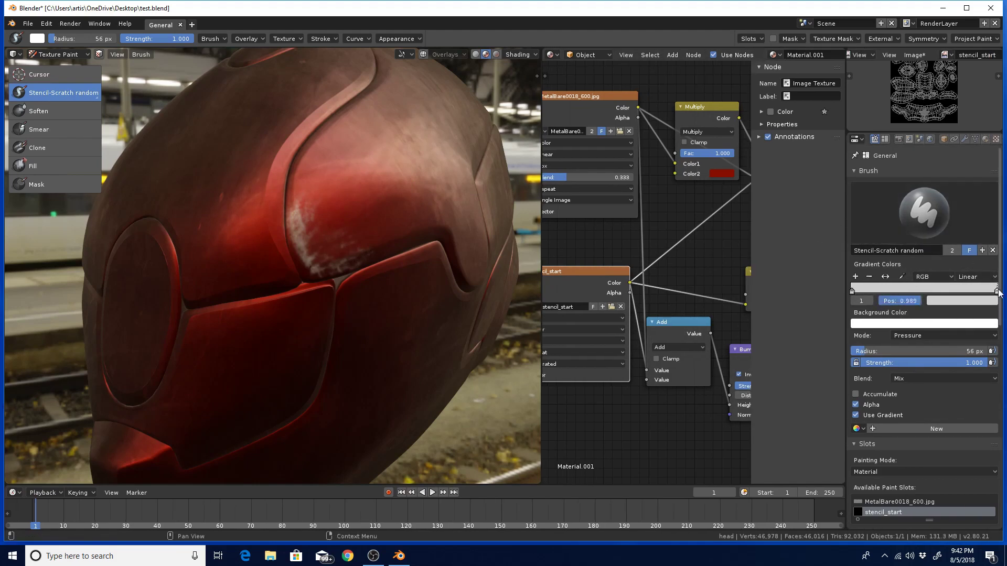
{"action": "left_click", "coordinate": [972, 301]}
{"action": "left_click_drag", "start_coordinate": [989, 207], "coordinate": [989, 226]}
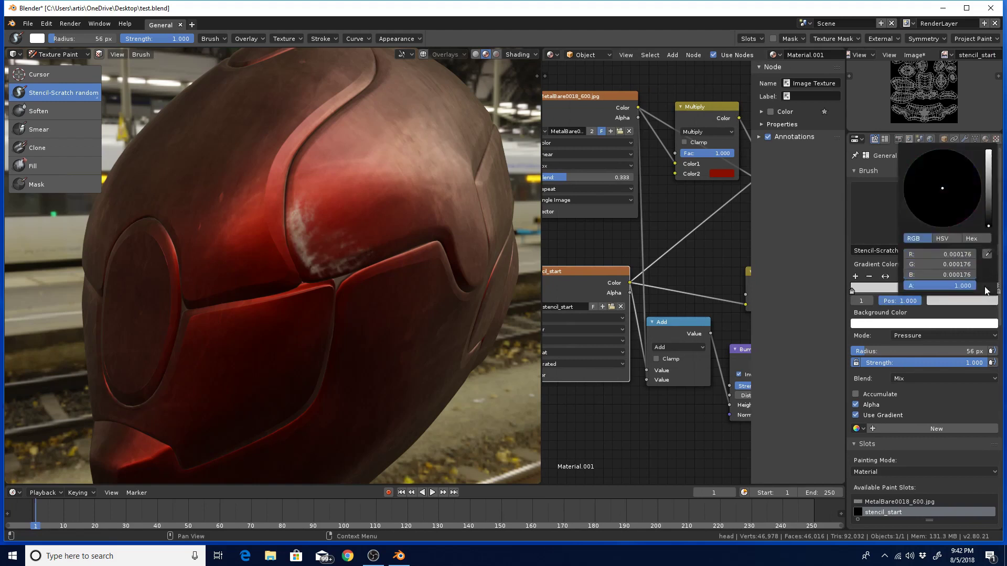
{"action": "left_click_drag", "start_coordinate": [997, 292], "coordinate": [926, 297]}
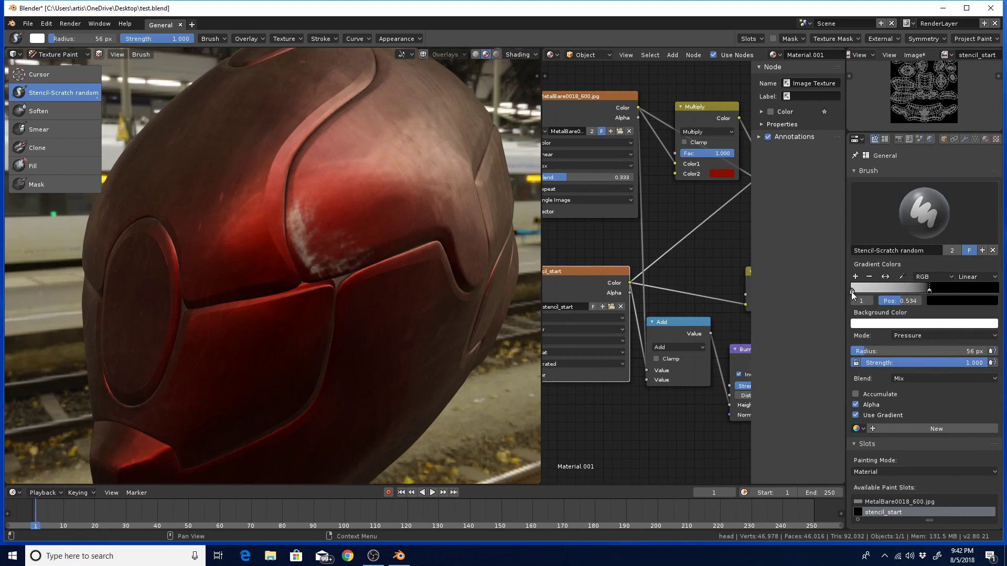
{"action": "left_click", "coordinate": [852, 291]}
{"action": "left_click", "coordinate": [925, 289]}
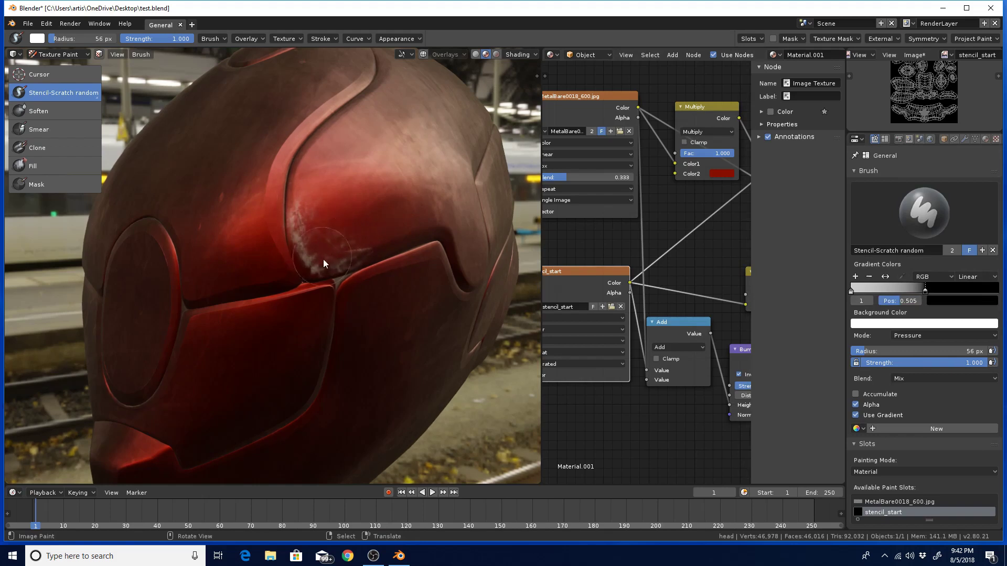
Step: Paint random scratches over the worn patch beside the curved seam, using brush radii of 26 px and 34 px
{"action": "mouse_move", "coordinate": [329, 250]}
{"action": "left_mouse_down"}
{"action": "mouse_move", "coordinate": [350, 240]}
{"action": "mouse_move", "coordinate": [323, 215]}
{"action": "left_mouse_up"}
{"action": "key", "text": "f"}
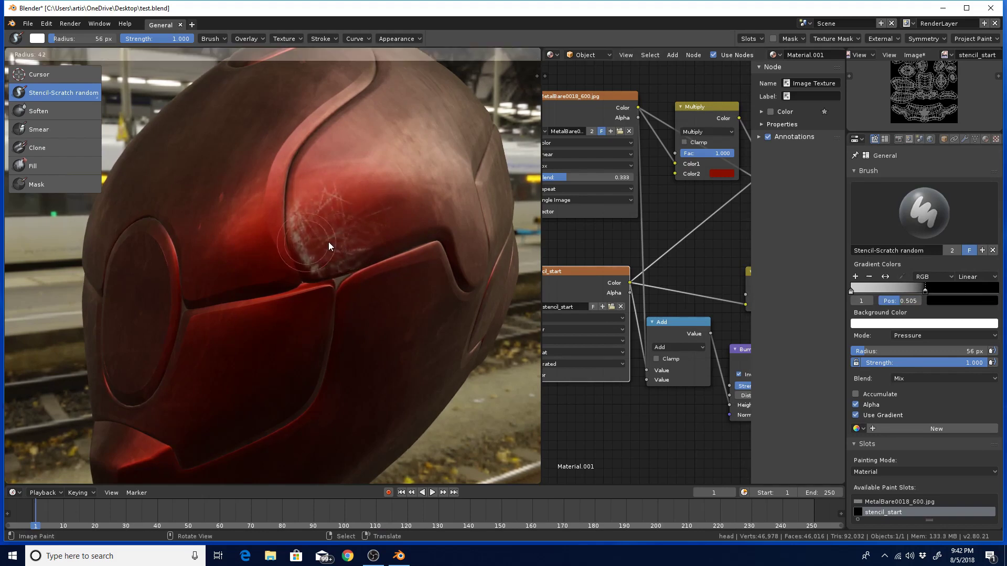
{"action": "left_click", "coordinate": [328, 241]}
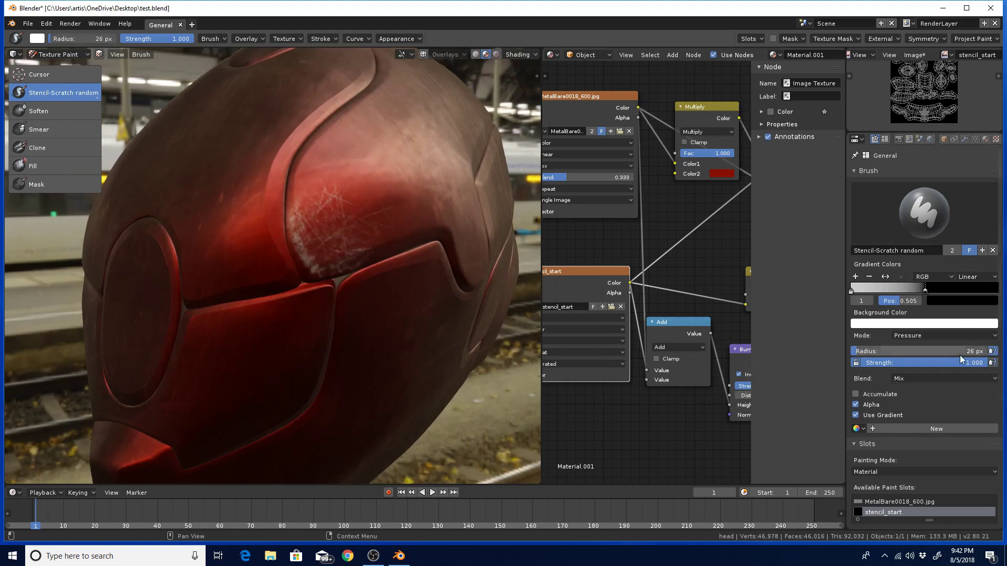
{"action": "key", "text": "f"}
{"action": "left_click", "coordinate": [369, 259]}
{"action": "mouse_move", "coordinate": [358, 251]}
{"action": "left_mouse_down"}
{"action": "mouse_move", "coordinate": [405, 240]}
{"action": "mouse_move", "coordinate": [350, 255]}
{"action": "left_mouse_up"}
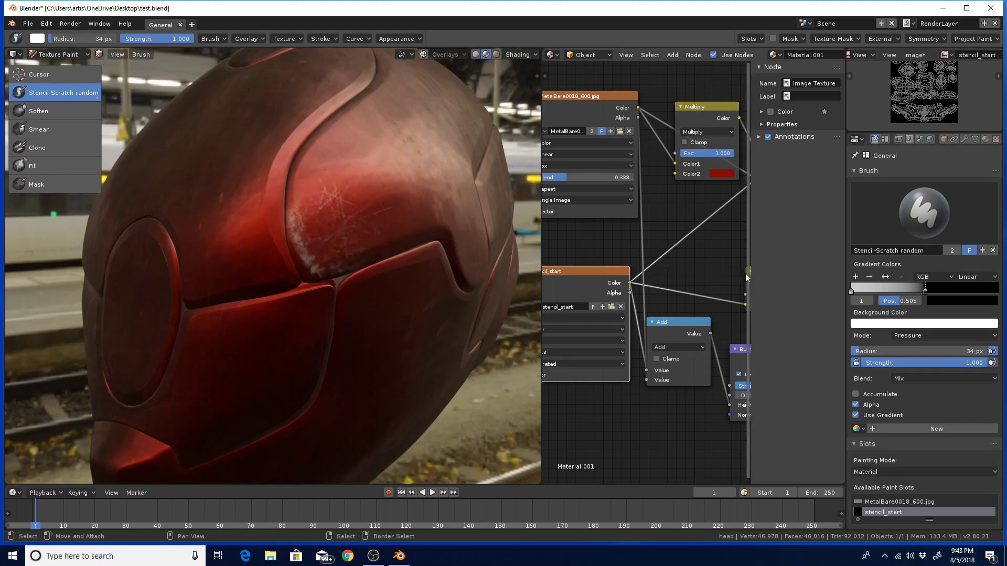
Step: Flip the brush gradient and paint scratches on both sides of the curved seam
{"action": "left_click", "coordinate": [885, 277]}
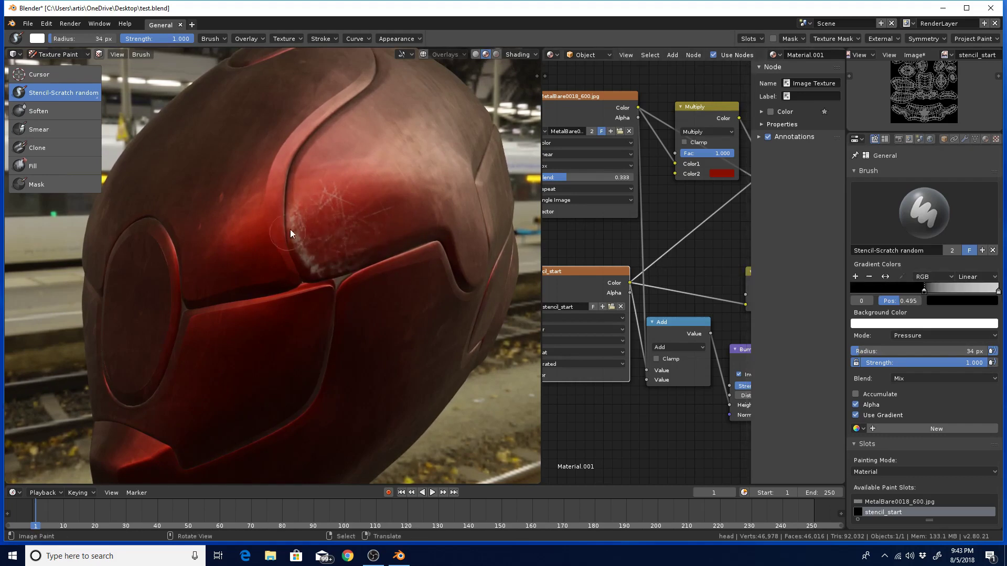
{"action": "left_click_drag", "start_coordinate": [301, 241], "coordinate": [298, 235]}
{"action": "left_click_drag", "start_coordinate": [302, 164], "coordinate": [291, 256]}
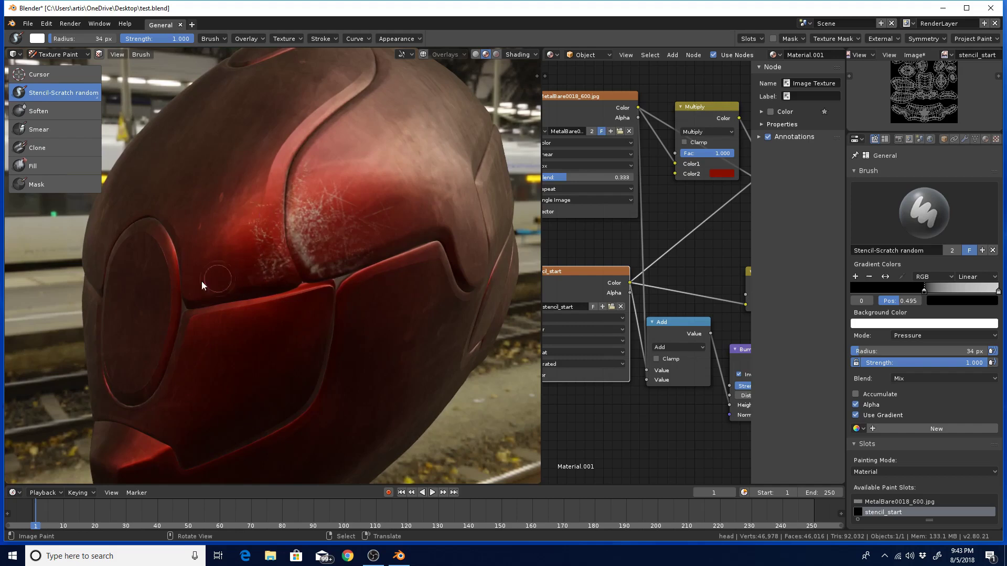
Step: Try a large scratch stroke beside the curved seam with a 174 px brush radius, then undo it and reduce the radius to 127 px
{"action": "key", "text": "f"}
{"action": "left_click", "coordinate": [272, 256]}
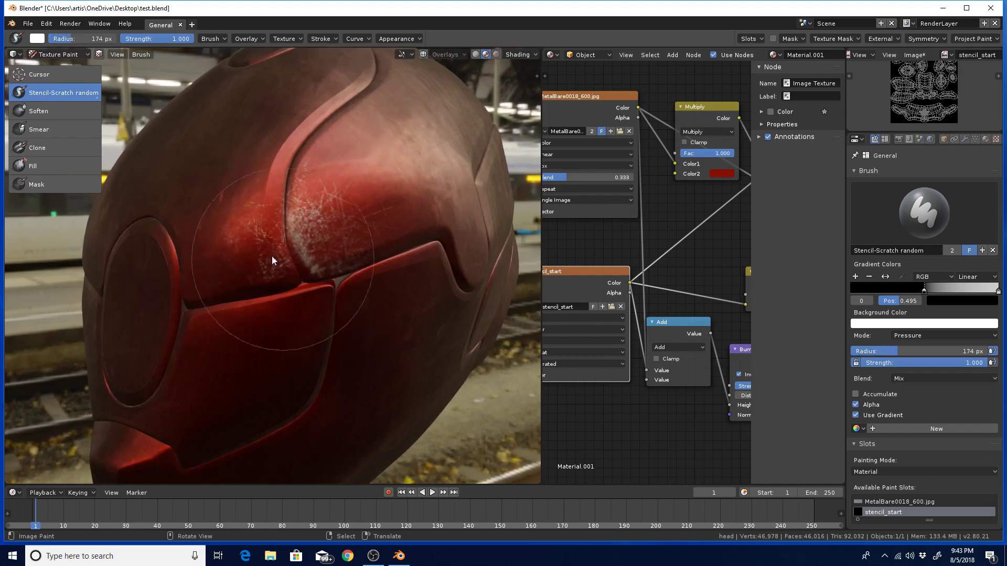
{"action": "left_click_drag", "start_coordinate": [229, 223], "coordinate": [250, 245]}
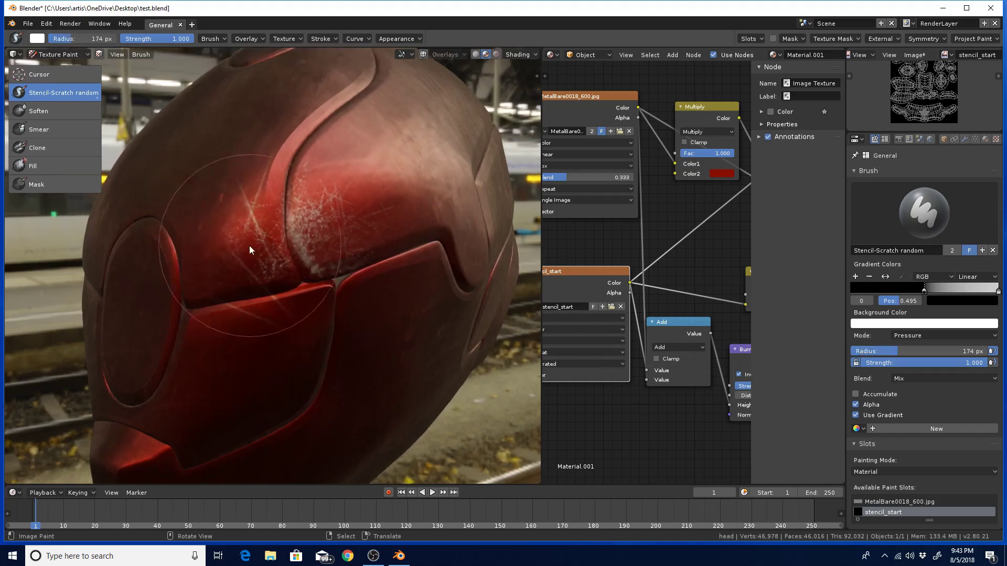
{"action": "key", "text": "f"}
{"action": "left_click", "coordinate": [227, 246]}
{"action": "key", "text": "ctrl+z"}
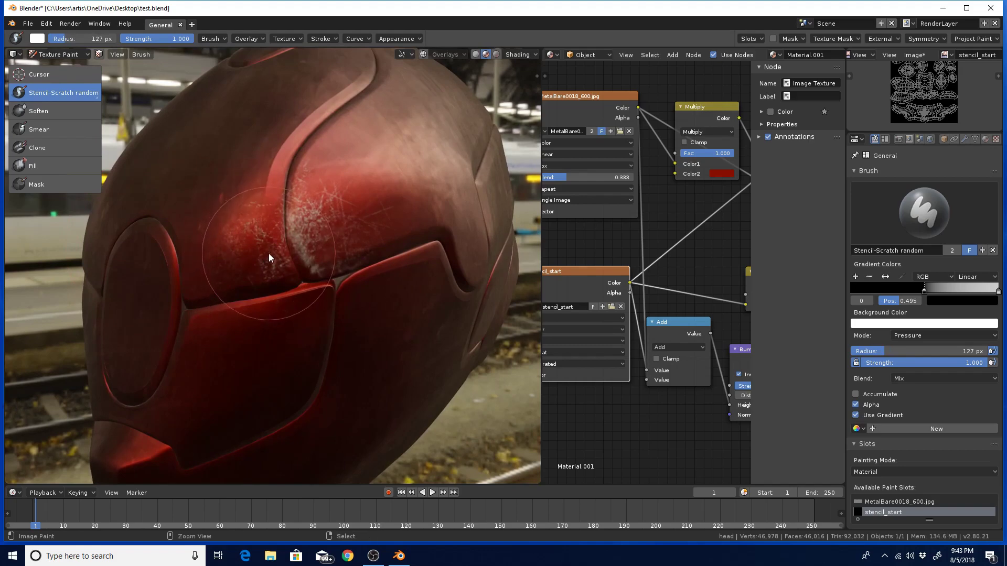
Step: Try a scratch stroke on the helmet's back panel with a 65 px brush radius, then undo it
{"action": "key", "text": "f"}
{"action": "left_click", "coordinate": [230, 254]}
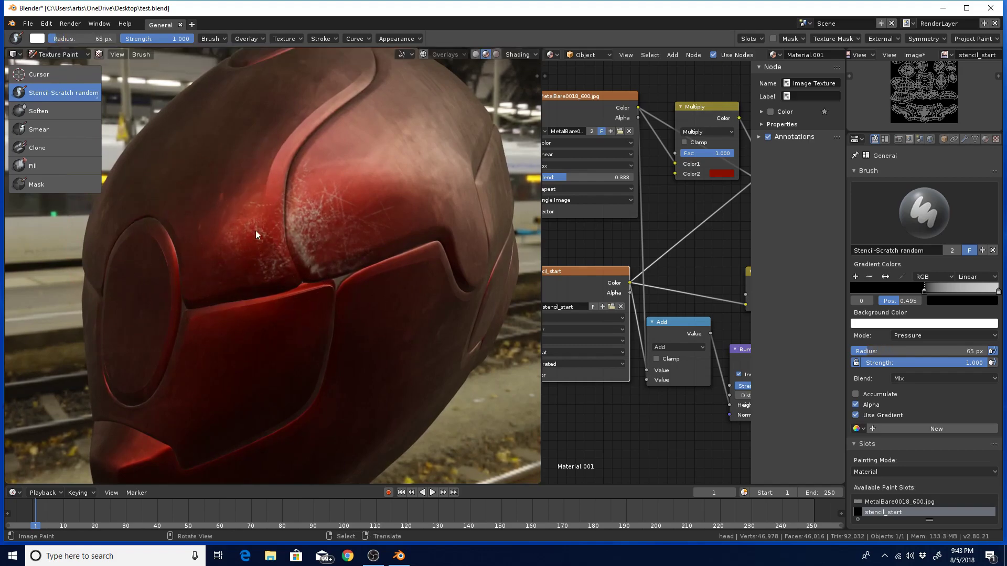
{"action": "mouse_move", "coordinate": [342, 259]}
{"action": "middle_mouse_down"}
{"action": "mouse_move", "coordinate": [415, 276]}
{"action": "mouse_move", "coordinate": [379, 288]}
{"action": "mouse_move", "coordinate": [449, 274]}
{"action": "mouse_move", "coordinate": [454, 288]}
{"action": "mouse_move", "coordinate": [416, 269]}
{"action": "mouse_move", "coordinate": [444, 302]}
{"action": "mouse_move", "coordinate": [382, 304]}
{"action": "middle_mouse_up"}
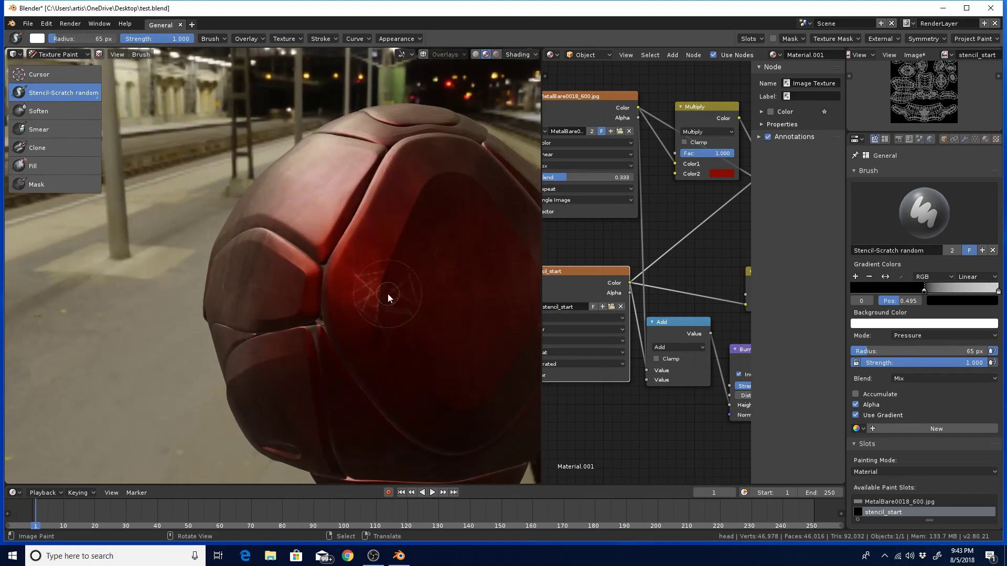
{"action": "key", "text": "ctrl+z"}
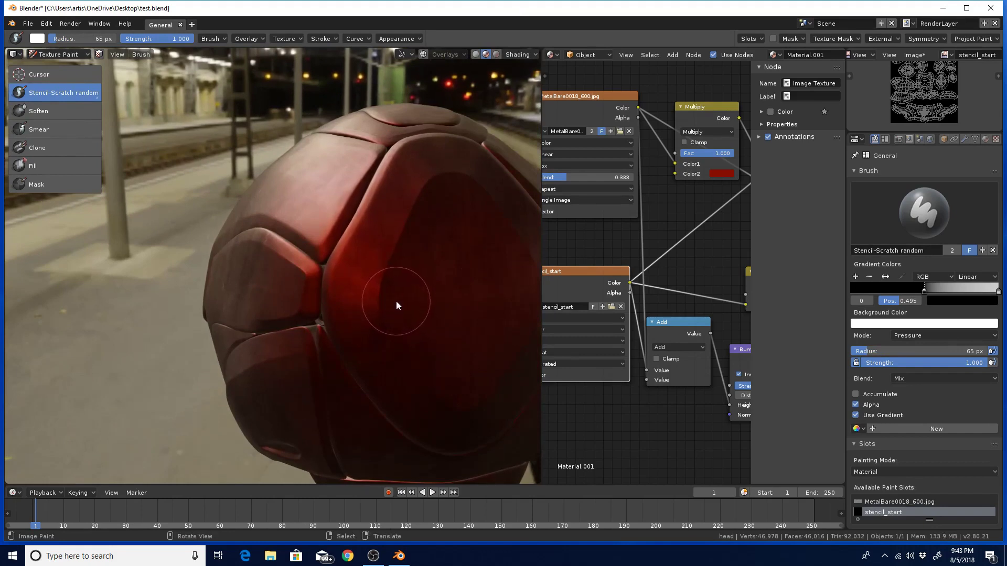
Step: Set the brush radius to 15 px and paint scratches along the raised edge of the helmet's back panel
{"action": "key", "text": "f"}
{"action": "left_click", "coordinate": [370, 301]}
{"action": "left_click_drag", "start_coordinate": [409, 226], "coordinate": [379, 310]}
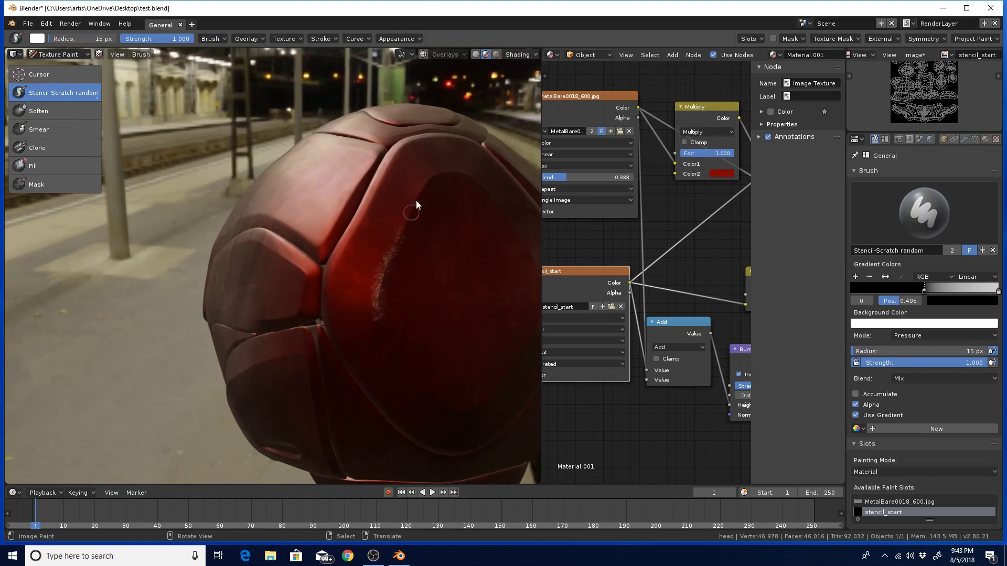
{"action": "left_click_drag", "start_coordinate": [416, 201], "coordinate": [445, 178]}
{"action": "middle_click_drag", "start_coordinate": [474, 268], "coordinate": [527, 208]}
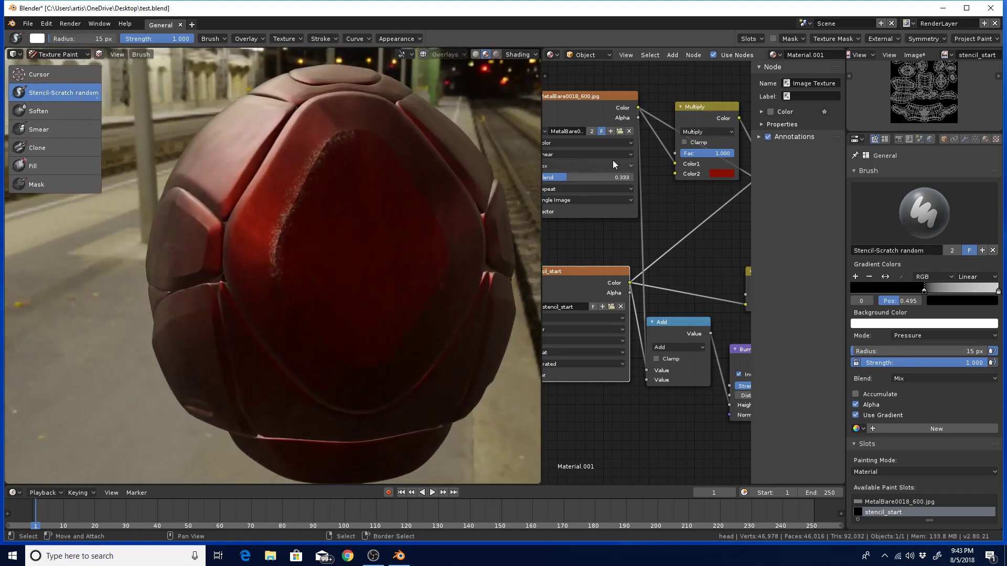
Step: Switch the node editor to the World shader and bring its environment texture and Background nodes into view
{"action": "left_click", "coordinate": [592, 55]}
{"action": "left_click", "coordinate": [587, 79]}
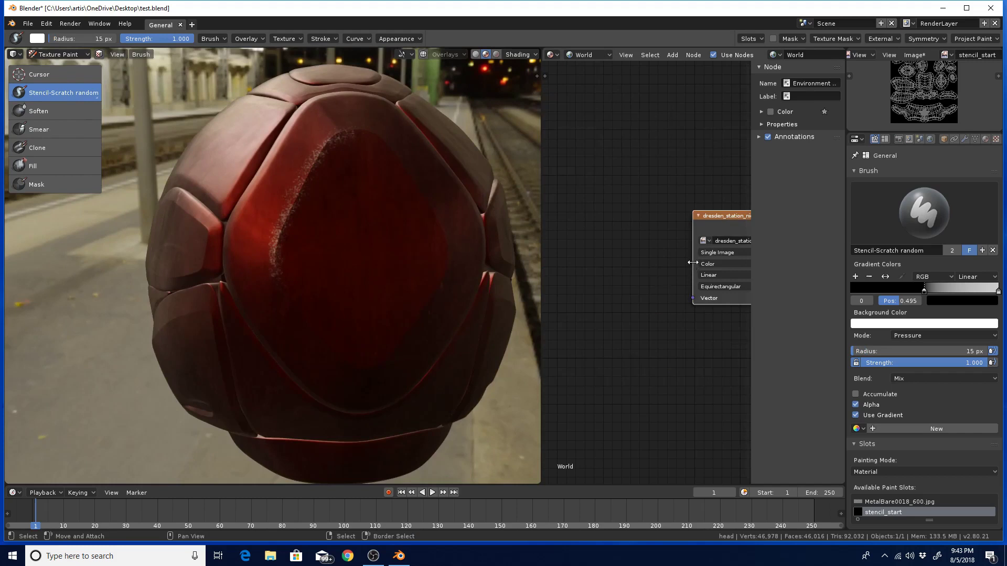
{"action": "scroll", "coordinate": [690, 288], "scroll_direction": "down", "scroll_amount": 2}
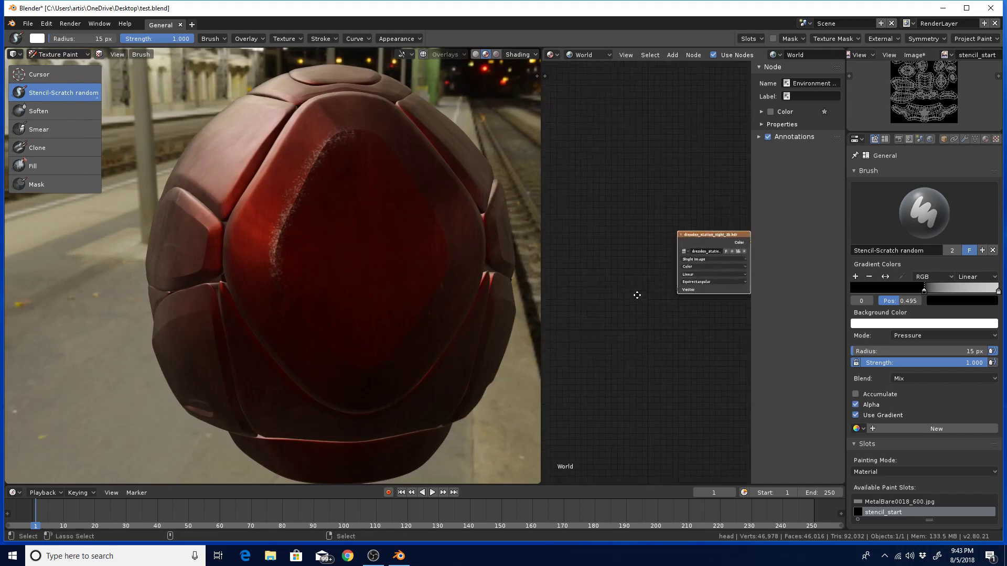
{"action": "middle_click_drag", "start_coordinate": [722, 243], "coordinate": [624, 200]}
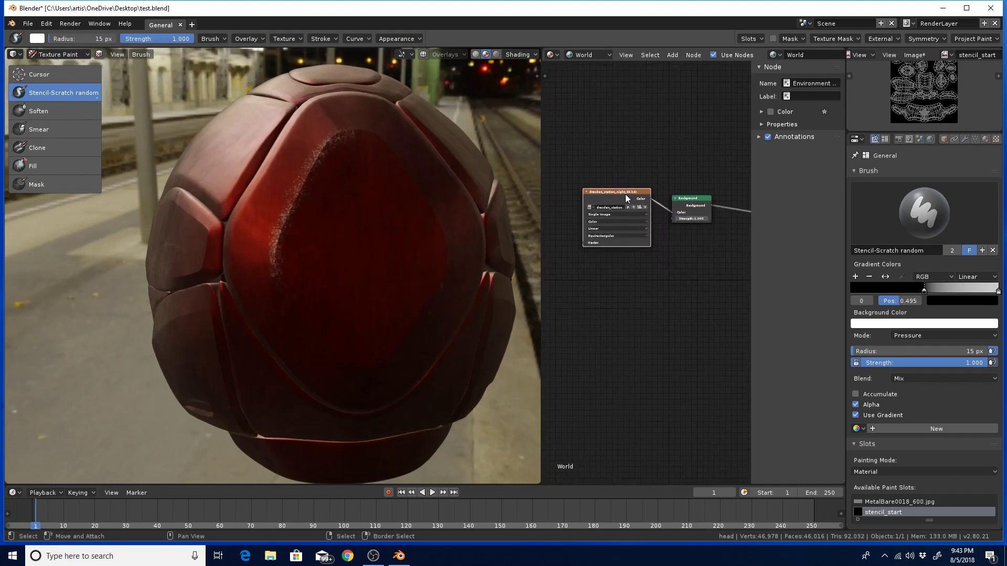
Step: Duplicate the environment texture node, load cape_hill_2k.hdr into the copy and link its colour to the Background node
{"action": "key", "text": "shift+d"}
{"action": "left_click", "coordinate": [621, 274]}
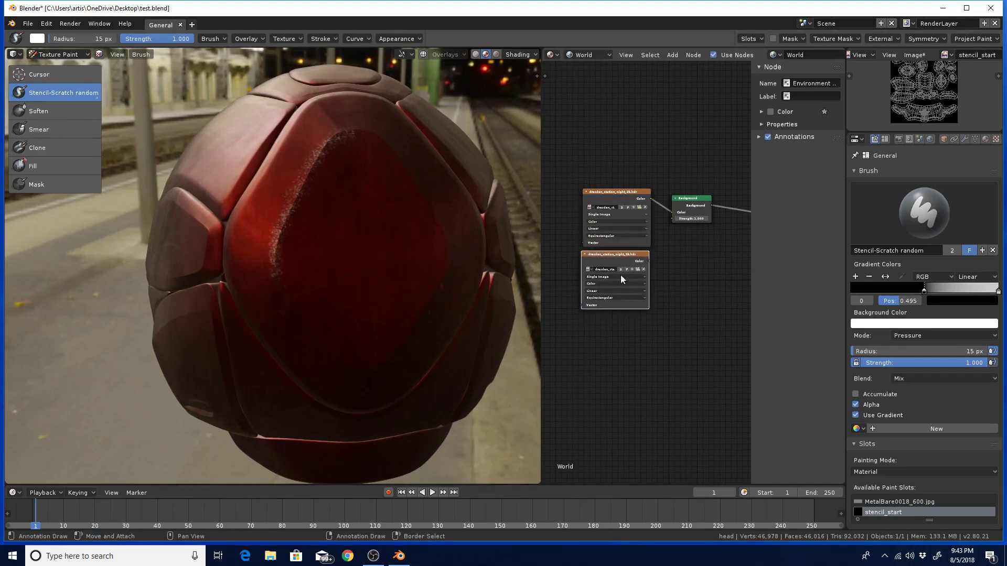
{"action": "left_click", "coordinate": [638, 268]}
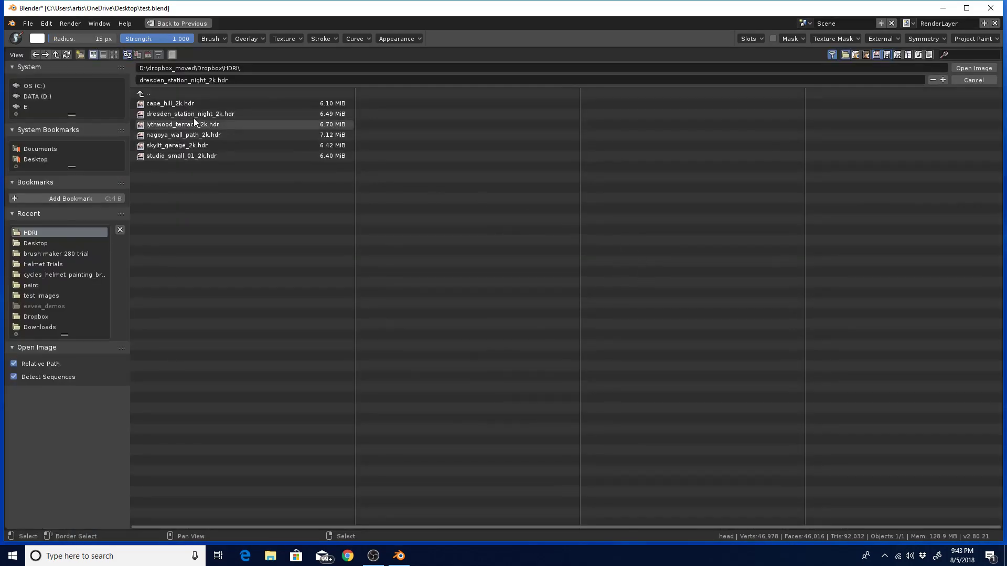
{"action": "left_click", "coordinate": [167, 104]}
{"action": "left_click", "coordinate": [967, 70]}
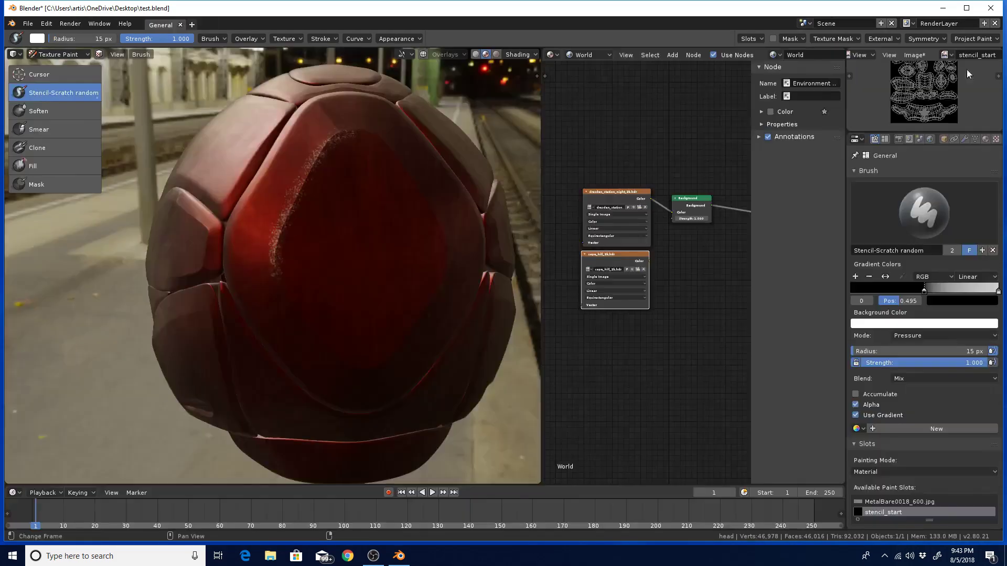
{"action": "left_click_drag", "start_coordinate": [650, 259], "coordinate": [672, 212]}
{"action": "left_click_drag", "start_coordinate": [609, 253], "coordinate": [610, 258]}
Step: Duplicate the cape hill texture node, load lythwood_terrace_2k.hdr into the copy and link its colour to the Background node
{"action": "key", "text": "shift+d"}
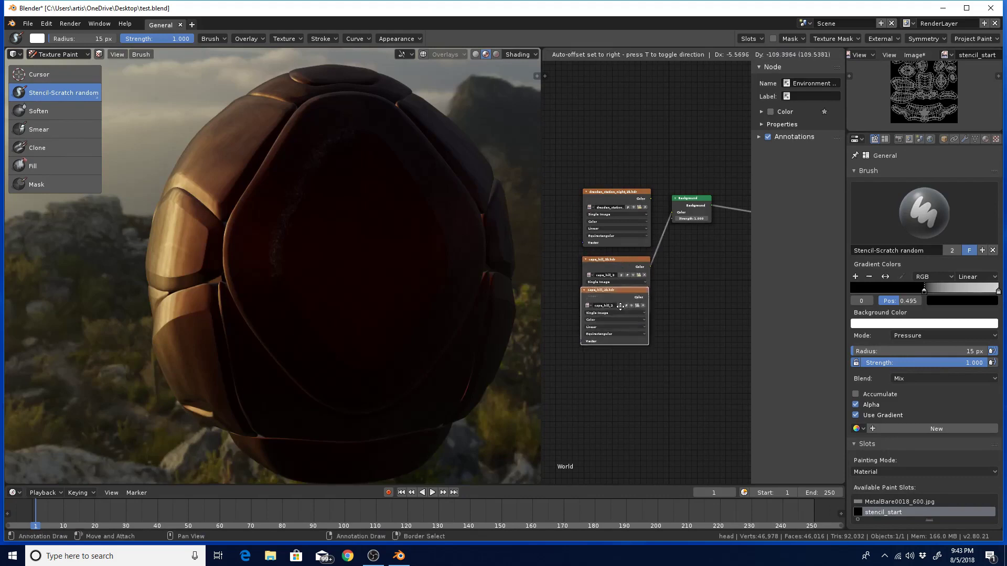
{"action": "left_click", "coordinate": [624, 326]}
{"action": "left_click", "coordinate": [640, 338]}
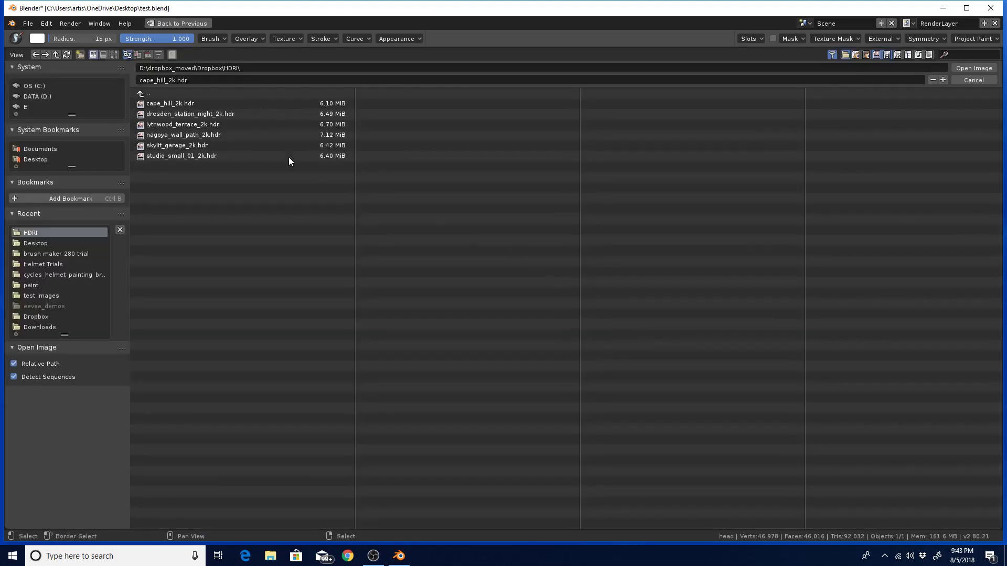
{"action": "left_click", "coordinate": [179, 125]}
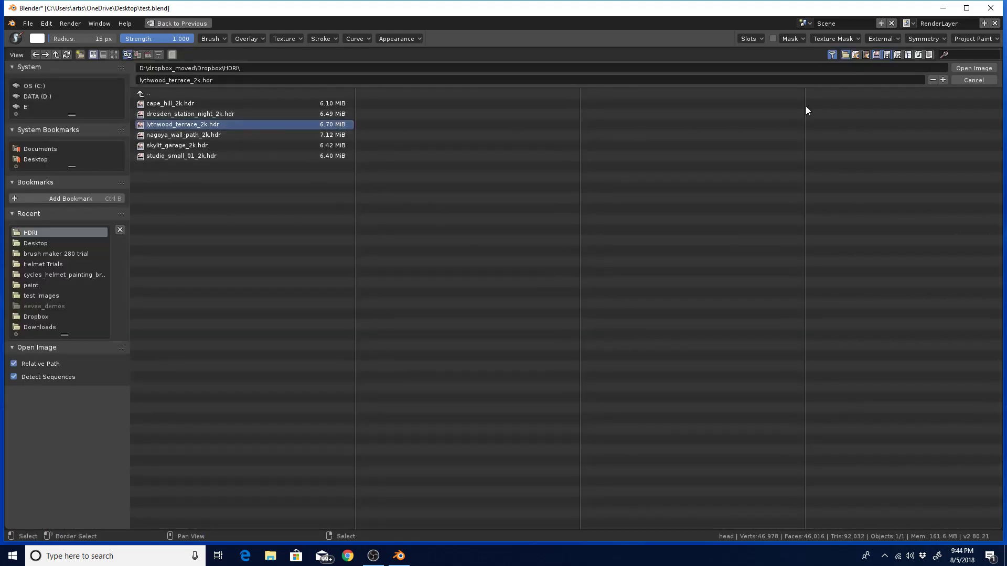
{"action": "left_click", "coordinate": [970, 68]}
{"action": "left_click_drag", "start_coordinate": [652, 326], "coordinate": [690, 212]}
{"action": "middle_click_drag", "start_coordinate": [423, 301], "coordinate": [375, 325]}
Step: Duplicate the lythwood terrace texture node, load skylit_garage_2k.hdr into the copy and link its colour to the Background node
{"action": "left_click", "coordinate": [629, 320]}
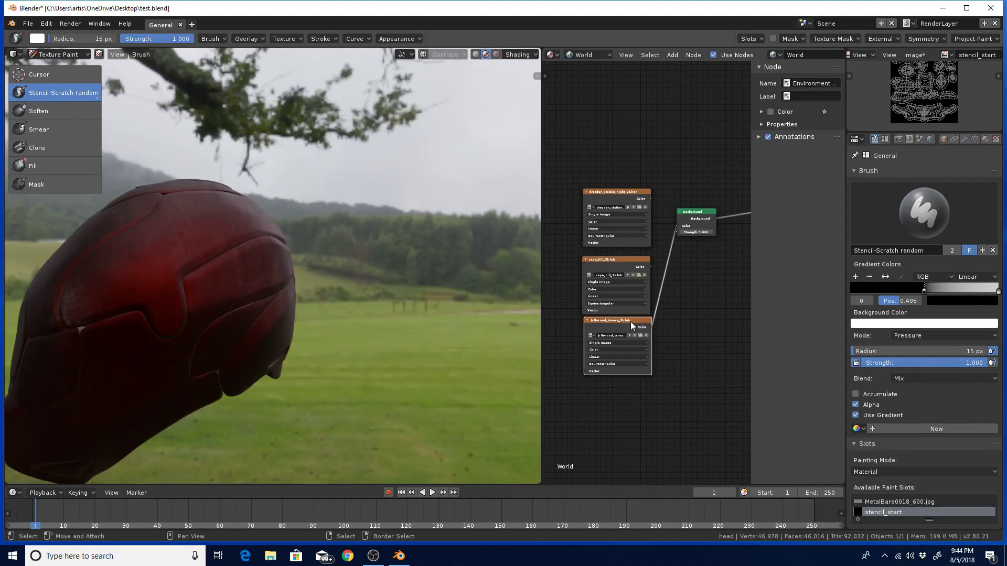
{"action": "key", "text": "shift+d"}
{"action": "left_click", "coordinate": [636, 407]}
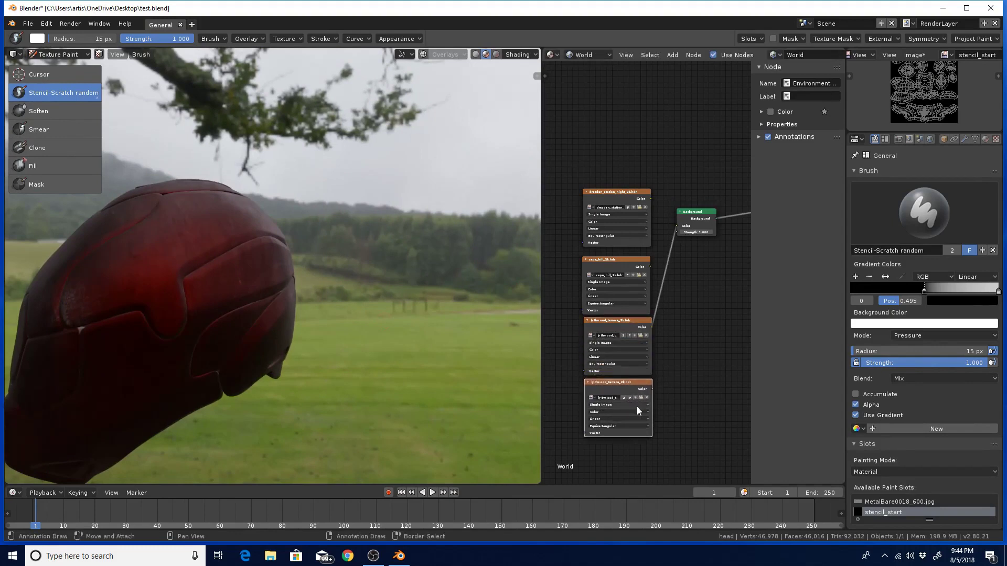
{"action": "left_click", "coordinate": [639, 398]}
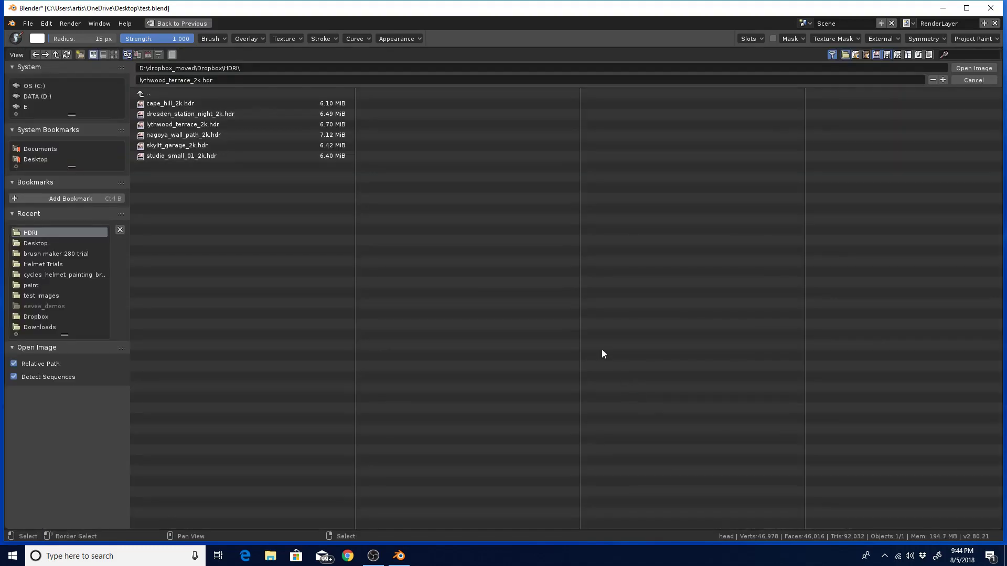
{"action": "left_click", "coordinate": [176, 146]}
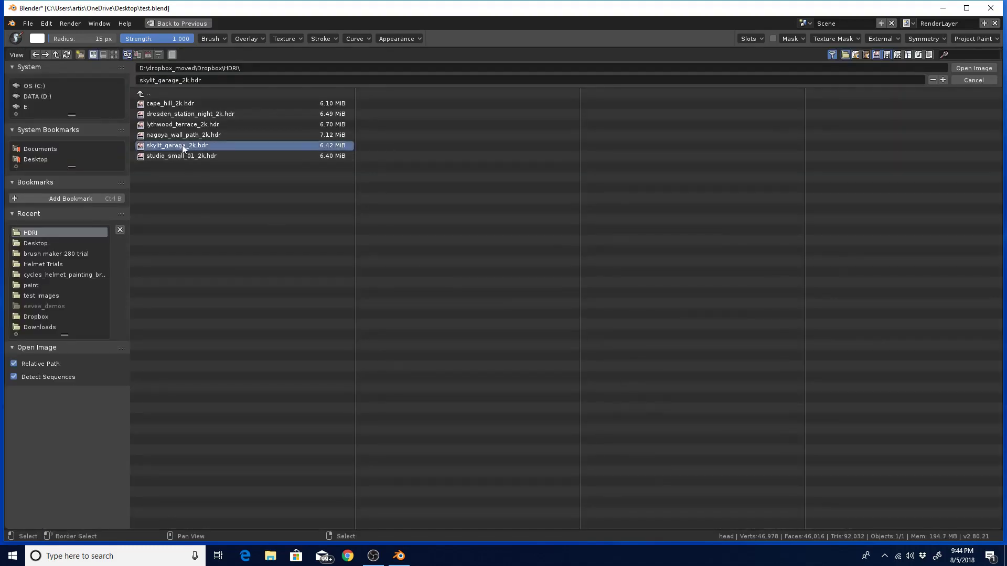
{"action": "left_click", "coordinate": [967, 68]}
{"action": "left_click_drag", "start_coordinate": [652, 389], "coordinate": [695, 229]}
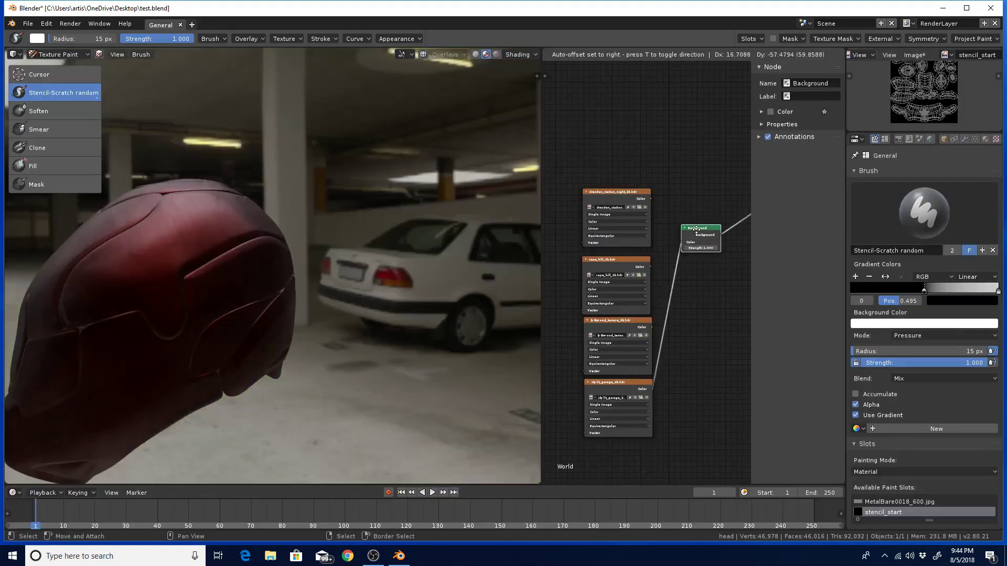
{"action": "key", "text": "super"}
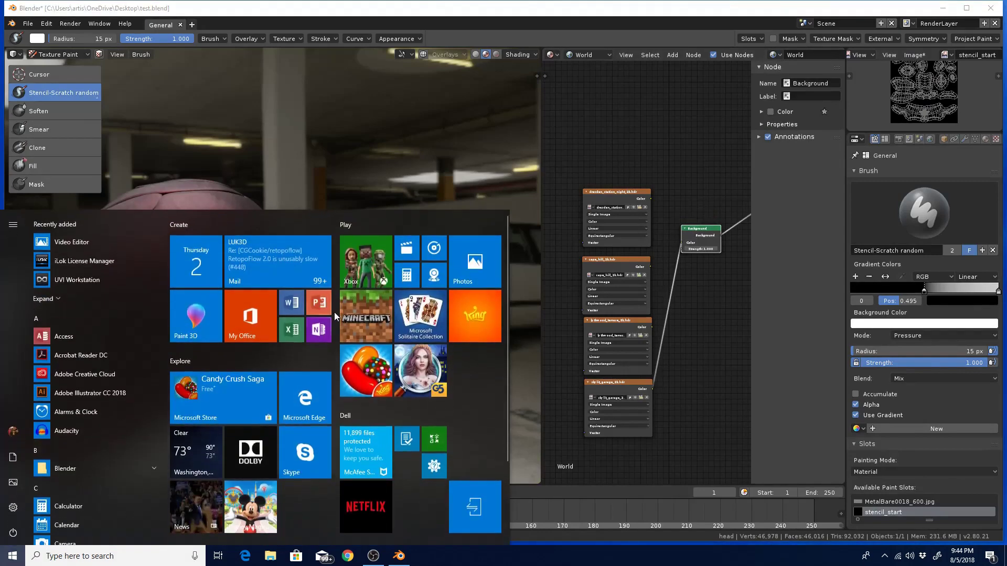
Step: Dismiss the Windows Start menu and set the Stencil-Scratch random brush radius to 53 px
{"action": "left_click", "coordinate": [386, 204]}
{"action": "middle_click_drag", "start_coordinate": [341, 308], "coordinate": [439, 265]}
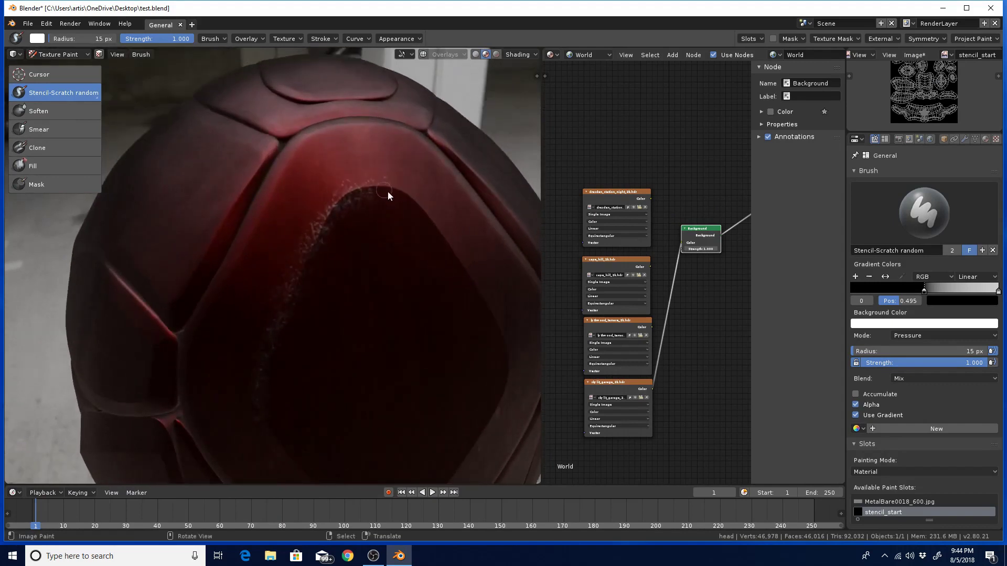
{"action": "key", "text": "f"}
{"action": "left_click", "coordinate": [443, 231]}
{"action": "scroll", "coordinate": [503, 291], "scroll_direction": "down", "scroll_amount": 6}
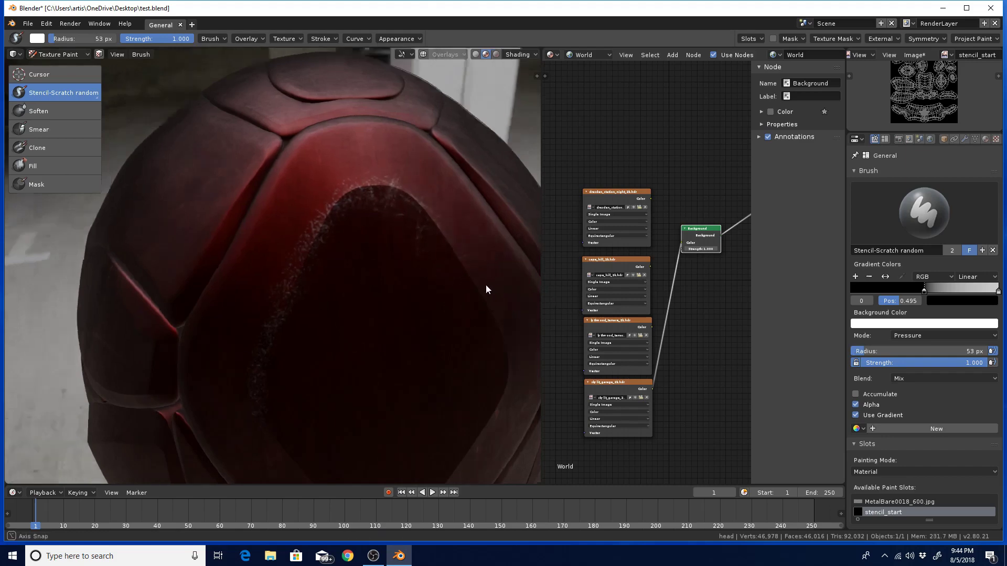
Step: Switch the node editor from the World shader back to the helmet's Object shader
{"action": "middle_click_drag", "start_coordinate": [470, 305], "coordinate": [540, 277]}
{"action": "middle_click_drag", "start_coordinate": [608, 273], "coordinate": [593, 270]}
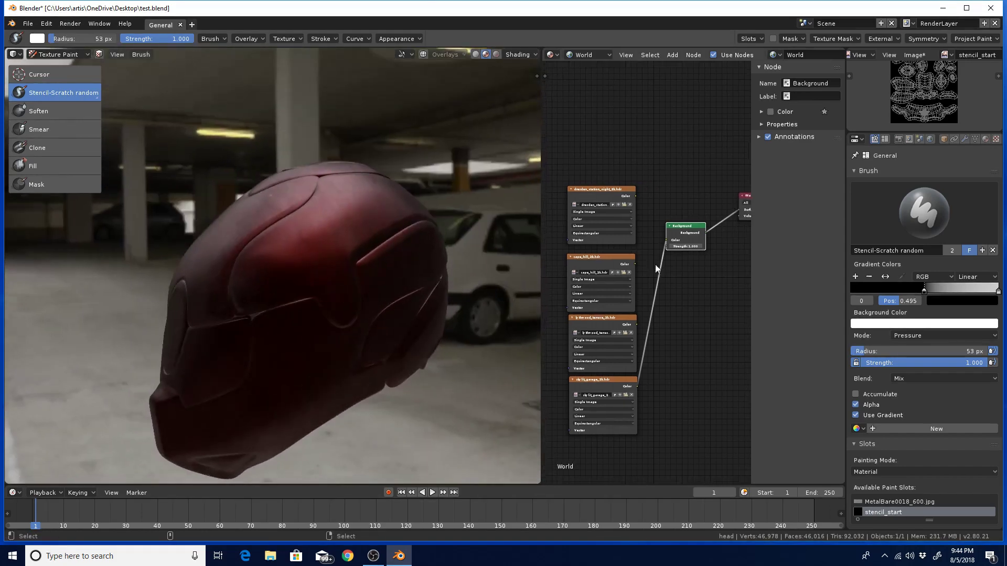
{"action": "left_click", "coordinate": [594, 55]}
{"action": "left_click", "coordinate": [589, 68]}
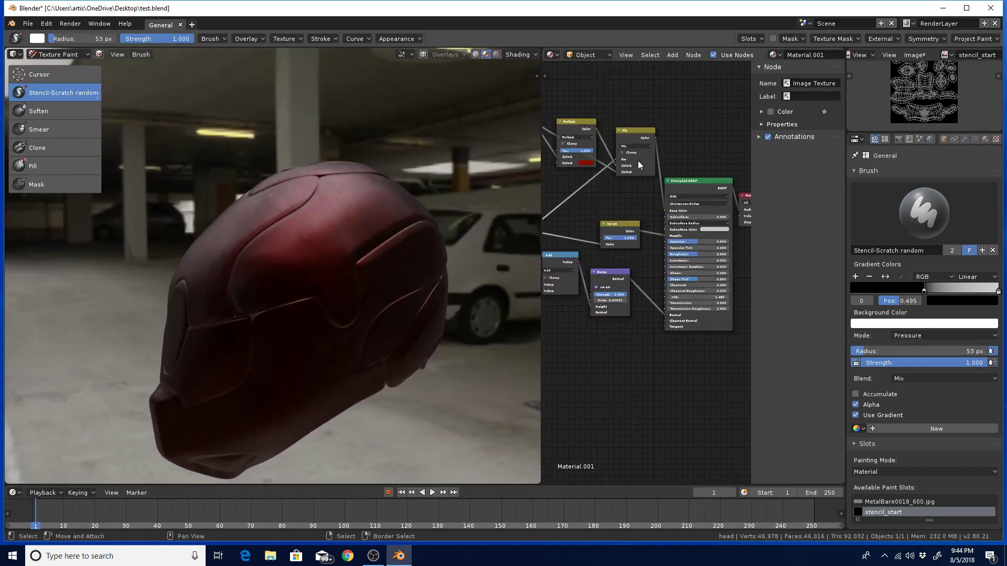
{"action": "middle_click_drag", "start_coordinate": [420, 286], "coordinate": [472, 283]}
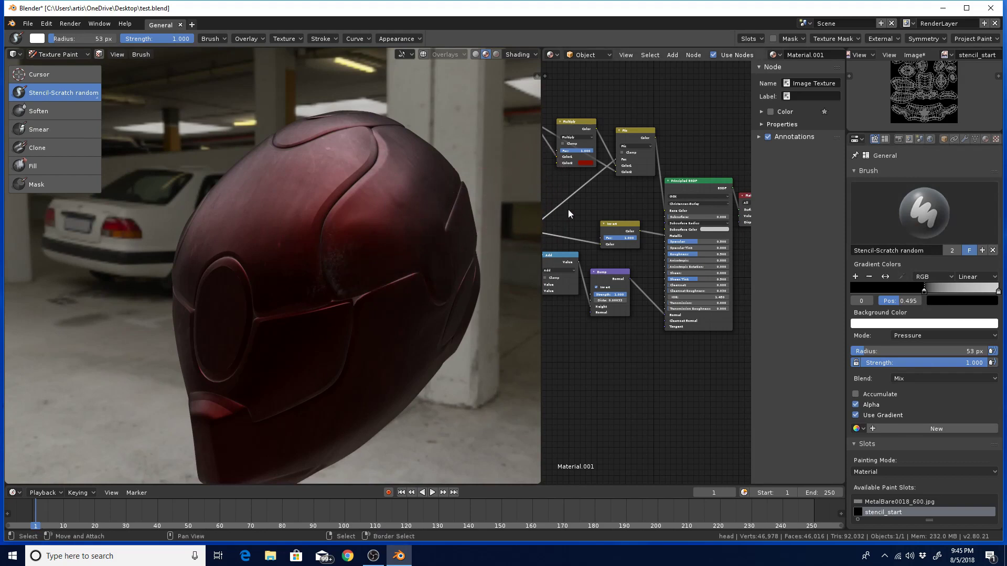
Step: Switch to the TexDraw brush and set its radius to 18 px and strength to 1.000
{"action": "left_click", "coordinate": [924, 213]}
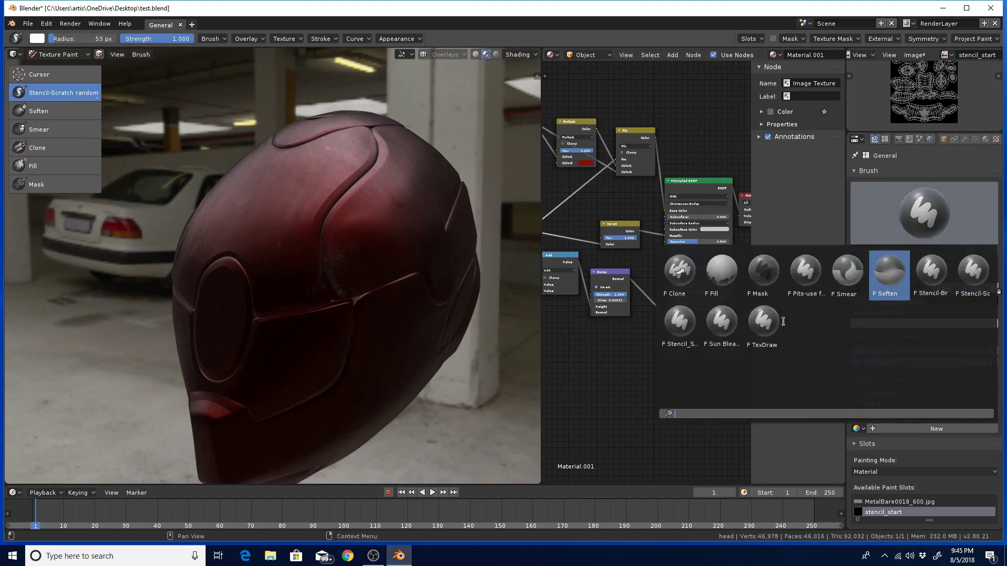
{"action": "left_click", "coordinate": [763, 321]}
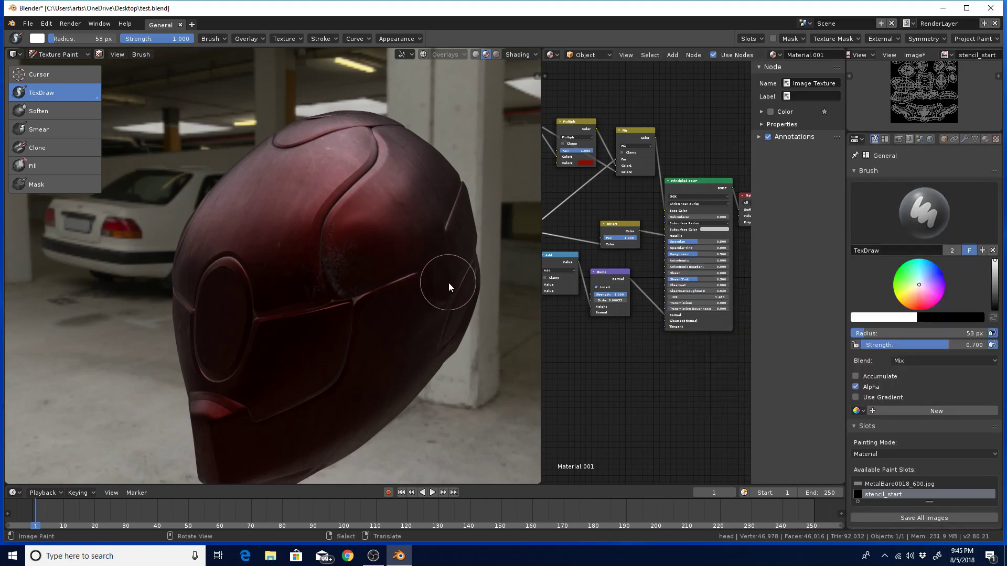
{"action": "mouse_move", "coordinate": [448, 279]}
{"action": "middle_mouse_down"}
{"action": "mouse_move", "coordinate": [447, 290]}
{"action": "mouse_move", "coordinate": [438, 269]}
{"action": "mouse_move", "coordinate": [446, 177]}
{"action": "middle_mouse_up"}
{"action": "scroll", "coordinate": [440, 261], "scroll_direction": "up", "scroll_amount": 3}
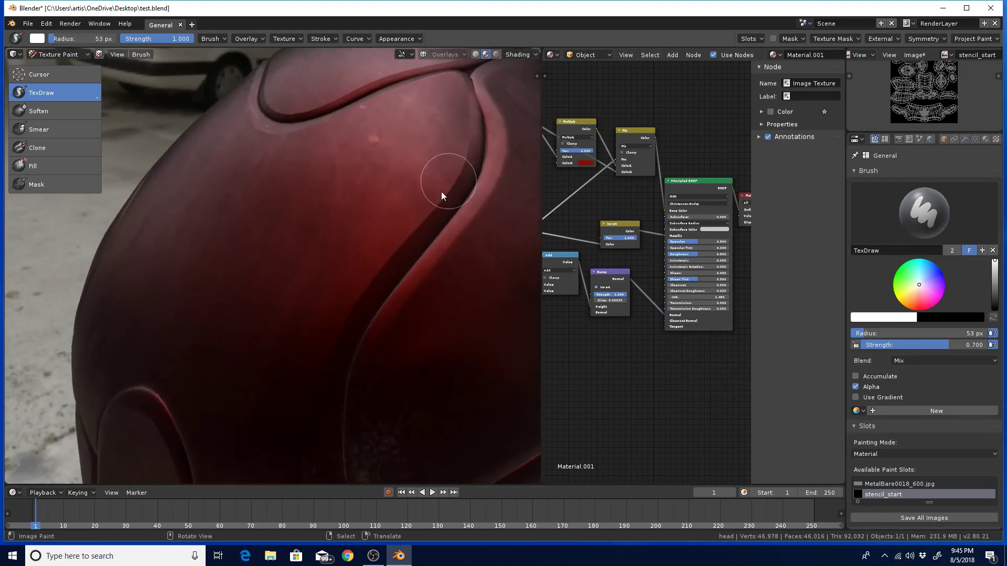
{"action": "key", "text": "f"}
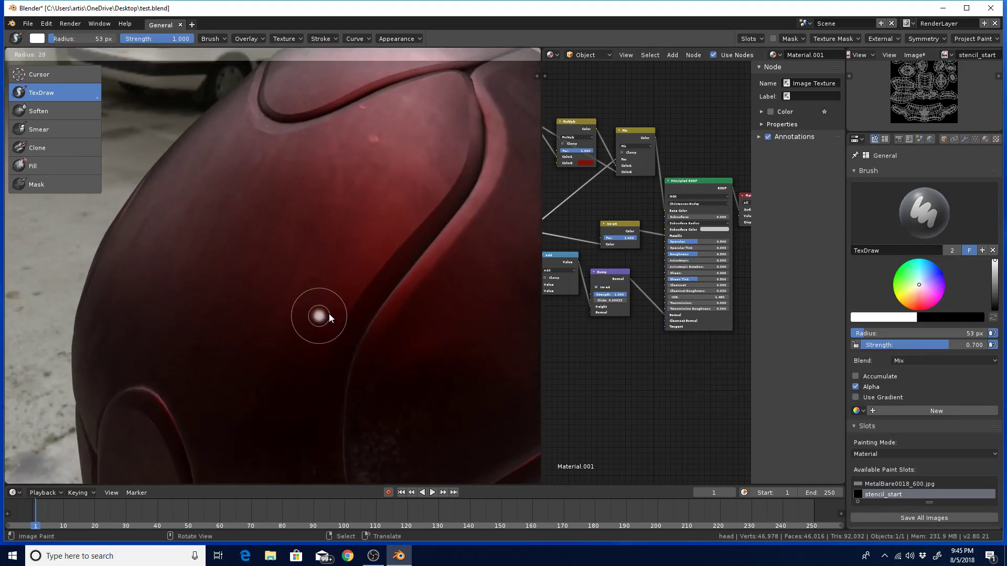
{"action": "left_click", "coordinate": [329, 313]}
{"action": "key", "text": "shift+f"}
{"action": "left_click", "coordinate": [332, 306]}
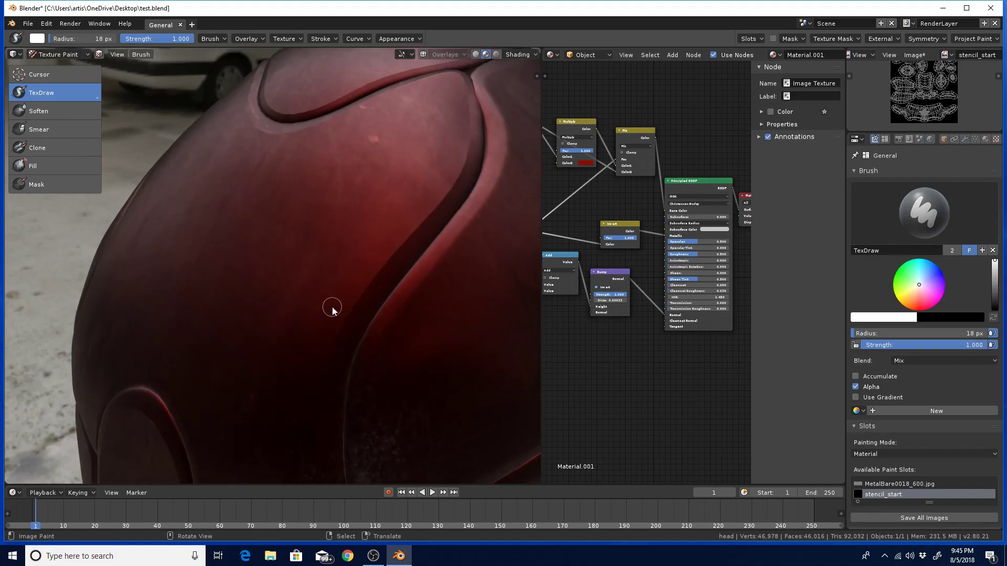
Step: Set the stroke method to Curve and place a four-point paint curve along the helmet's curved panel seam
{"action": "key", "text": "e"}
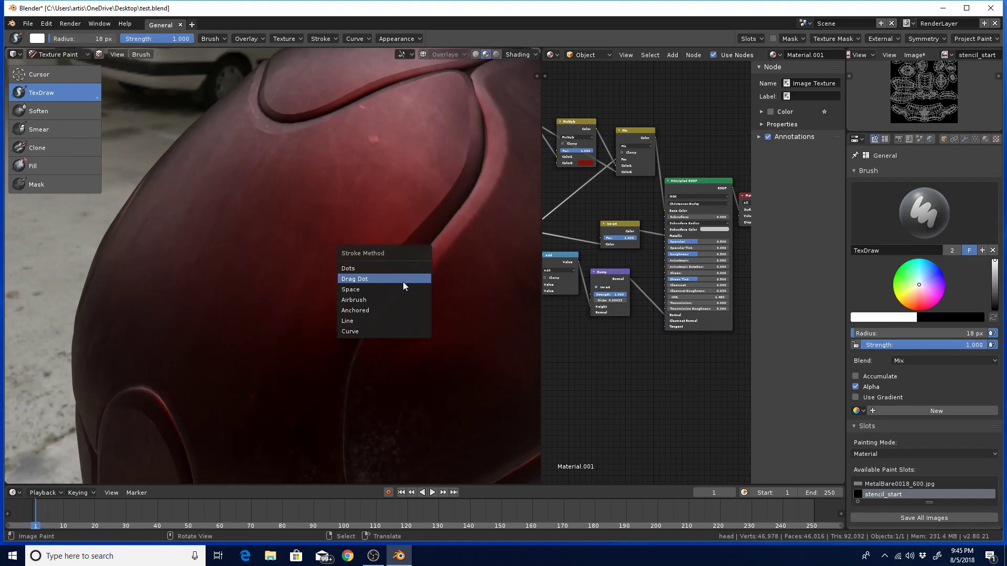
{"action": "left_click", "coordinate": [383, 331]}
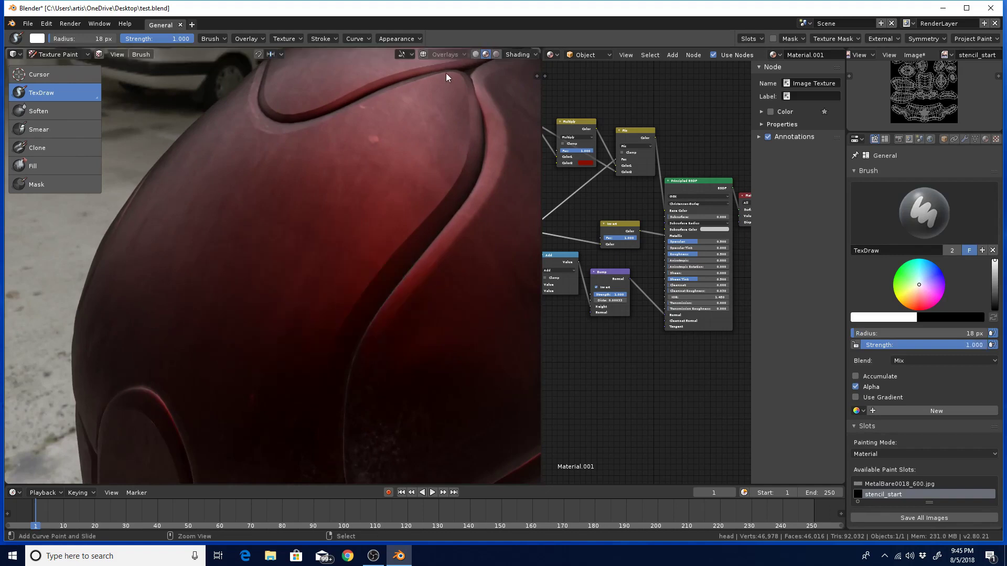
{"action": "left_click", "coordinate": [462, 79], "text": "ctrl"}
{"action": "left_click", "coordinate": [461, 166], "text": "ctrl"}
{"action": "left_click", "coordinate": [375, 270], "text": "ctrl"}
{"action": "left_click", "coordinate": [322, 407], "text": "ctrl"}
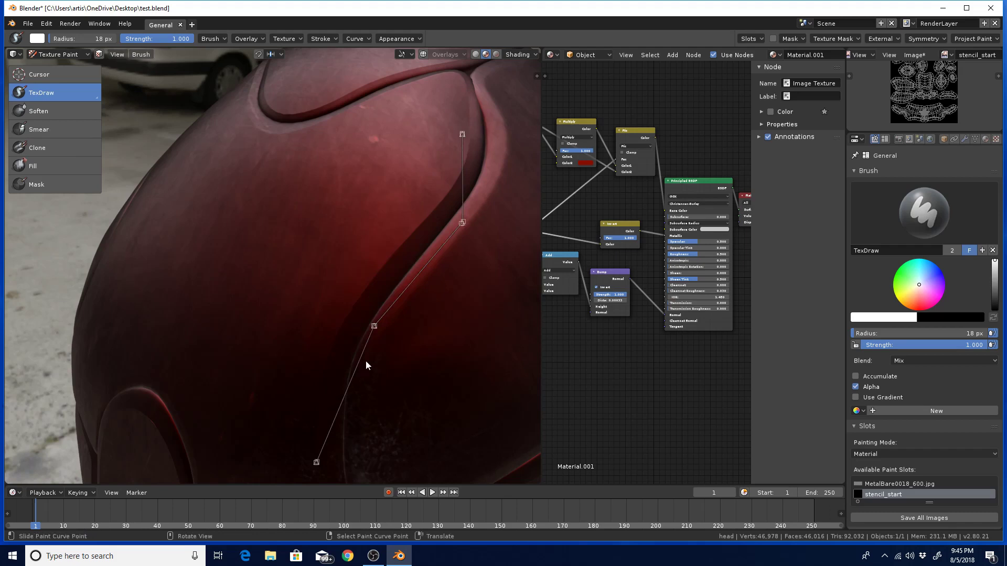
Step: Adjust the paint curve's lowest point by pulling its handle out sideways
{"action": "key", "text": "g"}
{"action": "right_click", "coordinate": [377, 327]}
{"action": "key", "text": "g"}
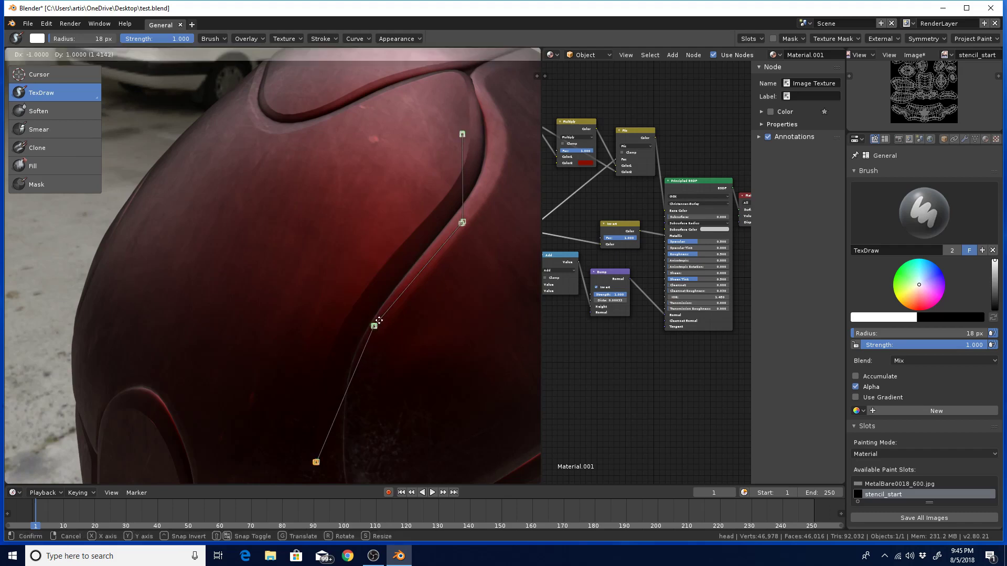
{"action": "right_click", "coordinate": [330, 442]}
{"action": "left_click_drag", "start_coordinate": [317, 464], "coordinate": [304, 464]}
{"action": "key", "text": "g"}
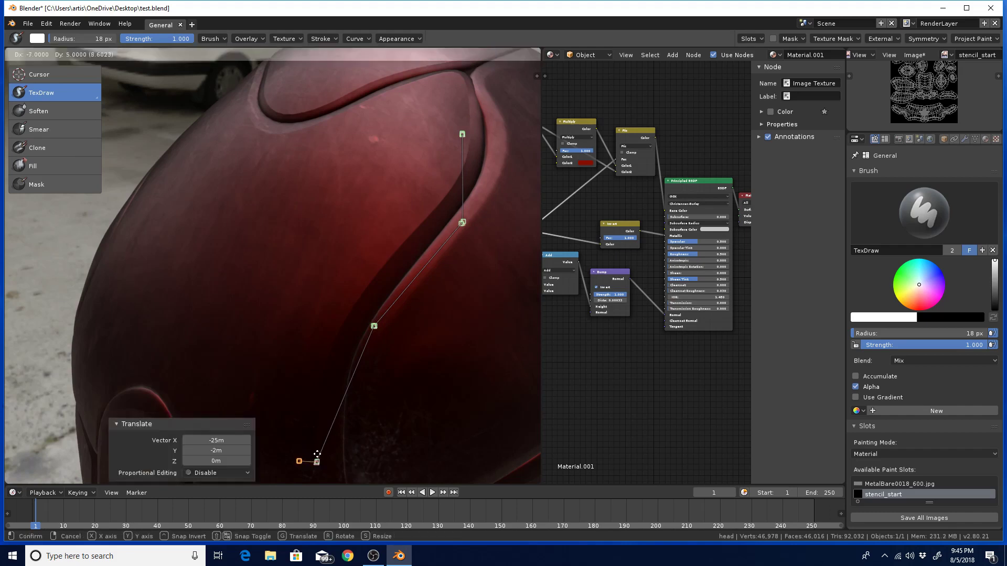
{"action": "right_click", "coordinate": [317, 461]}
{"action": "key", "text": "g"}
{"action": "left_click", "coordinate": [322, 453]}
Step: Select all paint curve points and move the whole curve by -23 m in X and 72 m in Y
{"action": "key", "text": "a"}
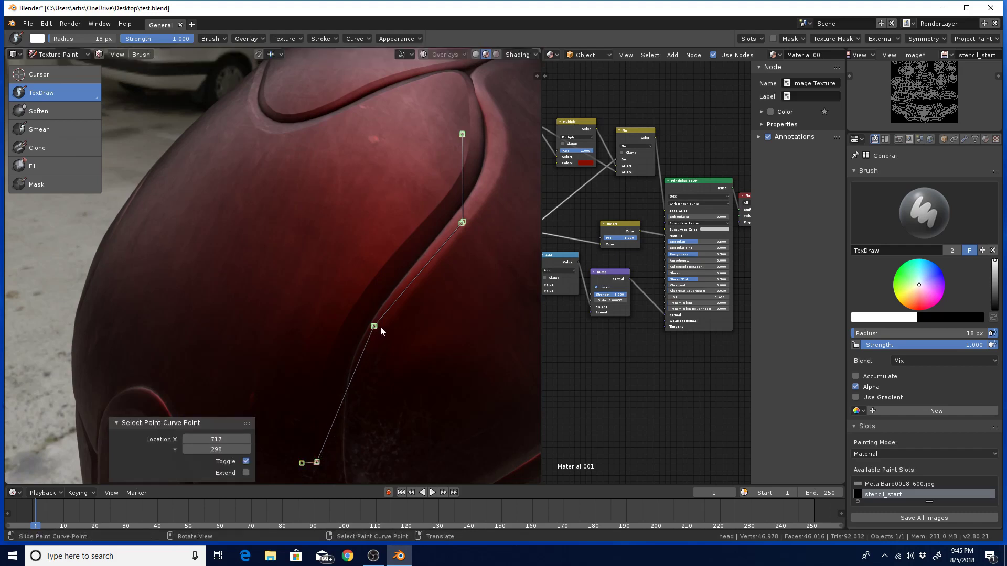
{"action": "key", "text": "a"}
{"action": "key", "text": "g"}
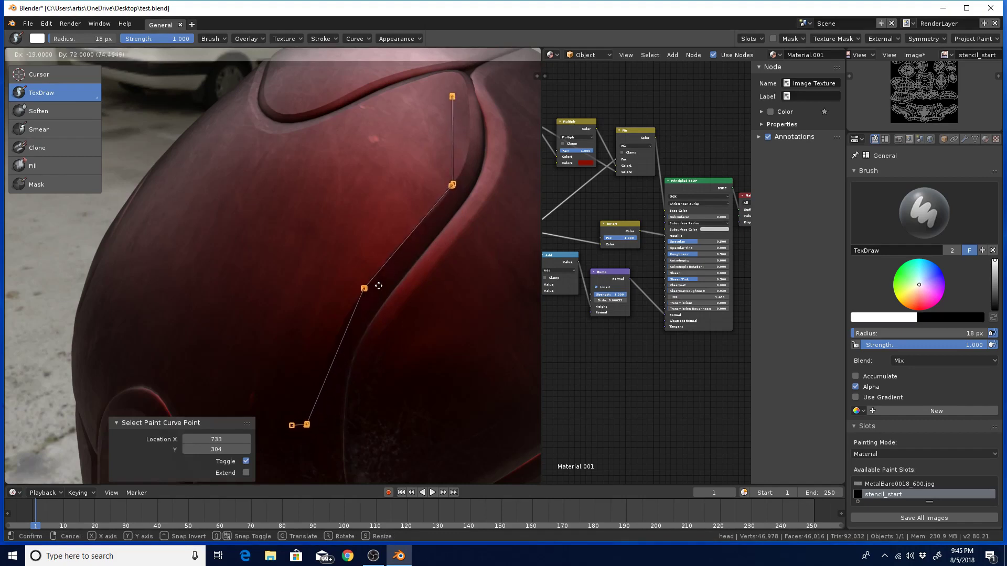
{"action": "left_click", "coordinate": [376, 288]}
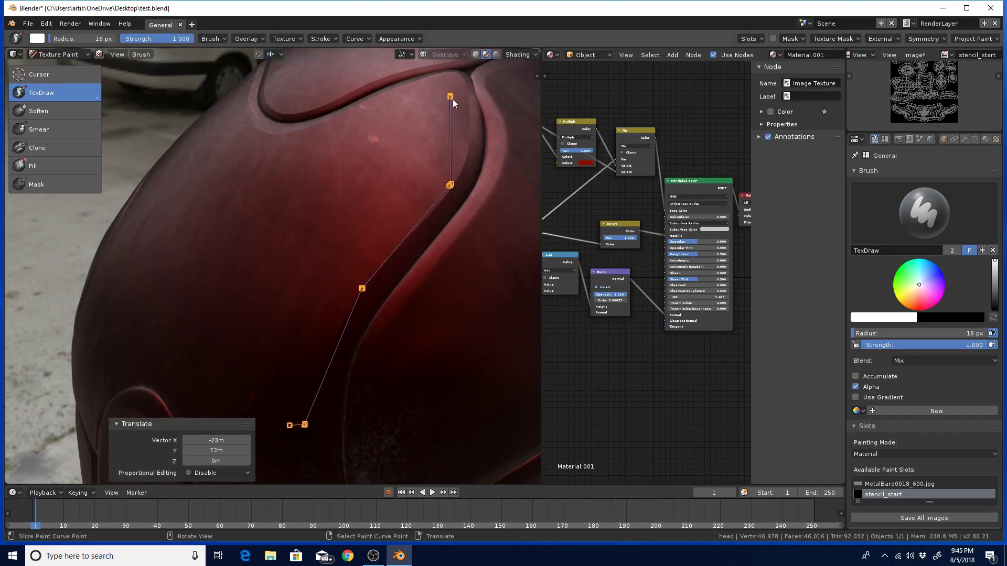
Step: Deselect the curve points, paint a stroke along the curve and set the stroke method to Space
{"action": "key", "text": "a"}
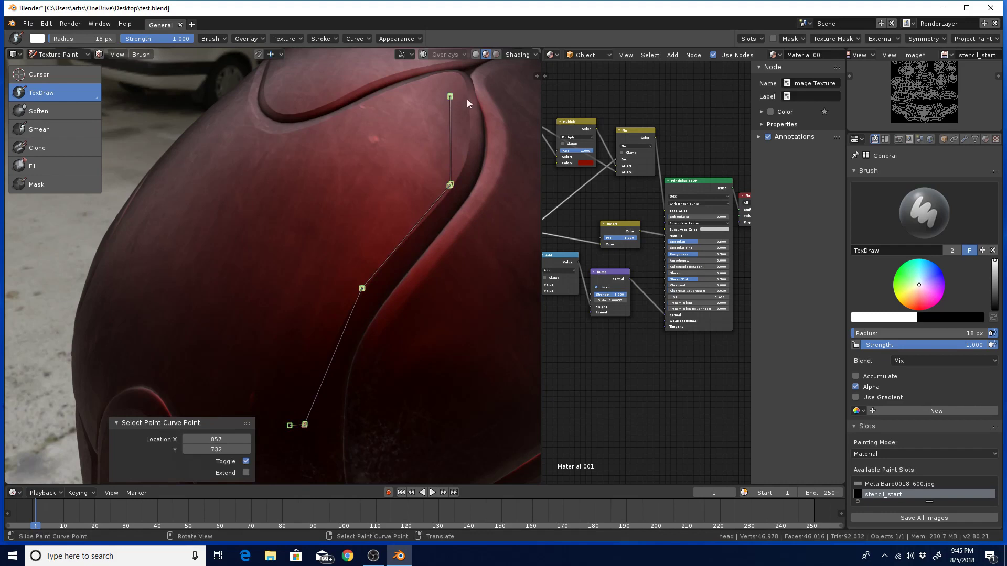
{"action": "key", "text": "Return"}
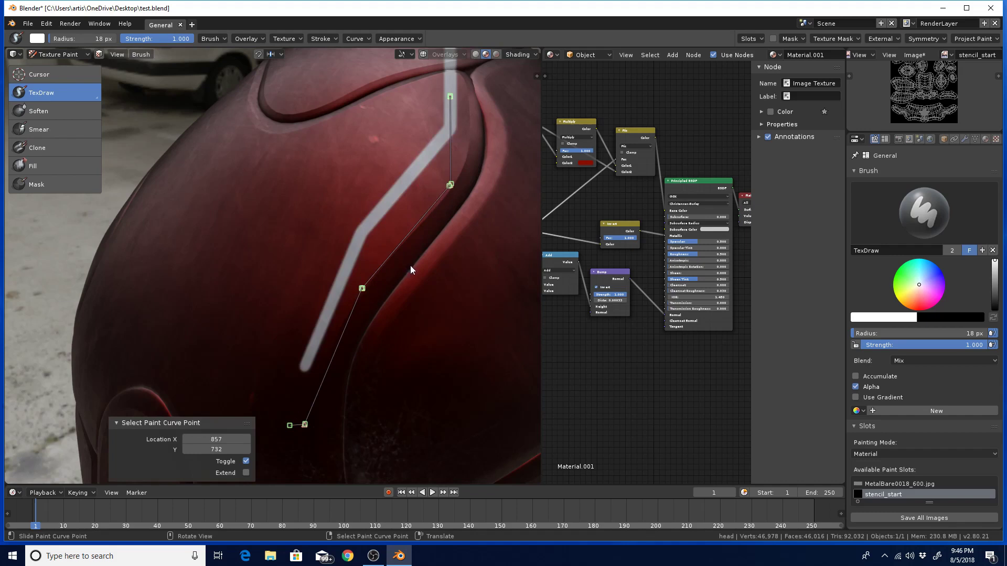
{"action": "key", "text": "e"}
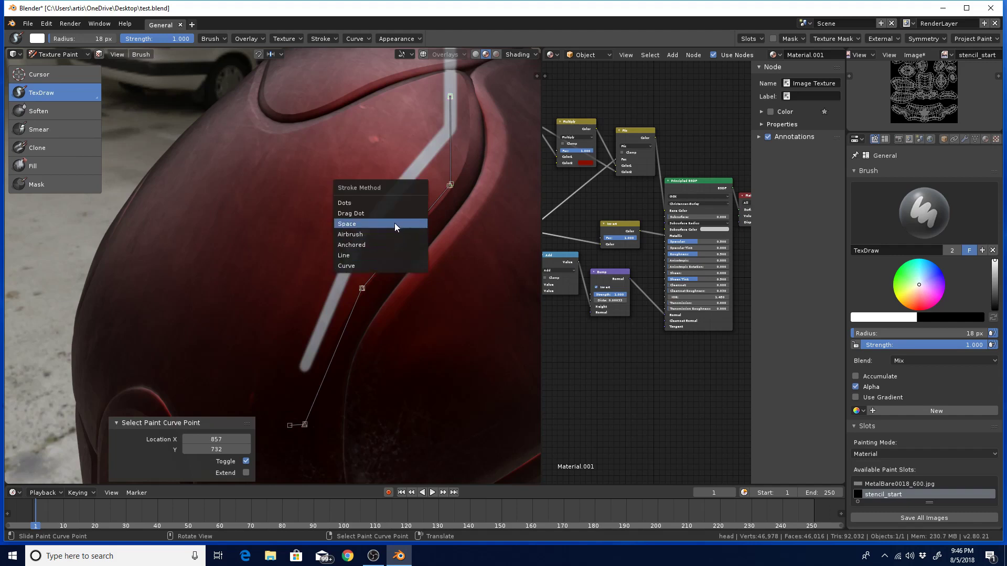
{"action": "left_click", "coordinate": [401, 233]}
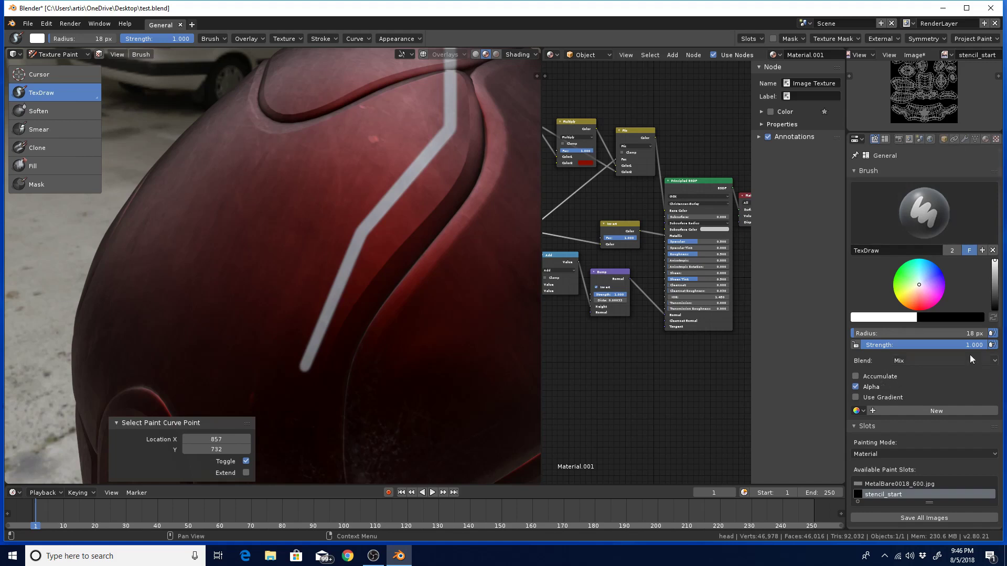
Step: Assign the sun bleaching texture to the TexDraw brush and set its brush mapping to Stencil
{"action": "left_click_drag", "start_coordinate": [1002, 309], "coordinate": [997, 421]}
{"action": "scroll", "coordinate": [903, 407], "scroll_direction": "down", "scroll_amount": 5}
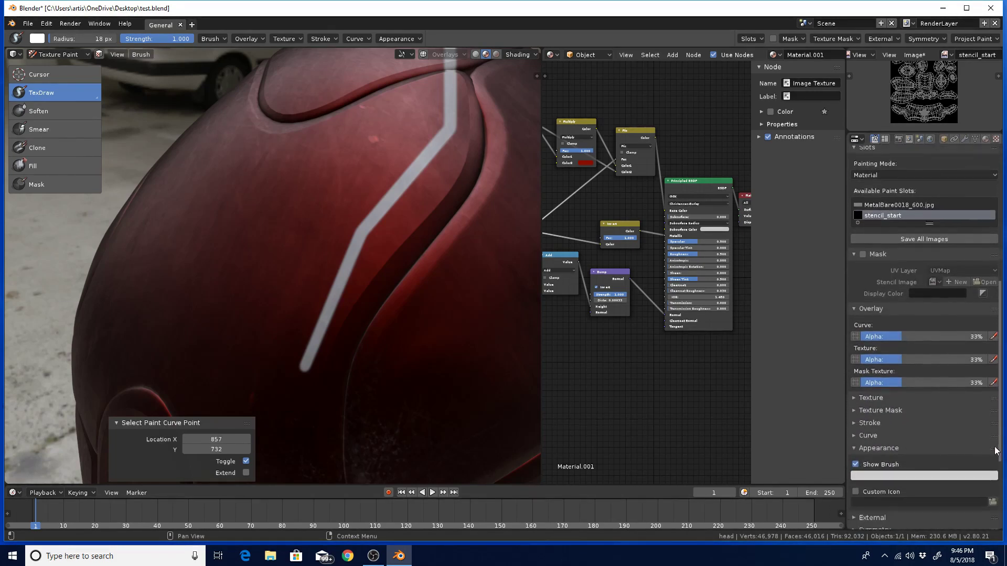
{"action": "left_click", "coordinate": [857, 345]}
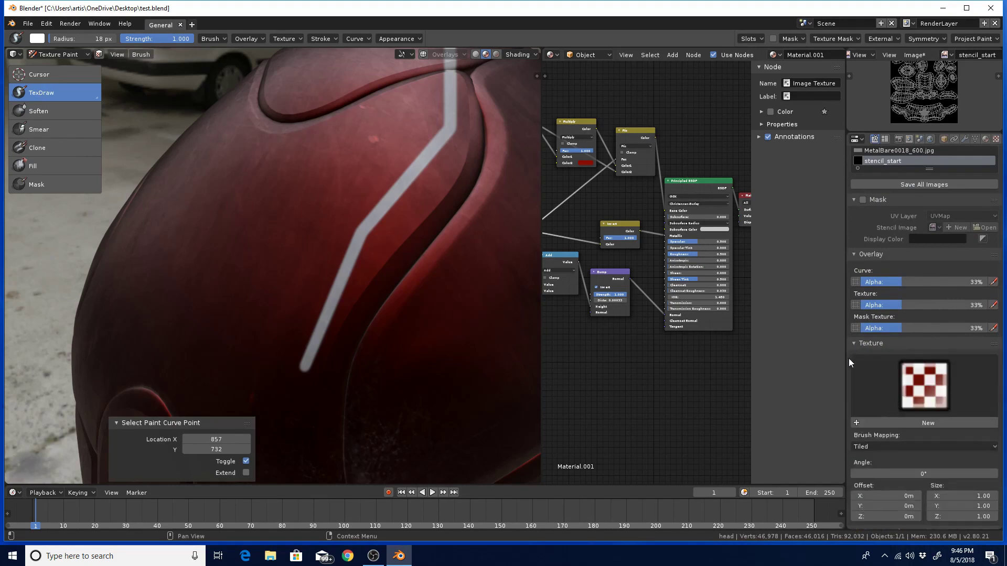
{"action": "left_click", "coordinate": [921, 379]}
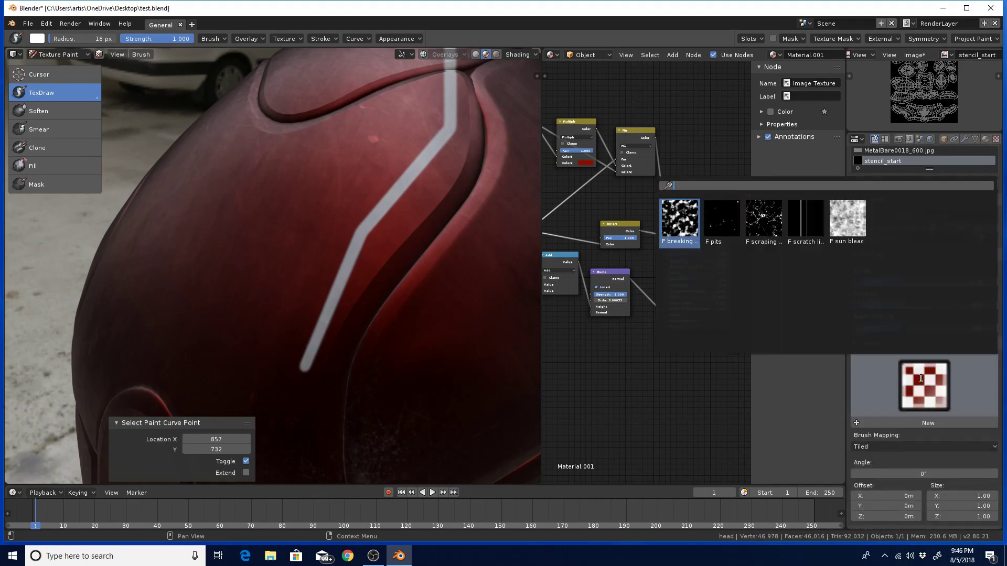
{"action": "left_click", "coordinate": [858, 223]}
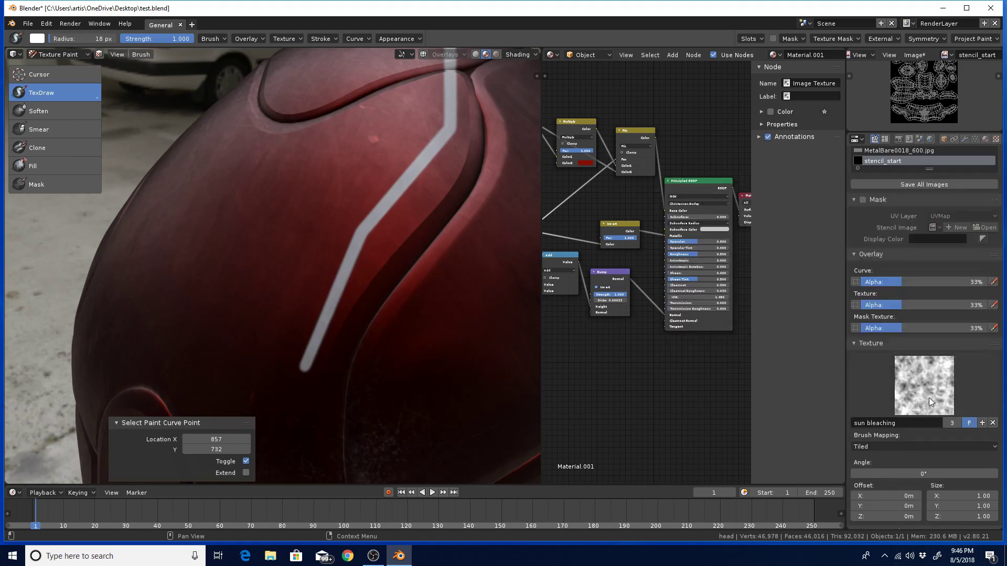
{"action": "left_click", "coordinate": [888, 446]}
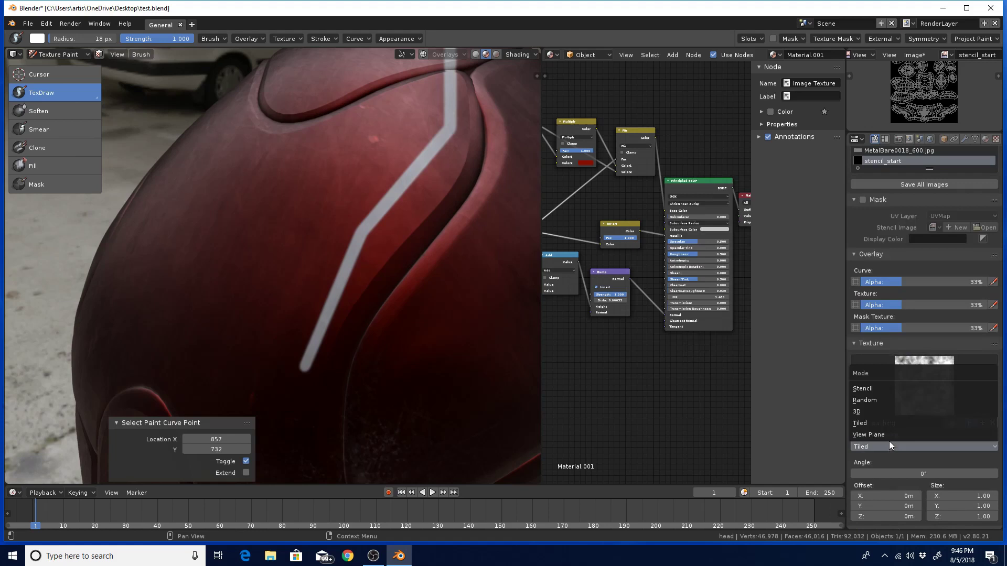
{"action": "left_click", "coordinate": [883, 388]}
Step: Position the sun bleaching stencil over the helmet's upper shell and shrink it to about half its size
{"action": "mouse_move", "coordinate": [209, 376]}
{"action": "right_mouse_down"}
{"action": "mouse_move", "coordinate": [249, 325]}
{"action": "mouse_move", "coordinate": [367, 233]}
{"action": "mouse_move", "coordinate": [345, 225]}
{"action": "mouse_move", "coordinate": [379, 222]}
{"action": "mouse_move", "coordinate": [367, 223]}
{"action": "right_mouse_up"}
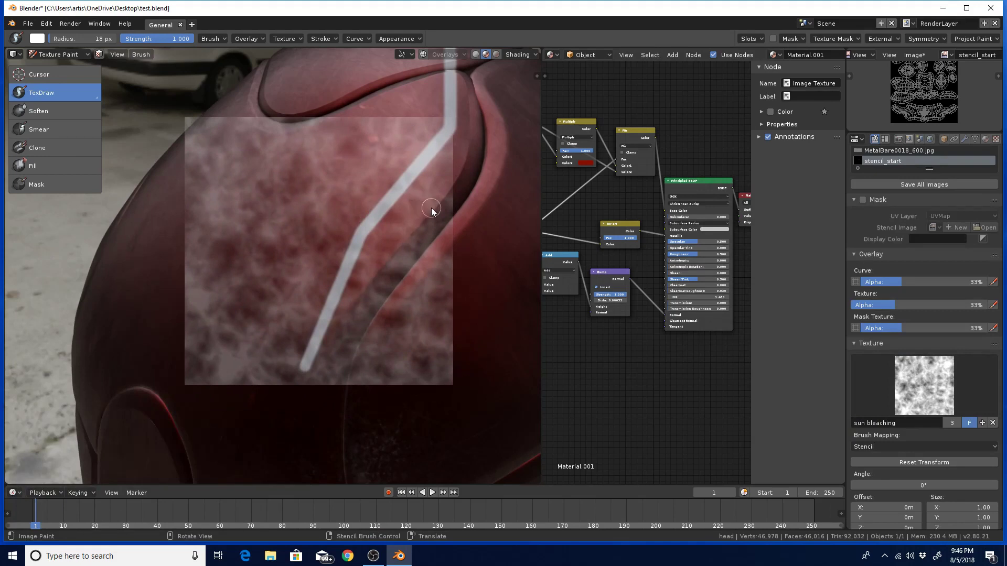
{"action": "right_click_drag", "start_coordinate": [431, 208], "coordinate": [359, 227], "text": "shift"}
{"action": "right_click_drag", "start_coordinate": [366, 231], "coordinate": [331, 213]}
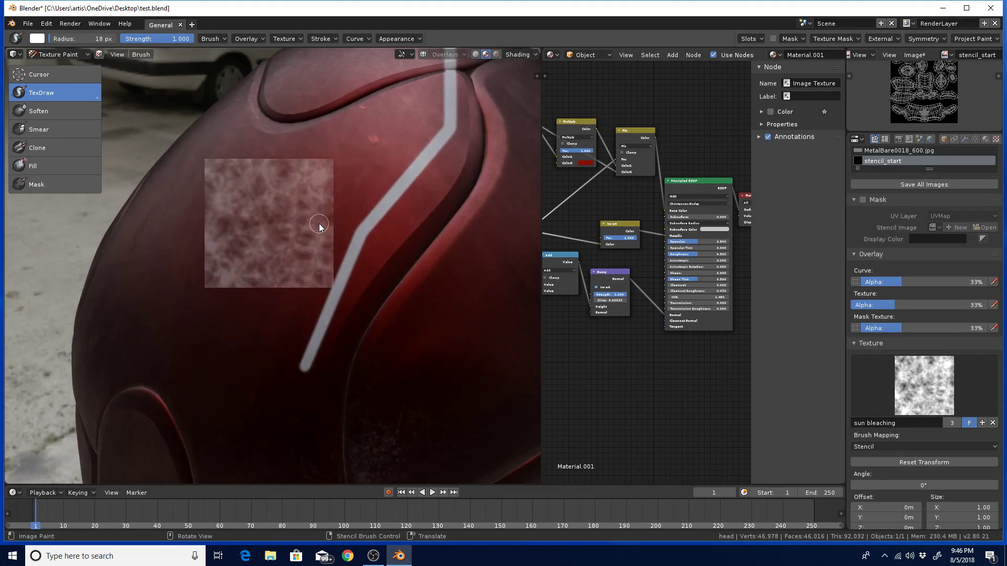
Step: Set the brush radius to 63 px and paint the sun bleaching pattern through the stencil onto the upper shell
{"action": "key", "text": "f"}
{"action": "left_click", "coordinate": [338, 225]}
{"action": "mouse_move", "coordinate": [324, 172]}
{"action": "left_mouse_down"}
{"action": "mouse_move", "coordinate": [223, 175]}
{"action": "mouse_move", "coordinate": [326, 171]}
{"action": "mouse_move", "coordinate": [329, 180]}
{"action": "mouse_move", "coordinate": [240, 208]}
{"action": "mouse_move", "coordinate": [219, 231]}
{"action": "mouse_move", "coordinate": [332, 238]}
{"action": "mouse_move", "coordinate": [206, 203]}
{"action": "mouse_move", "coordinate": [345, 178]}
{"action": "mouse_move", "coordinate": [209, 162]}
{"action": "mouse_move", "coordinate": [344, 135]}
{"action": "mouse_move", "coordinate": [201, 127]}
{"action": "mouse_move", "coordinate": [351, 107]}
{"action": "mouse_move", "coordinate": [209, 158]}
{"action": "mouse_move", "coordinate": [357, 177]}
{"action": "mouse_move", "coordinate": [234, 200]}
{"action": "mouse_move", "coordinate": [229, 115]}
{"action": "mouse_move", "coordinate": [346, 109]}
{"action": "mouse_move", "coordinate": [228, 178]}
{"action": "mouse_move", "coordinate": [313, 194]}
{"action": "mouse_move", "coordinate": [323, 212]}
{"action": "mouse_move", "coordinate": [193, 208]}
{"action": "mouse_move", "coordinate": [355, 139]}
{"action": "mouse_move", "coordinate": [281, 143]}
{"action": "left_mouse_up"}
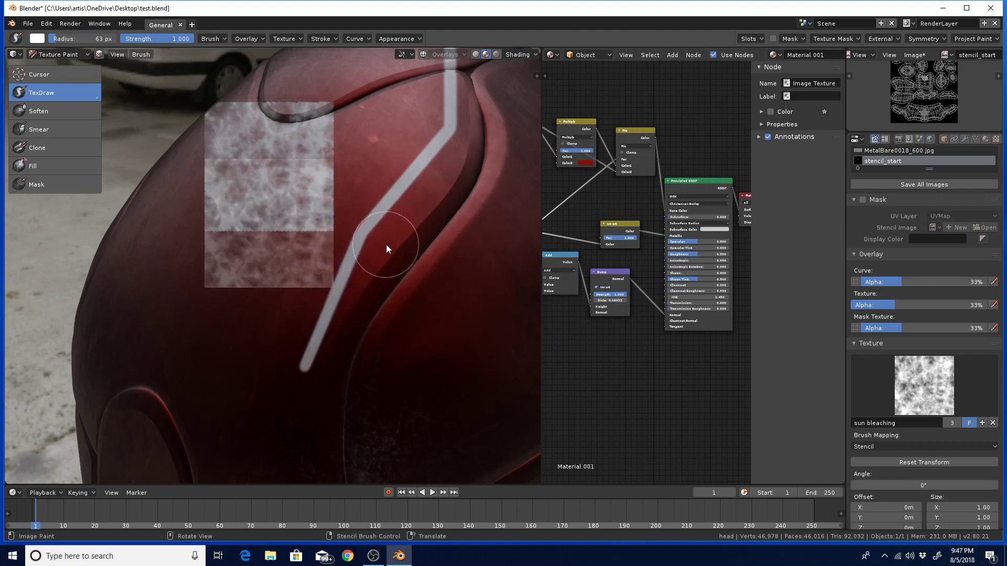
Step: Set the brush radius to 7 px and try a freehand stroke along the edge of the curved panel seam
{"action": "key", "text": "e"}
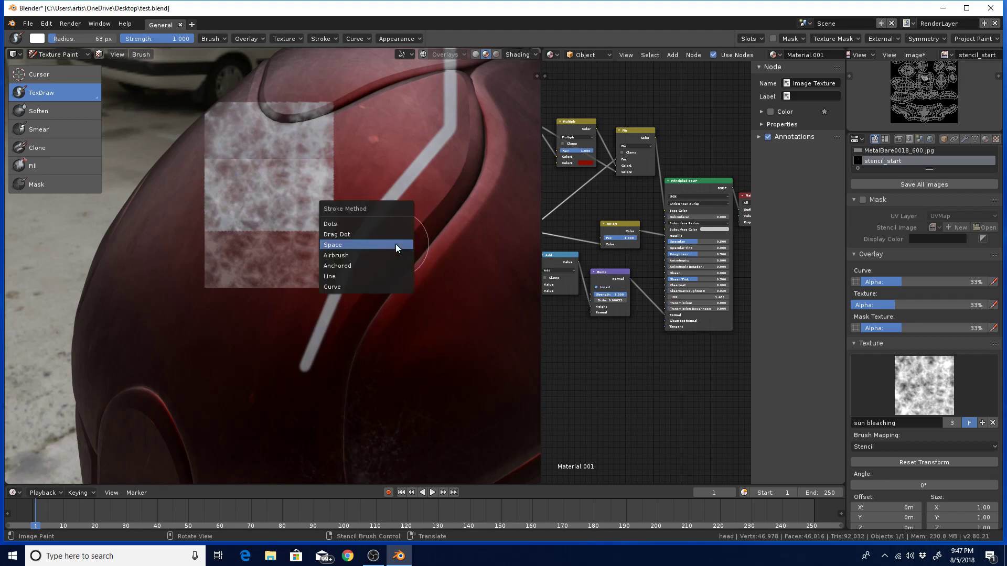
{"action": "left_click", "coordinate": [371, 268]}
{"action": "key", "text": "f"}
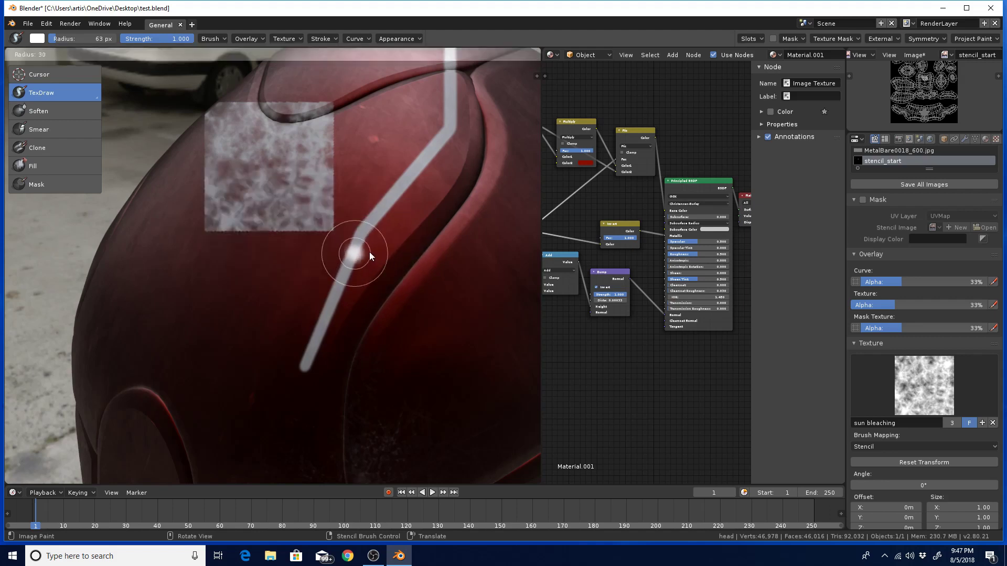
{"action": "left_click", "coordinate": [389, 237]}
{"action": "key", "text": "f"}
{"action": "left_click", "coordinate": [429, 194]}
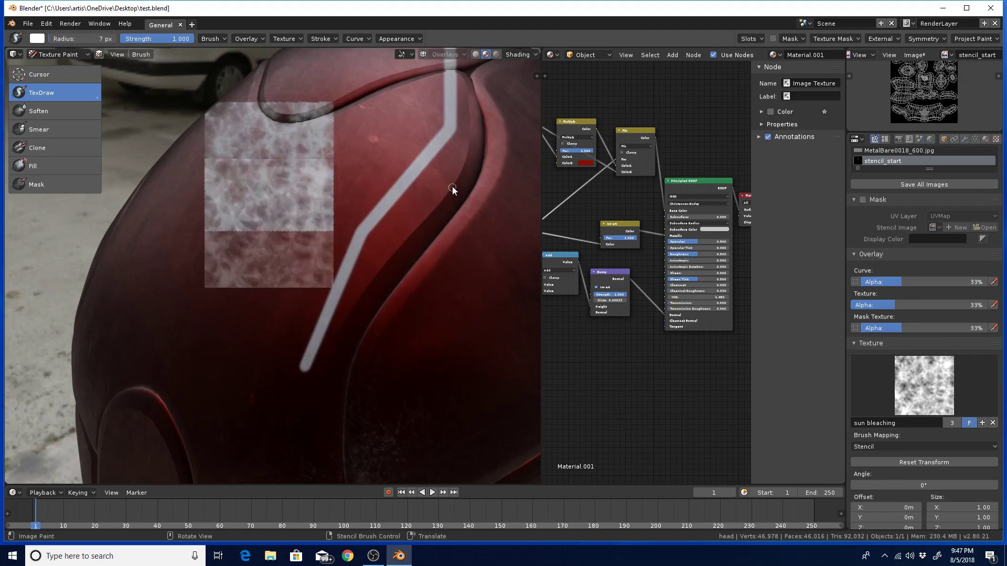
{"action": "left_click_drag", "start_coordinate": [455, 185], "coordinate": [382, 270]}
Step: Remove the sun bleaching texture from the brush and paint a thin freehand line along the curved panel seam
{"action": "left_click", "coordinate": [992, 423]}
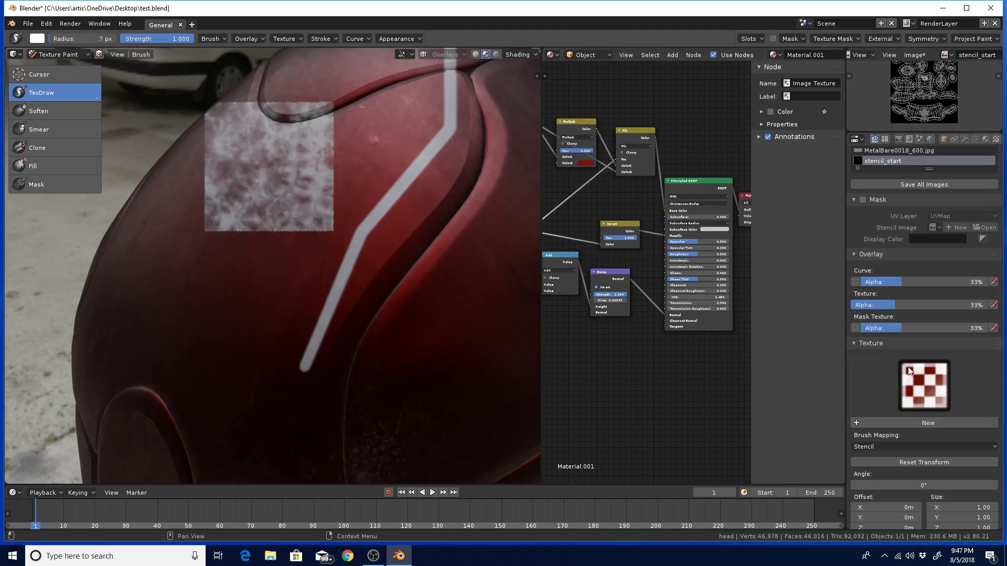
{"action": "left_click", "coordinate": [854, 343]}
{"action": "left_click_drag", "start_coordinate": [453, 185], "coordinate": [377, 273]}
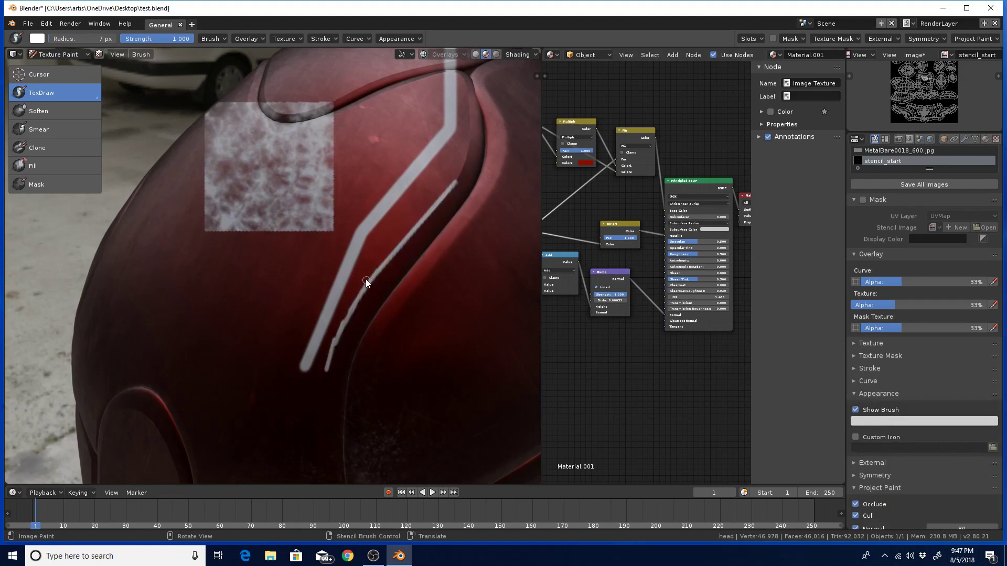
Step: Paint short cross lines between the two seam lines and try a freehand stroke on the upper shell with the Dots stroke method
{"action": "left_click_drag", "start_coordinate": [355, 229], "coordinate": [355, 229]}
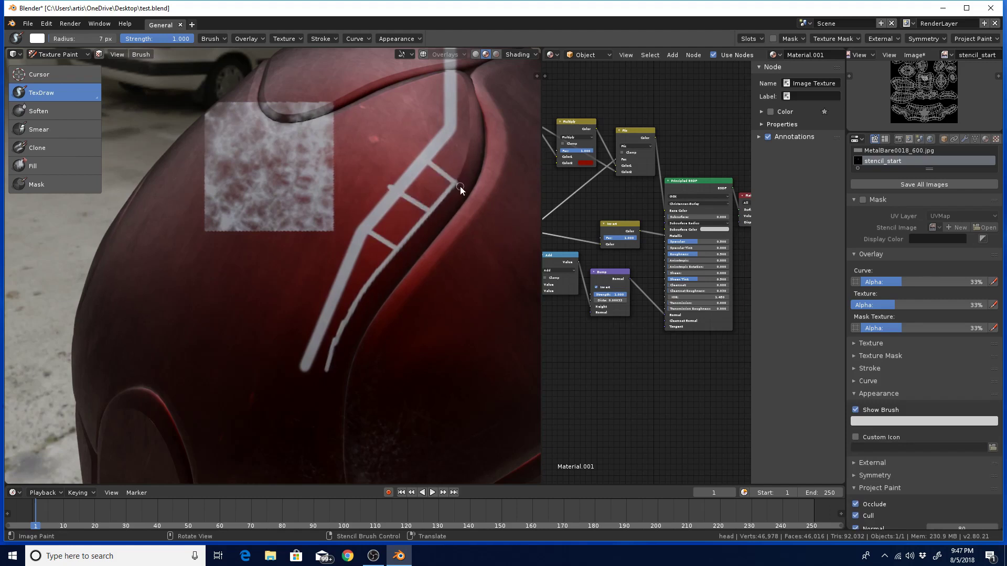
{"action": "key", "text": "e"}
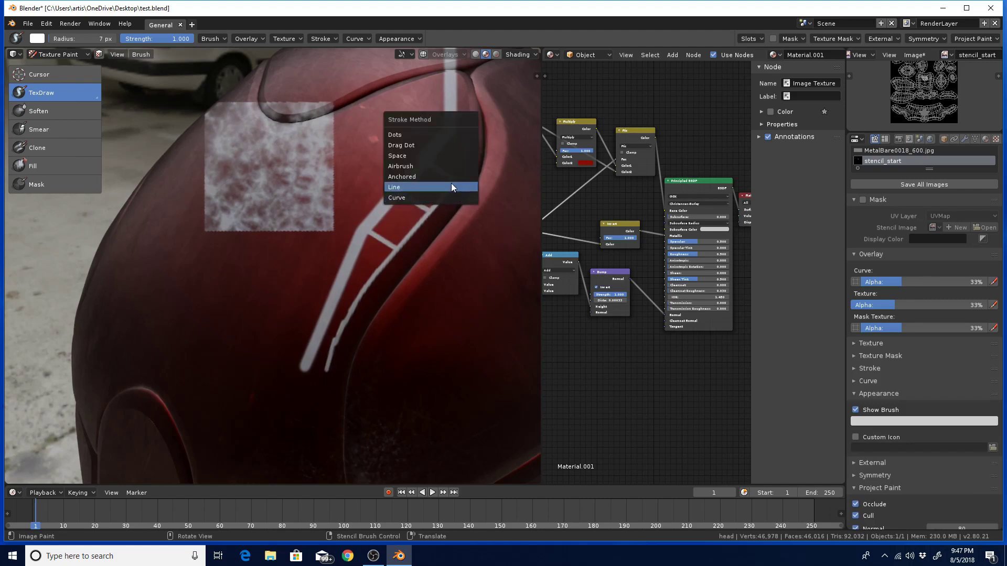
{"action": "left_click", "coordinate": [420, 135]}
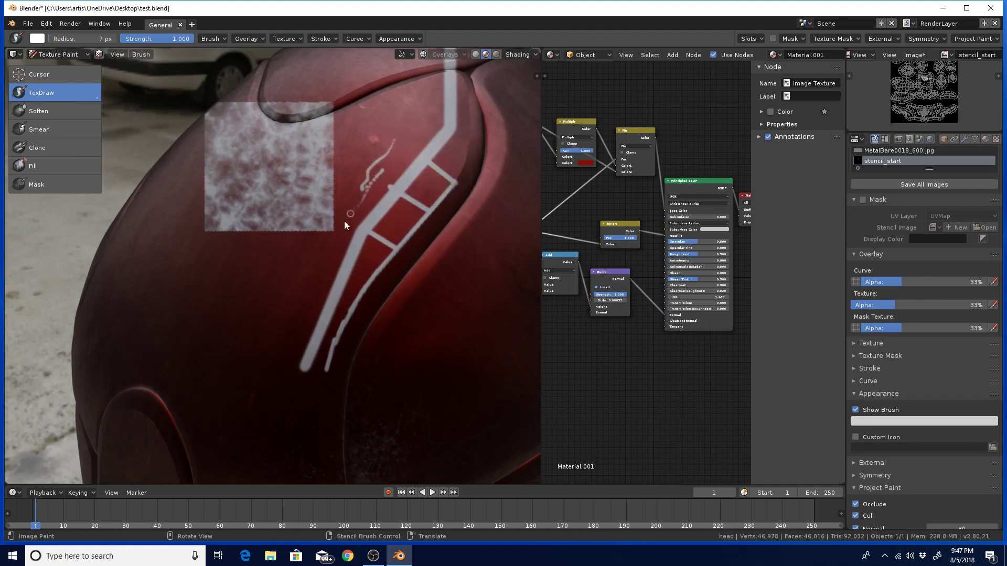
{"action": "key", "text": "e"}
{"action": "left_click", "coordinate": [371, 206]}
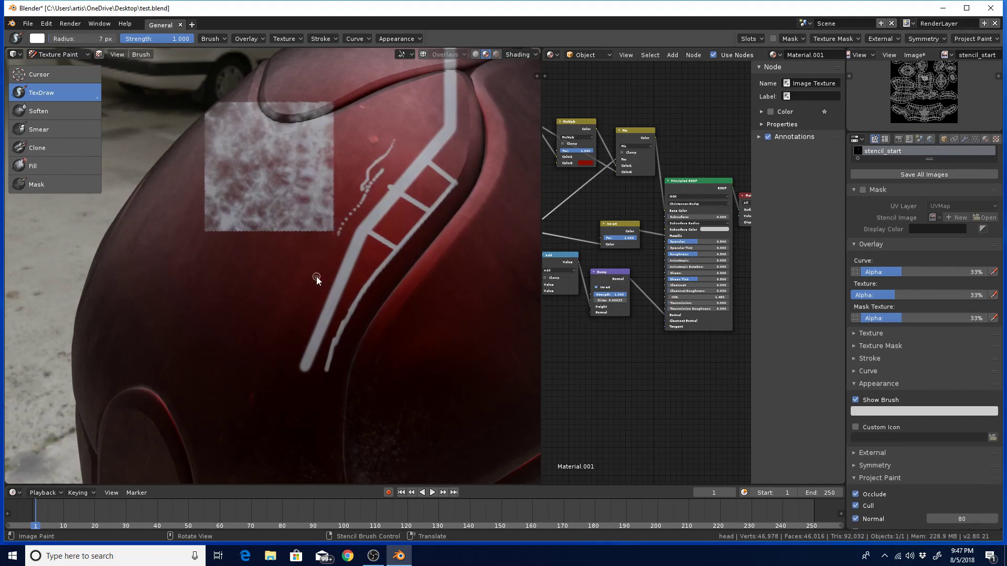
Step: Set the brush radius to 63 px and try soft dabs and Airbrush strokes beside the seam lines on the upper shell
{"action": "key", "text": "f"}
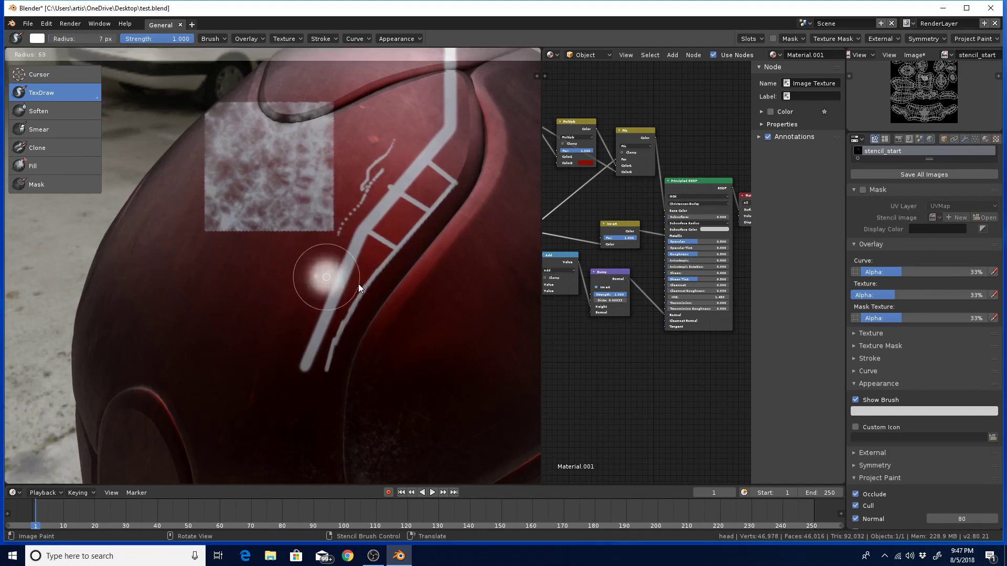
{"action": "left_click", "coordinate": [357, 284]}
{"action": "left_click", "coordinate": [267, 335]}
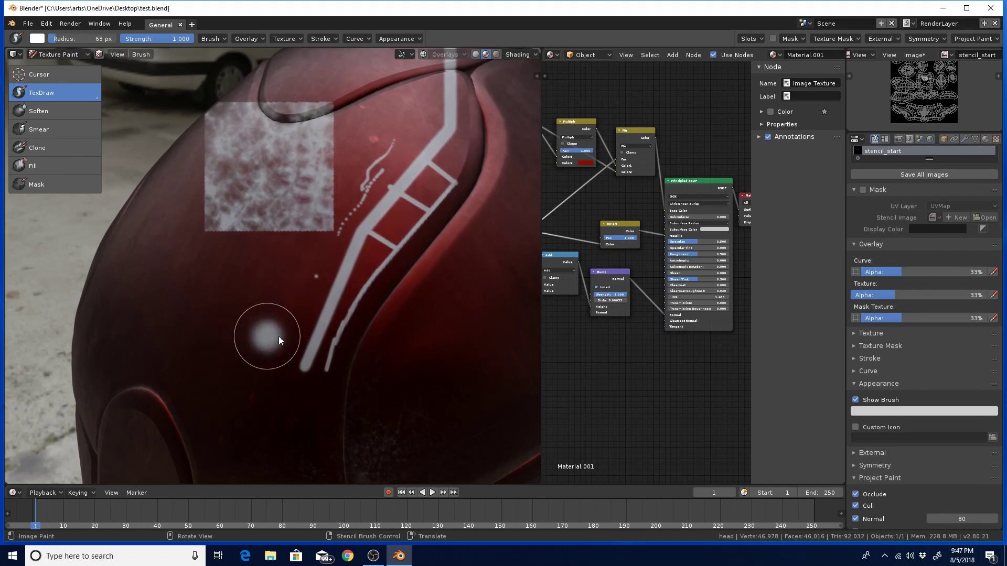
{"action": "key", "text": "e"}
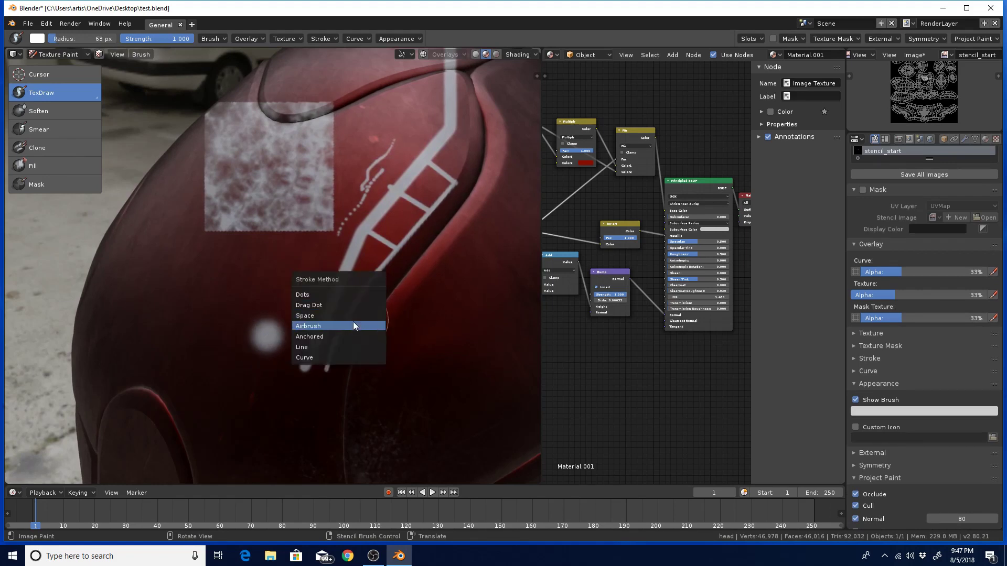
{"action": "left_click", "coordinate": [354, 321]}
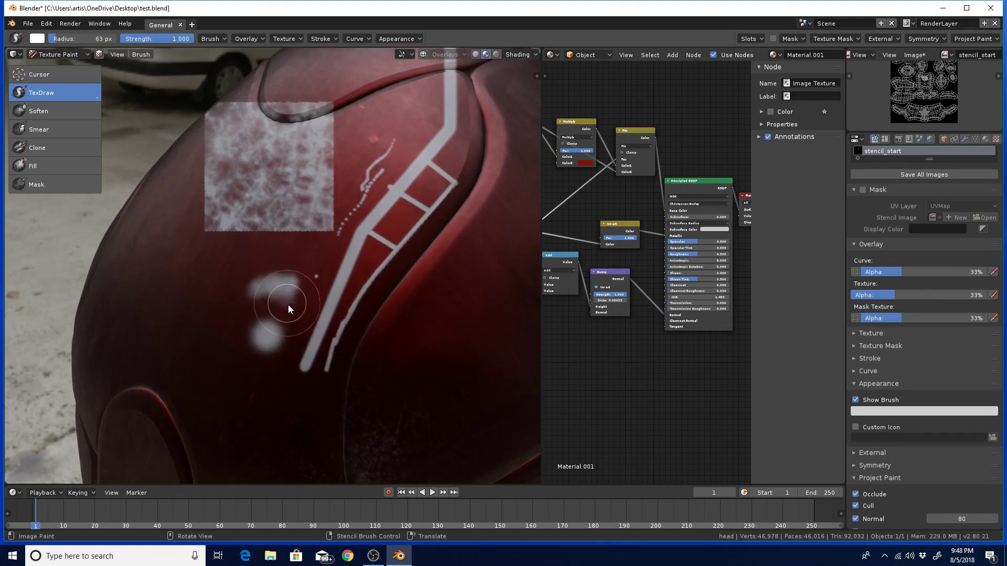
{"action": "key", "text": "e"}
{"action": "left_click", "coordinate": [300, 291]}
{"action": "mouse_move", "coordinate": [291, 298]}
{"action": "left_mouse_down"}
{"action": "mouse_move", "coordinate": [301, 287]}
{"action": "mouse_move", "coordinate": [290, 223]}
{"action": "mouse_move", "coordinate": [250, 177]}
{"action": "mouse_move", "coordinate": [281, 262]}
{"action": "left_mouse_up"}
{"action": "key", "text": "e"}
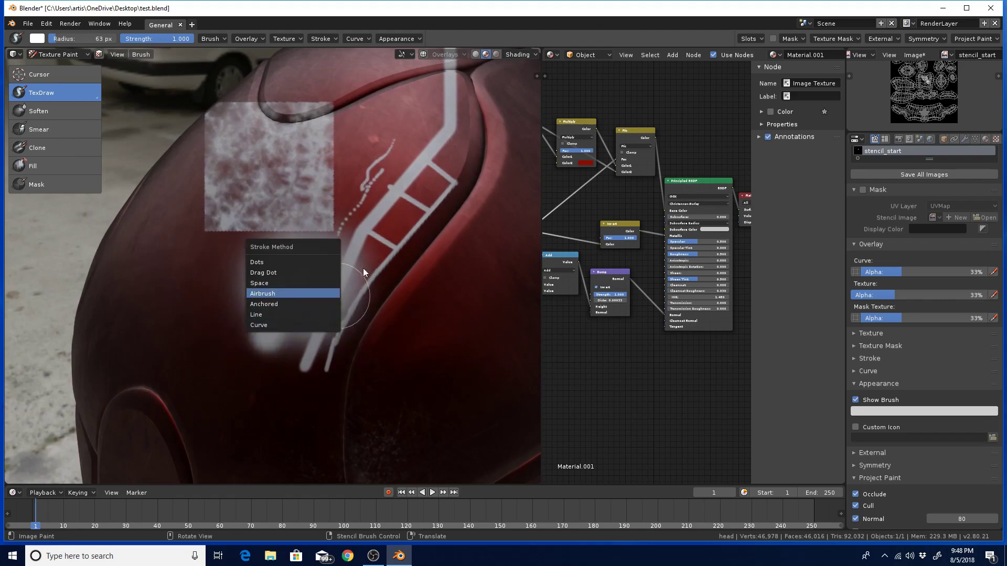
{"action": "left_click", "coordinate": [272, 293]}
Step: Set the brush's stroke method to Space and its radius to 34 px
{"action": "key", "text": "e"}
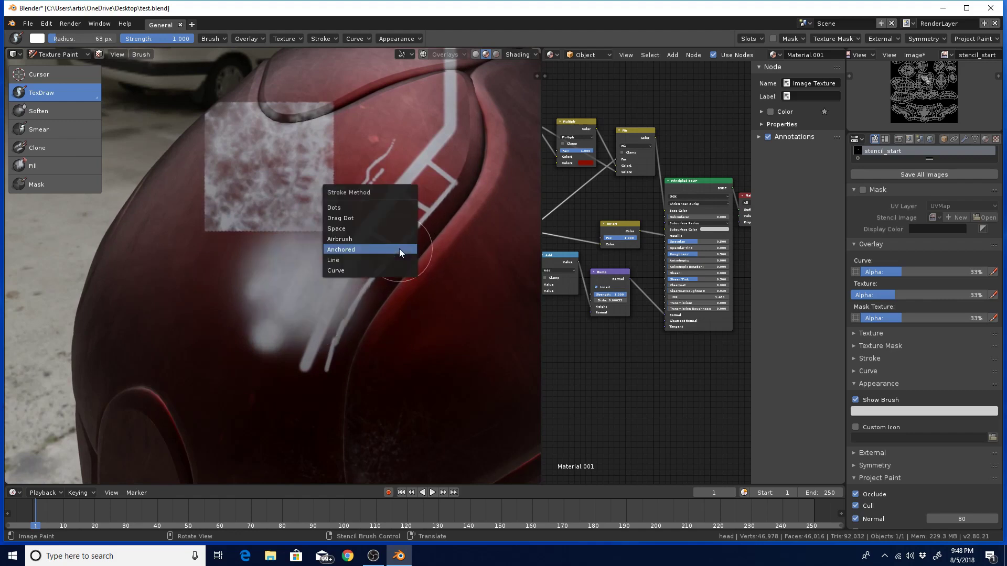
{"action": "left_click", "coordinate": [393, 226]}
{"action": "key", "text": "f"}
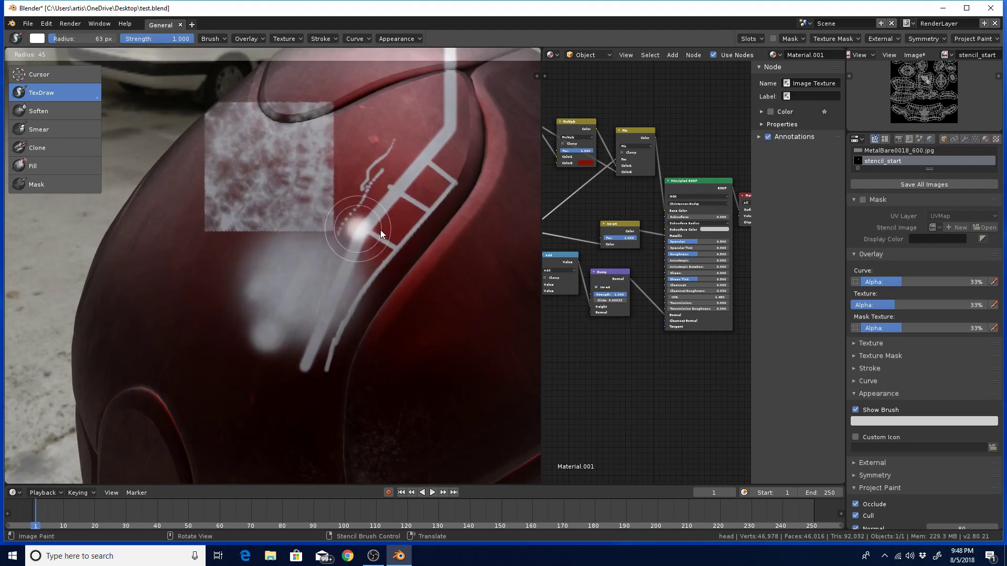
{"action": "left_click", "coordinate": [376, 223]}
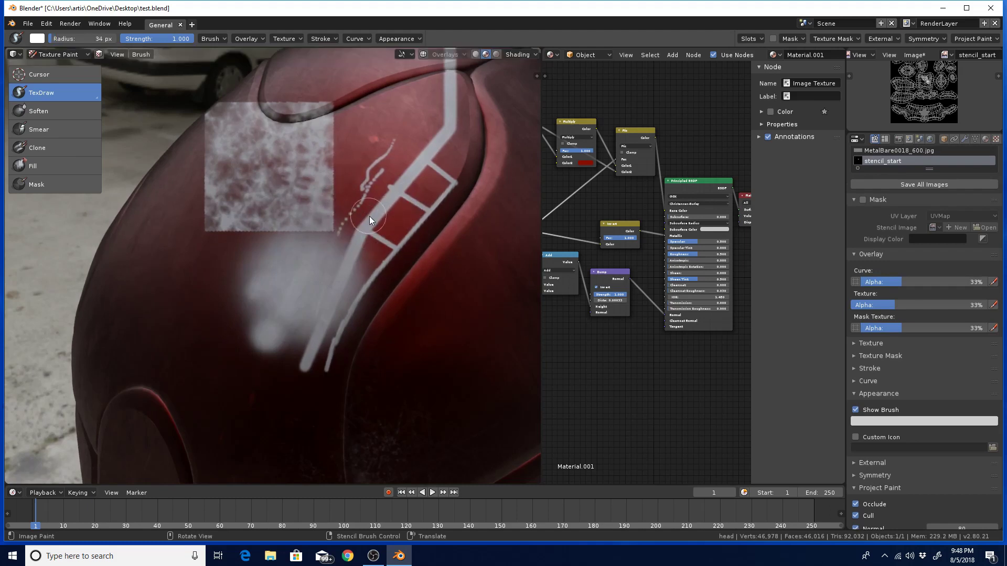
Step: Show the World shader nodes and connect the Dresden station night HDRI to the Background node
{"action": "mouse_move", "coordinate": [376, 218]}
{"action": "middle_mouse_down"}
{"action": "mouse_move", "coordinate": [419, 203]}
{"action": "mouse_move", "coordinate": [424, 264]}
{"action": "mouse_move", "coordinate": [474, 287]}
{"action": "mouse_move", "coordinate": [392, 265]}
{"action": "mouse_move", "coordinate": [414, 249]}
{"action": "mouse_move", "coordinate": [379, 247]}
{"action": "mouse_move", "coordinate": [429, 209]}
{"action": "mouse_move", "coordinate": [411, 226]}
{"action": "mouse_move", "coordinate": [310, 228]}
{"action": "mouse_move", "coordinate": [398, 263]}
{"action": "mouse_move", "coordinate": [398, 245]}
{"action": "mouse_move", "coordinate": [415, 259]}
{"action": "mouse_move", "coordinate": [394, 238]}
{"action": "mouse_move", "coordinate": [371, 262]}
{"action": "mouse_move", "coordinate": [386, 241]}
{"action": "mouse_move", "coordinate": [371, 250]}
{"action": "mouse_move", "coordinate": [386, 241]}
{"action": "mouse_move", "coordinate": [391, 258]}
{"action": "mouse_move", "coordinate": [328, 261]}
{"action": "mouse_move", "coordinate": [383, 227]}
{"action": "mouse_move", "coordinate": [374, 200]}
{"action": "mouse_move", "coordinate": [443, 201]}
{"action": "mouse_move", "coordinate": [503, 173]}
{"action": "middle_mouse_up"}
{"action": "scroll", "coordinate": [419, 204], "scroll_direction": "down", "scroll_amount": 5}
{"action": "scroll", "coordinate": [433, 278], "scroll_direction": "up", "scroll_amount": 3}
{"action": "scroll", "coordinate": [428, 210], "scroll_direction": "up", "scroll_amount": 2}
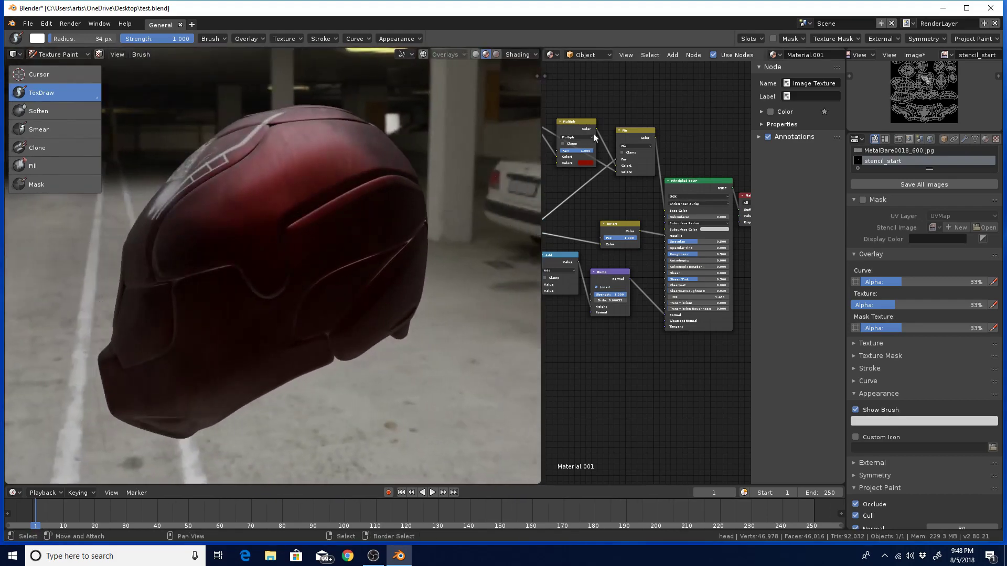
{"action": "left_click", "coordinate": [592, 55]}
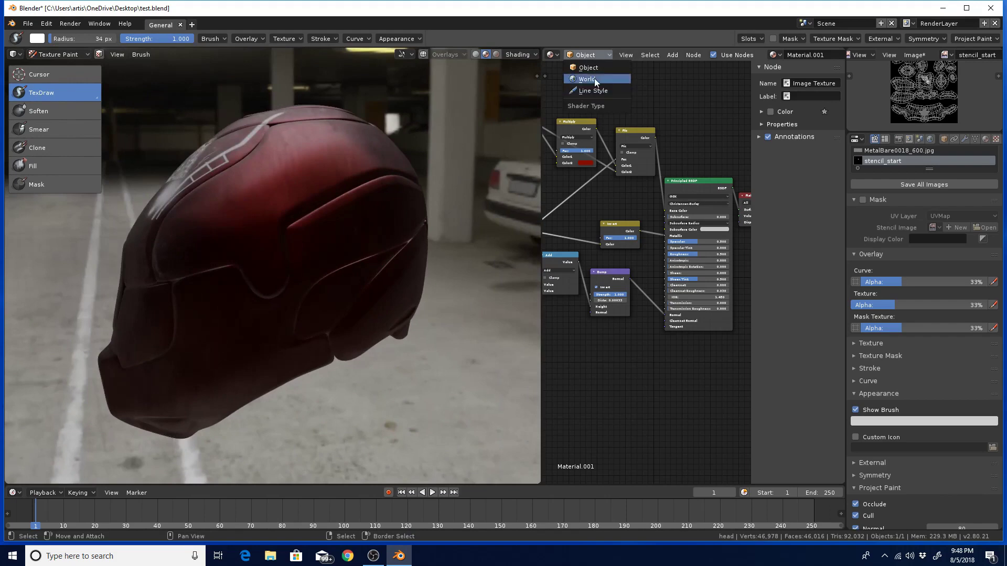
{"action": "left_click", "coordinate": [594, 79]}
{"action": "left_click_drag", "start_coordinate": [636, 193], "coordinate": [666, 240]}
{"action": "middle_click_drag", "start_coordinate": [404, 283], "coordinate": [458, 248]}
{"action": "scroll", "coordinate": [394, 270], "scroll_direction": "up", "scroll_amount": 2}
{"action": "scroll", "coordinate": [489, 229], "scroll_direction": "down", "scroll_amount": 1}
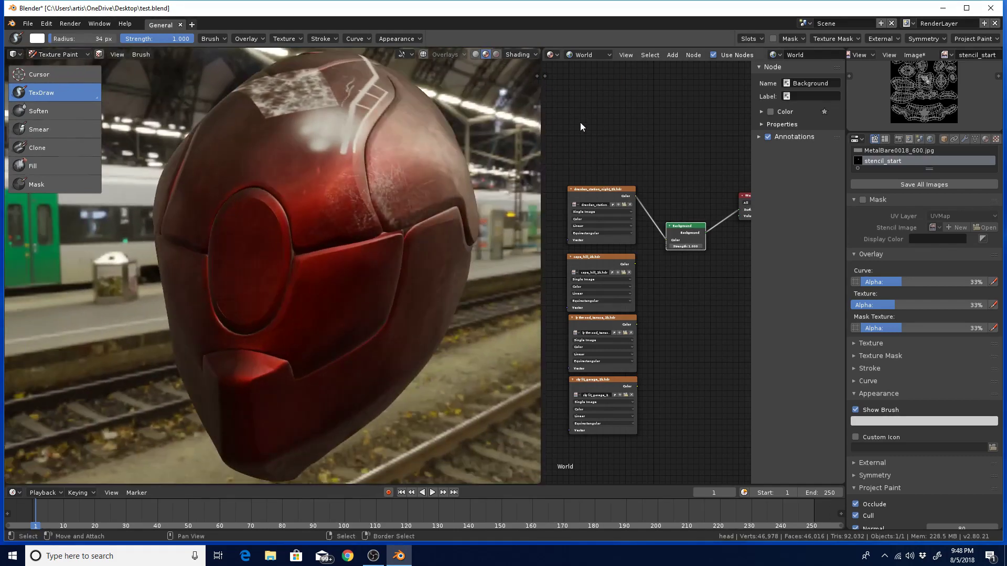
Step: Return to the helmet's object material nodes and undo the painted strokes and wear on the helmet
{"action": "left_click", "coordinate": [588, 54]}
{"action": "left_click", "coordinate": [597, 72]}
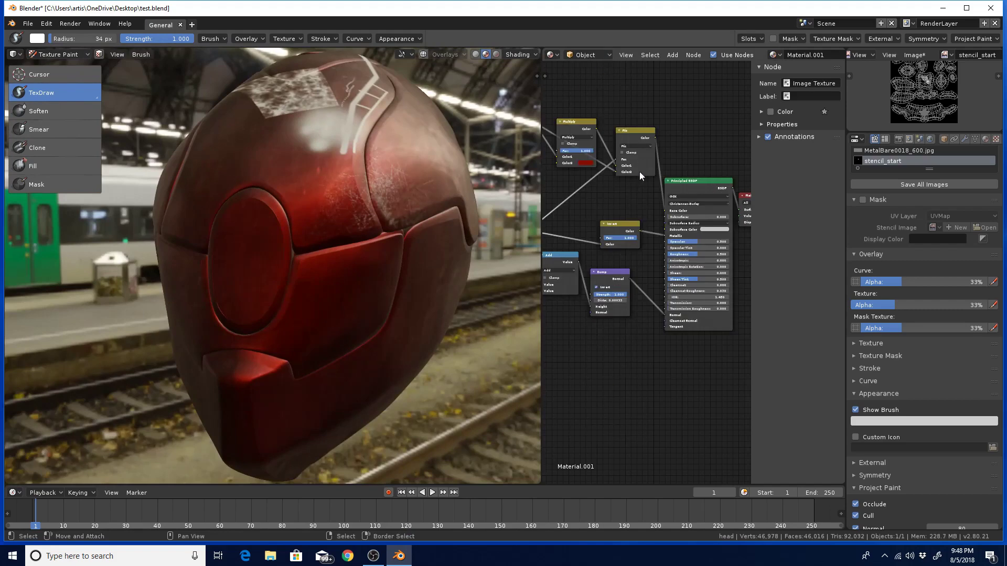
{"action": "scroll", "coordinate": [639, 172], "scroll_direction": "up", "scroll_amount": 3}
{"action": "middle_click_drag", "start_coordinate": [625, 187], "coordinate": [687, 220]}
{"action": "scroll", "coordinate": [663, 222], "scroll_direction": "up", "scroll_amount": 2}
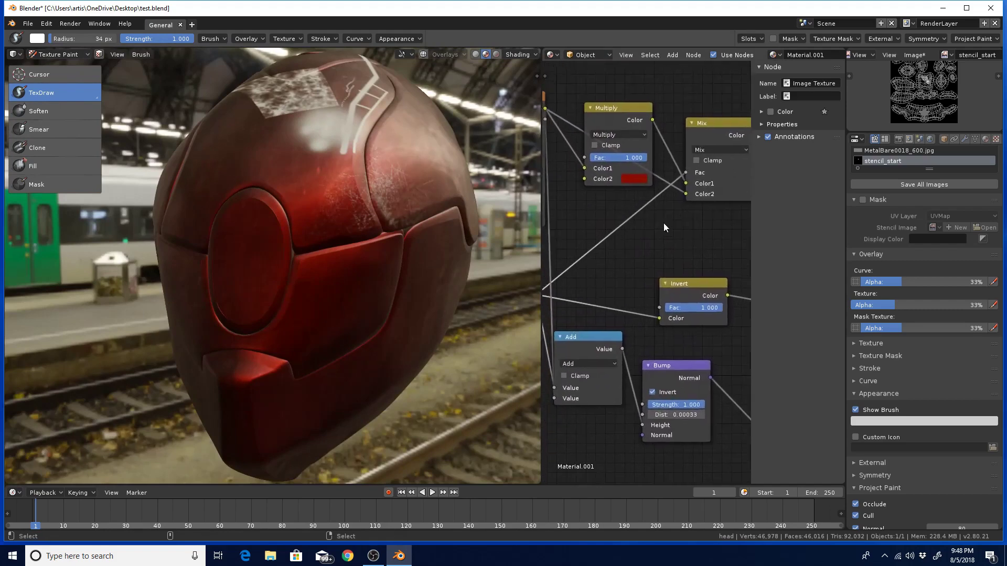
{"action": "middle_click_drag", "start_coordinate": [629, 175], "coordinate": [648, 193]}
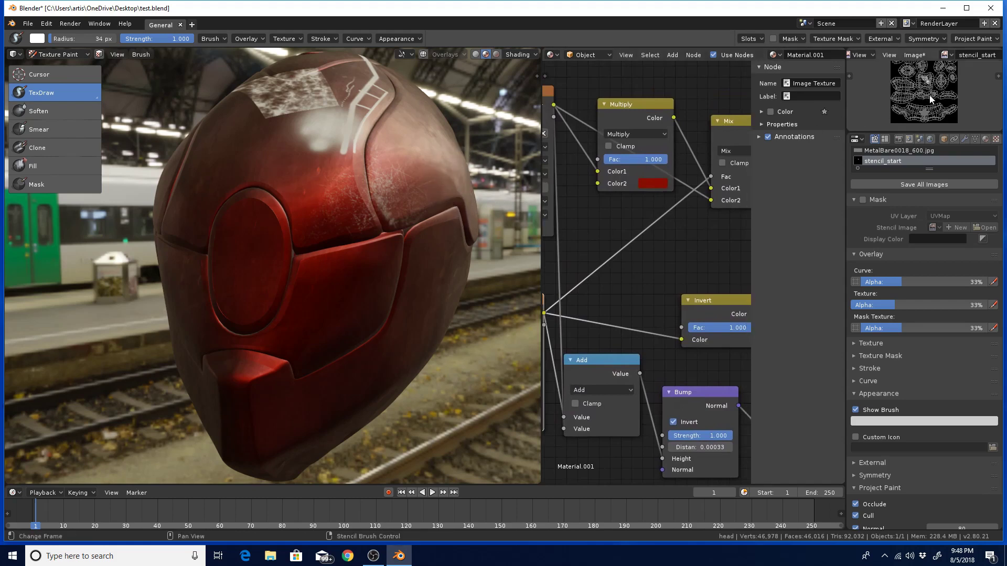
{"action": "key", "text": "ctrl+z"}
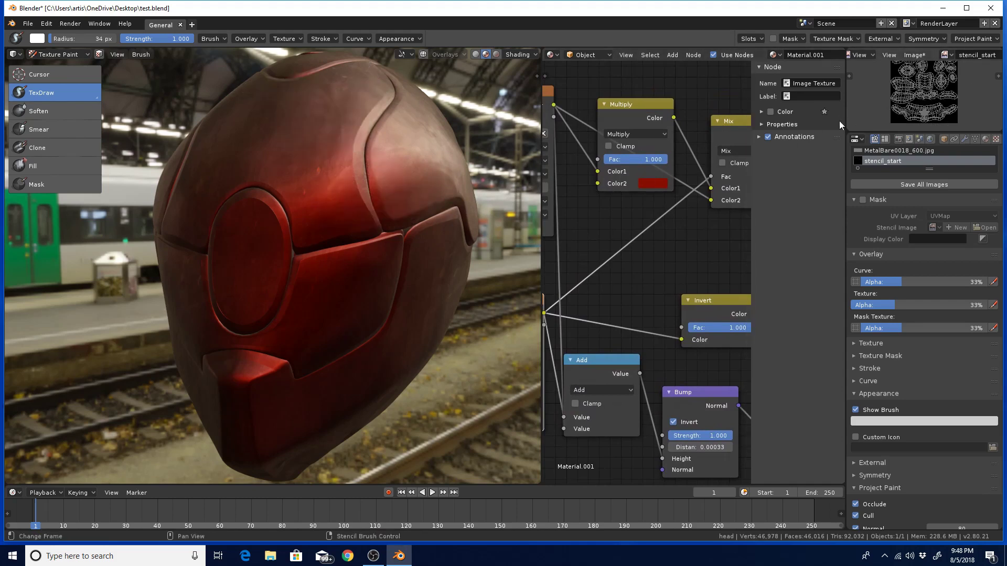
Step: Change the Multiply node's second colour to a blue of R 0.000176, G 0.062, B 0.210 and slightly lower its factor
{"action": "left_click", "coordinate": [648, 184]}
{"action": "left_click_drag", "start_coordinate": [674, 100], "coordinate": [704, 26]}
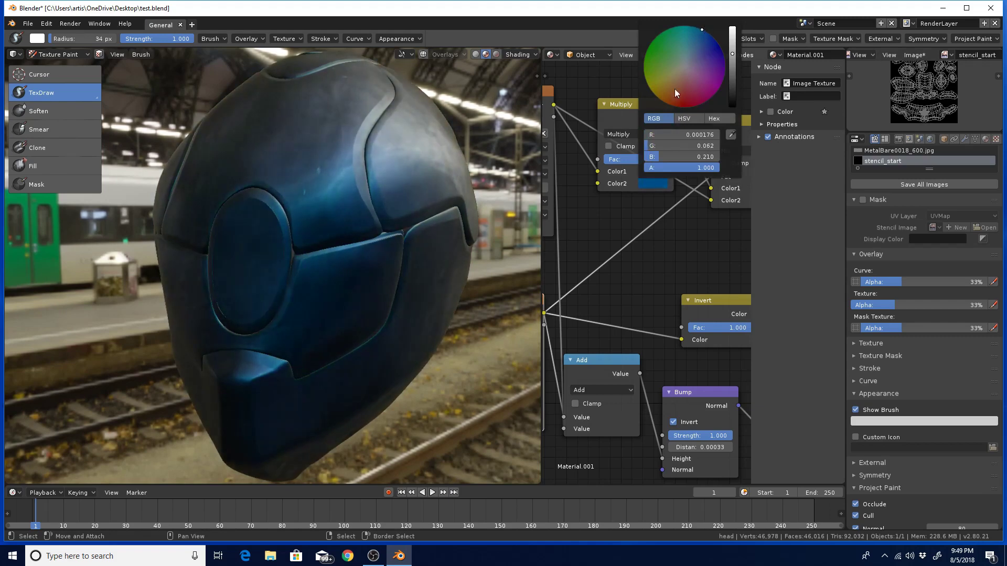
{"action": "middle_click_drag", "start_coordinate": [482, 267], "coordinate": [419, 265]}
{"action": "mouse_move", "coordinate": [655, 160]}
{"action": "left_mouse_down"}
{"action": "mouse_move", "coordinate": [634, 157]}
{"action": "mouse_move", "coordinate": [648, 160]}
{"action": "left_mouse_up"}
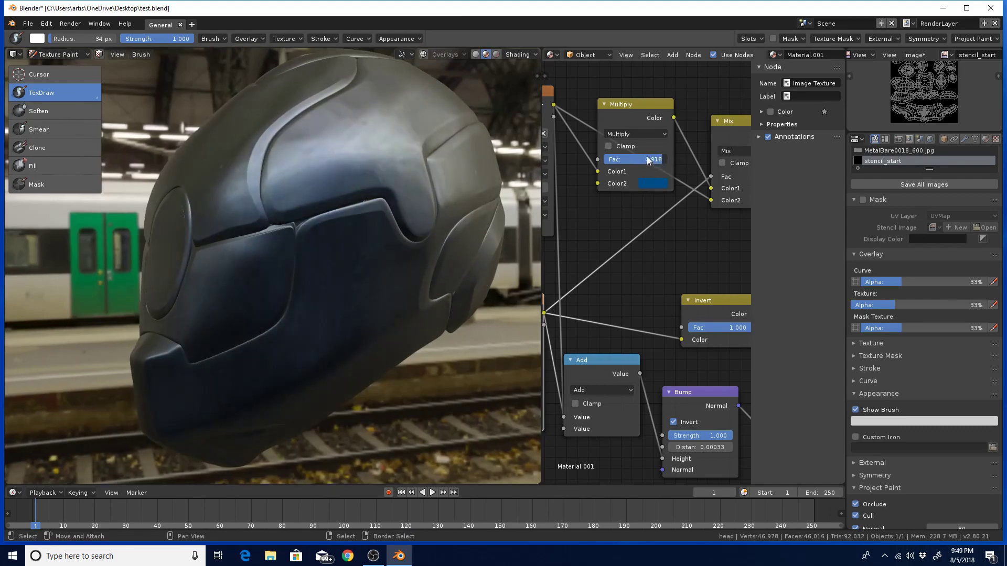
Step: Move the MetalBare0018_600.jpg texture node and the Multiply node apart to make room between them
{"action": "middle_click_drag", "start_coordinate": [628, 216], "coordinate": [720, 244], "text": "ctrl"}
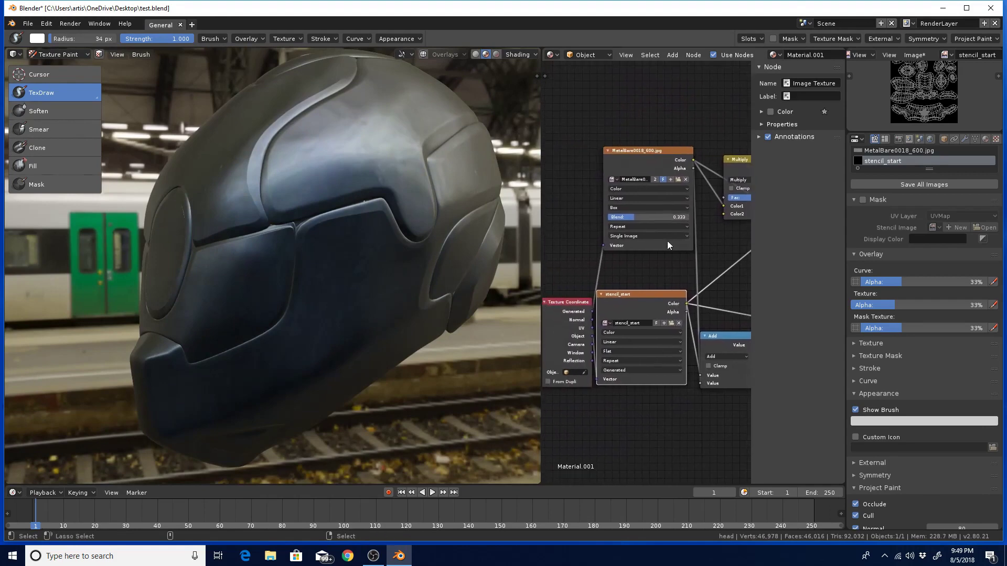
{"action": "mouse_move", "coordinate": [636, 263]}
{"action": "middle_mouse_down"}
{"action": "mouse_move", "coordinate": [590, 281]}
{"action": "mouse_move", "coordinate": [668, 234]}
{"action": "mouse_move", "coordinate": [635, 275]}
{"action": "middle_mouse_up"}
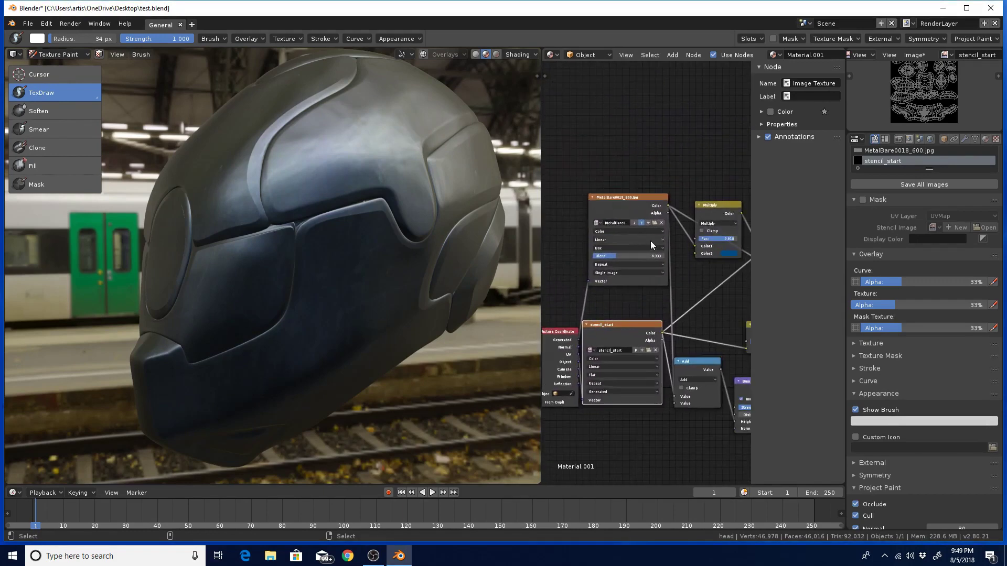
{"action": "left_click_drag", "start_coordinate": [649, 205], "coordinate": [565, 158]}
{"action": "middle_click_drag", "start_coordinate": [672, 175], "coordinate": [647, 197]}
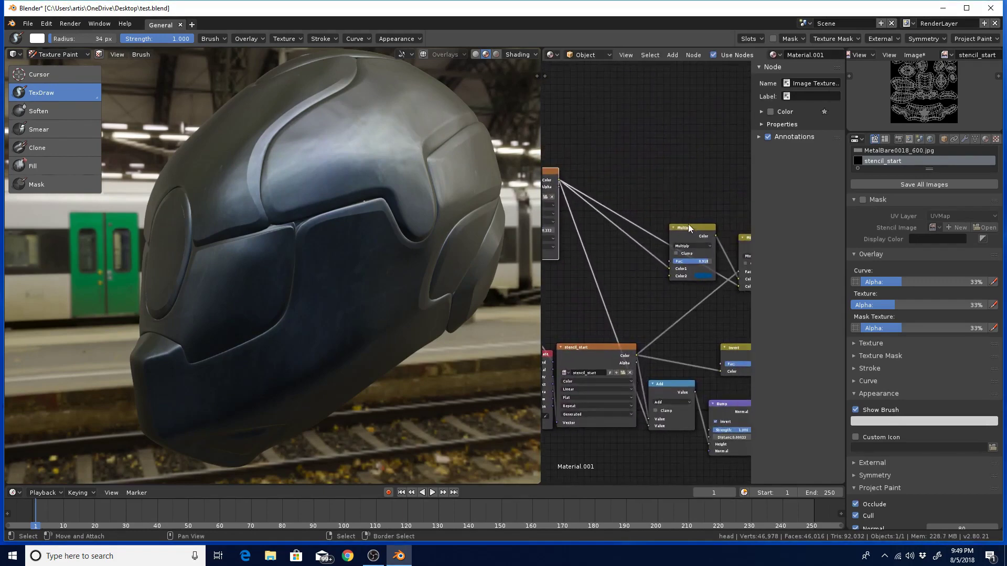
{"action": "left_click_drag", "start_coordinate": [688, 224], "coordinate": [702, 121]}
{"action": "middle_click_drag", "start_coordinate": [646, 139], "coordinate": [650, 170]}
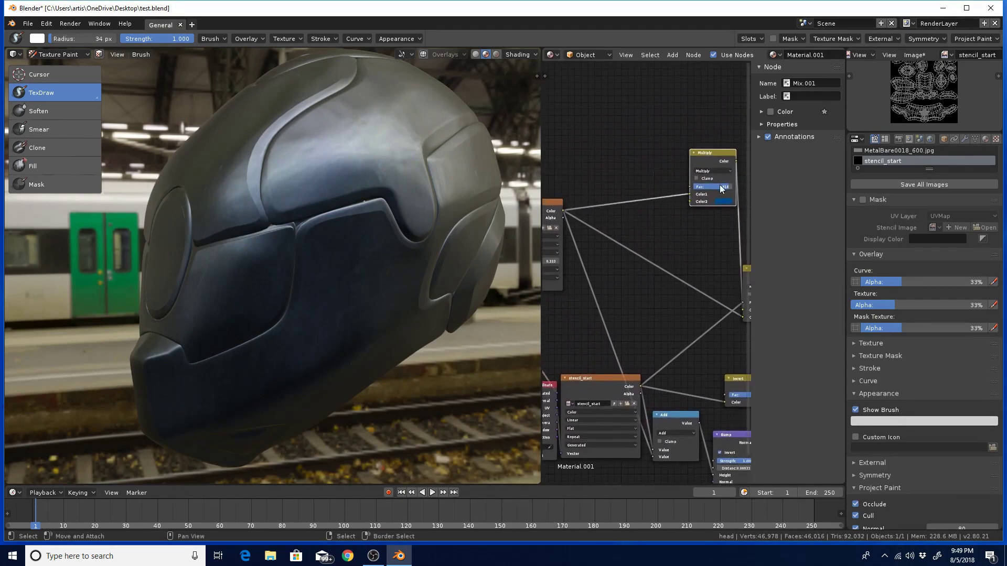
Step: Lower the Multiply factor further and insert a Hue Saturation Value node between the metal texture and the Multiply node
{"action": "left_click_drag", "start_coordinate": [719, 186], "coordinate": [716, 186]}
{"action": "key", "text": "shift+a"}
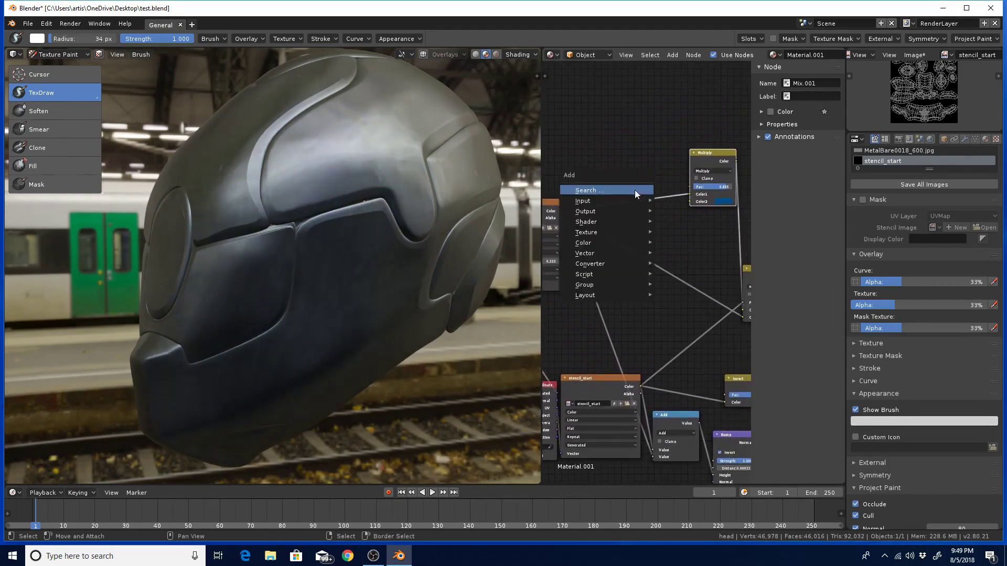
{"action": "mouse_move", "coordinate": [612, 244]}
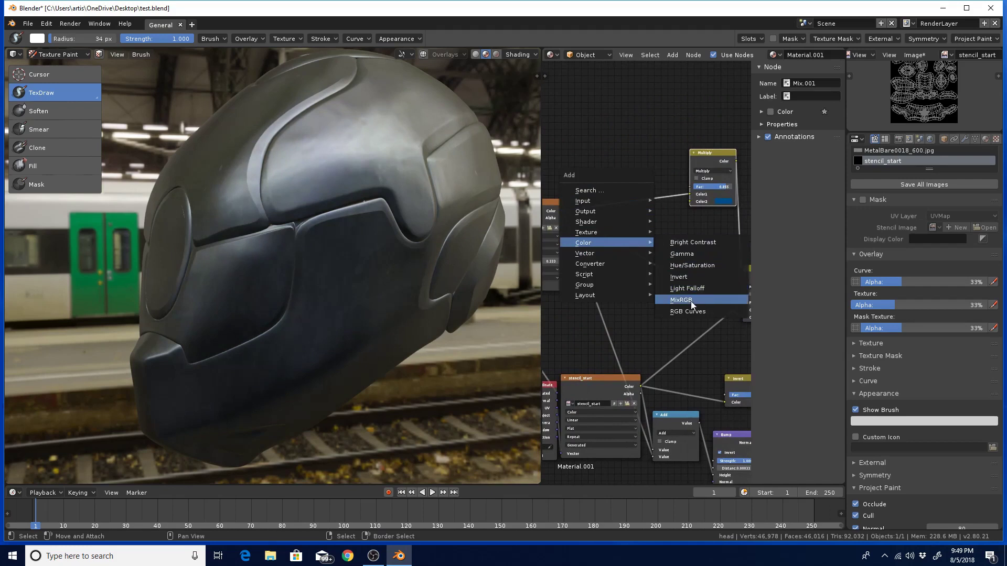
{"action": "left_click", "coordinate": [694, 266]}
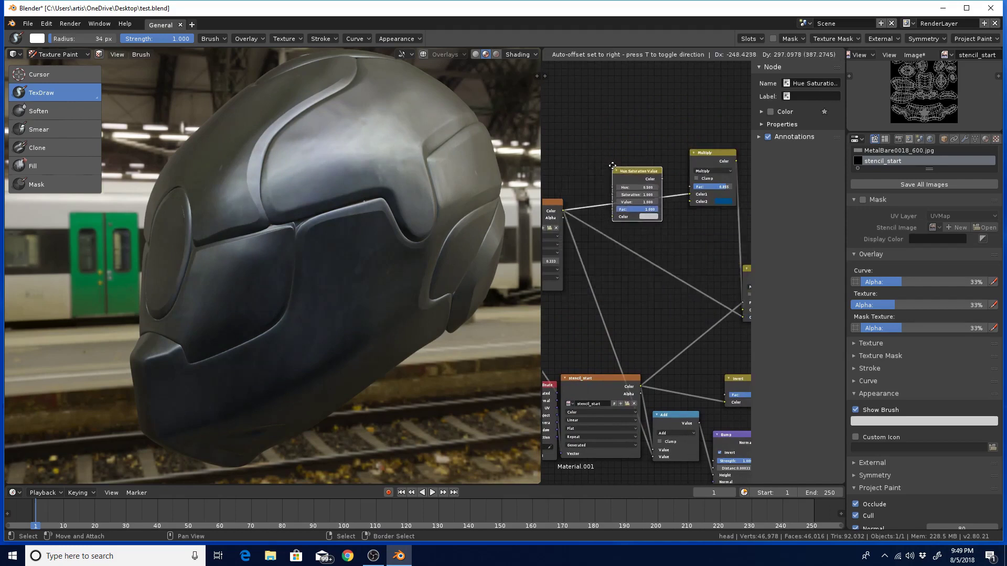
{"action": "left_click", "coordinate": [618, 167]}
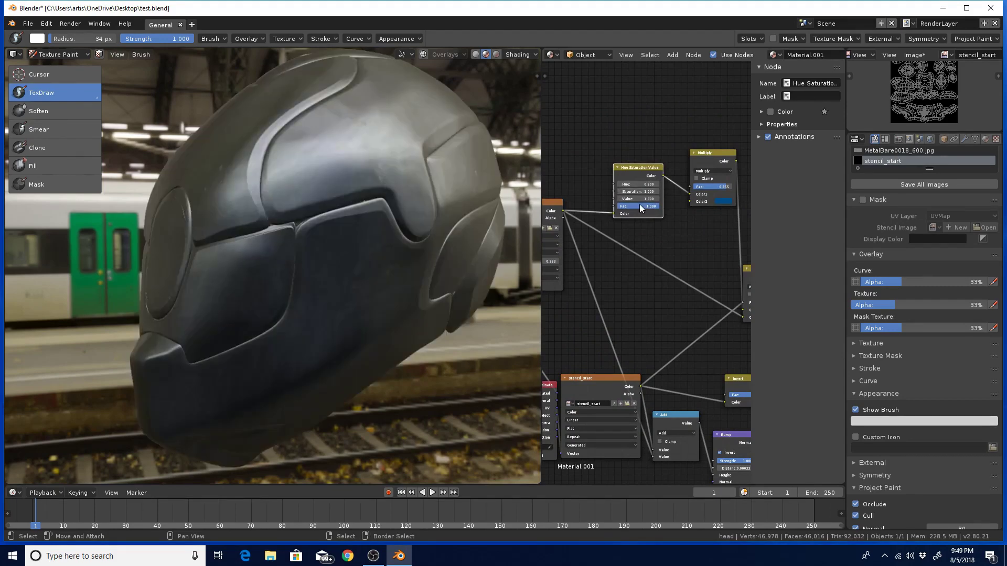
Step: Darken the metal texture by lowering the Hue Saturation node's Value, and set the Multiply factor to 1.000
{"action": "left_click_drag", "start_coordinate": [636, 199], "coordinate": [631, 198]}
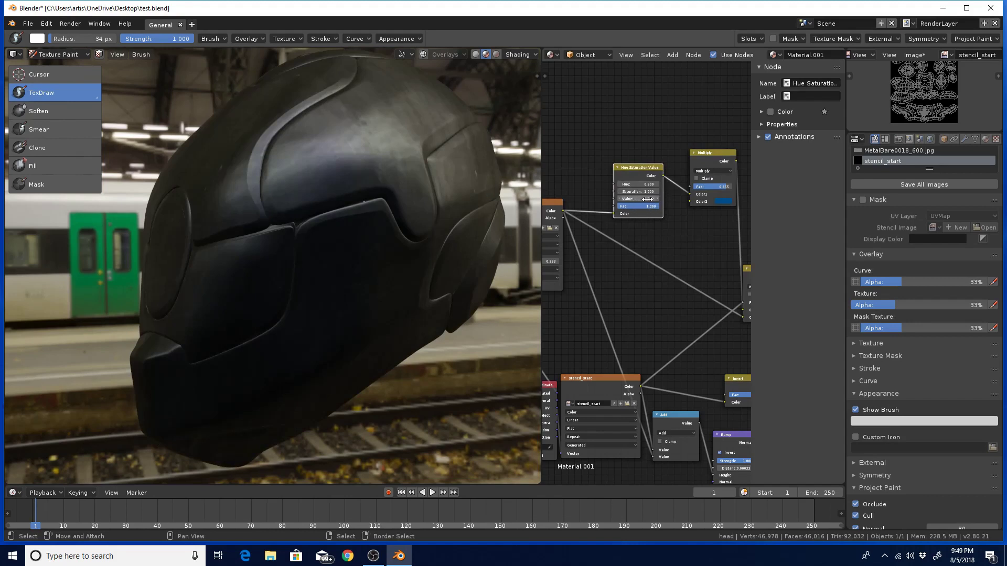
{"action": "left_click_drag", "start_coordinate": [650, 199], "coordinate": [651, 200]}
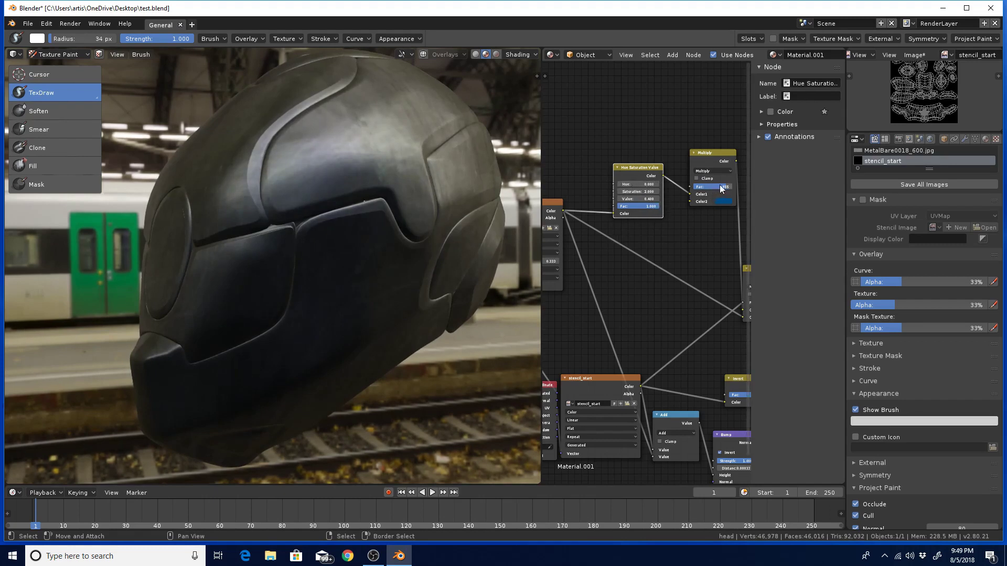
{"action": "left_click_drag", "start_coordinate": [721, 185], "coordinate": [729, 185]}
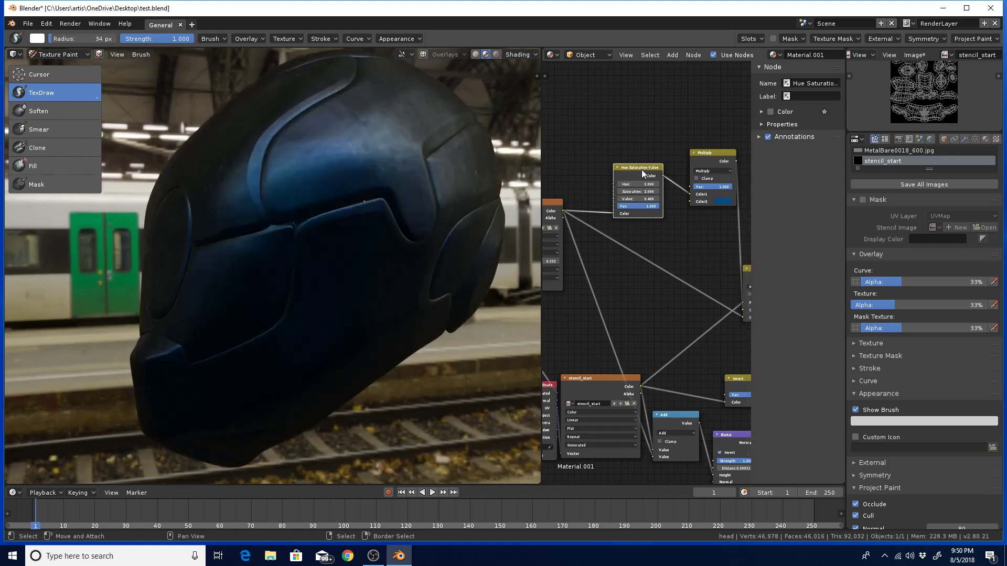
Step: Toggle the Hue Saturation Value node to compare its effect, shift it slightly upward, and leave it muted
{"action": "key", "text": "m"}
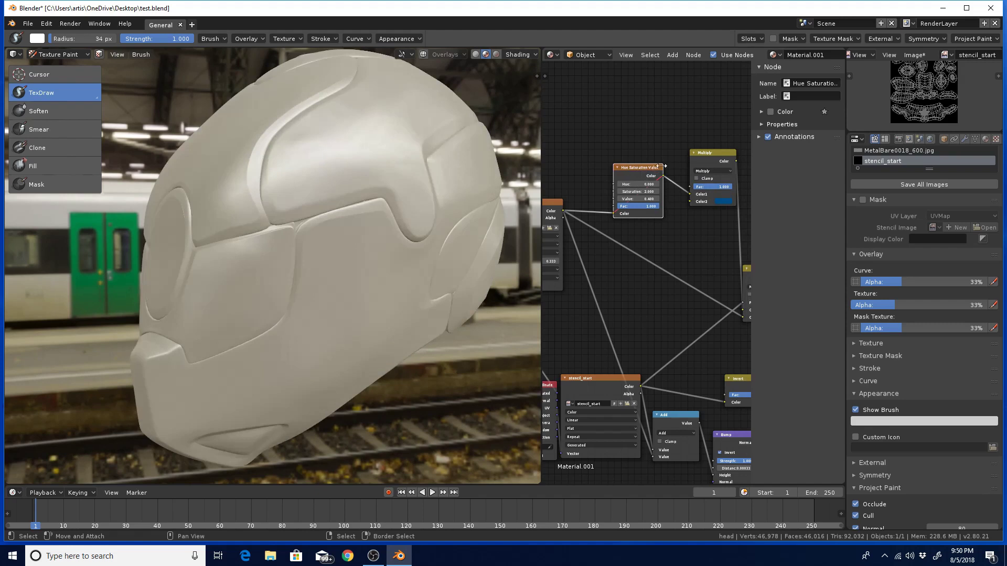
{"action": "left_click_drag", "start_coordinate": [642, 168], "coordinate": [638, 160]}
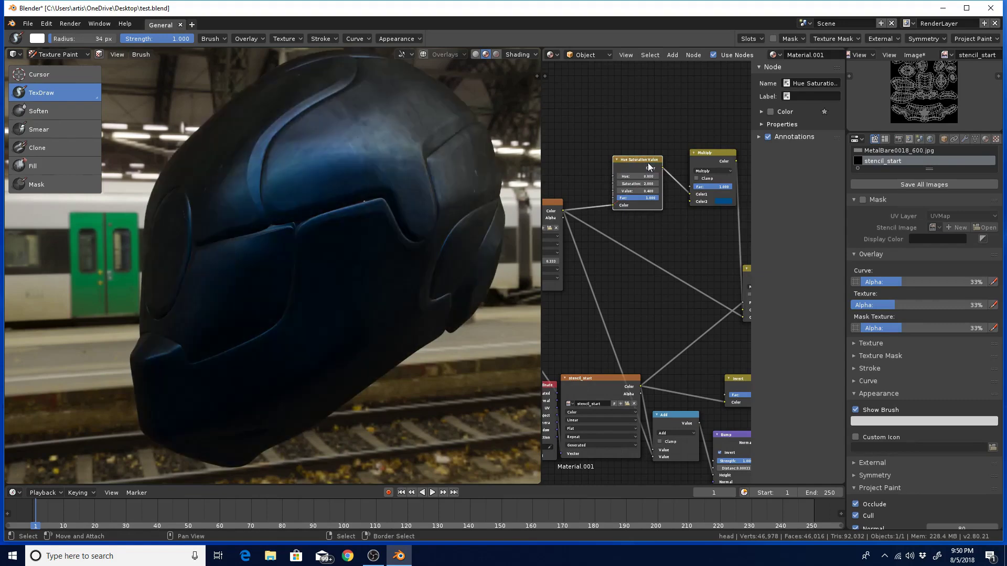
{"action": "key", "text": "m"}
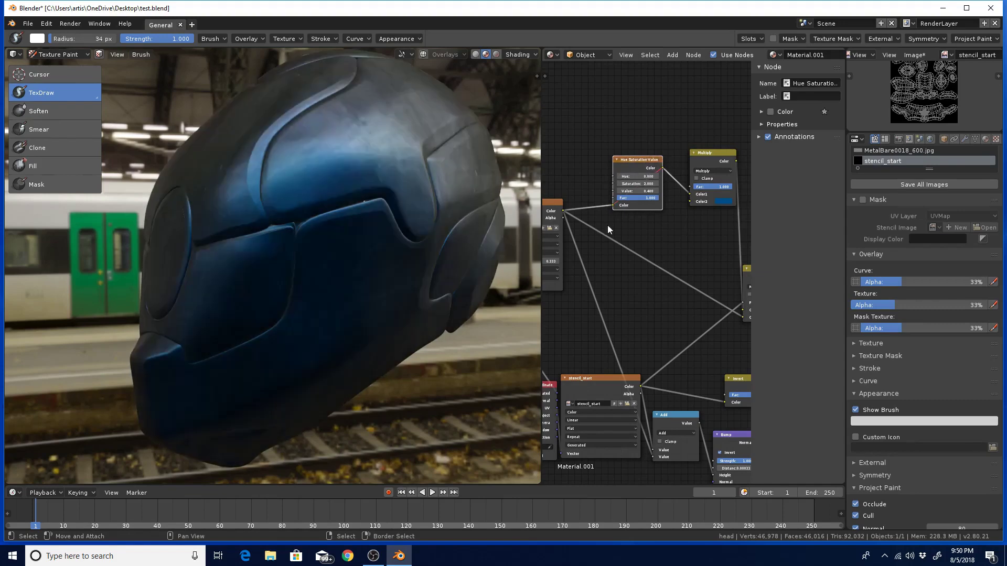
Step: Examine the wider material node tree and the blue helmet's surface from closer and different angles
{"action": "middle_click_drag", "start_coordinate": [685, 250], "coordinate": [656, 205], "text": "ctrl"}
{"action": "middle_click_drag", "start_coordinate": [656, 217], "coordinate": [656, 233], "text": "ctrl"}
{"action": "mouse_move", "coordinate": [388, 278]}
{"action": "middle_mouse_down"}
{"action": "mouse_move", "coordinate": [436, 308]}
{"action": "mouse_move", "coordinate": [482, 298]}
{"action": "mouse_move", "coordinate": [492, 278]}
{"action": "mouse_move", "coordinate": [489, 299]}
{"action": "mouse_move", "coordinate": [438, 290]}
{"action": "mouse_move", "coordinate": [451, 295]}
{"action": "mouse_move", "coordinate": [438, 276]}
{"action": "mouse_move", "coordinate": [452, 266]}
{"action": "middle_mouse_up"}
{"action": "scroll", "coordinate": [480, 279], "scroll_direction": "up", "scroll_amount": 5}
{"action": "scroll", "coordinate": [465, 275], "scroll_direction": "down", "scroll_amount": 4}
{"action": "scroll", "coordinate": [439, 287], "scroll_direction": "up", "scroll_amount": 3}
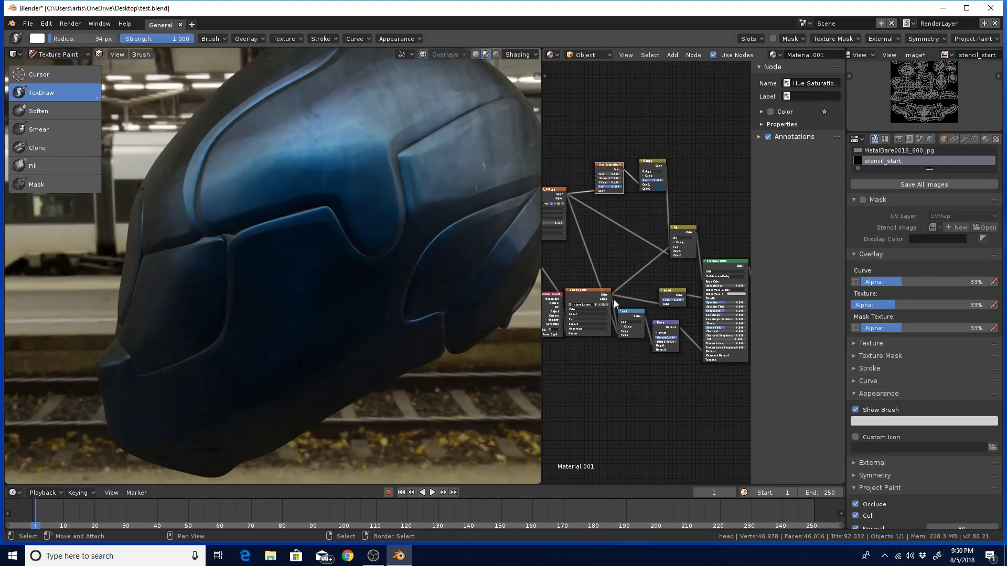
{"action": "middle_click_drag", "start_coordinate": [423, 281], "coordinate": [504, 278]}
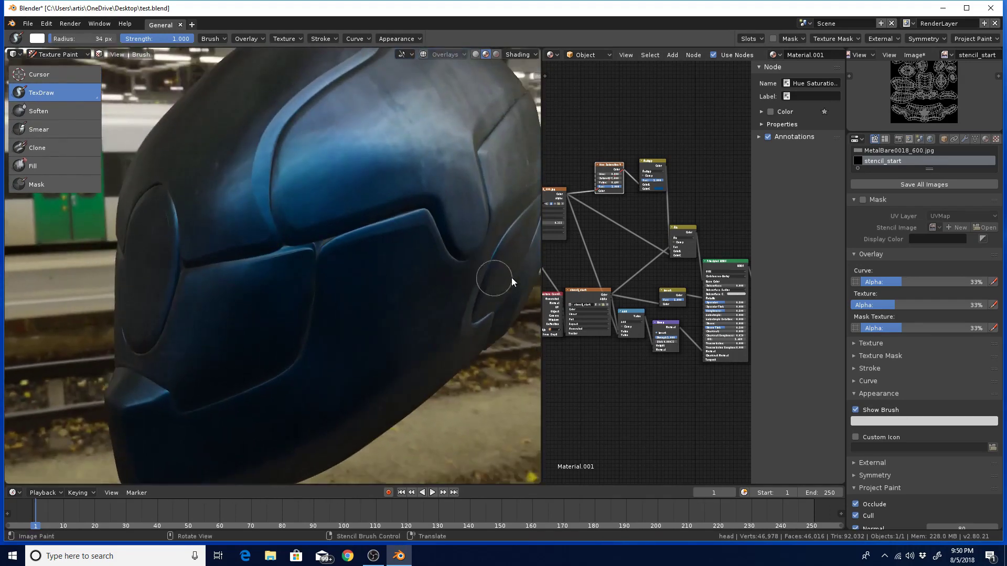